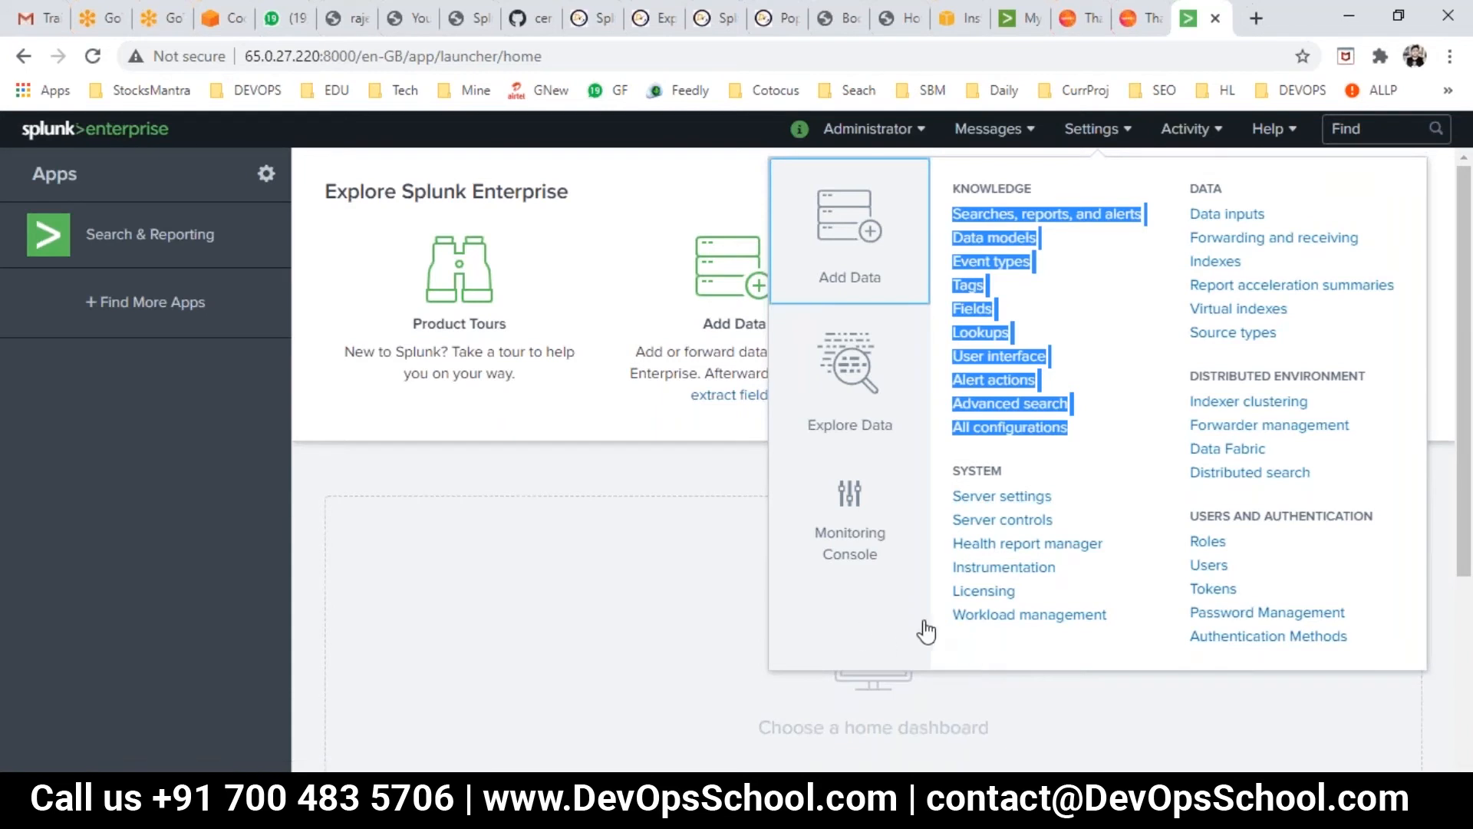
- Open Splunk's Settings menu of administration pages from the home launcher
left_click(1105, 132)
left_click(1105, 132)
left_click(1105, 133)
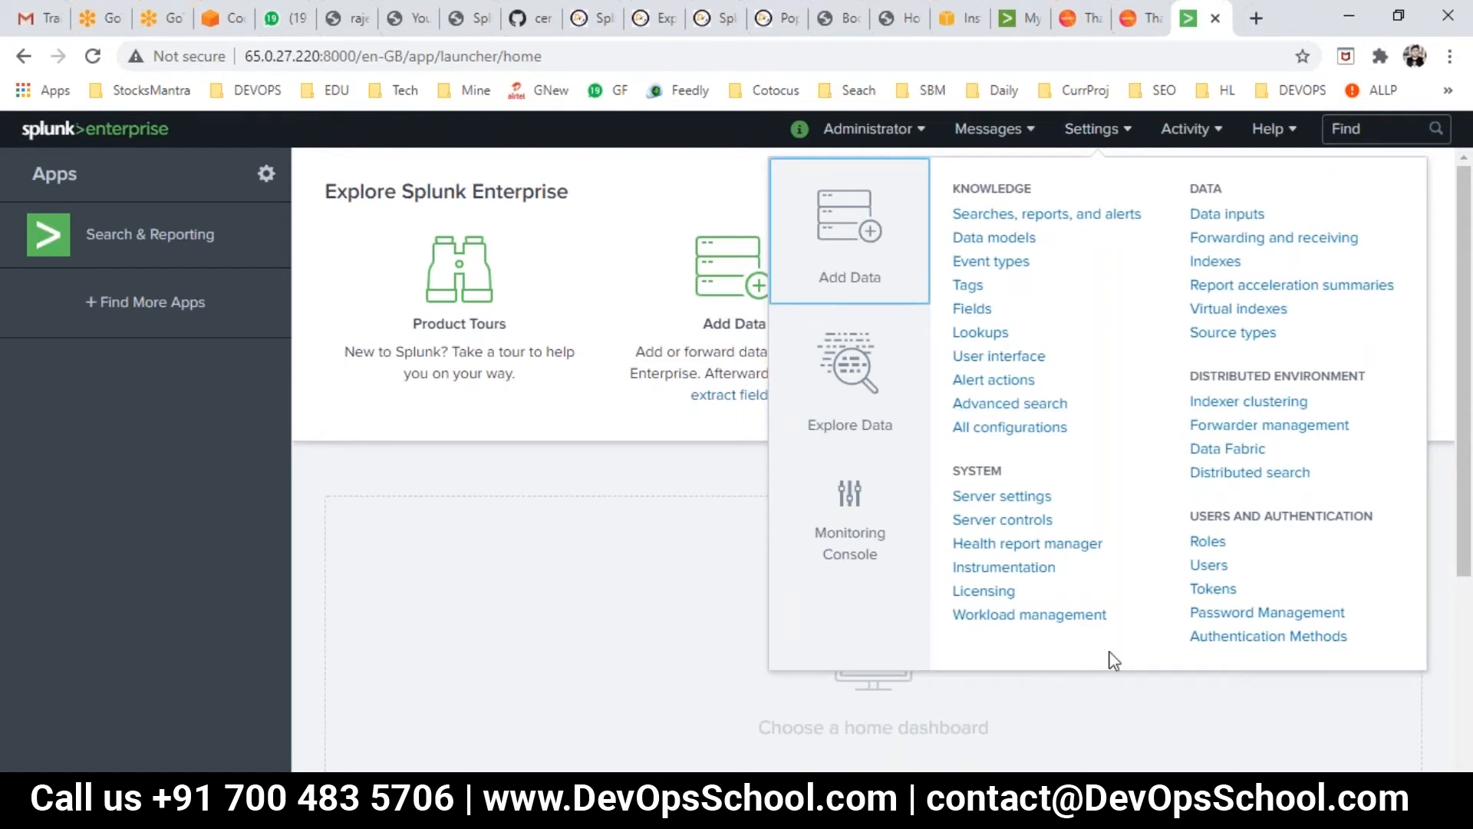
- Open the Licensing page, minimize the setup wizard, glance at the GitHub notes, and return to Licensing
left_click(980, 596)
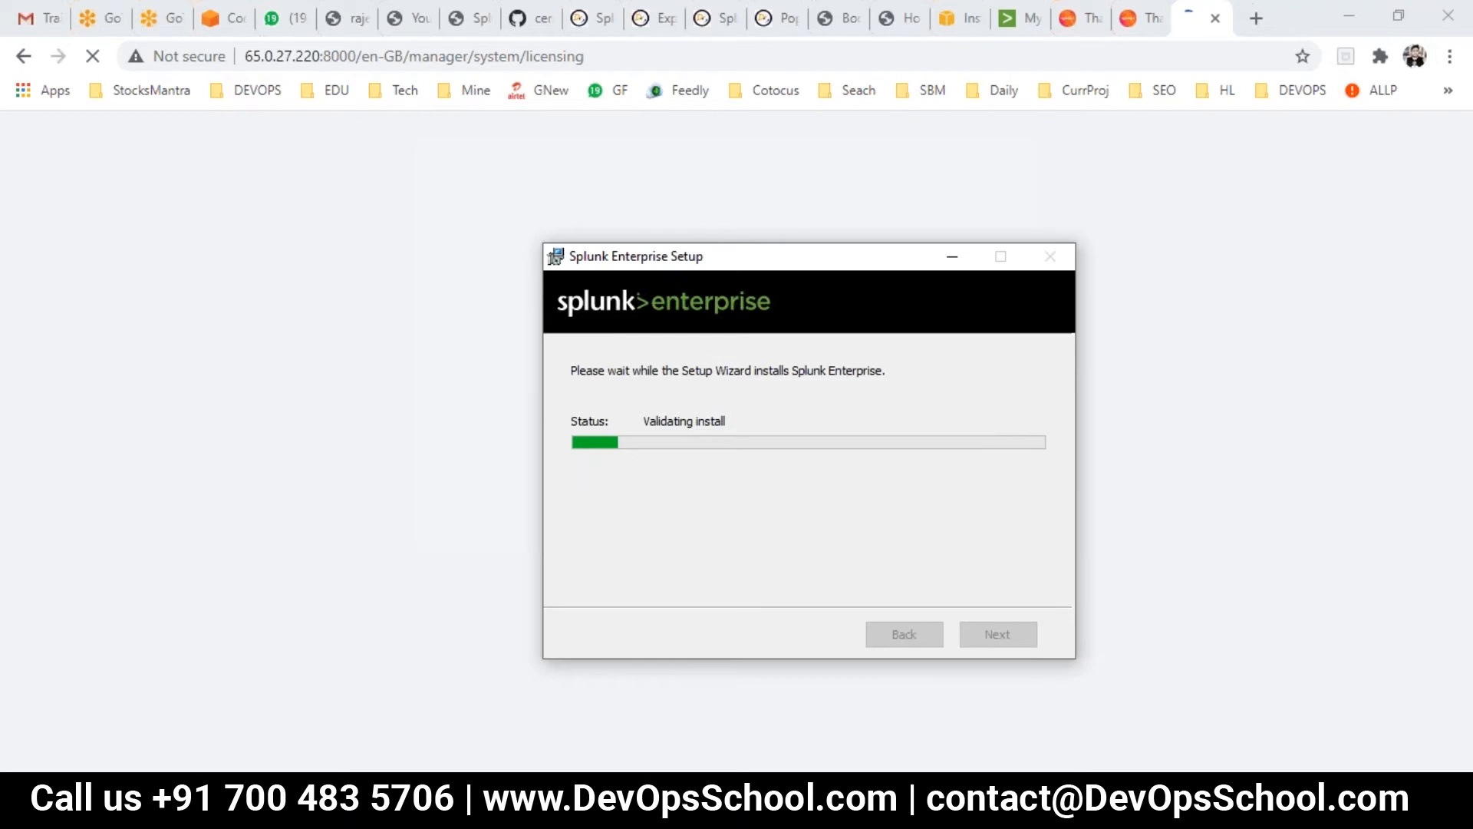
left_click(949, 259)
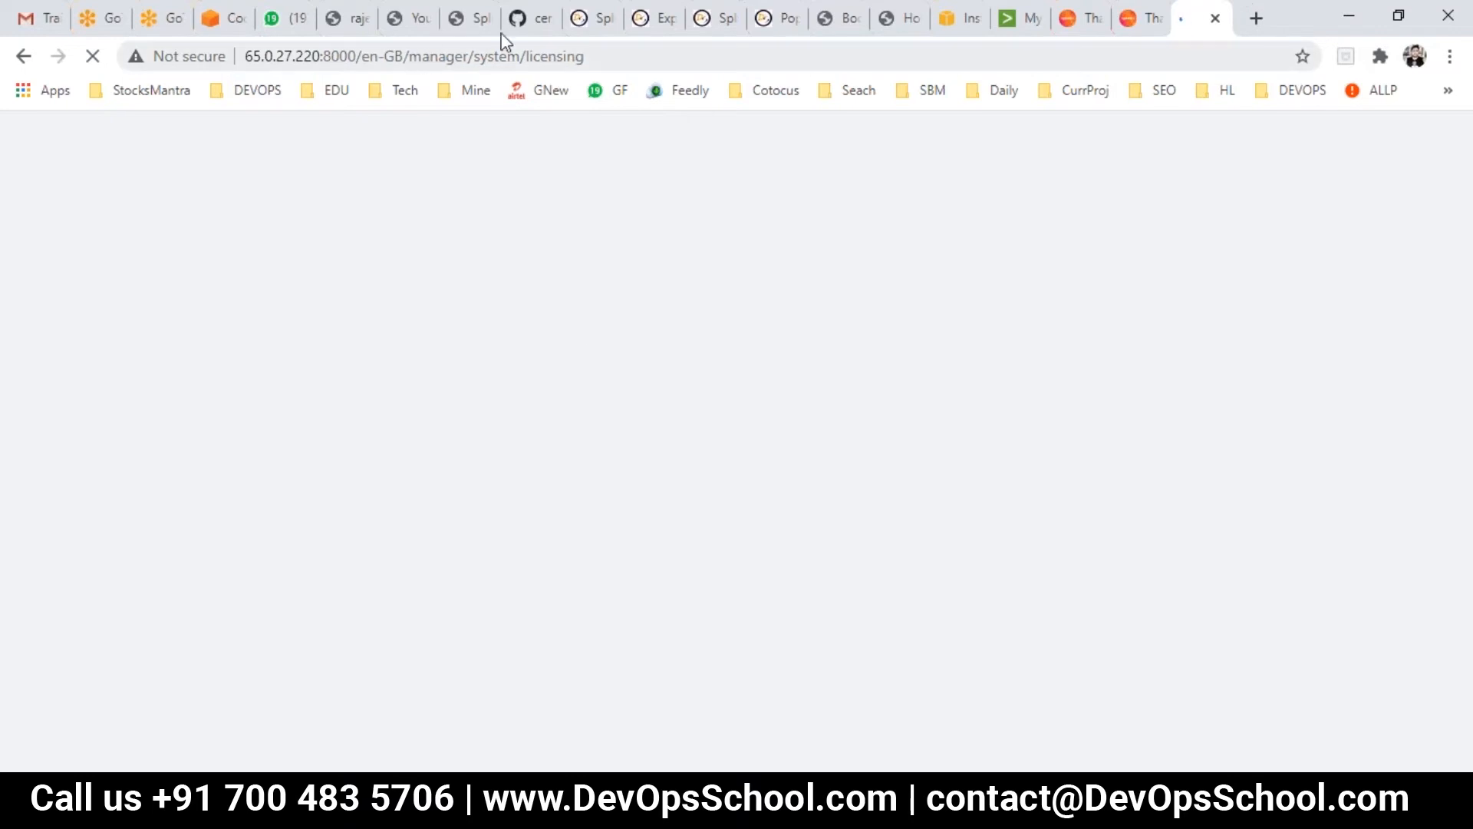
left_click(525, 23)
scroll(583, 368, "up", 15)
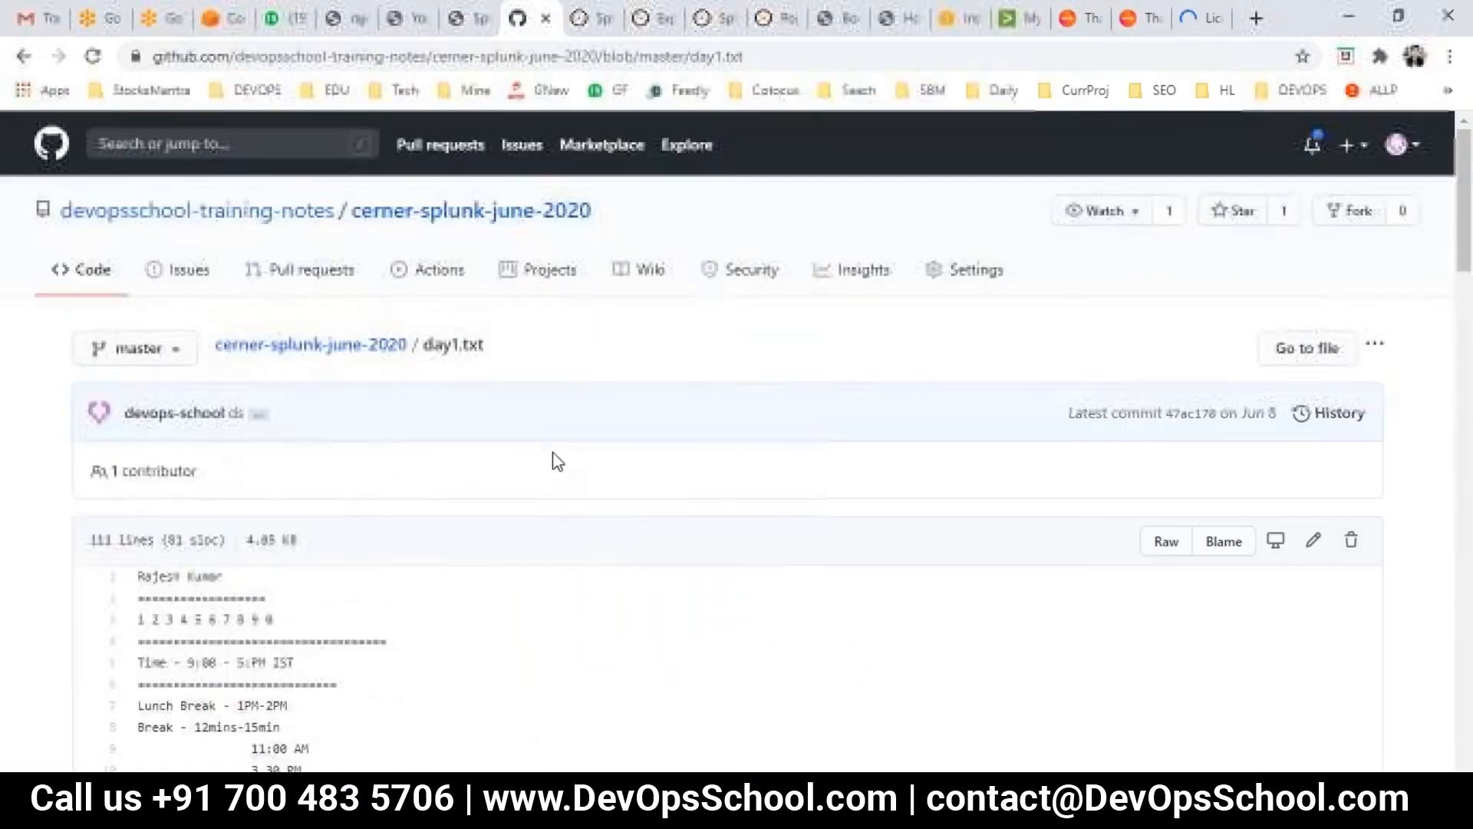
left_click(1198, 17)
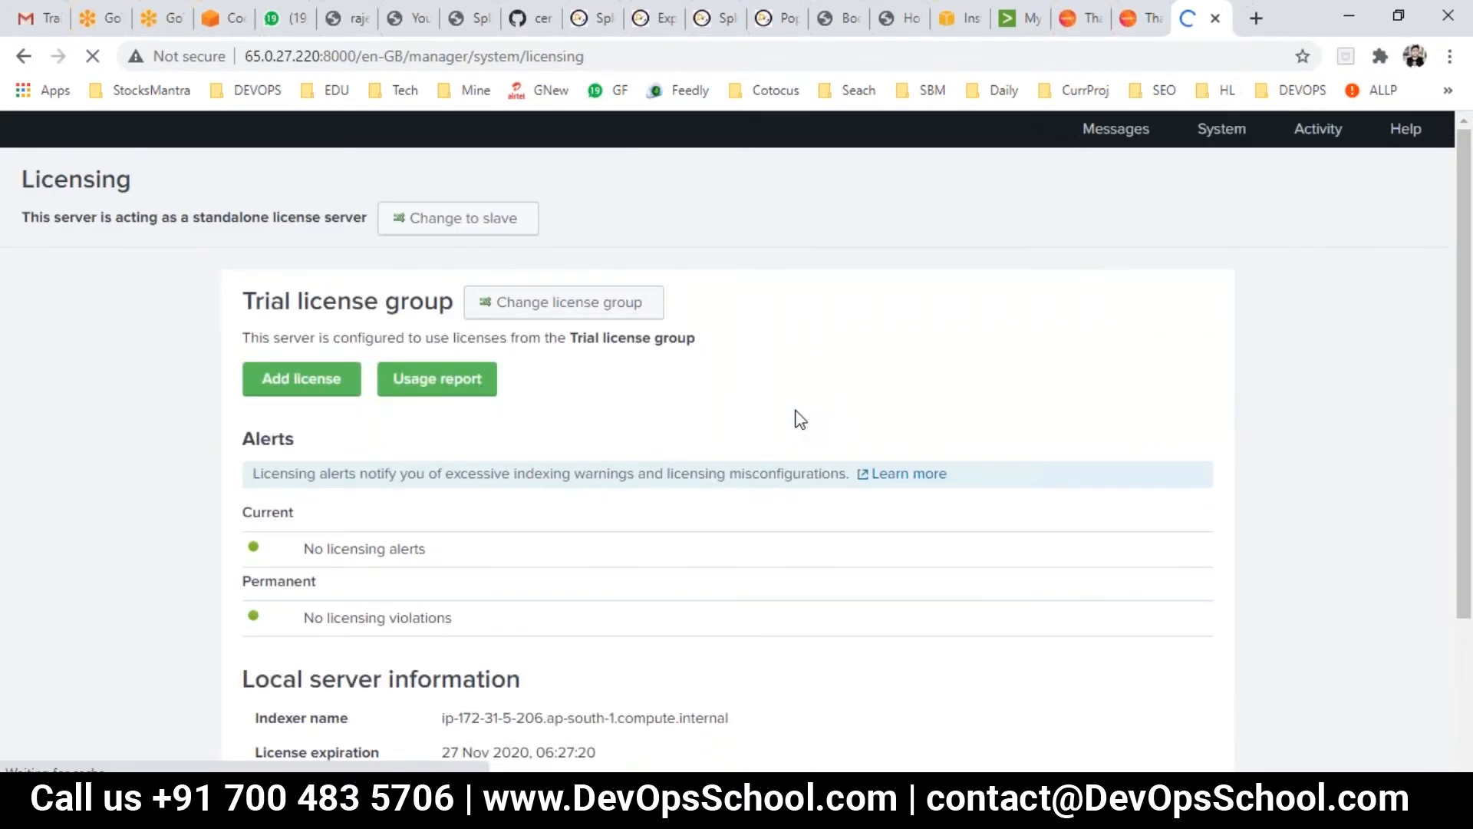
scroll(797, 419, "down", 1)
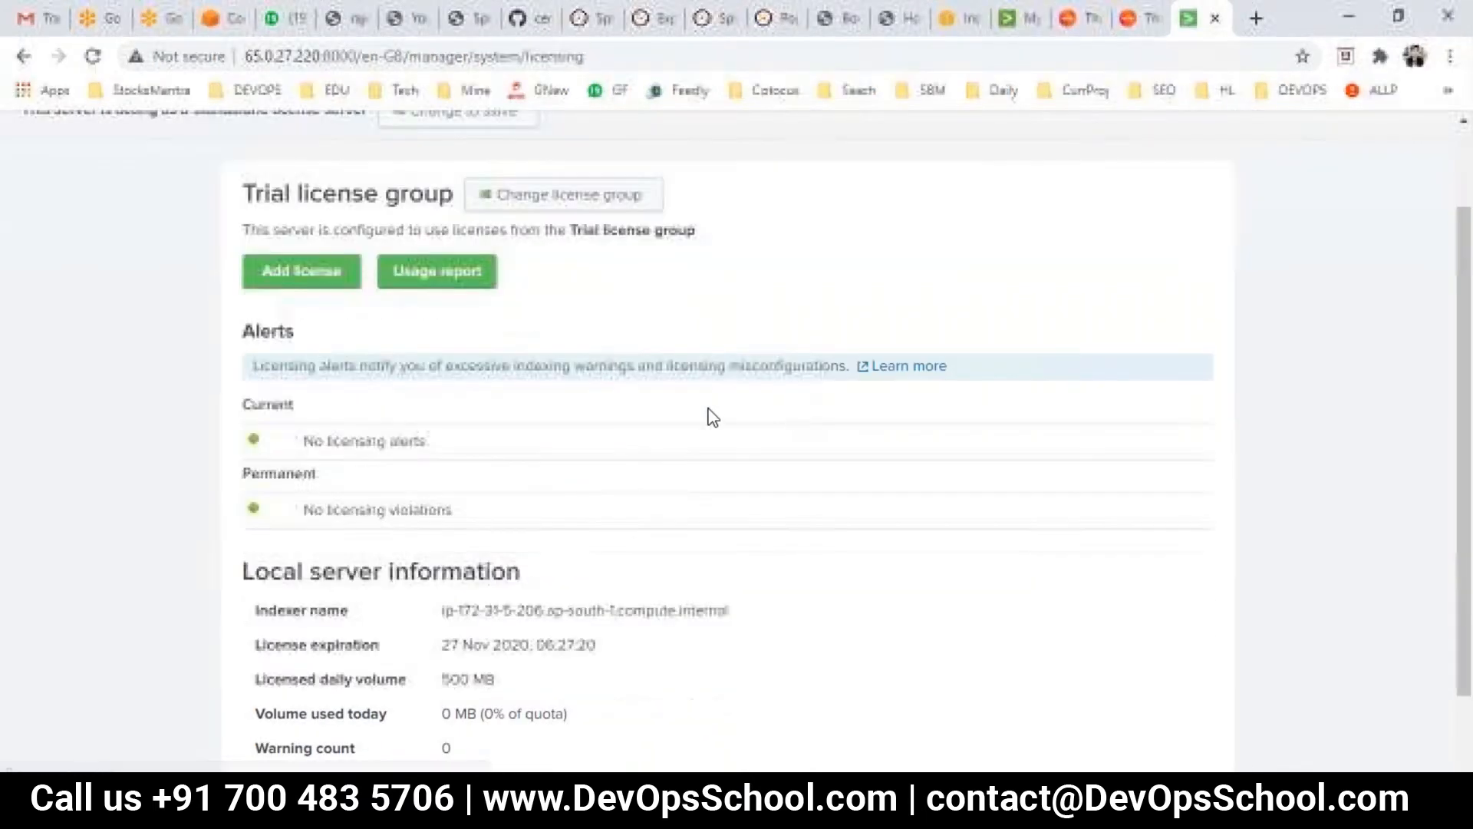
scroll(415, 484, "up", 1)
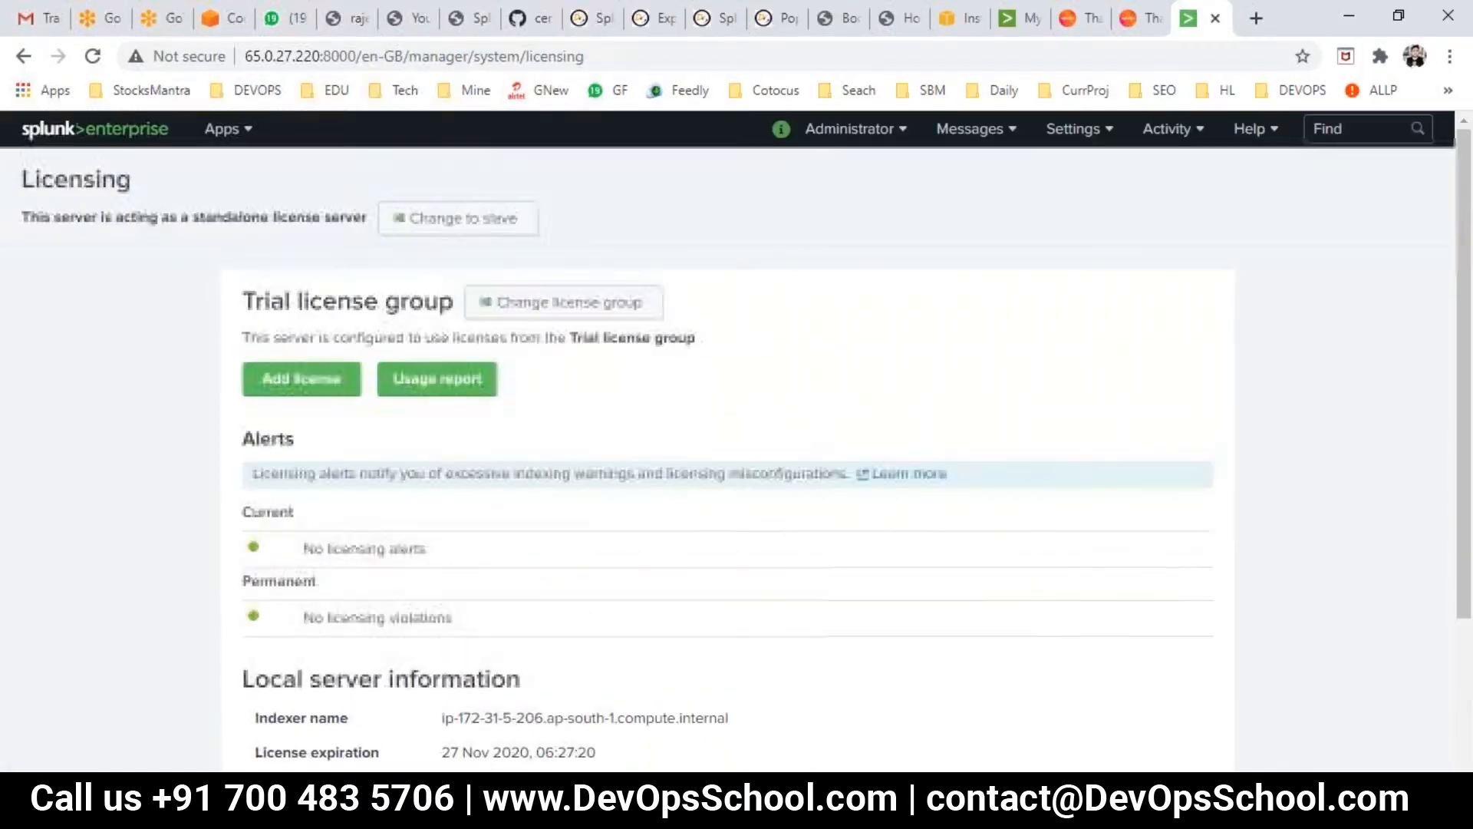
left_click_drag(244, 301, 256, 301)
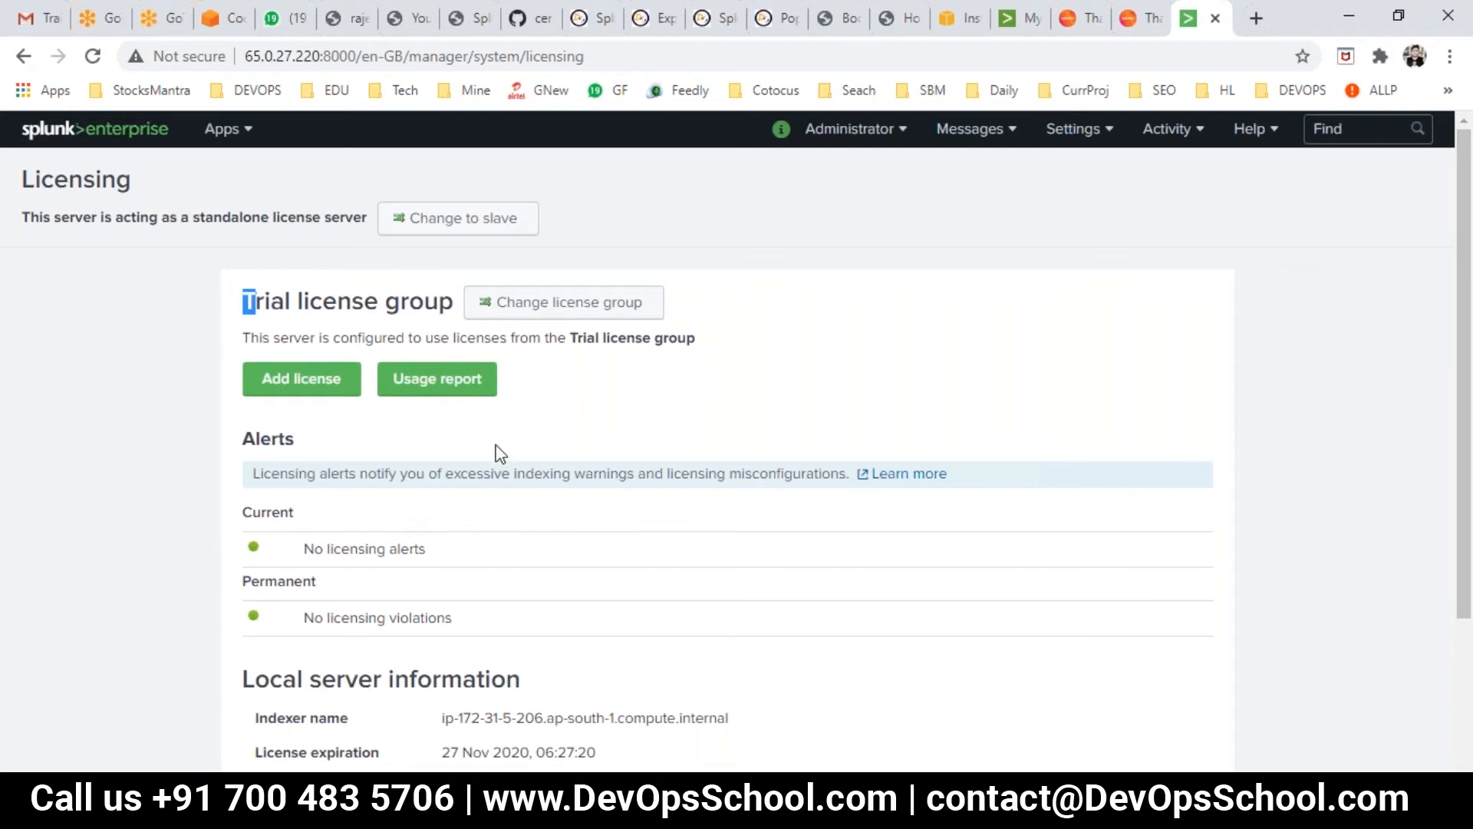
scroll(497, 460, "down", 3)
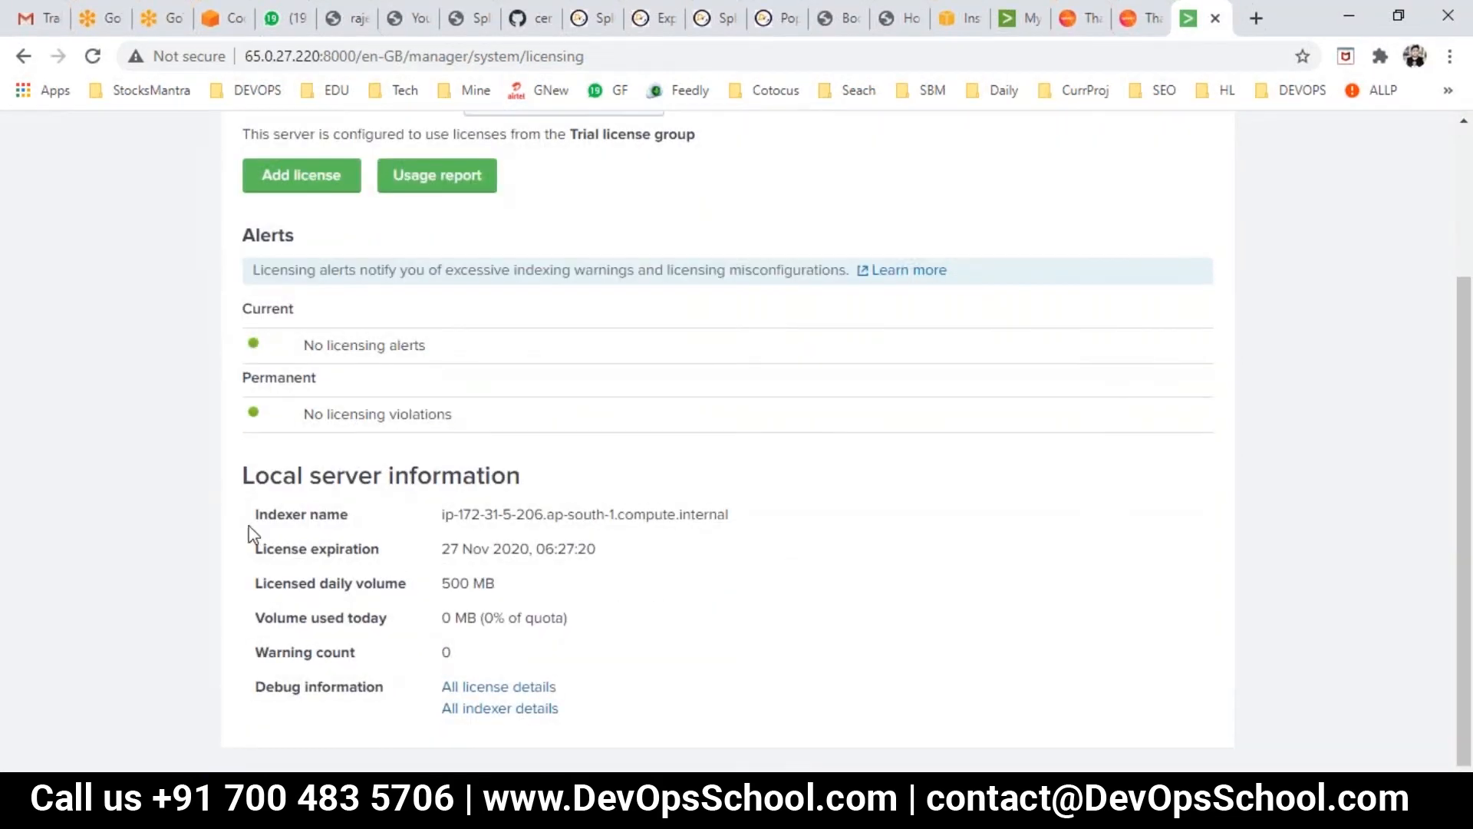
left_click_drag(250, 514, 547, 656)
left_click(665, 635)
left_click_drag(381, 550, 265, 549)
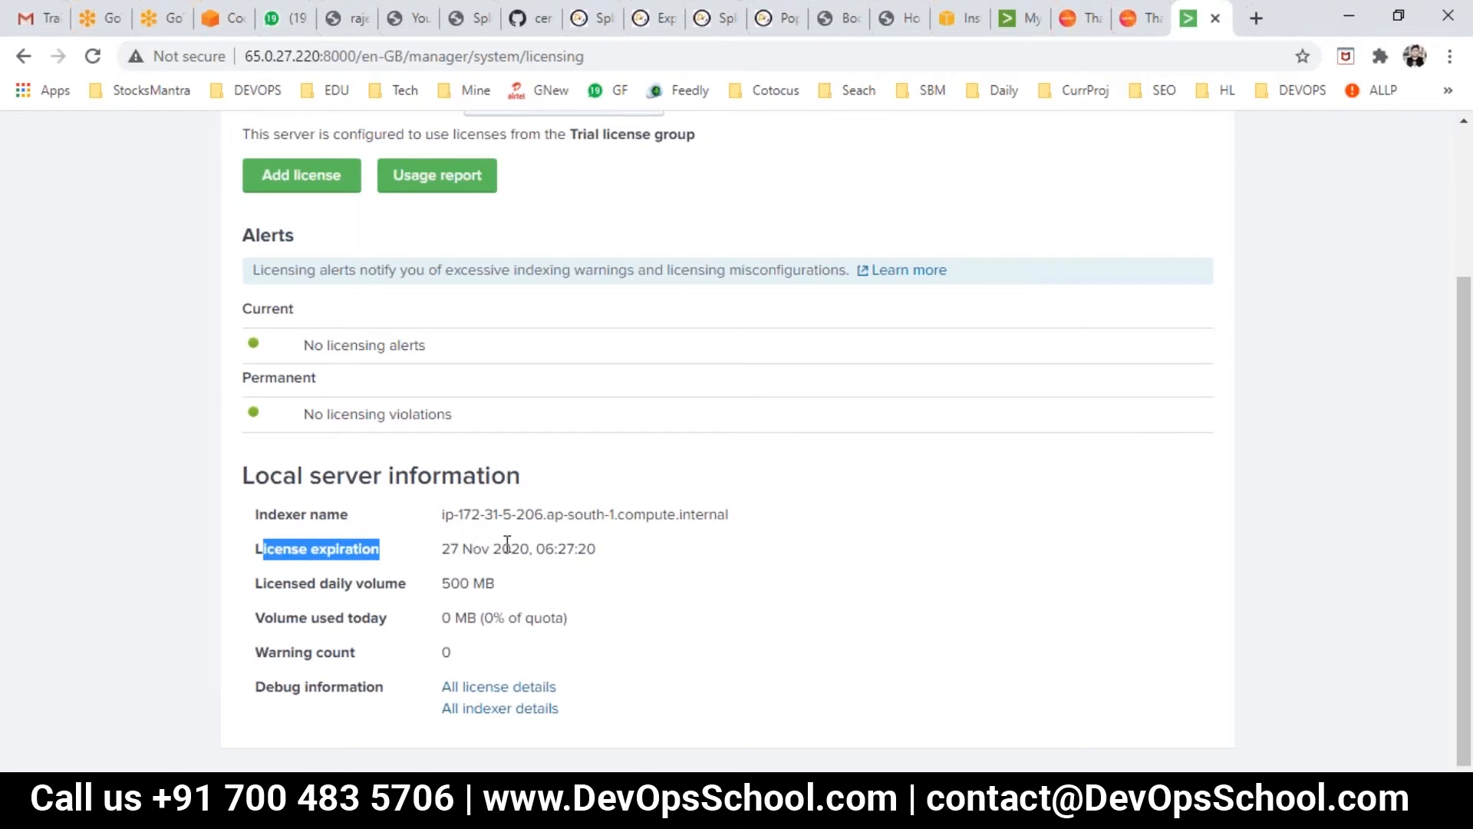
left_click_drag(501, 548, 453, 546)
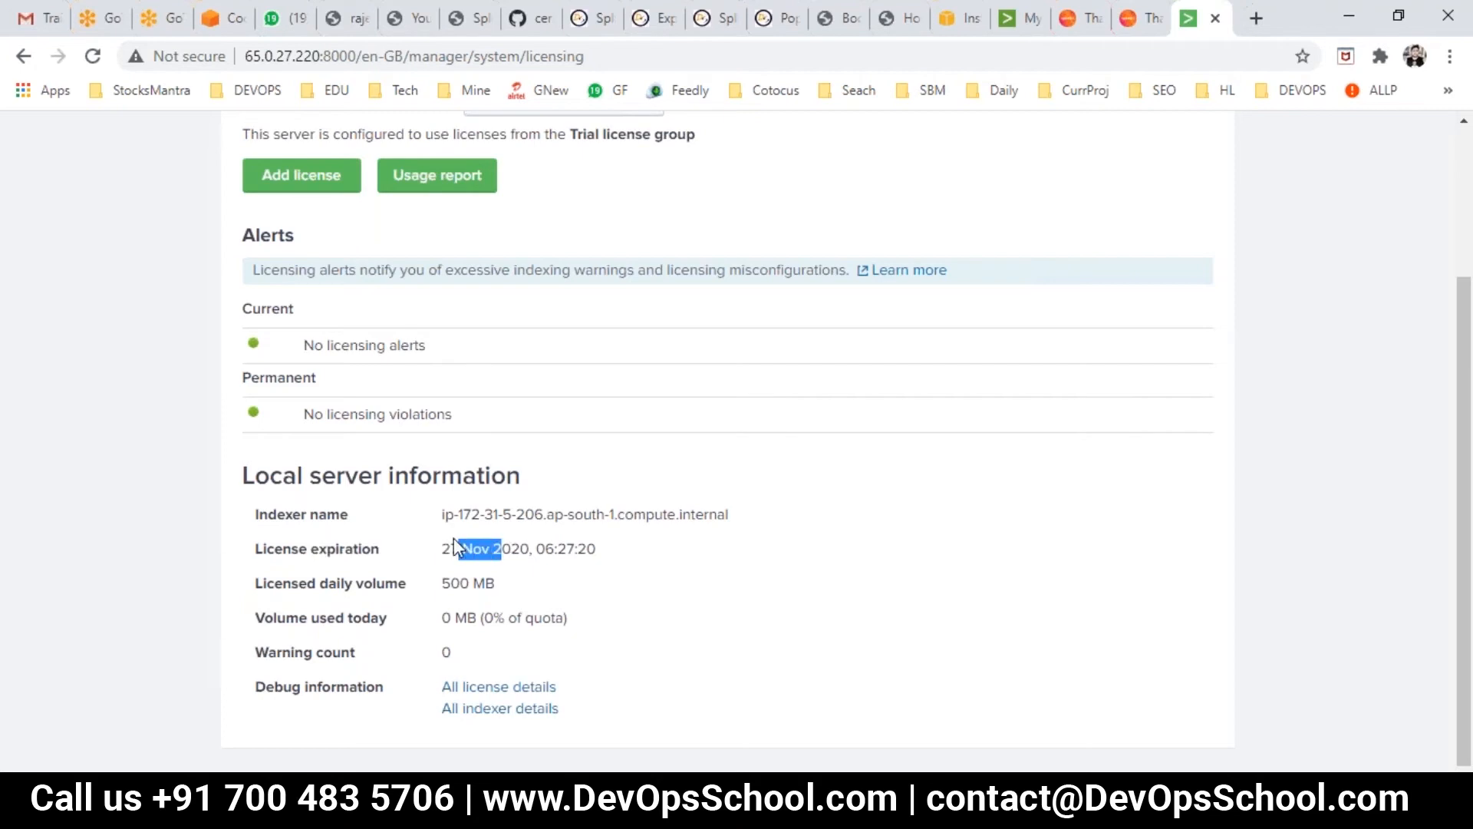
left_click(285, 591)
left_click_drag(495, 587, 445, 591)
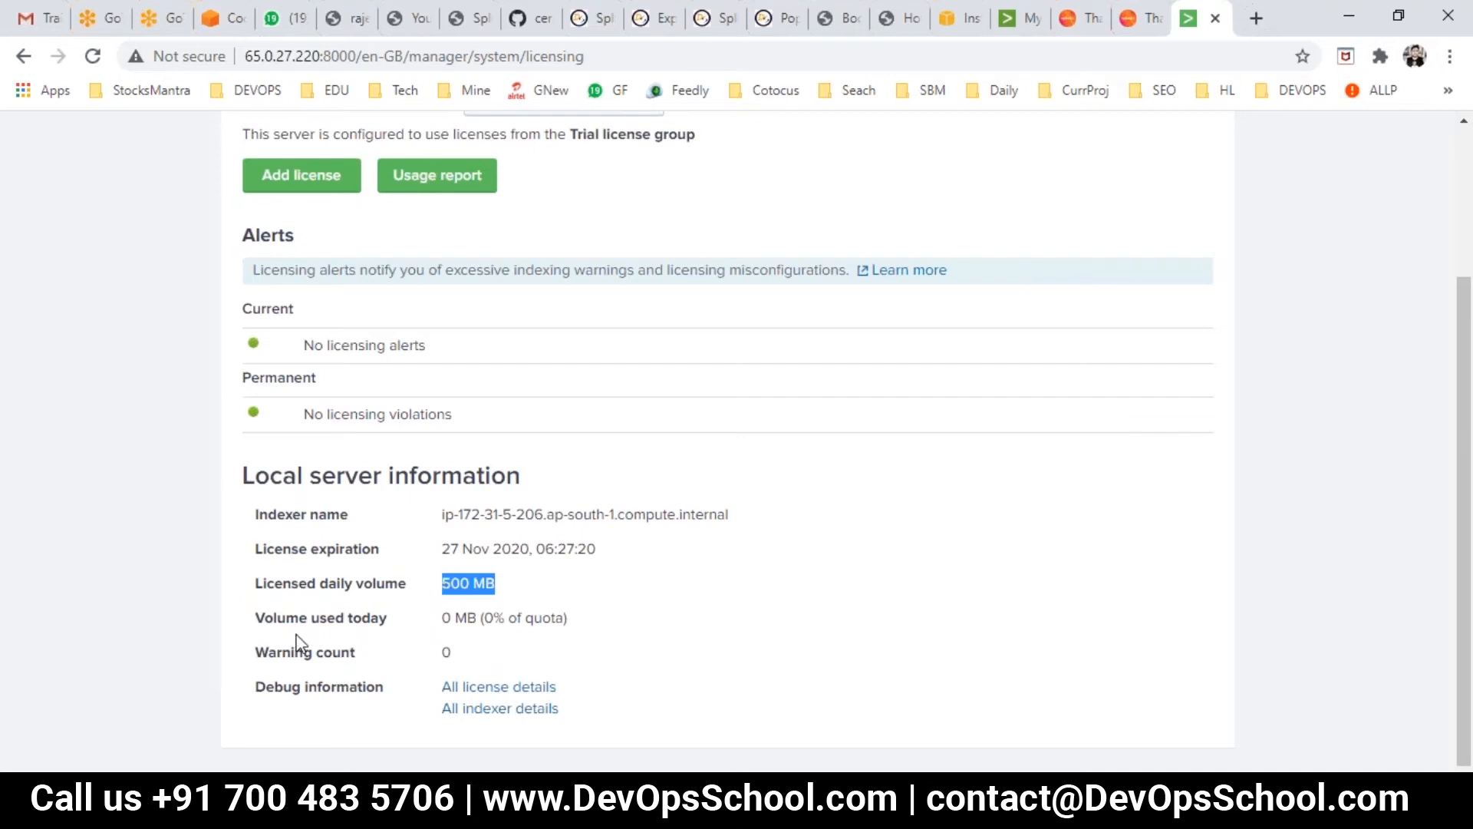
left_click_drag(441, 618, 556, 618)
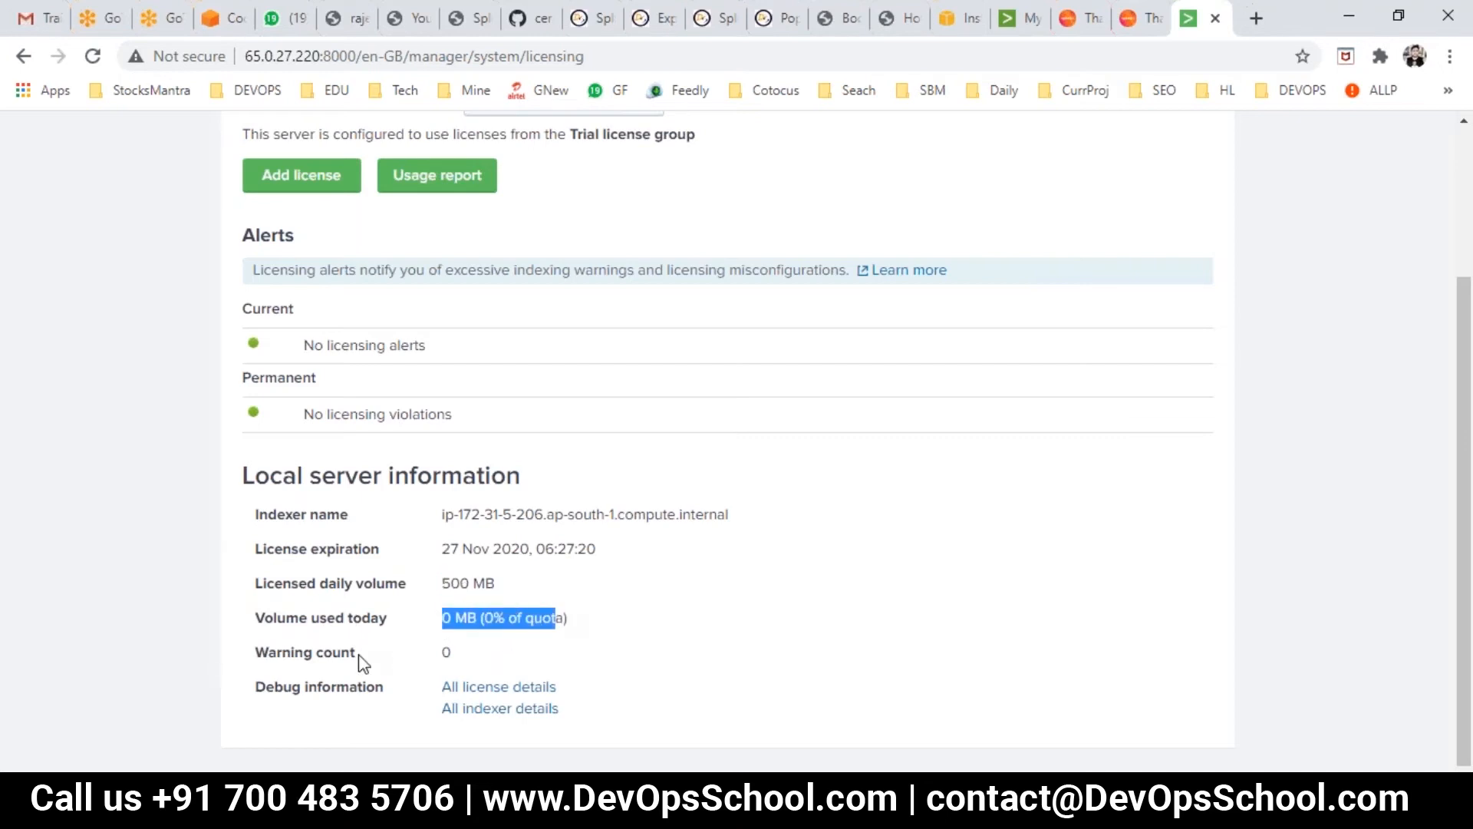
left_click_drag(343, 653, 325, 651)
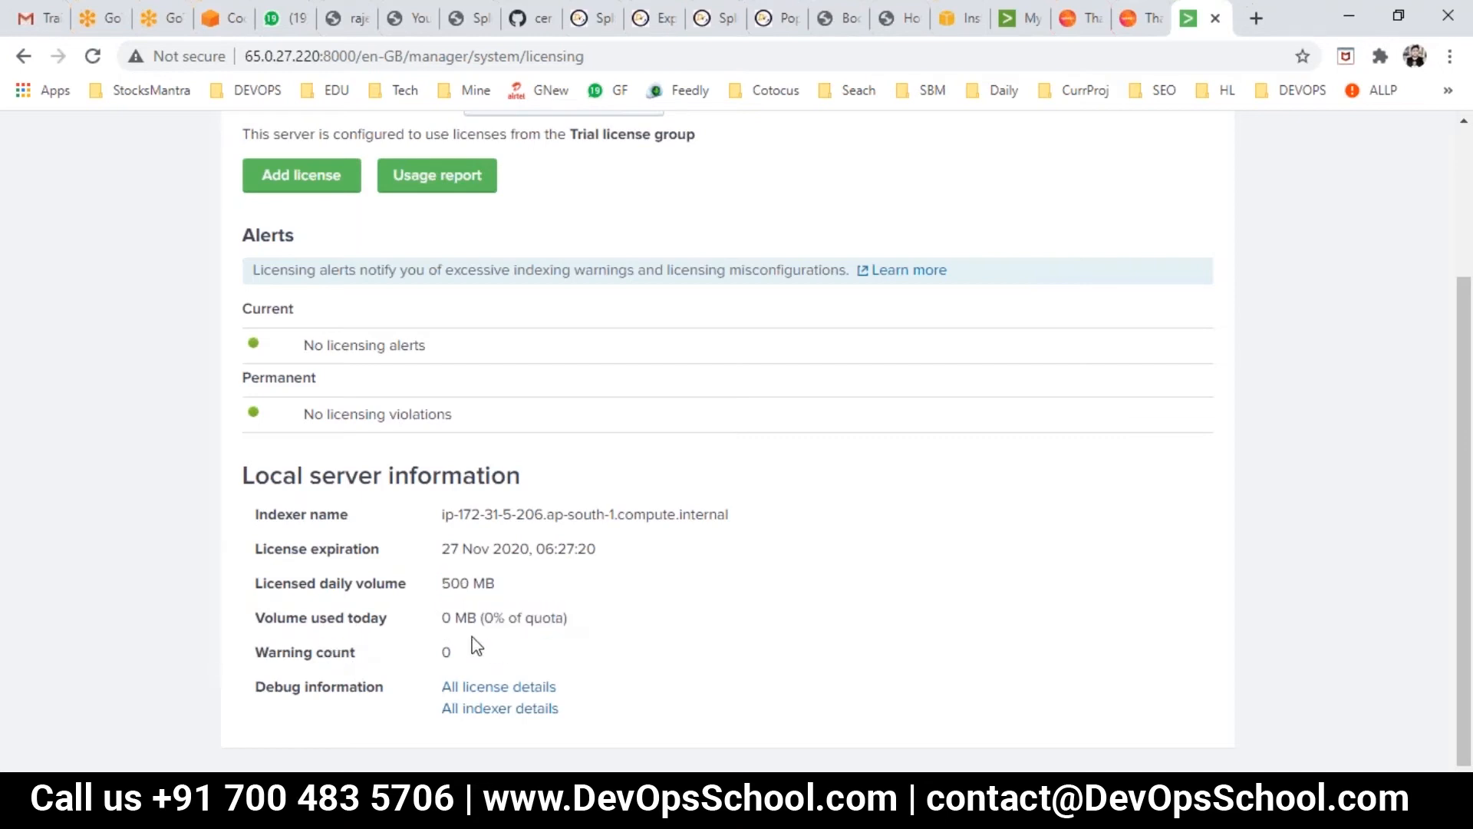
left_click_drag(489, 641, 414, 618)
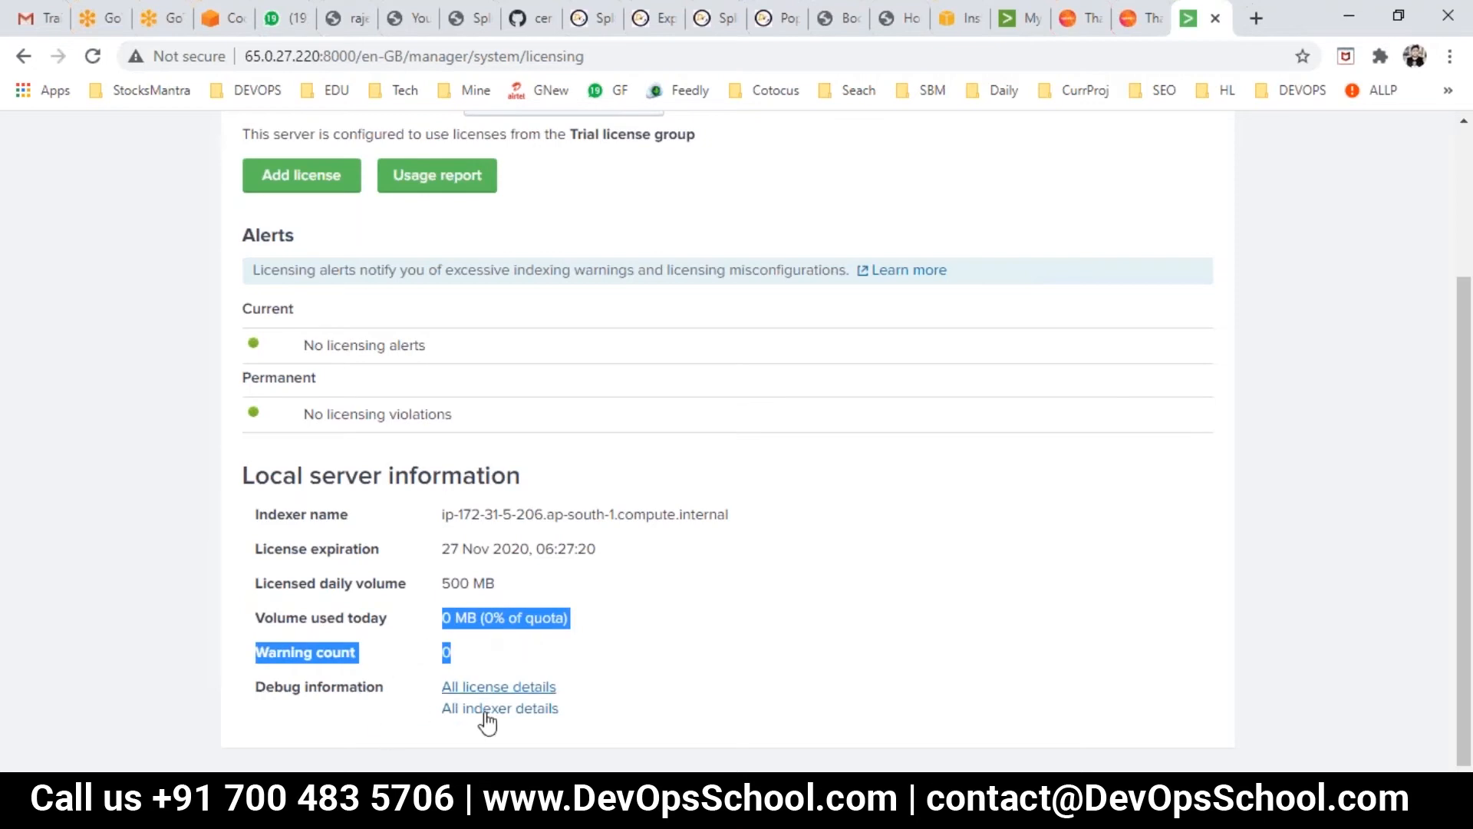
scroll(453, 711, "up", 3)
scroll(485, 679, "down", 3)
left_click(440, 530)
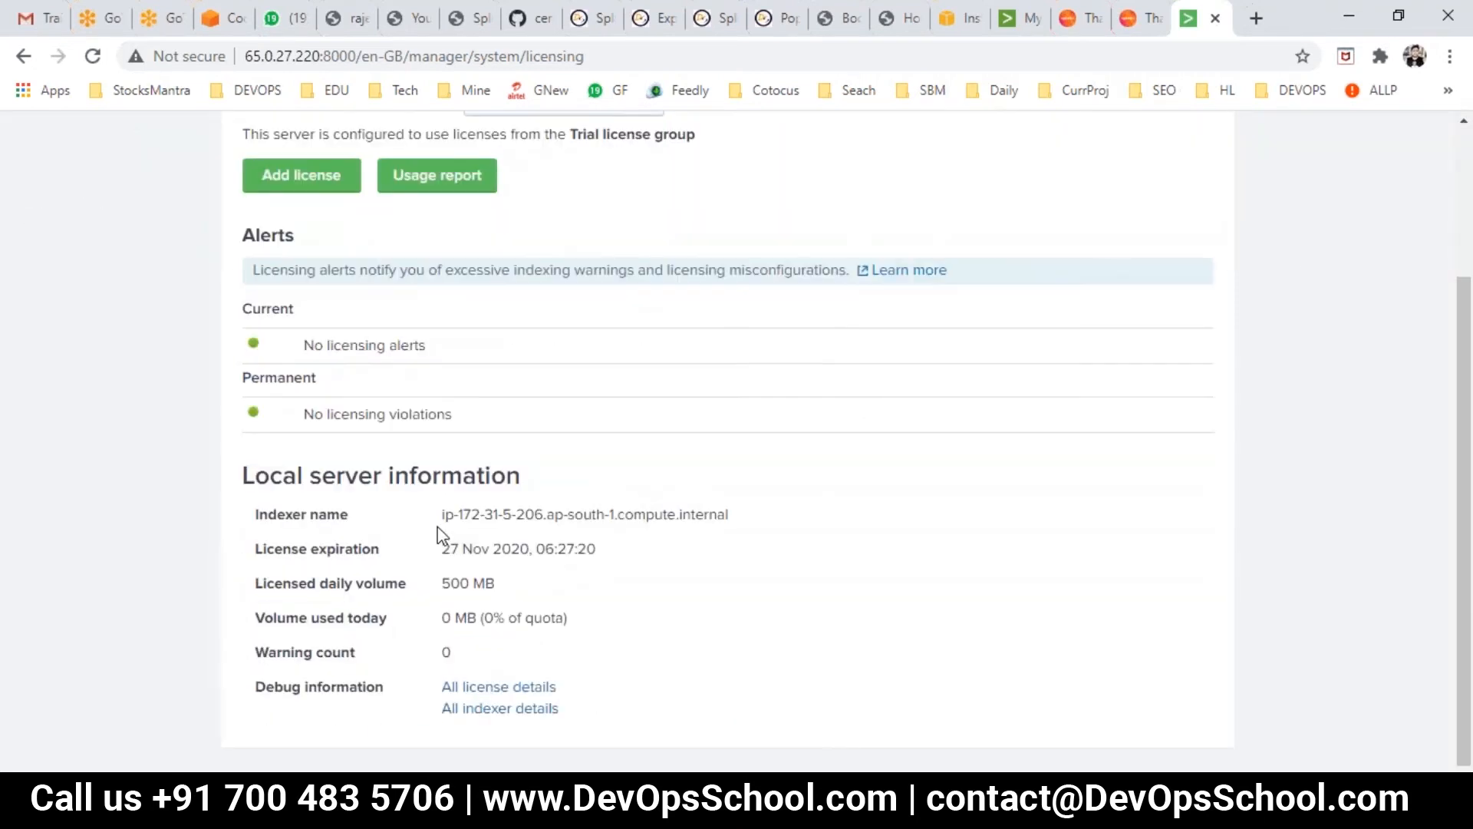
left_click_drag(261, 514, 503, 590)
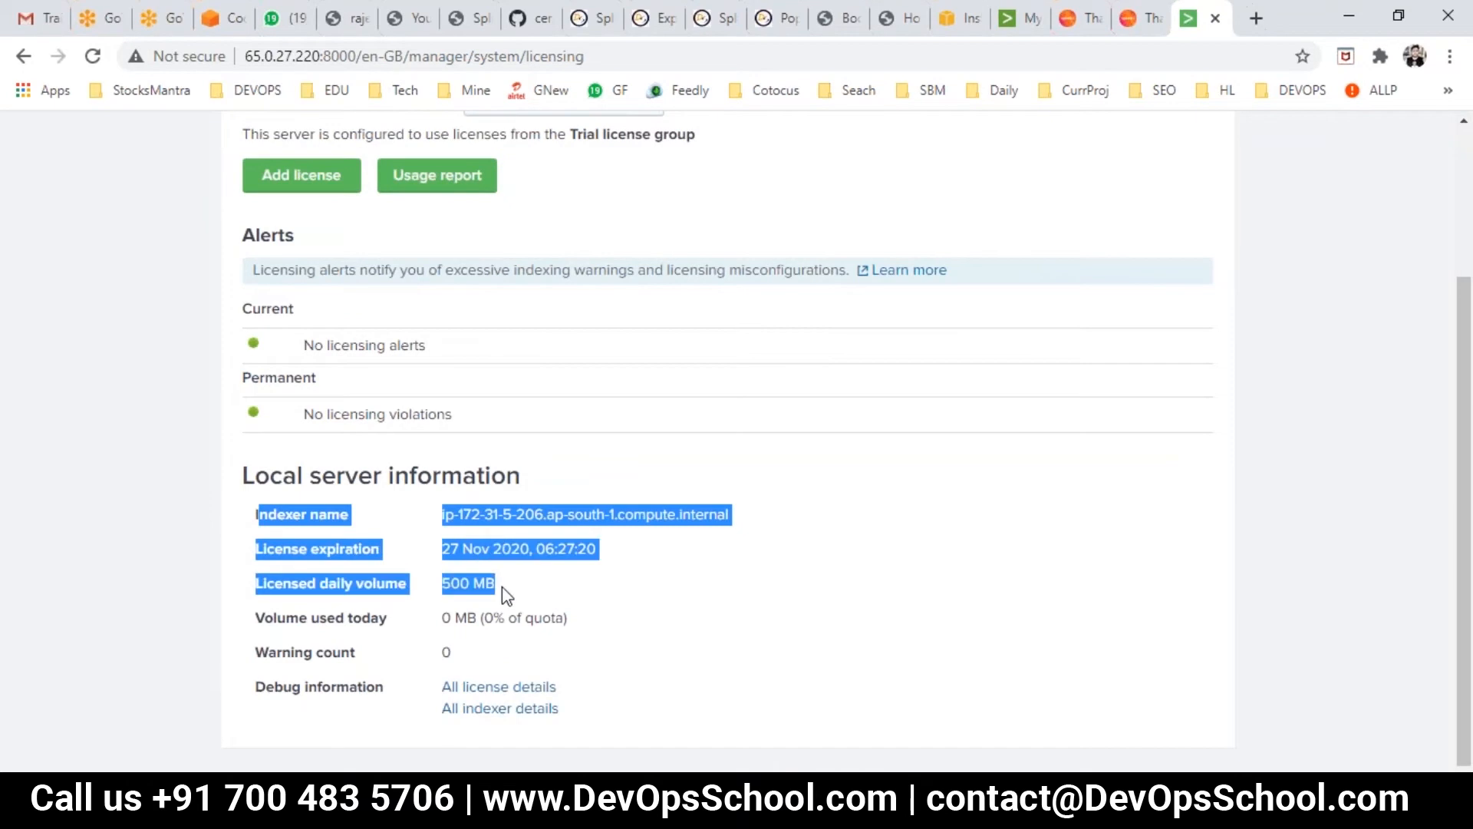
scroll(337, 500, "up", 3)
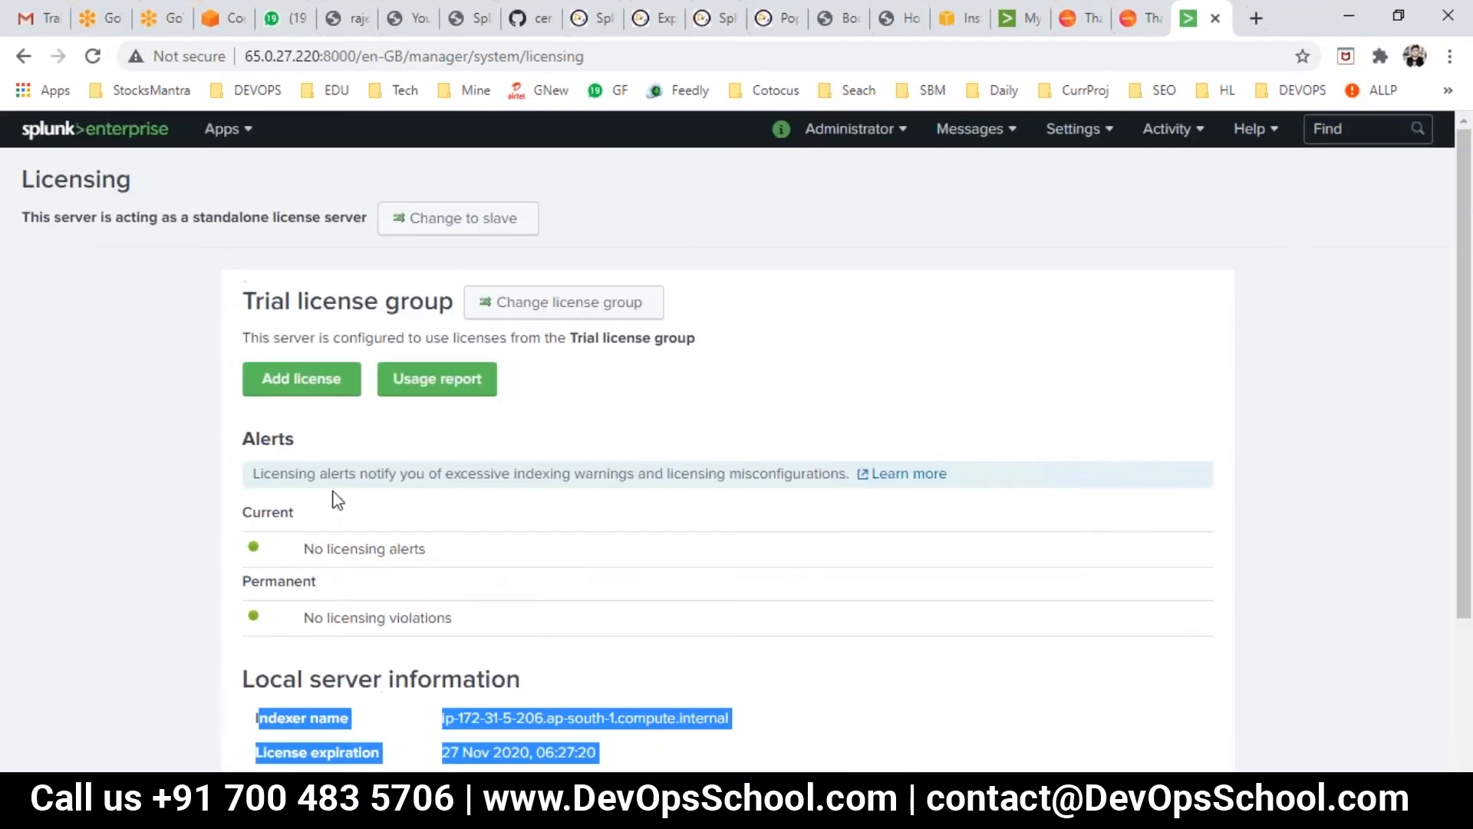
double_click(581, 339)
double_click(628, 338)
left_click(660, 340)
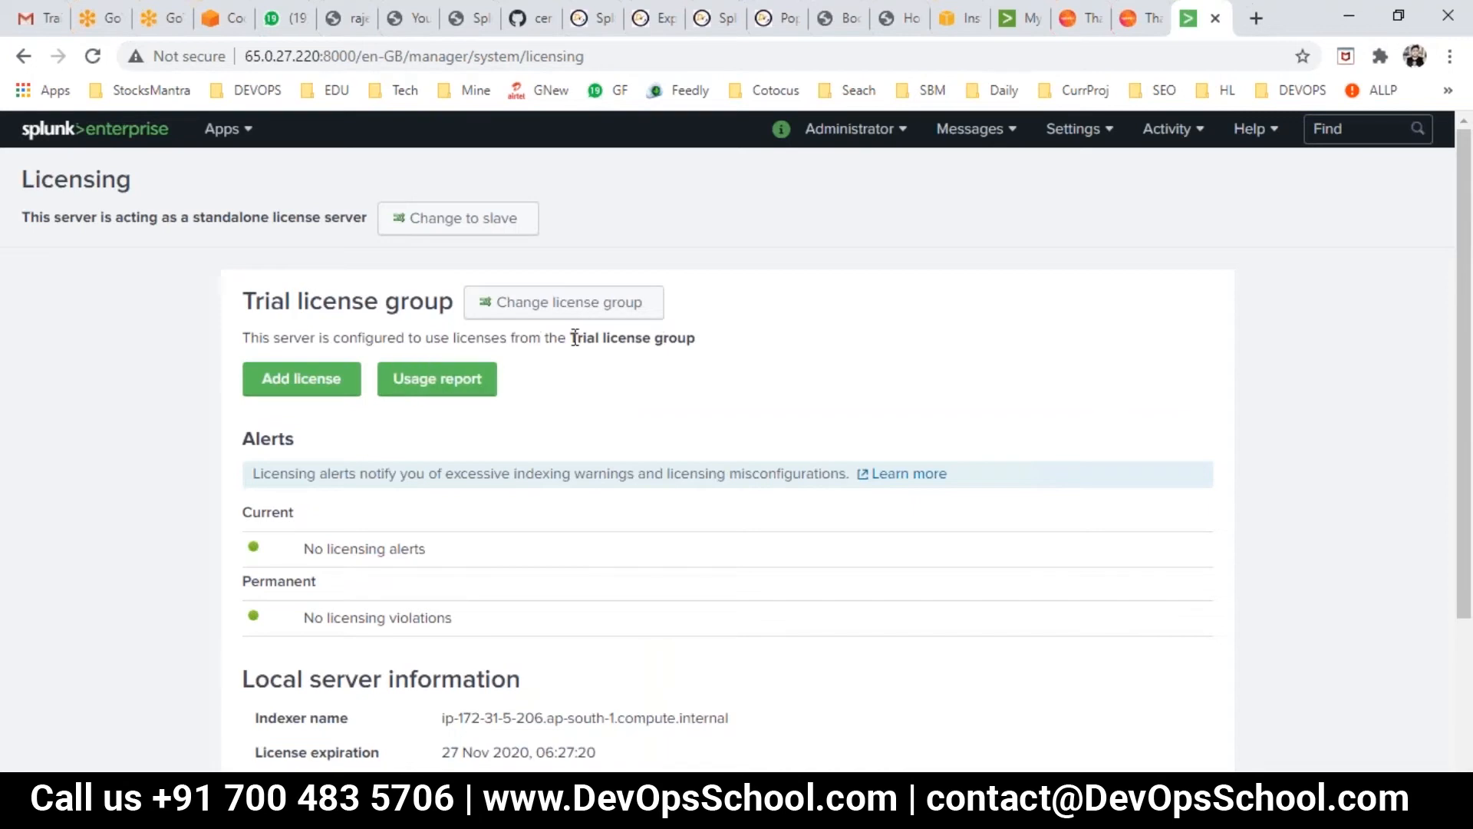
left_click_drag(704, 339, 259, 341)
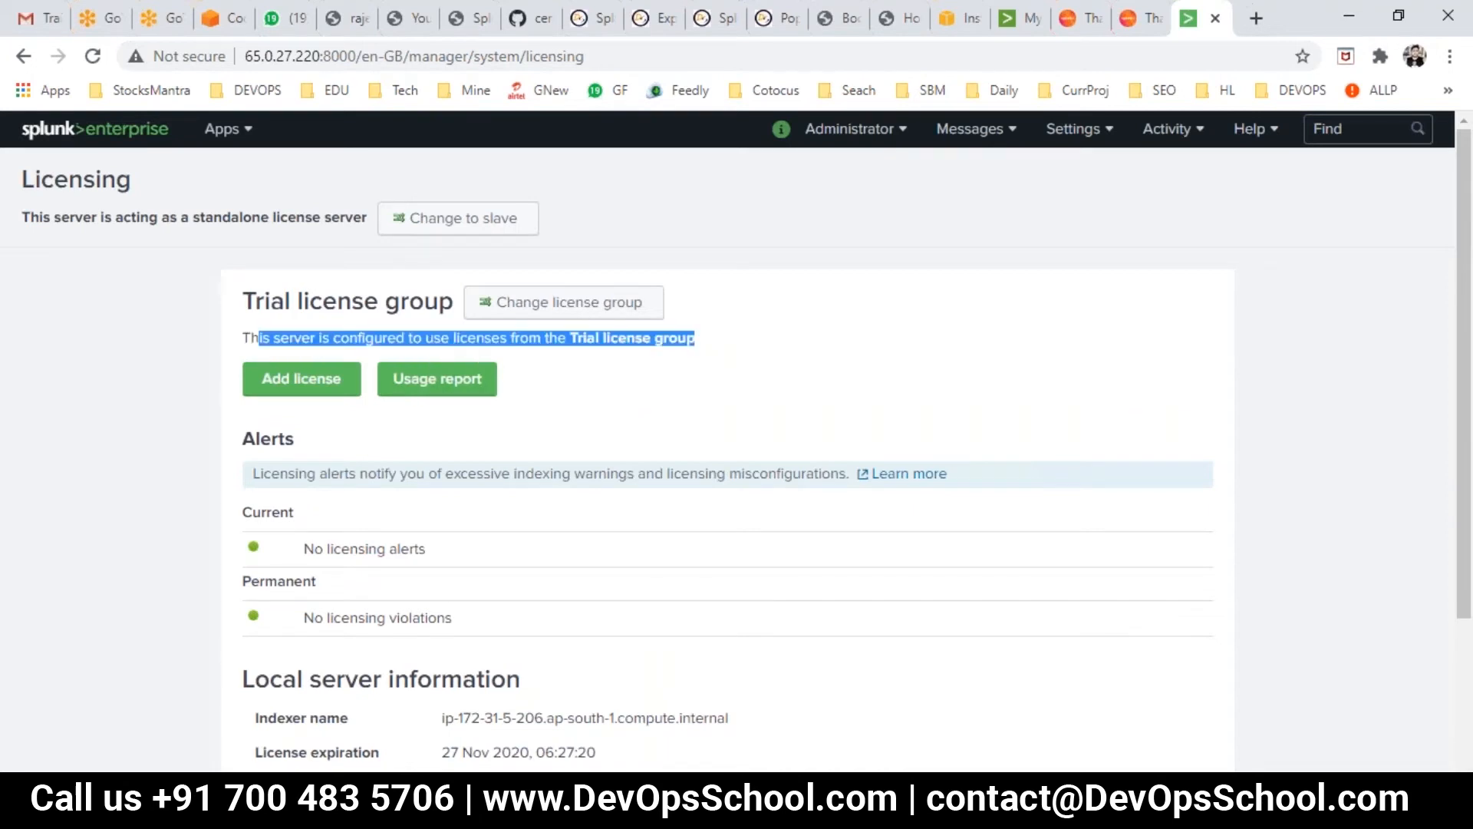
left_click(197, 217)
left_click_drag(197, 216, 320, 218)
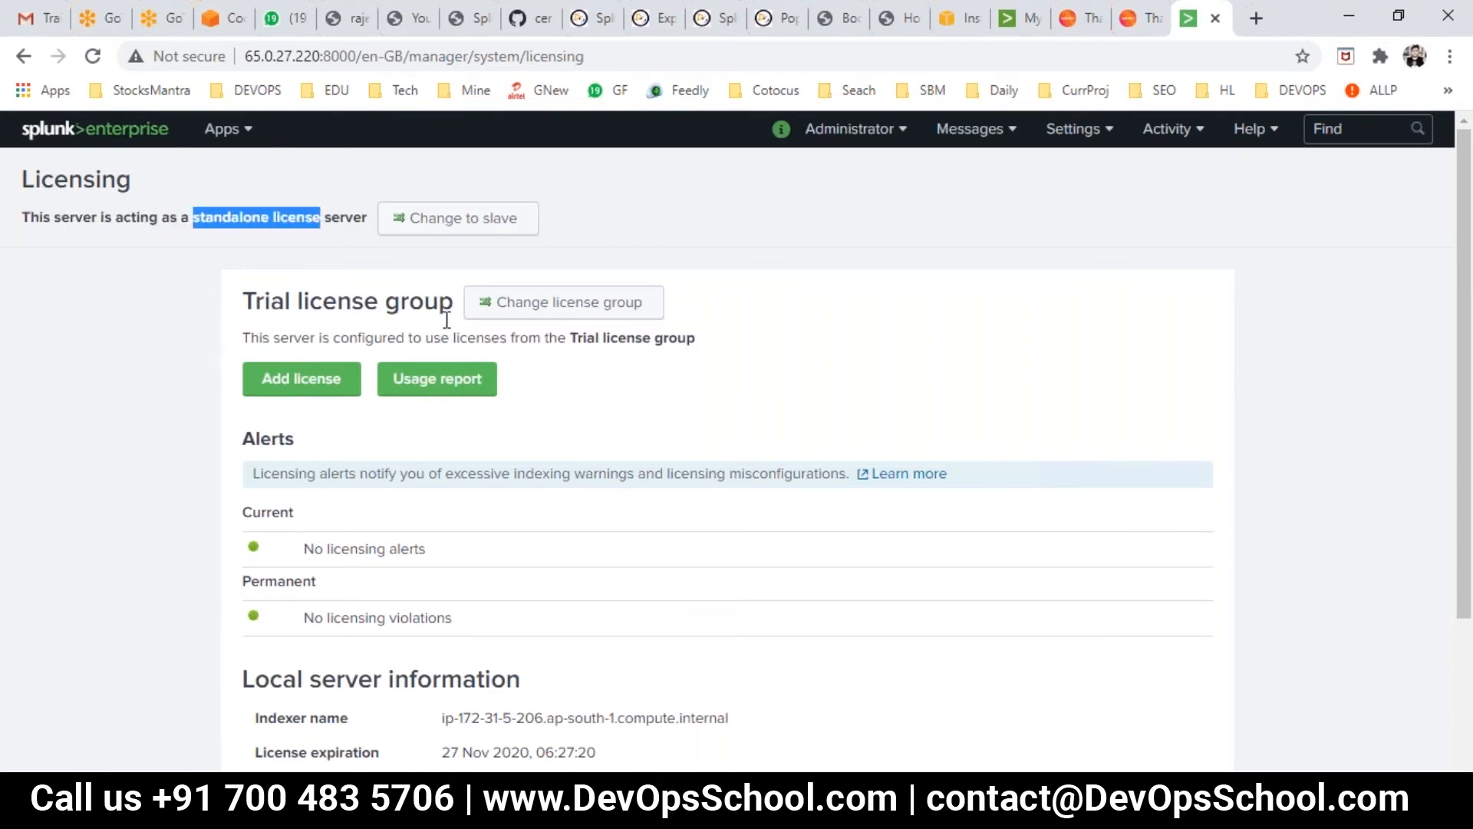
triple_click(601, 326)
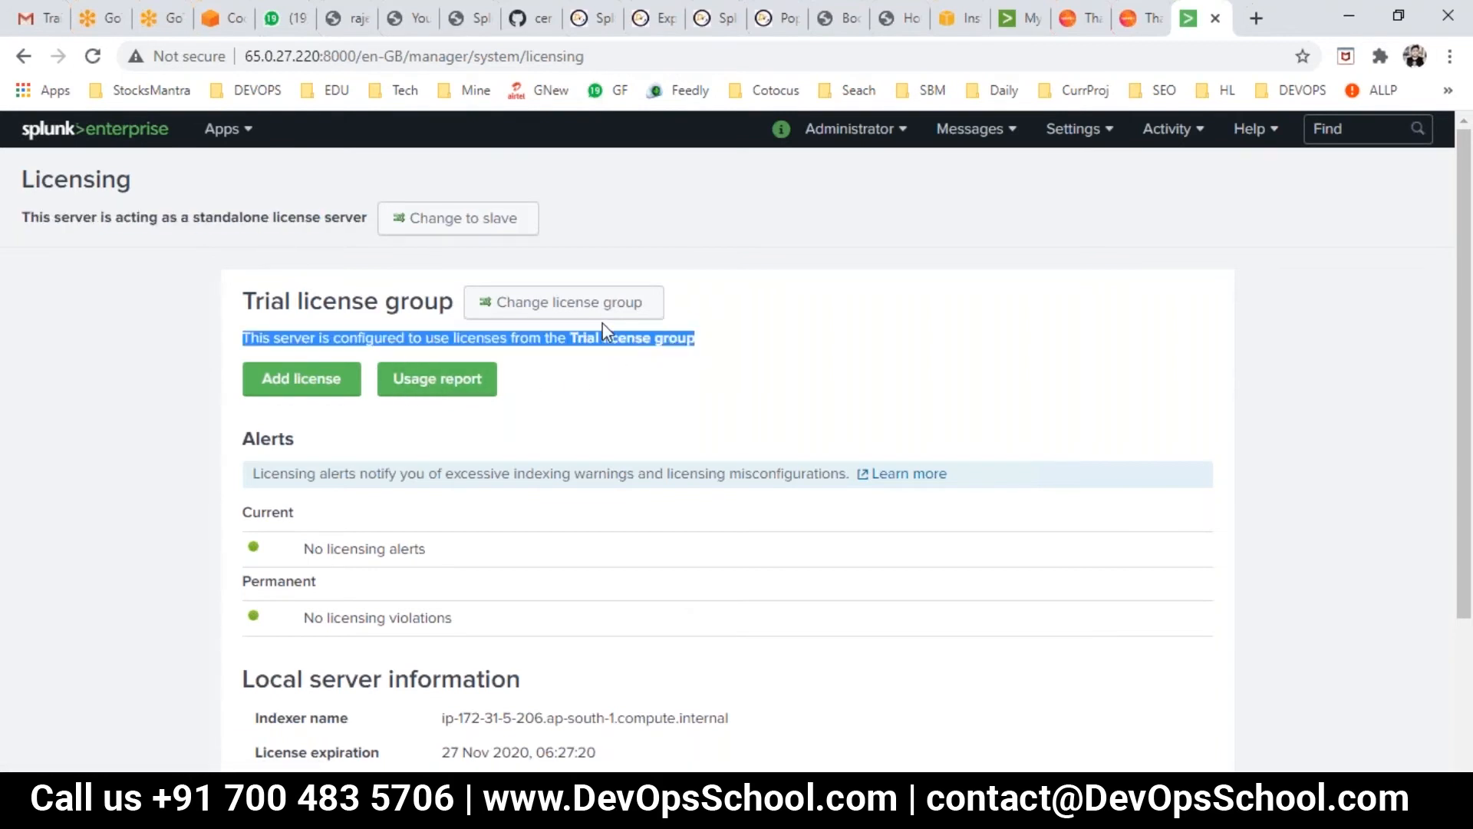
scroll(674, 481, "down", 3)
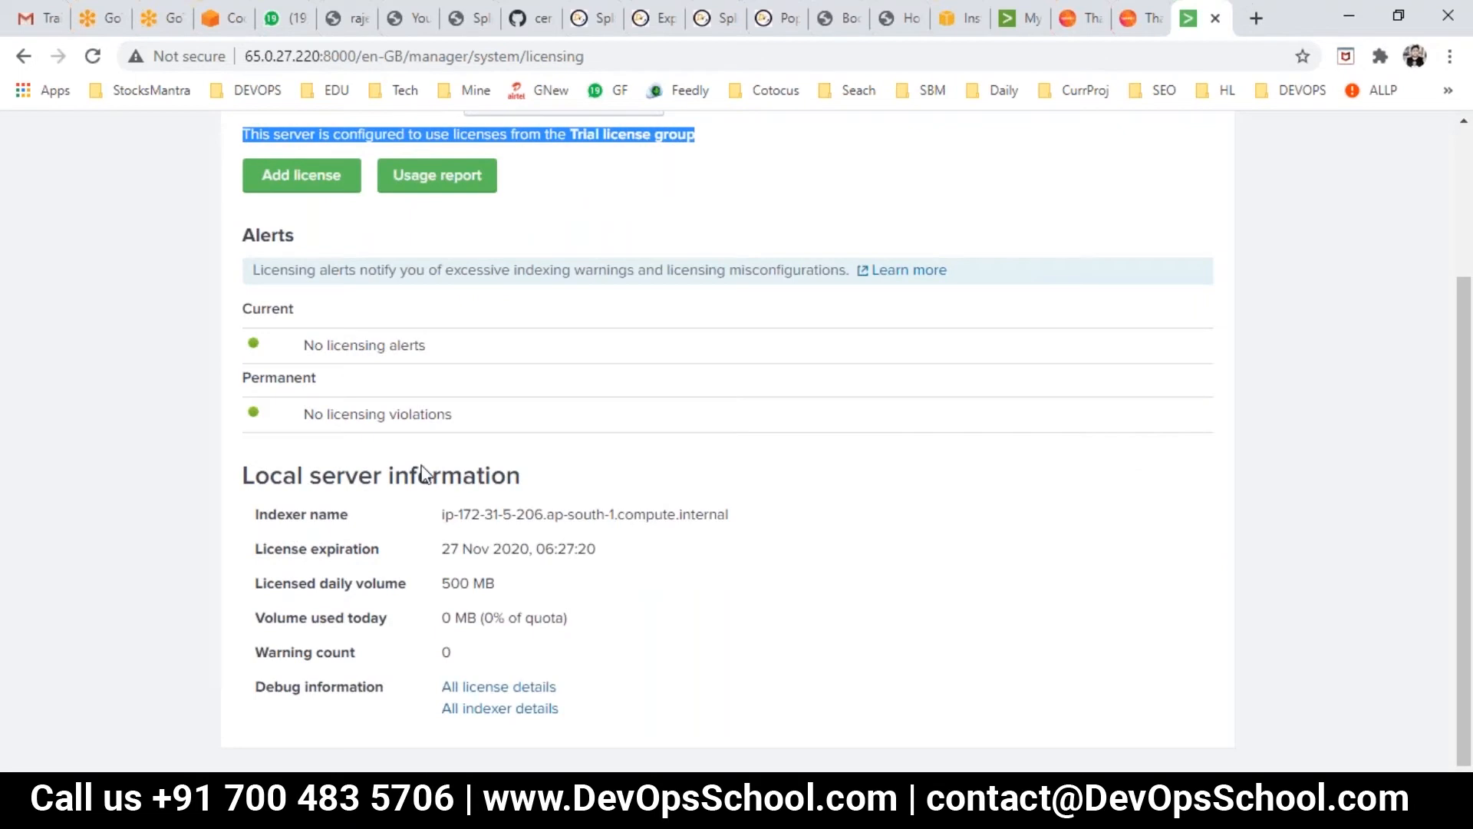
left_click_drag(459, 548, 562, 554)
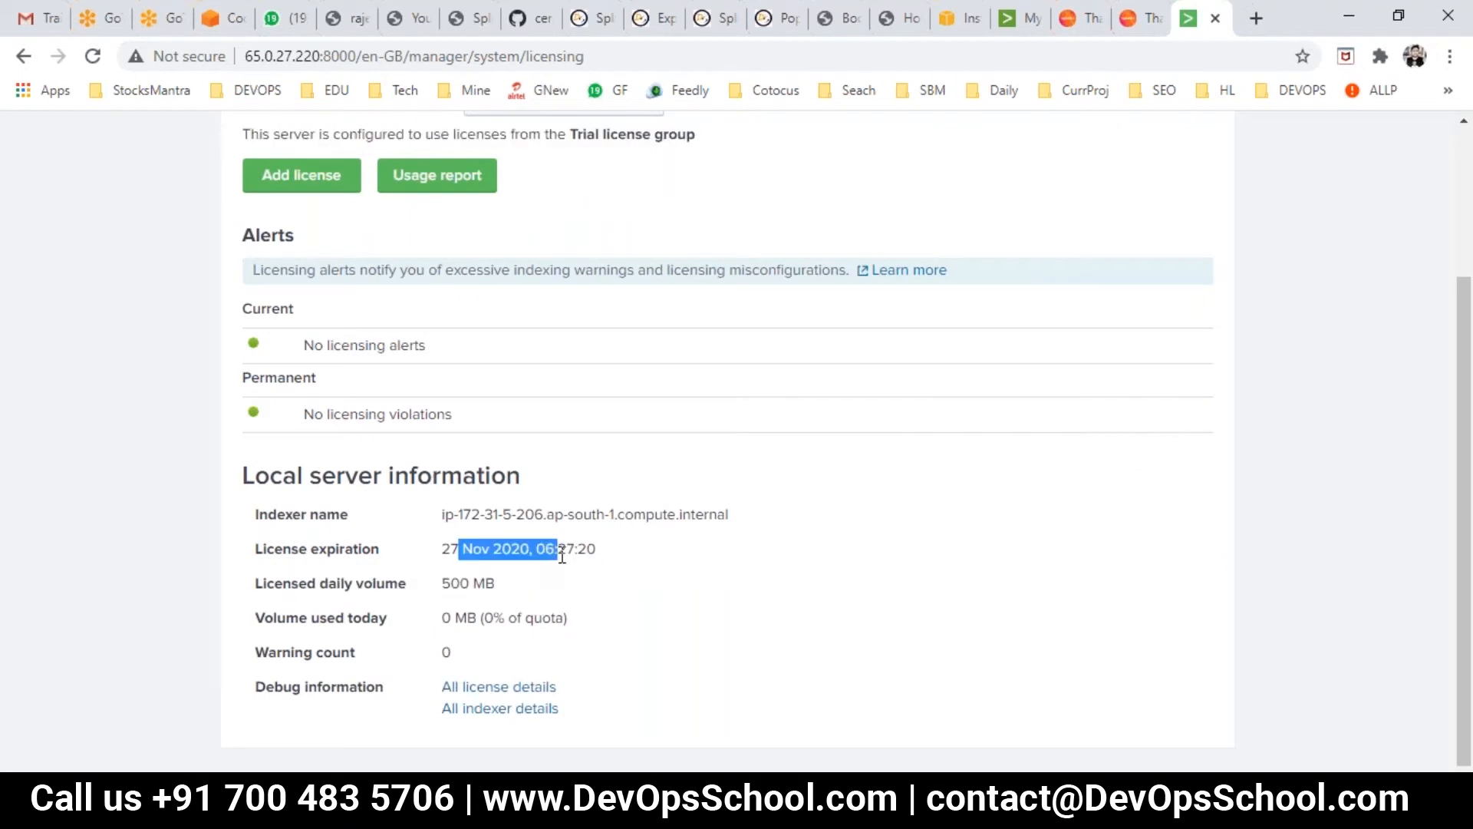
scroll(562, 554, "up", 3)
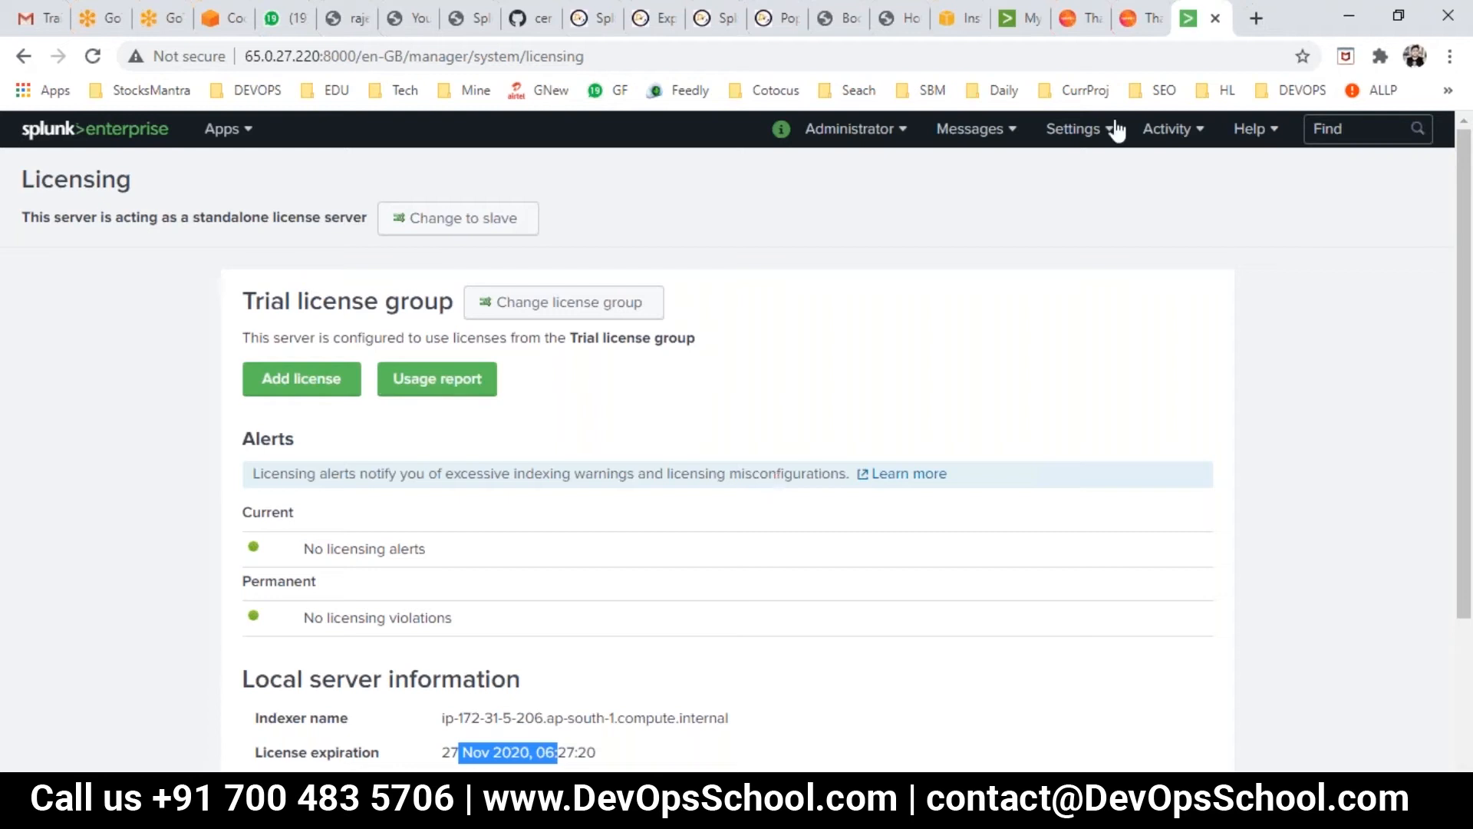
- Check server messages and Settings, open and close the Administrator menu, and scroll the Licensing page
left_click(992, 132)
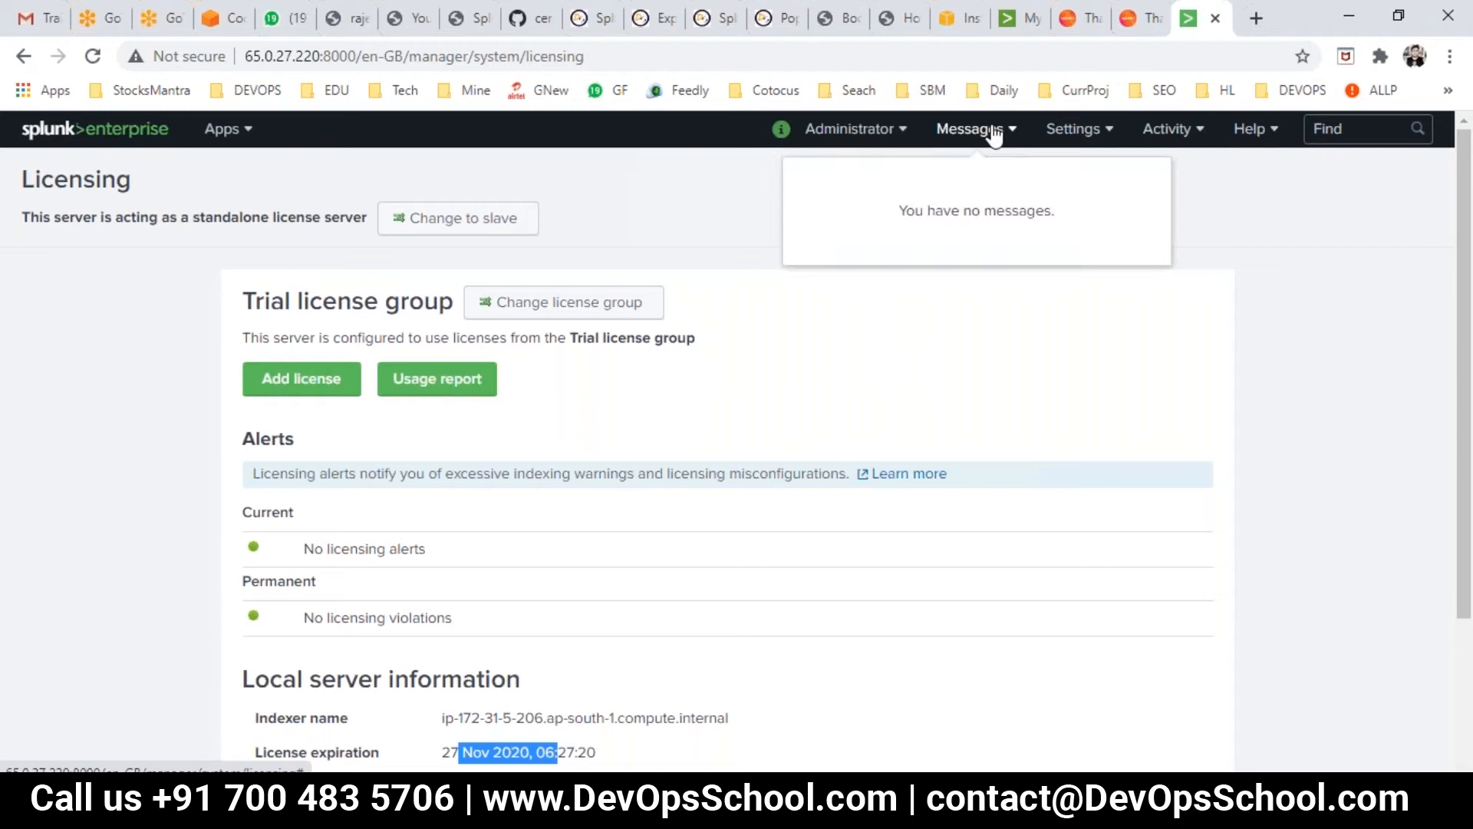
left_click(1085, 133)
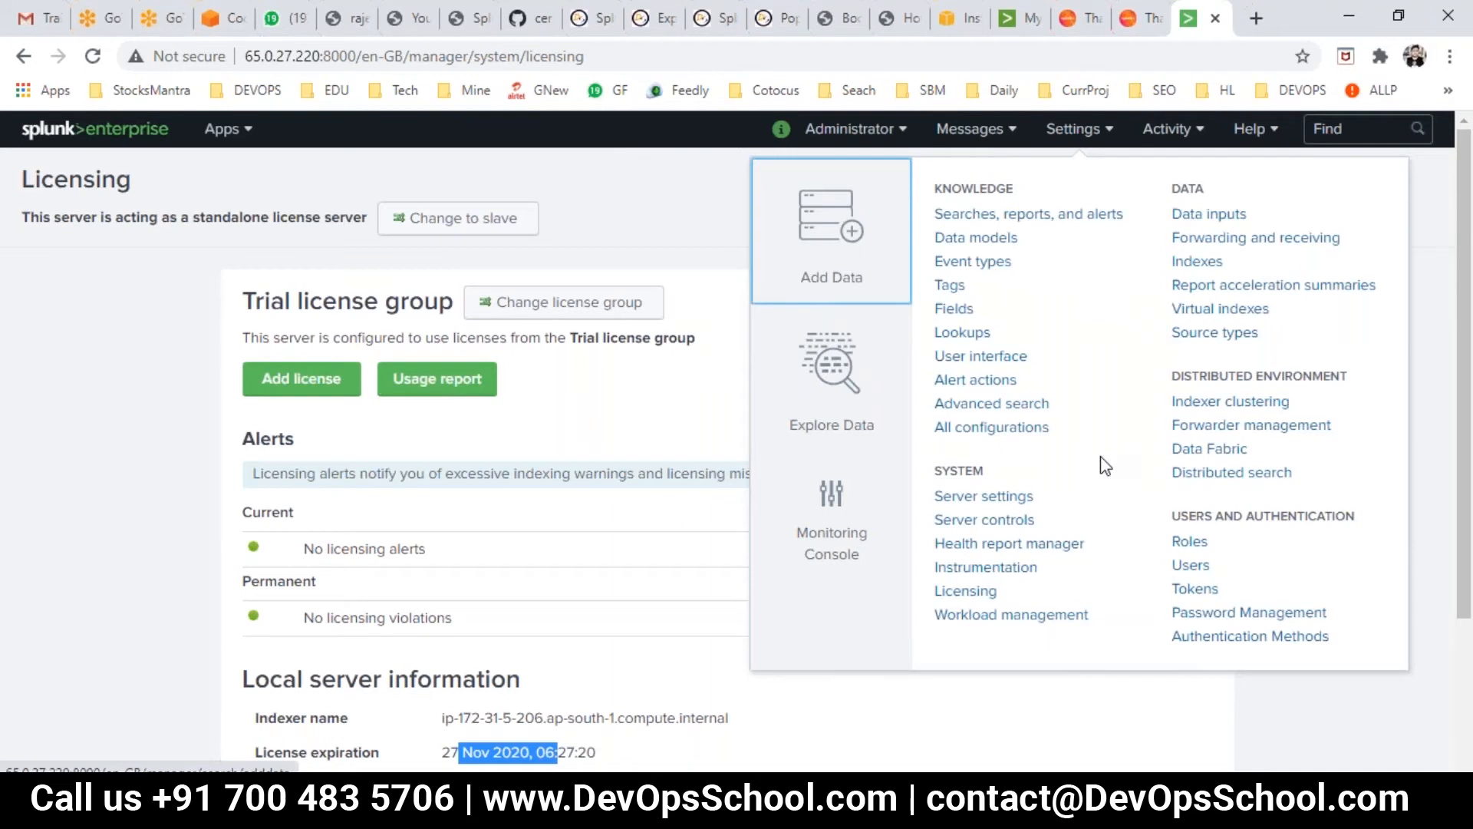
left_click(703, 224)
left_click(980, 132)
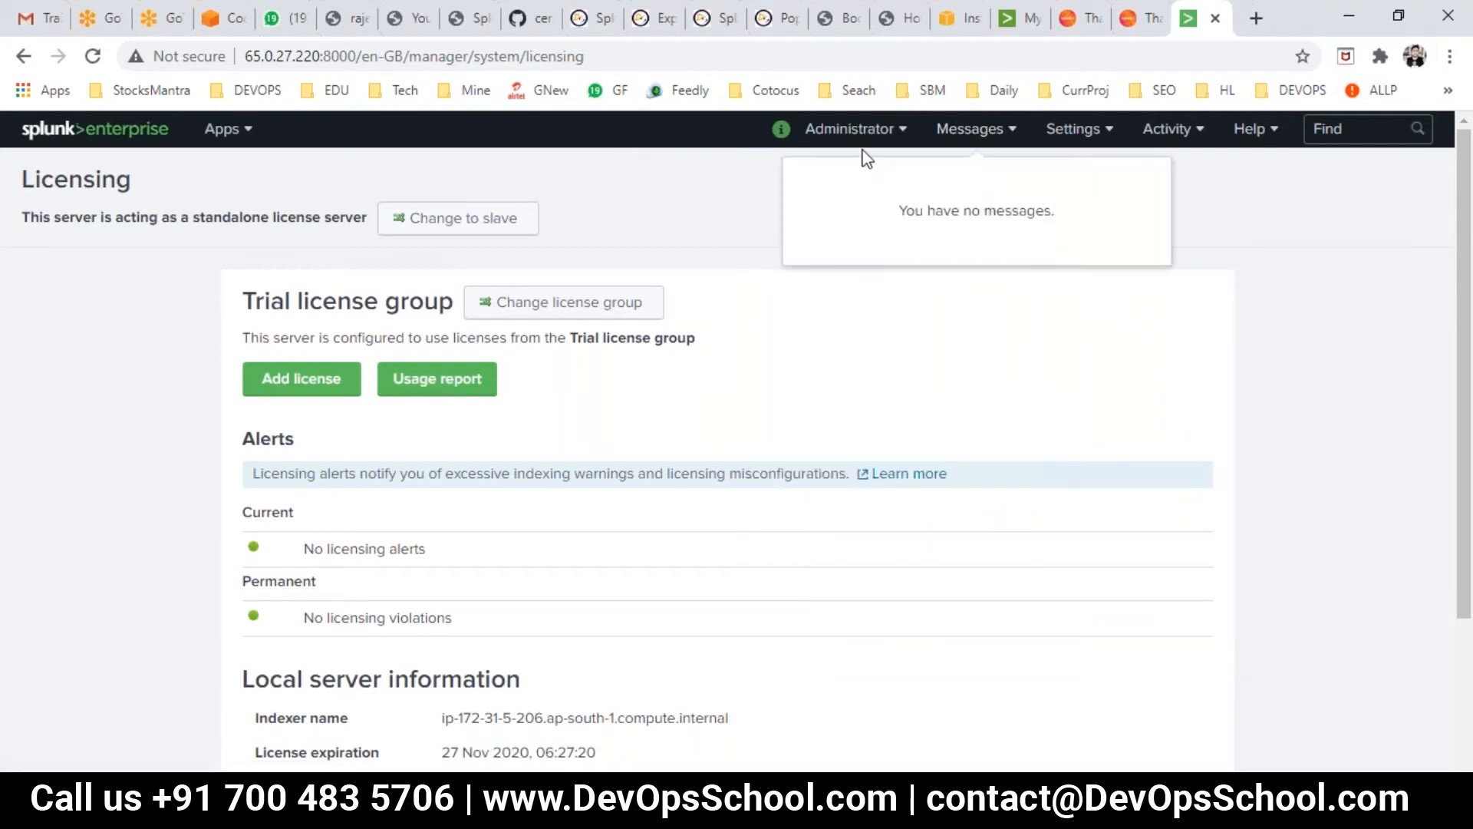
left_click(854, 129)
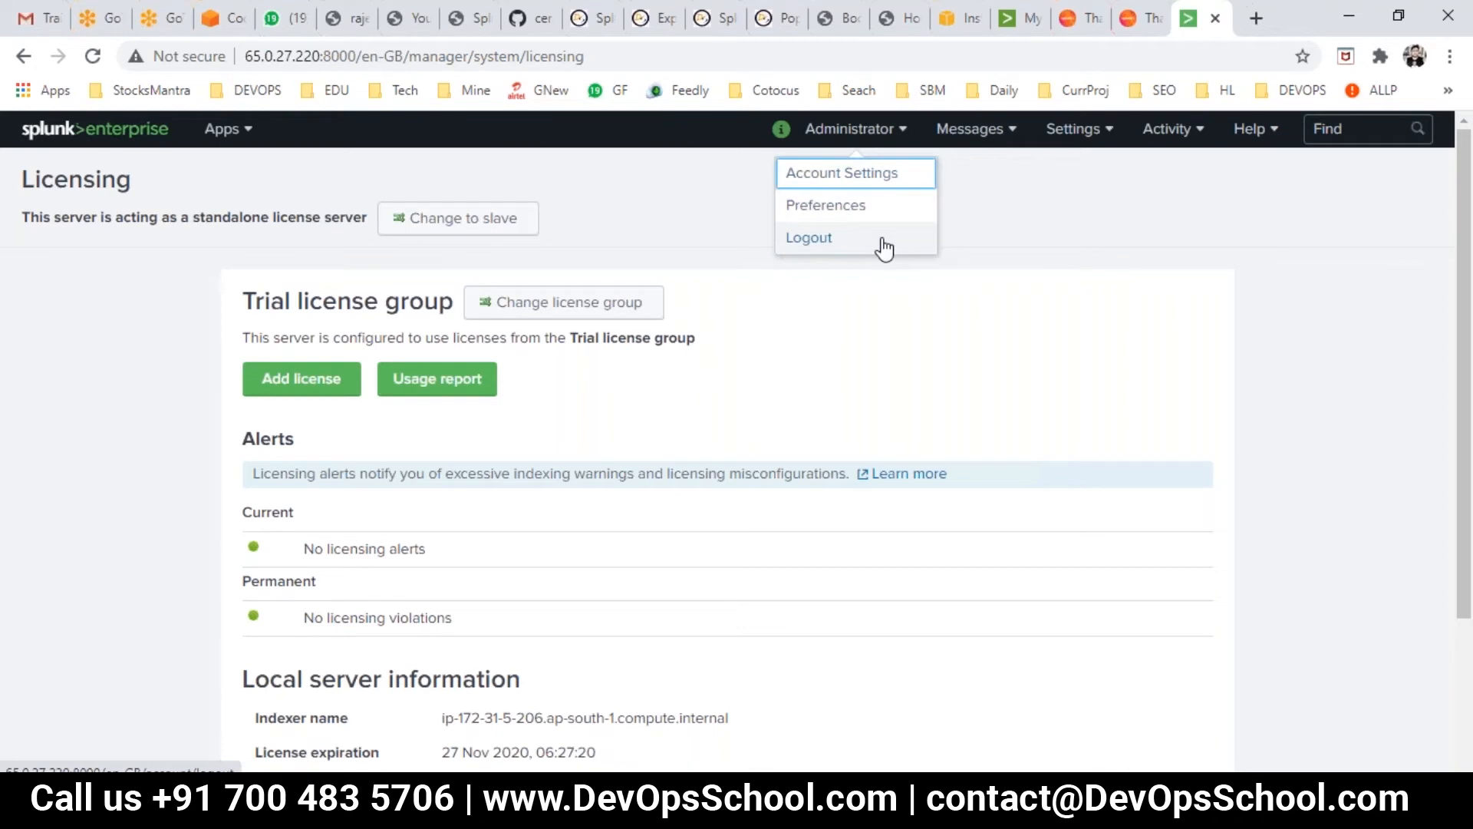
left_click(1013, 224)
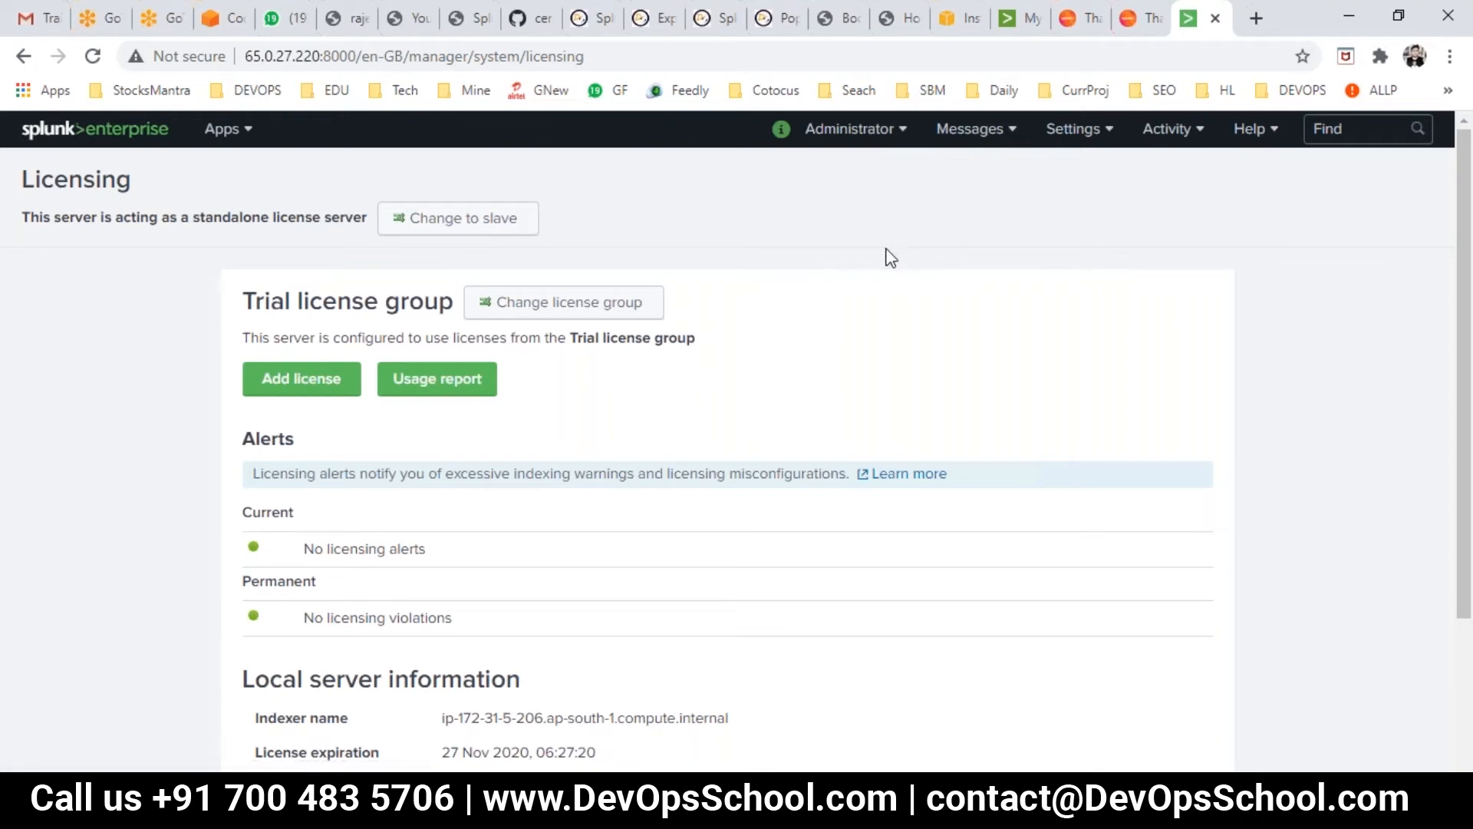
scroll(1006, 414, "down", 3)
scroll(1006, 415, "up", 3)
- Launch Paint with mspaint from the Run prompt, then reopen Splunk's Settings menu
key("super+r")
type("ms")
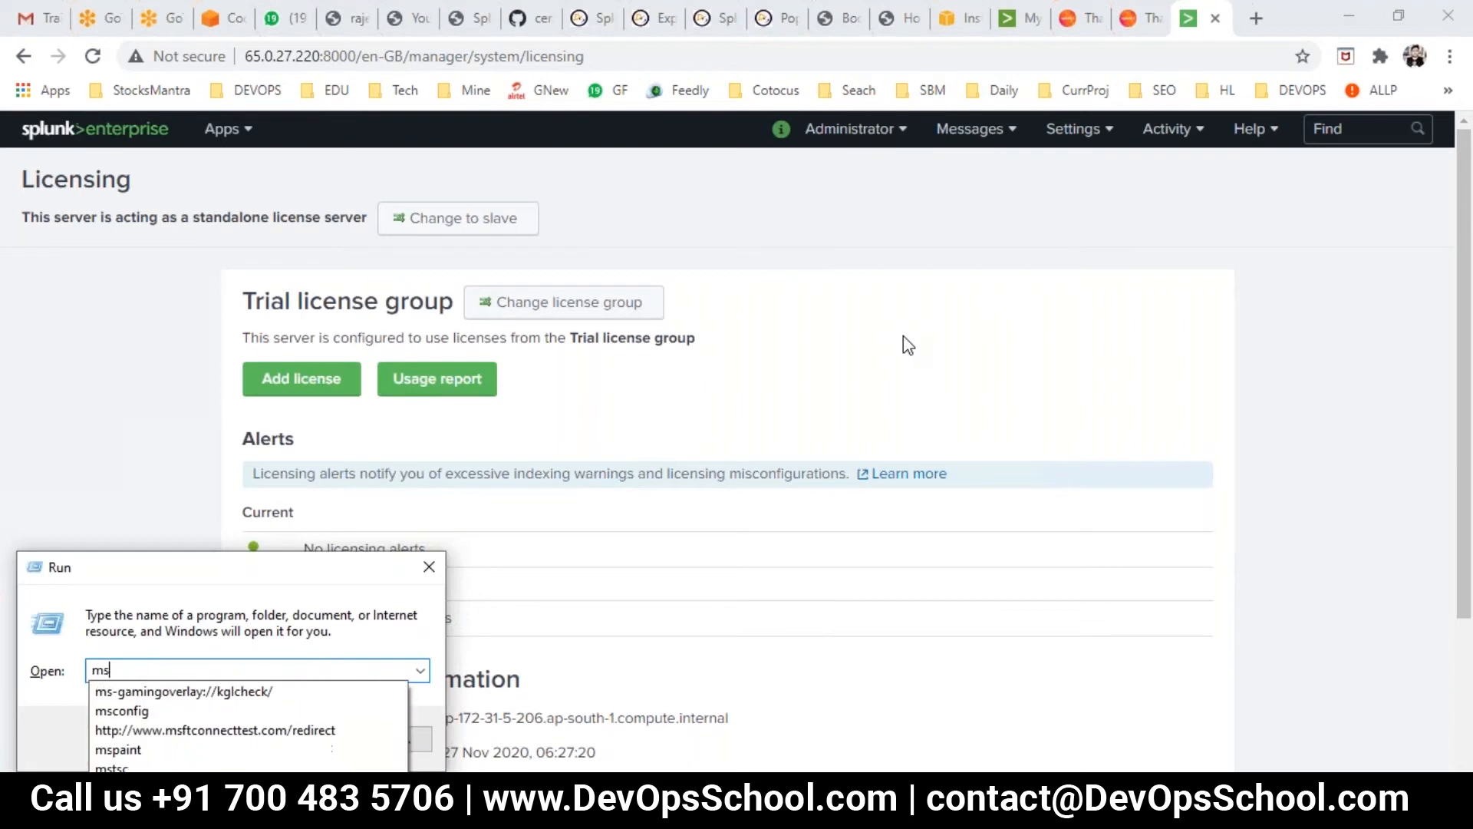
type("pain")
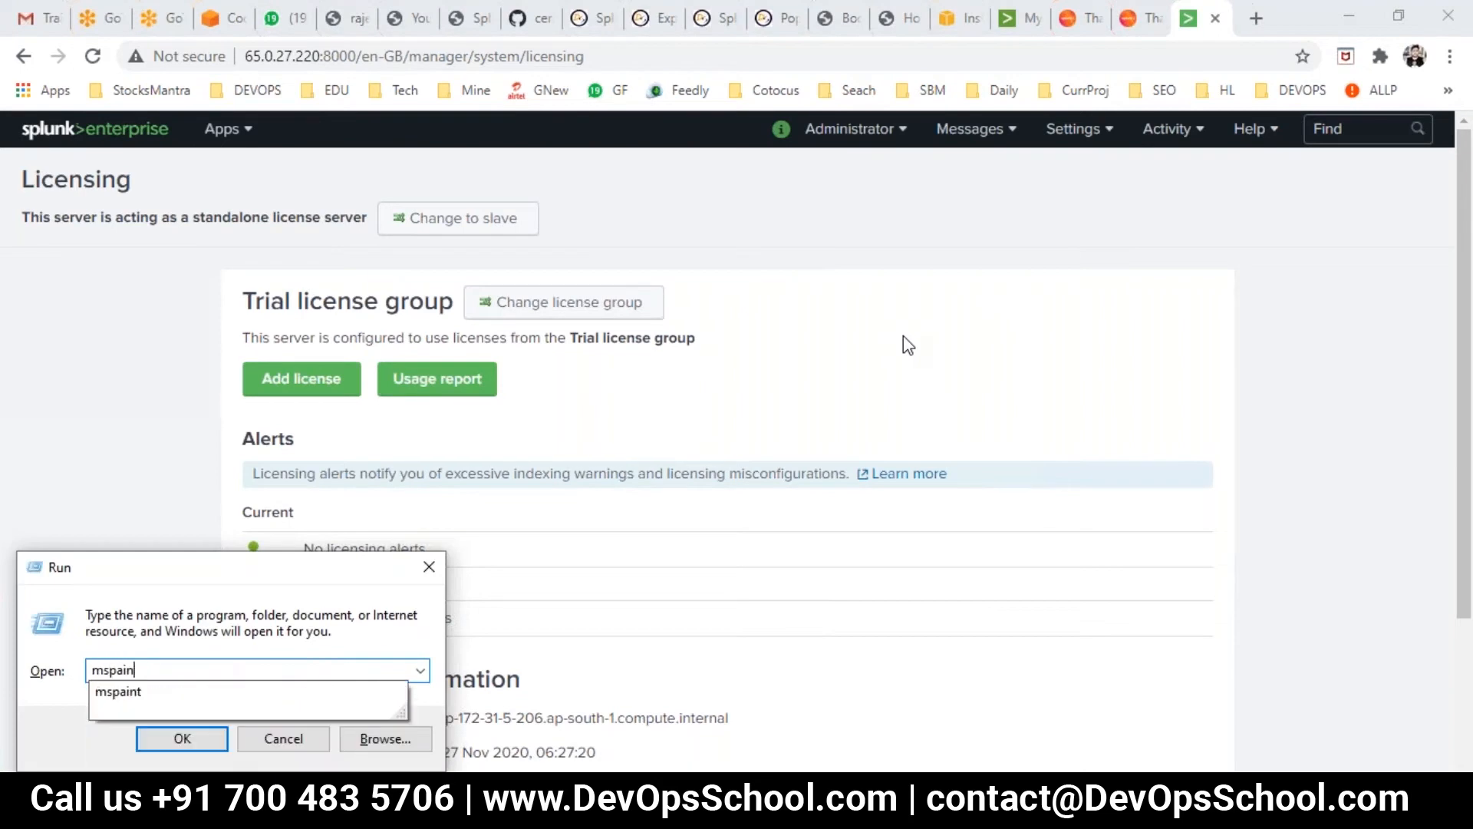
type("t")
key("Return")
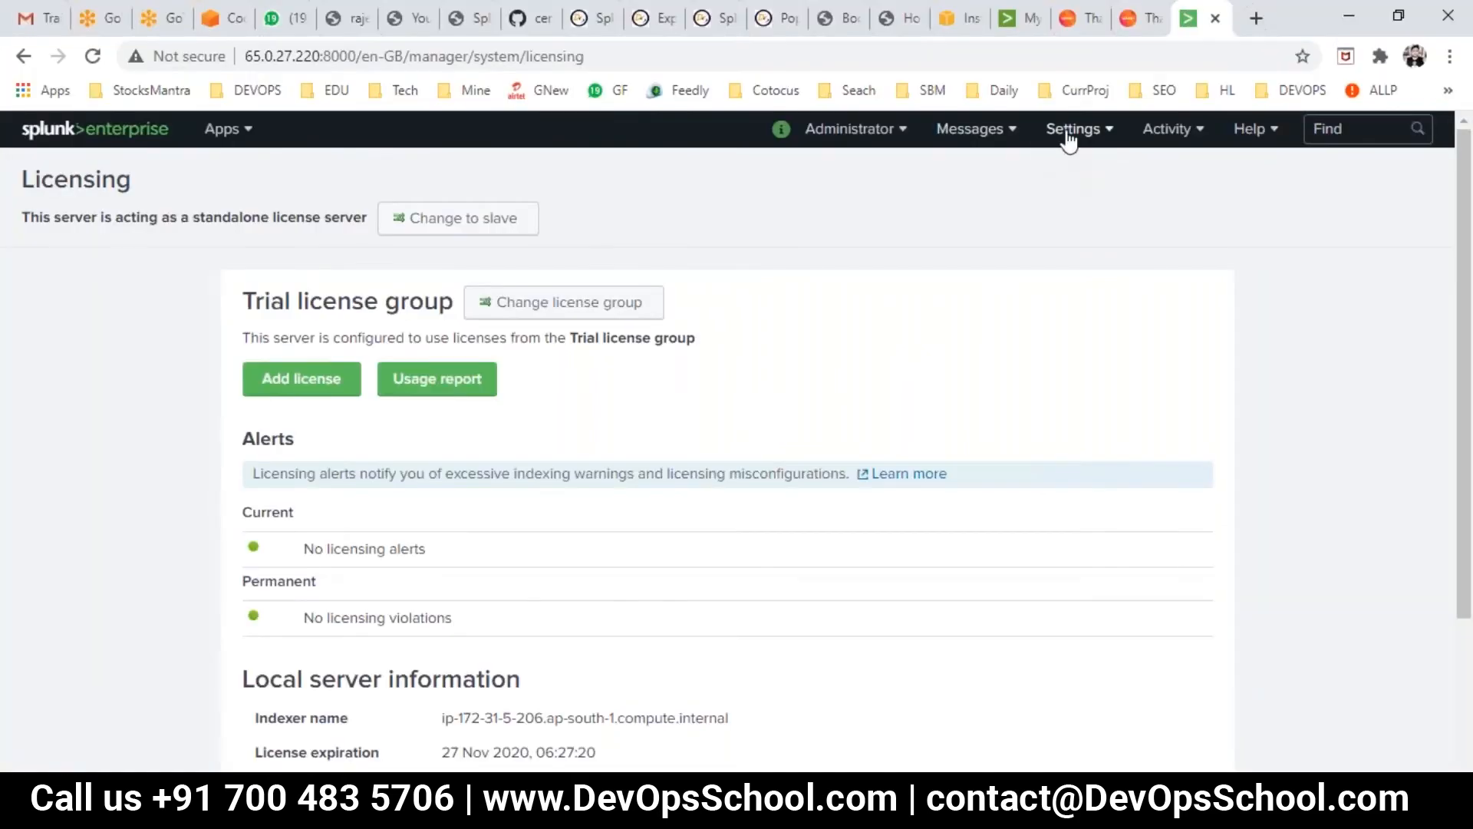
left_click(1069, 136)
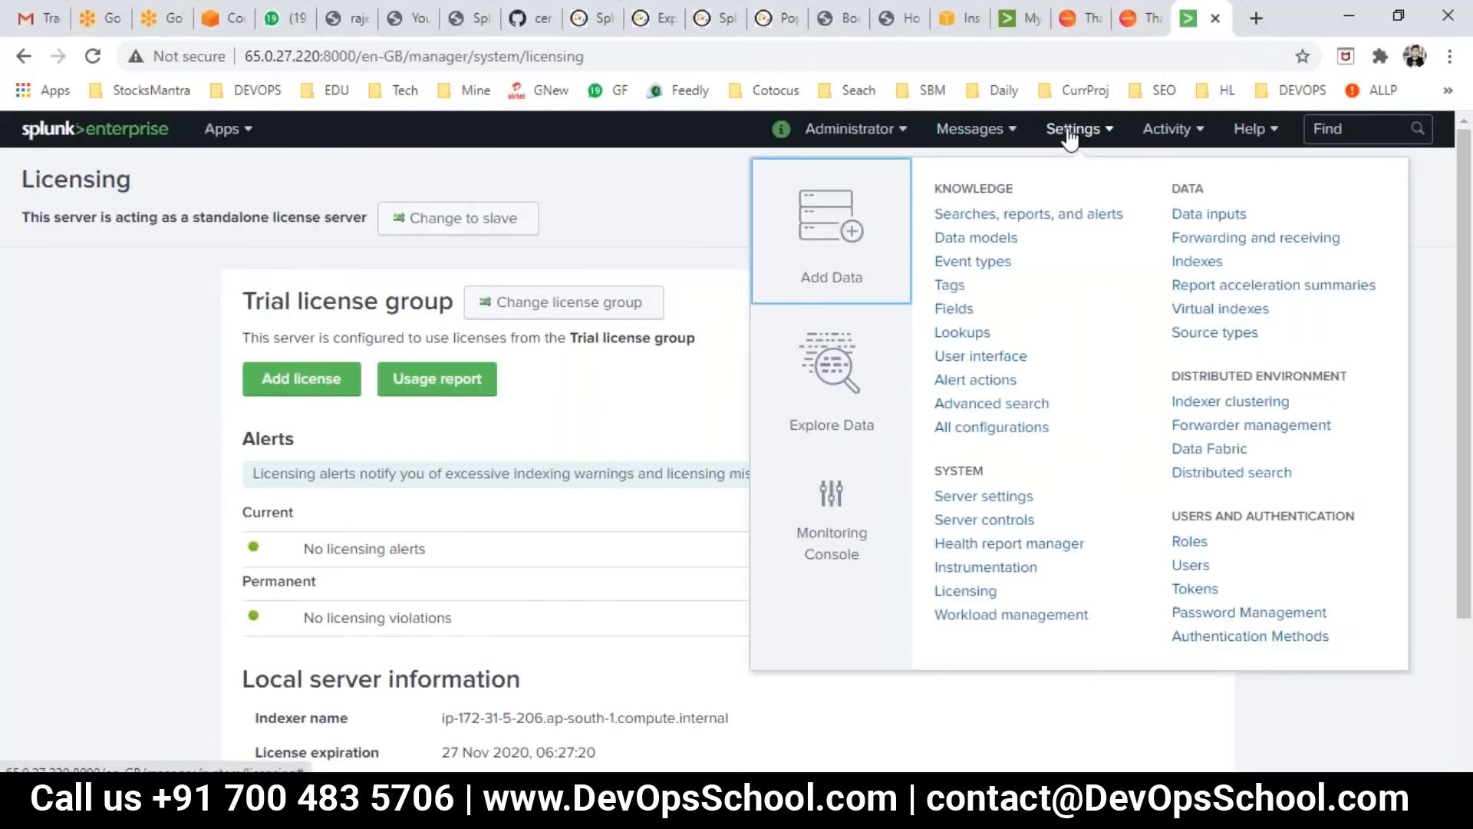
- Open Authentication Methods, copy its page title, and bring Day1.txt to the front
left_click(1252, 640)
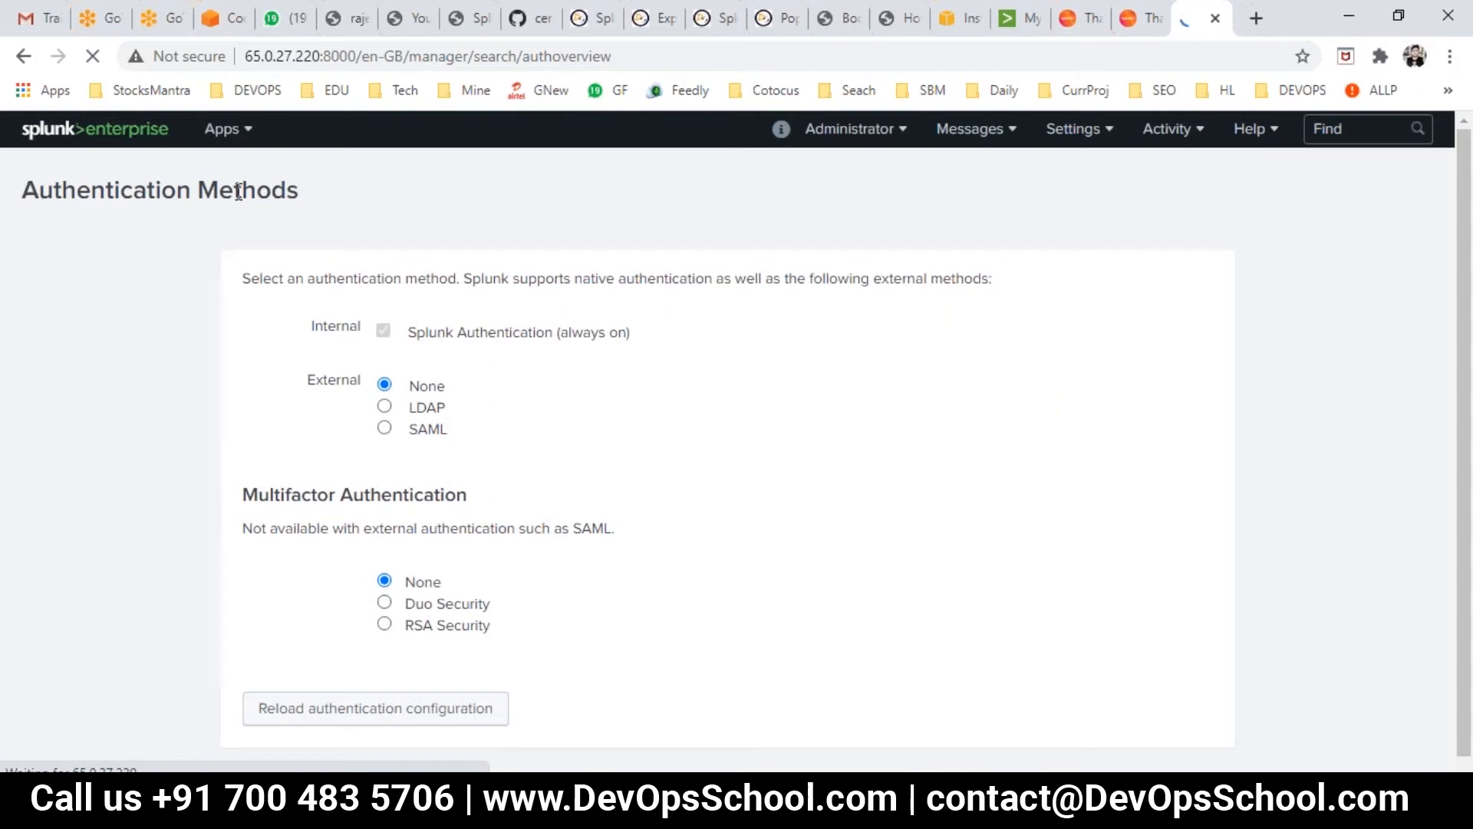
left_click_drag(24, 188, 303, 193)
key("ctrl+c")
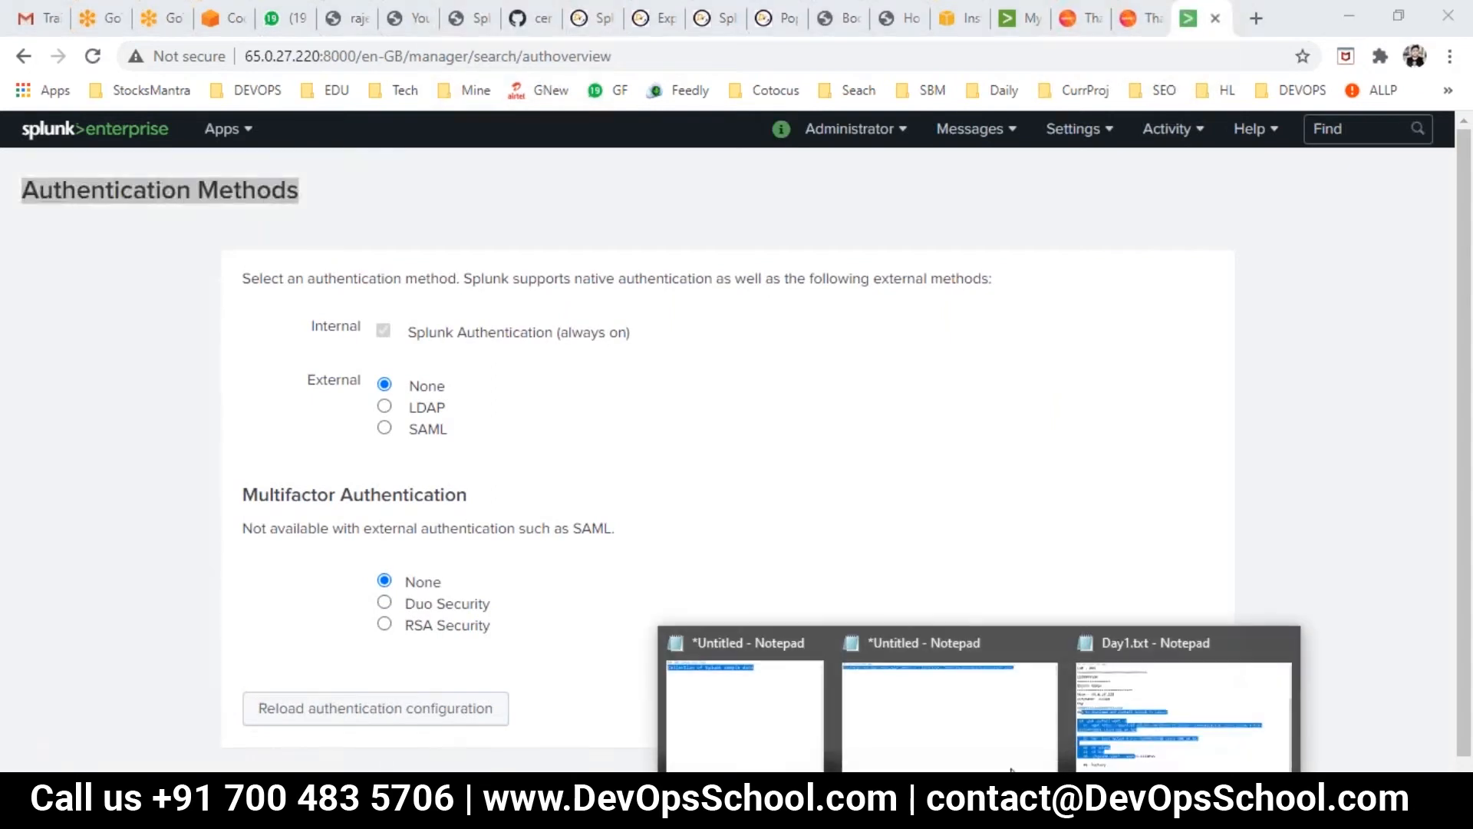
left_click(1144, 721)
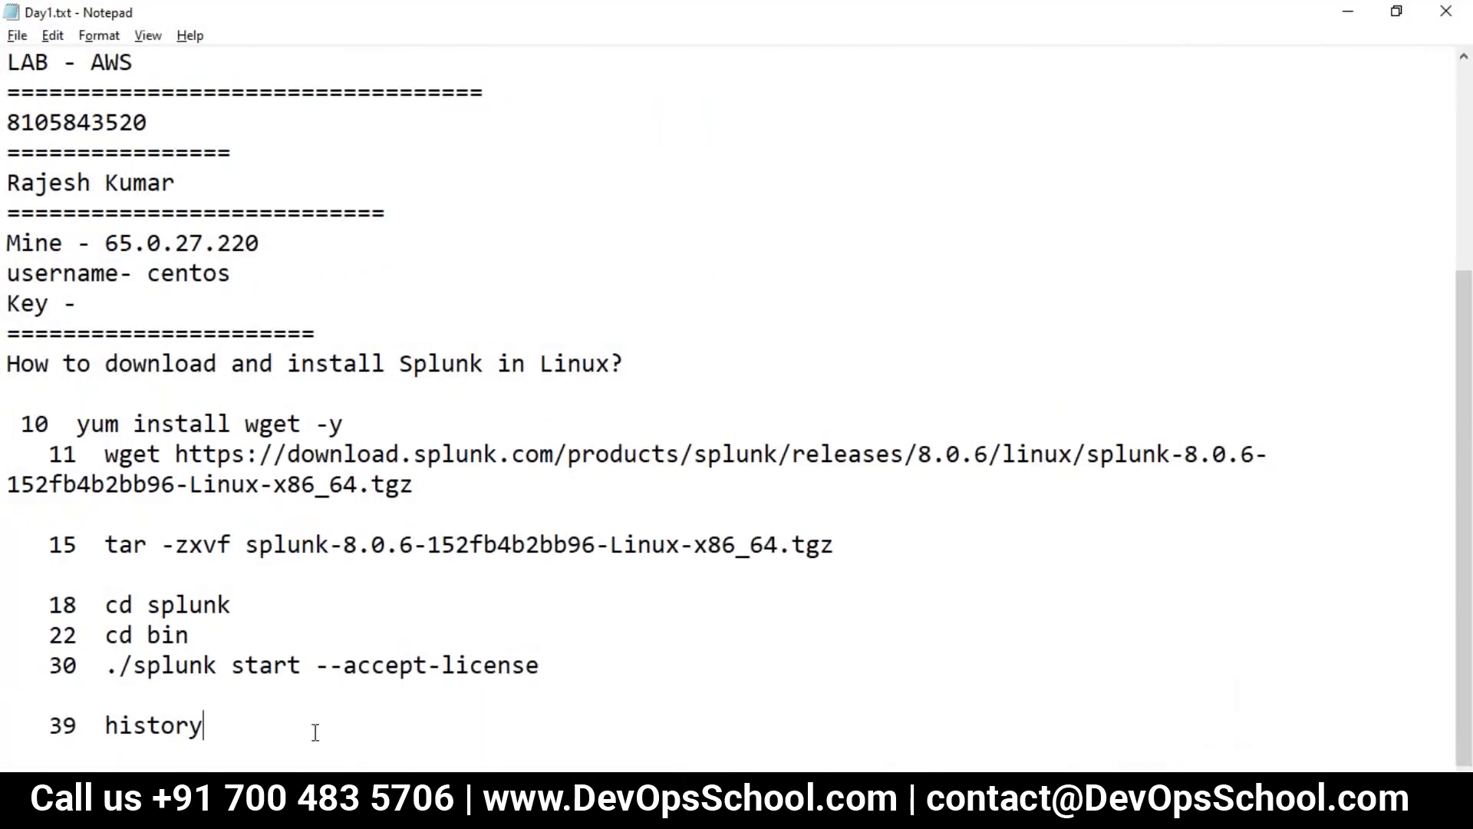
- Add an '=' separator, the pasted Authentication Methods heading and '- How to get into tool?' to Day1.txt
key("Return")
key("Return")
type("==========================")
key("Return")
key("ctrl+v")
key("Return")
key("Return")
key("Return")
key("Return")
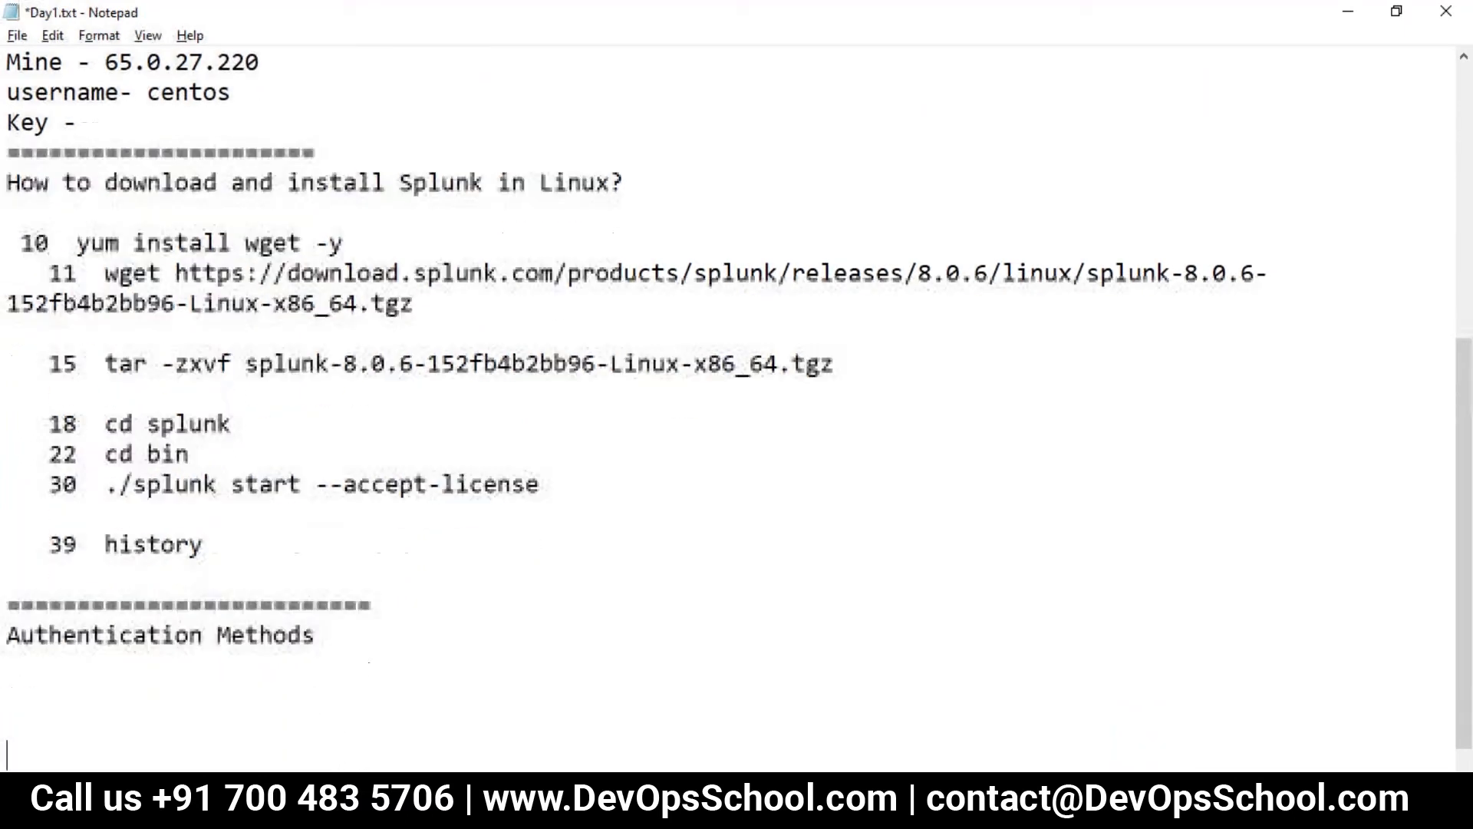
key("Up")
key("Up")
key("Up")
type("- How to ")
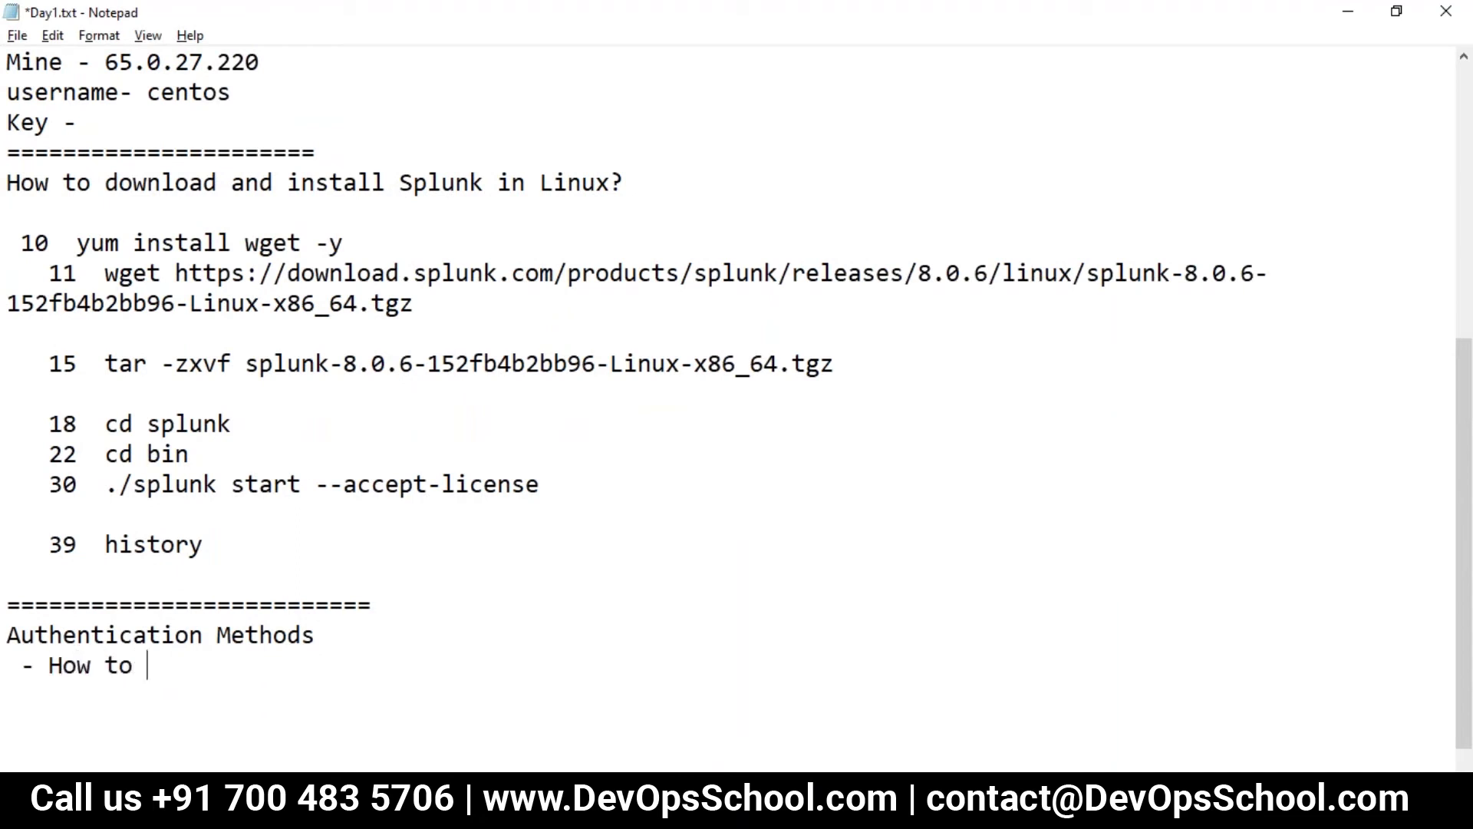
type("get into too")
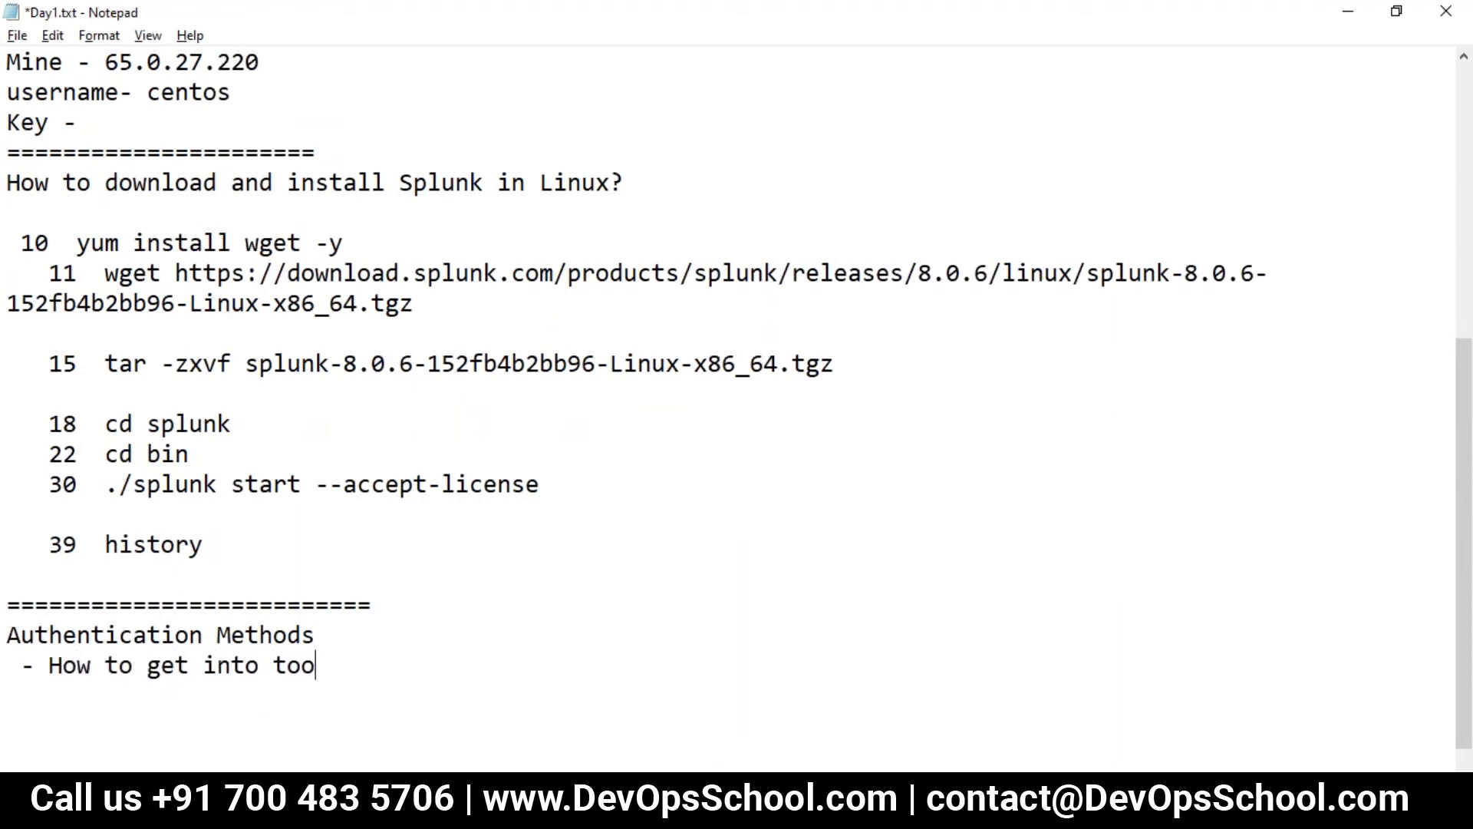
type("l?")
key("Return")
- Return to Splunk, open the Settings menu, and start a new browser tab
key("alt+Tab")
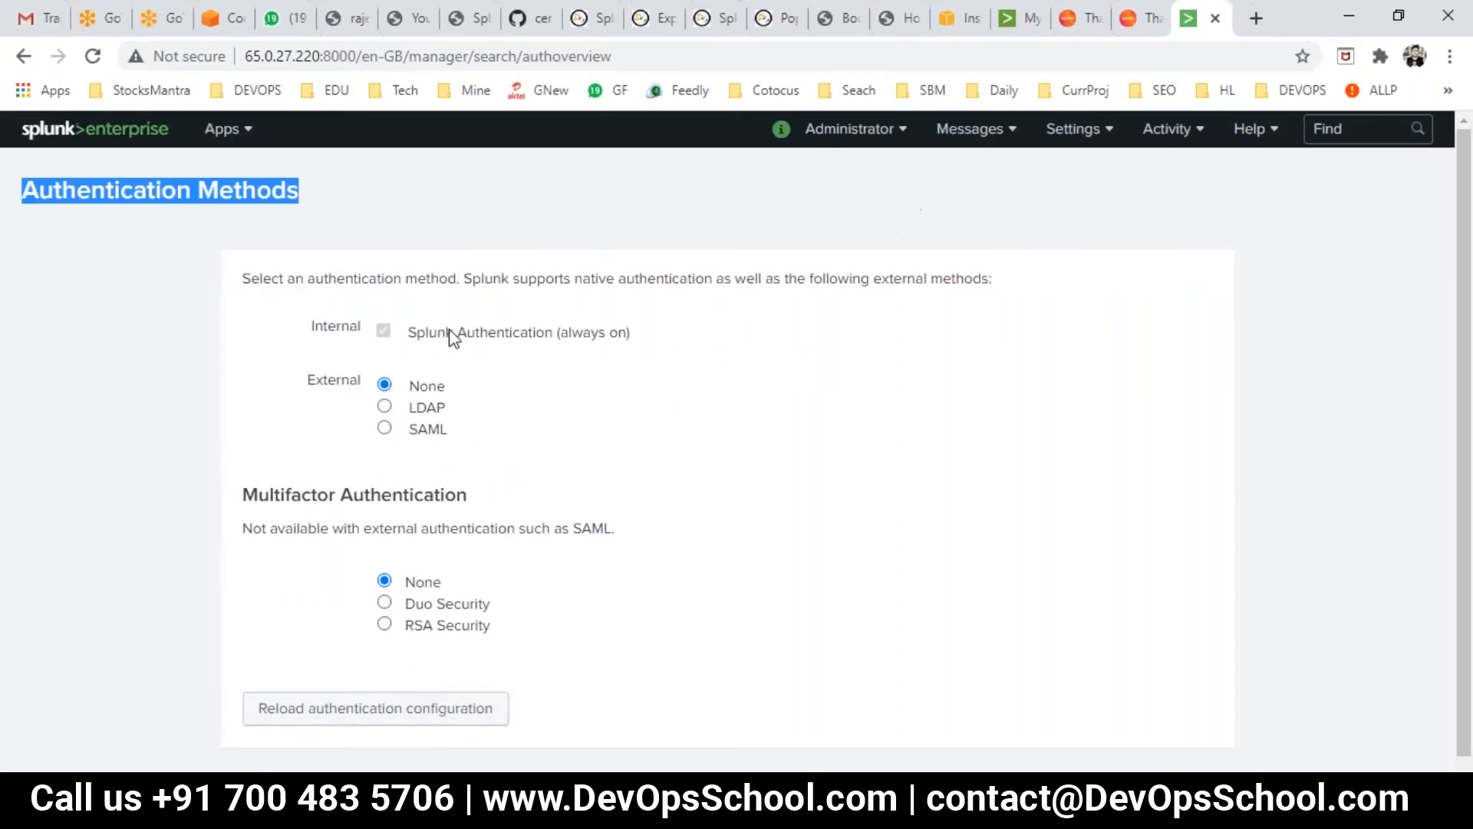
left_click(1143, 132)
left_click(1082, 130)
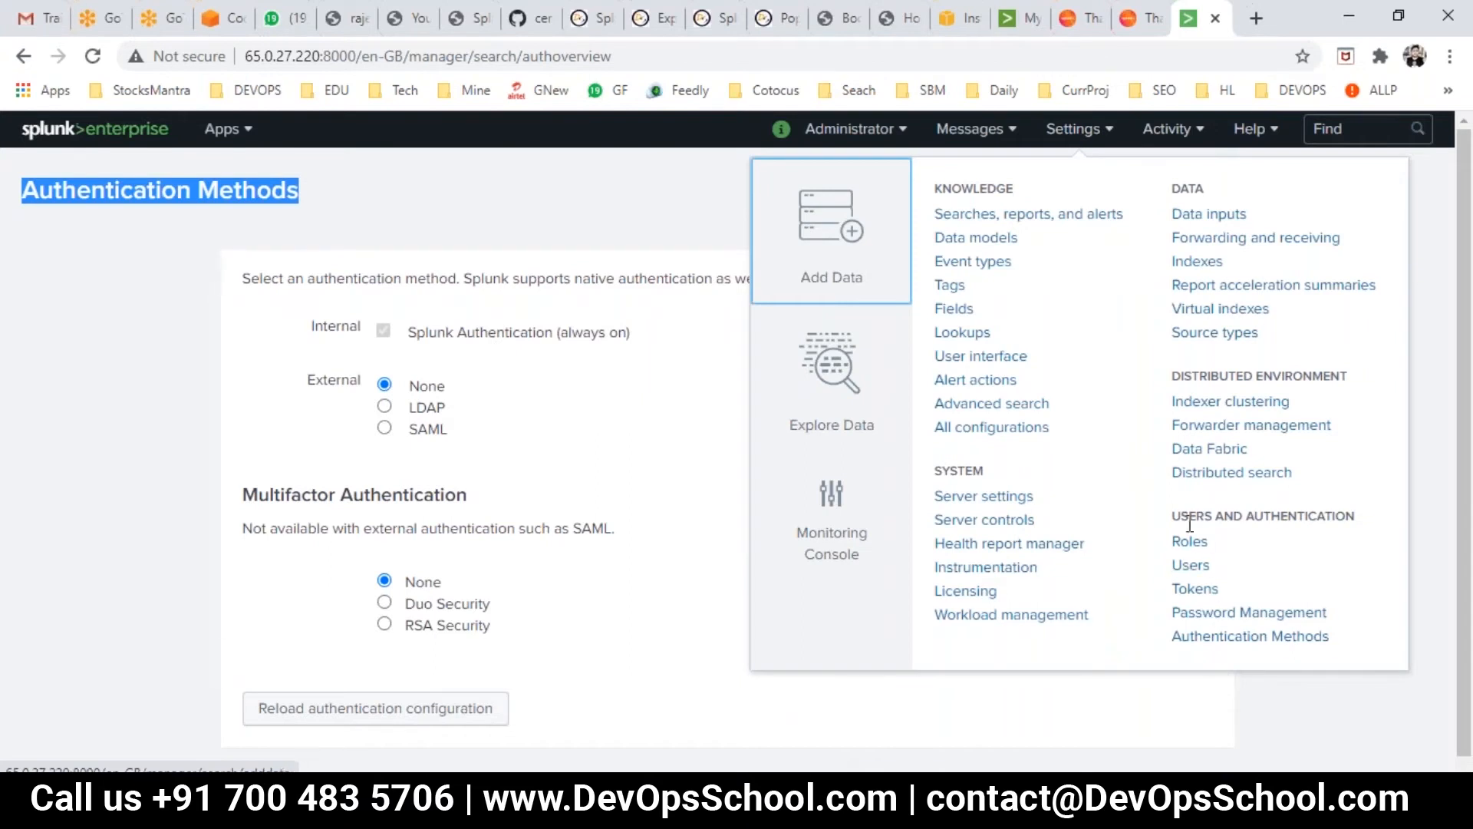
left_click(1256, 17)
- Enter 'authorization vs authentication' in the new tab and copy 'authorization' from the address bar
type("au")
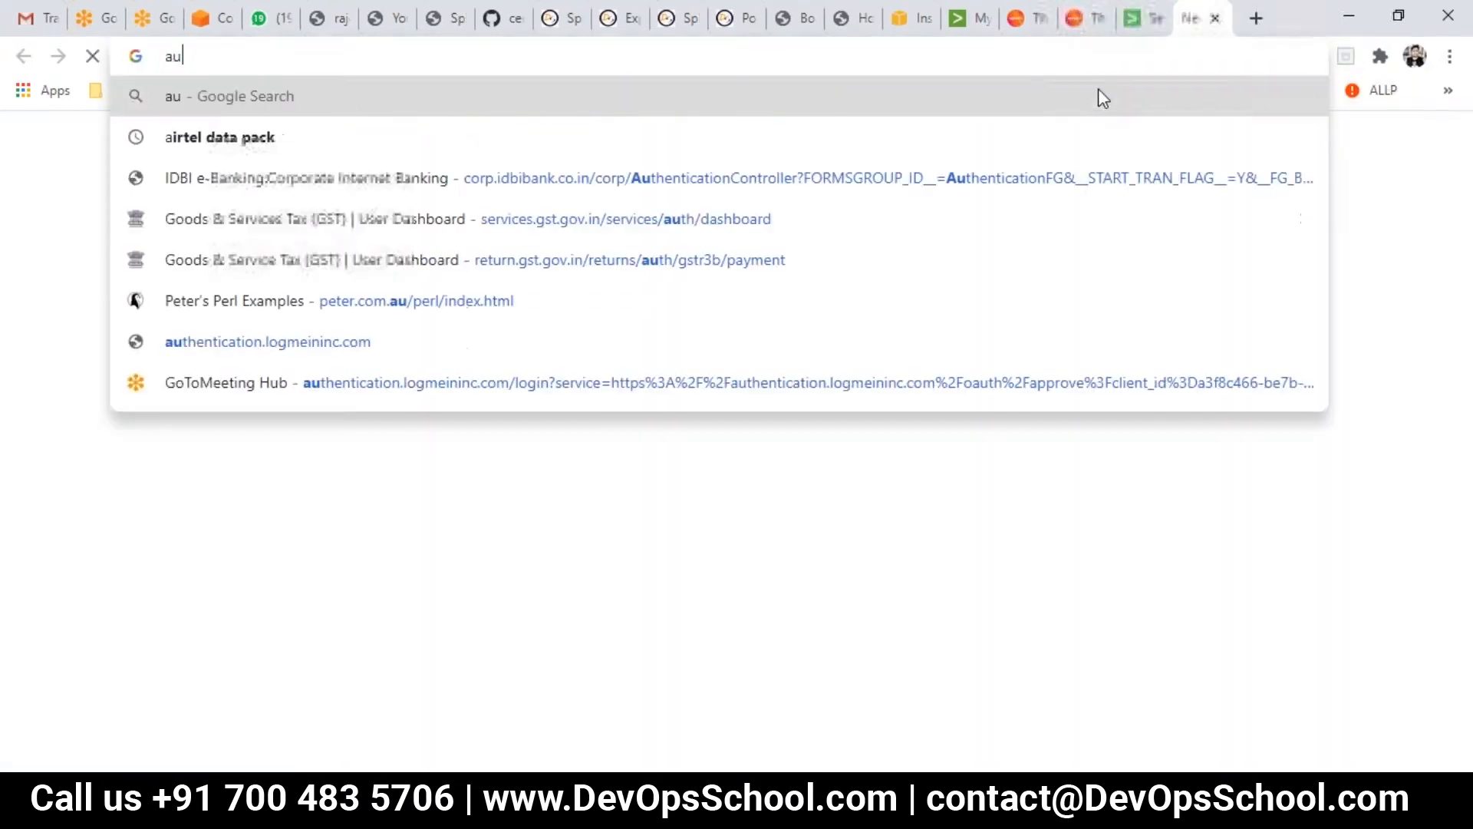
type("tho")
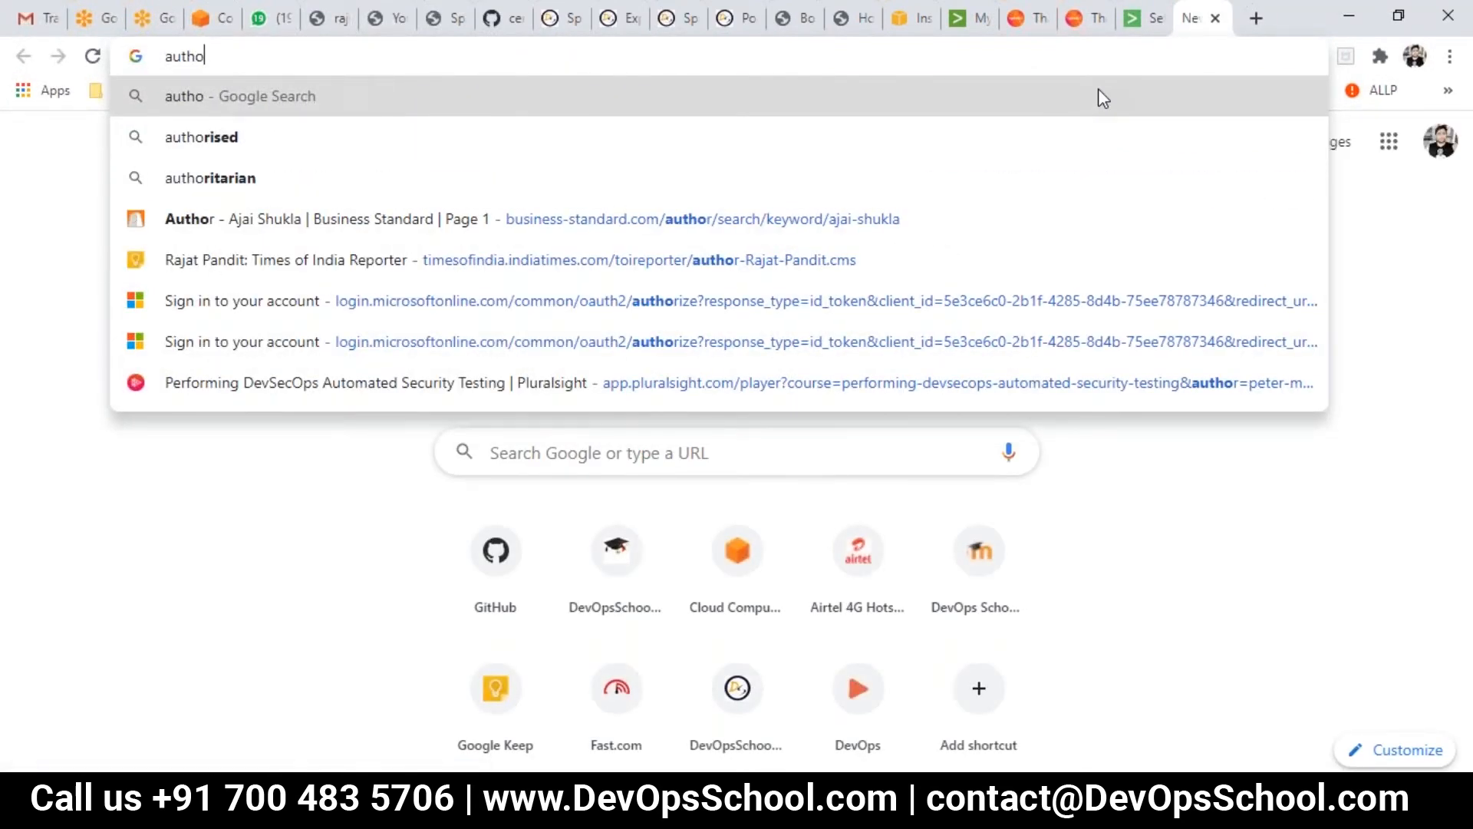
type("rization")
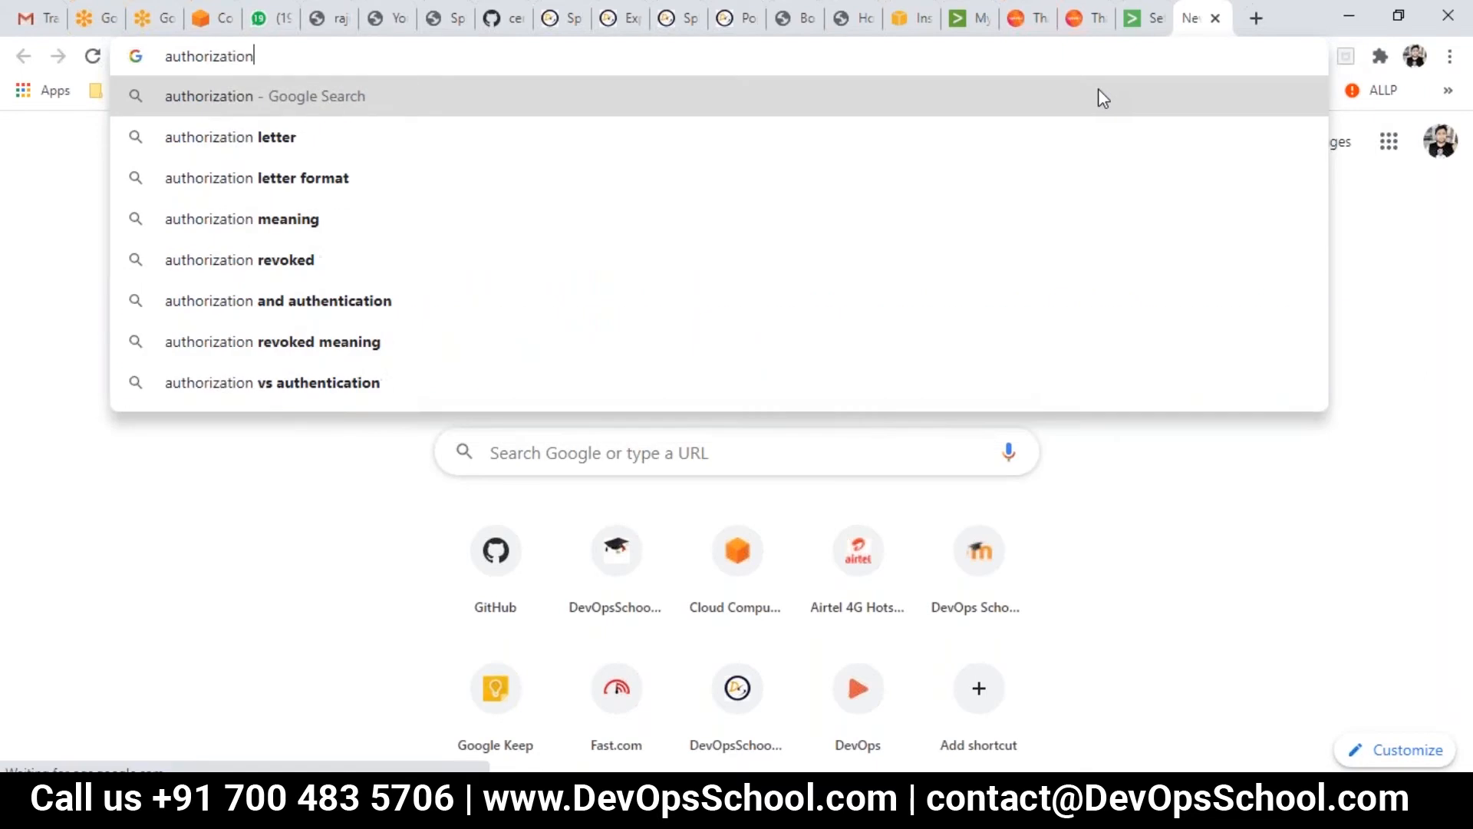
key("Up")
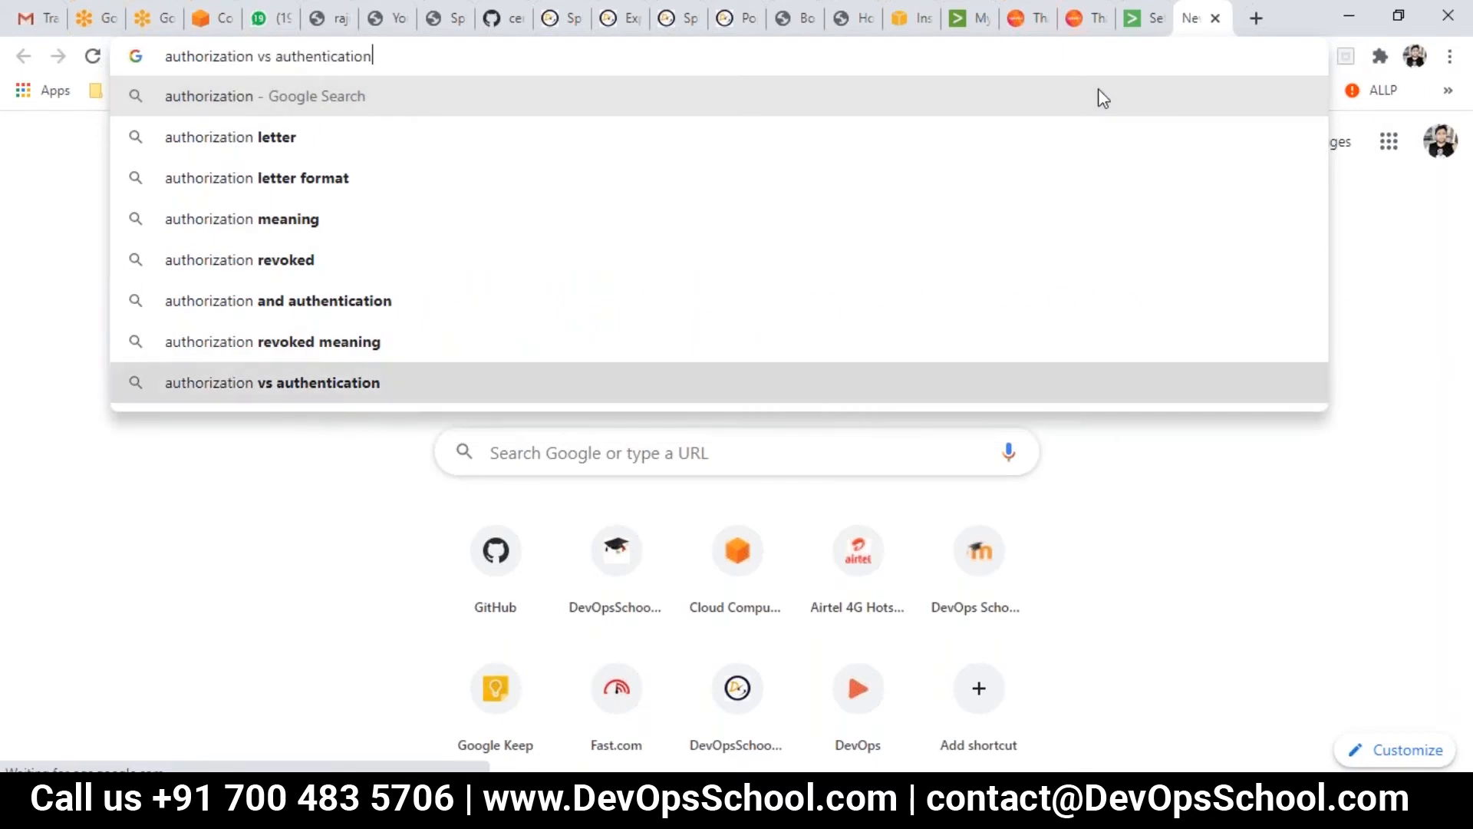
double_click(185, 57)
key("ctrl+c")
key("alt+Tab")
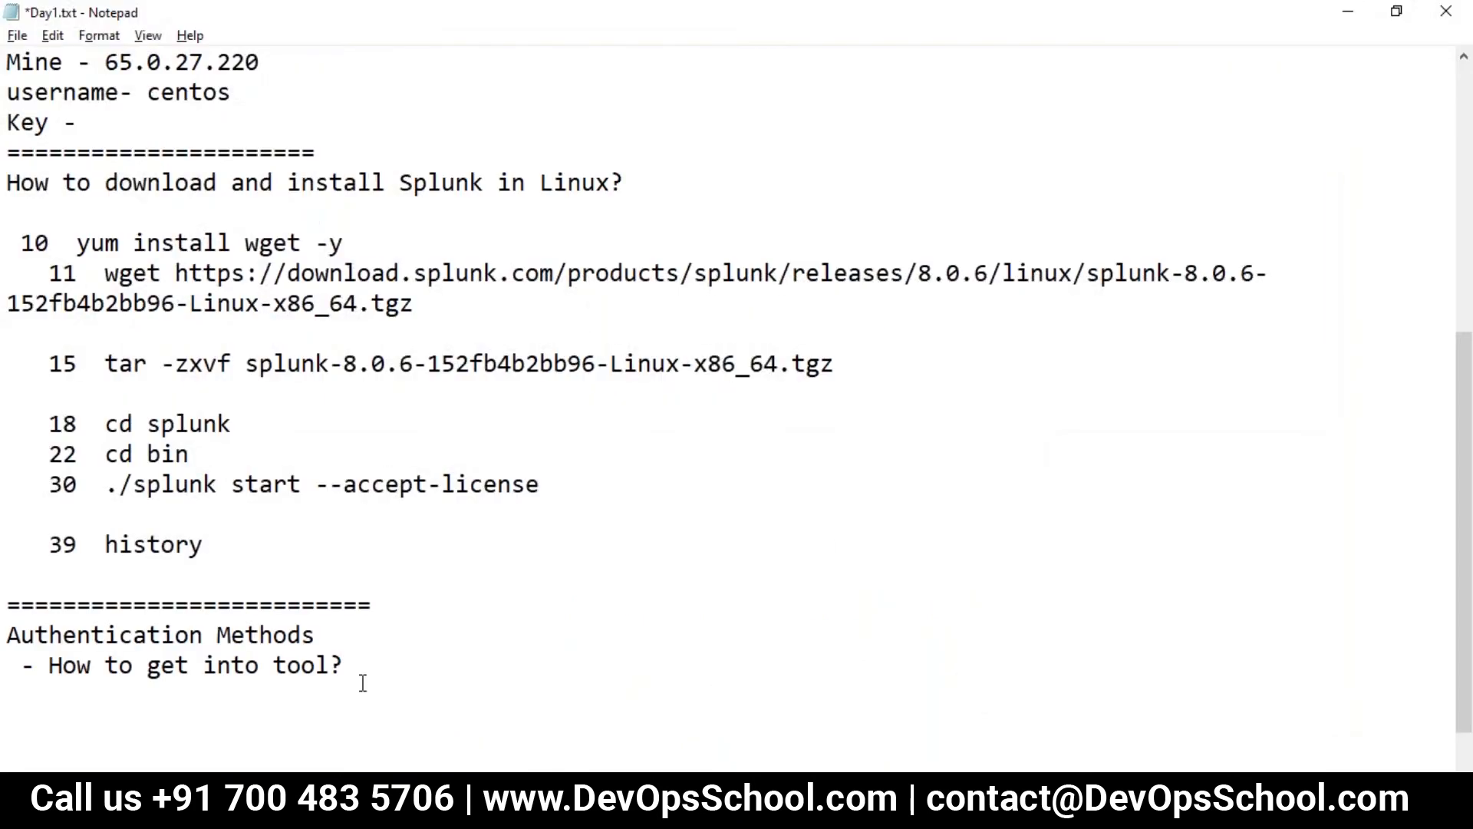
- Add the heading 'authorization Method?' below the tool question in Day1.txt
scroll(361, 681, "down", 1)
key("Return")
key("Return")
key("ctrl+v")
key("Return")
key("BackSpace")
type("Method?")
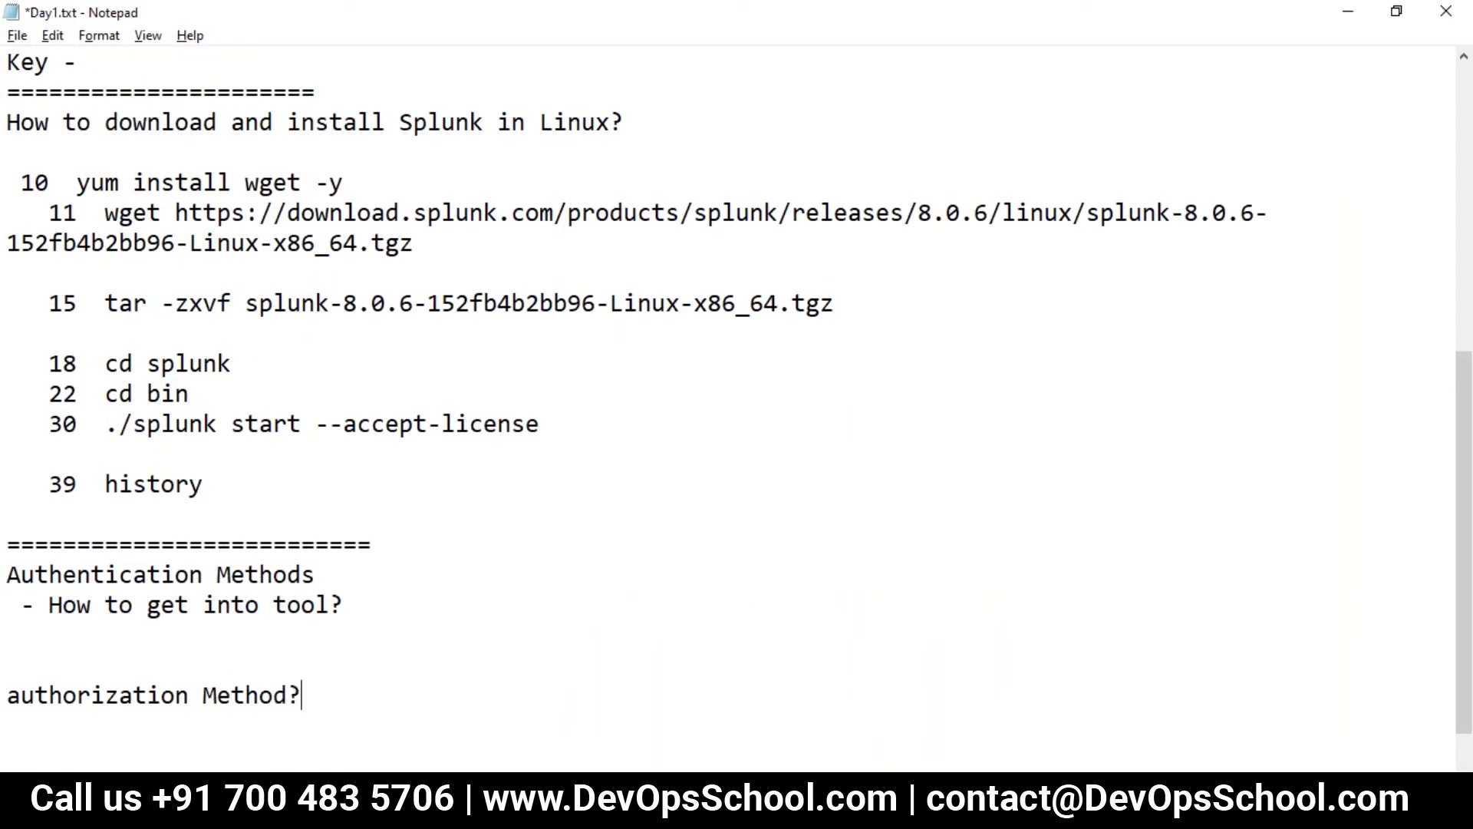
key("Return")
- Add '- What you are allowed?' beneath it and save Day1.txt
type("- Whatre")
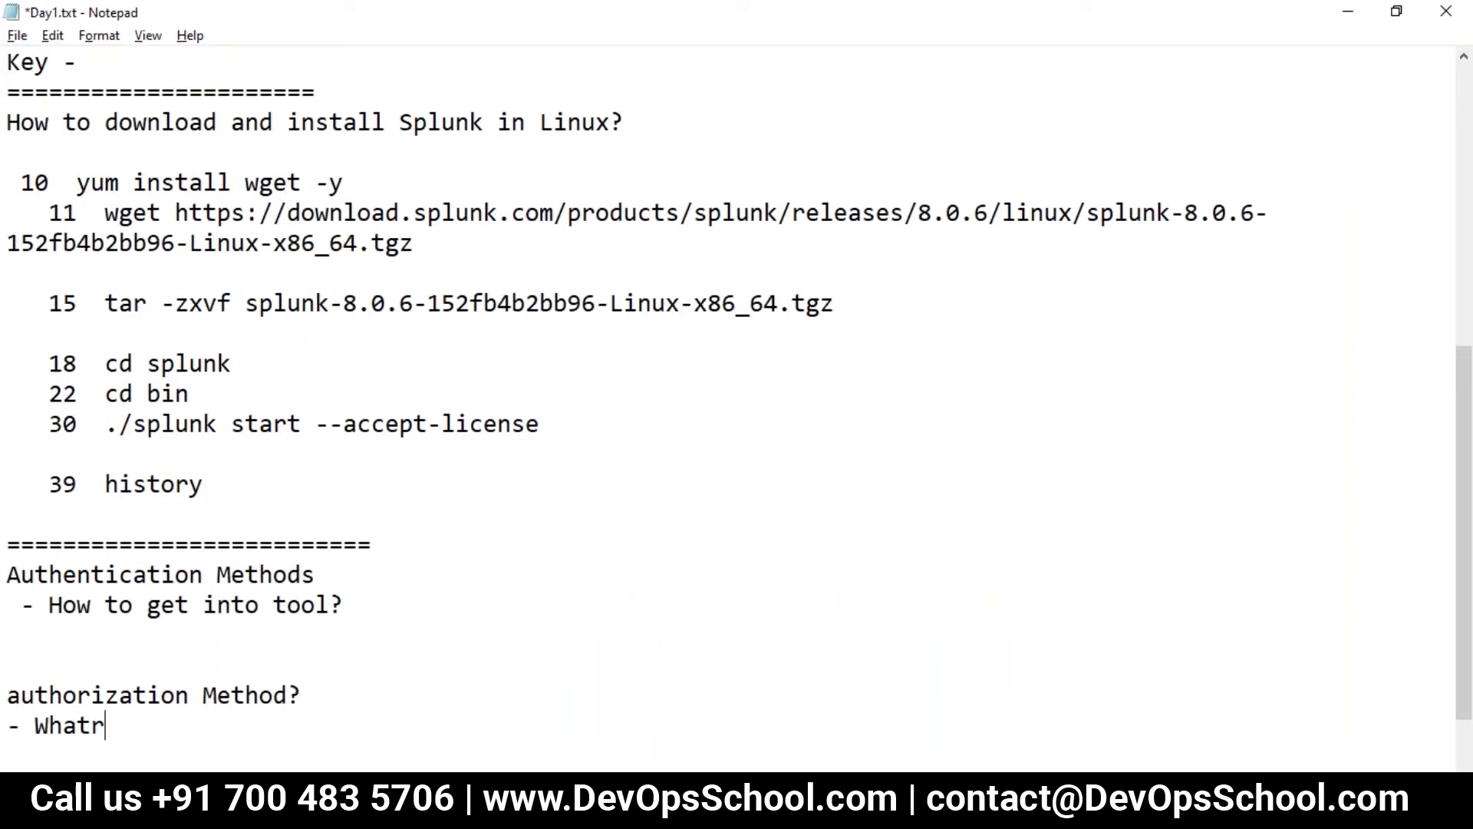
key("BackSpace")
key("BackSpace")
type("a")
key("BackSpace")
type("you are allo")
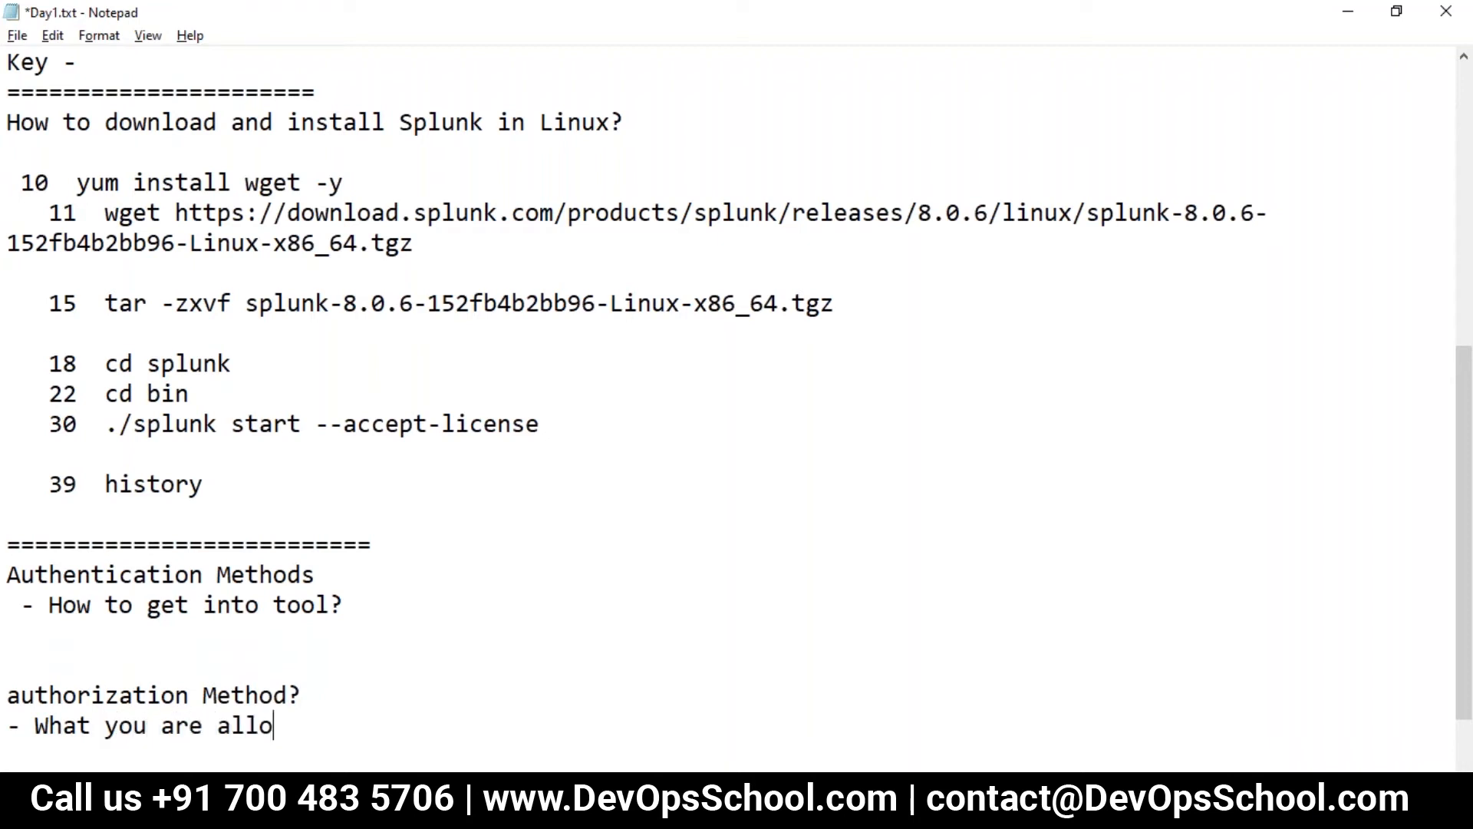
type("wed?")
key("ctrl+s")
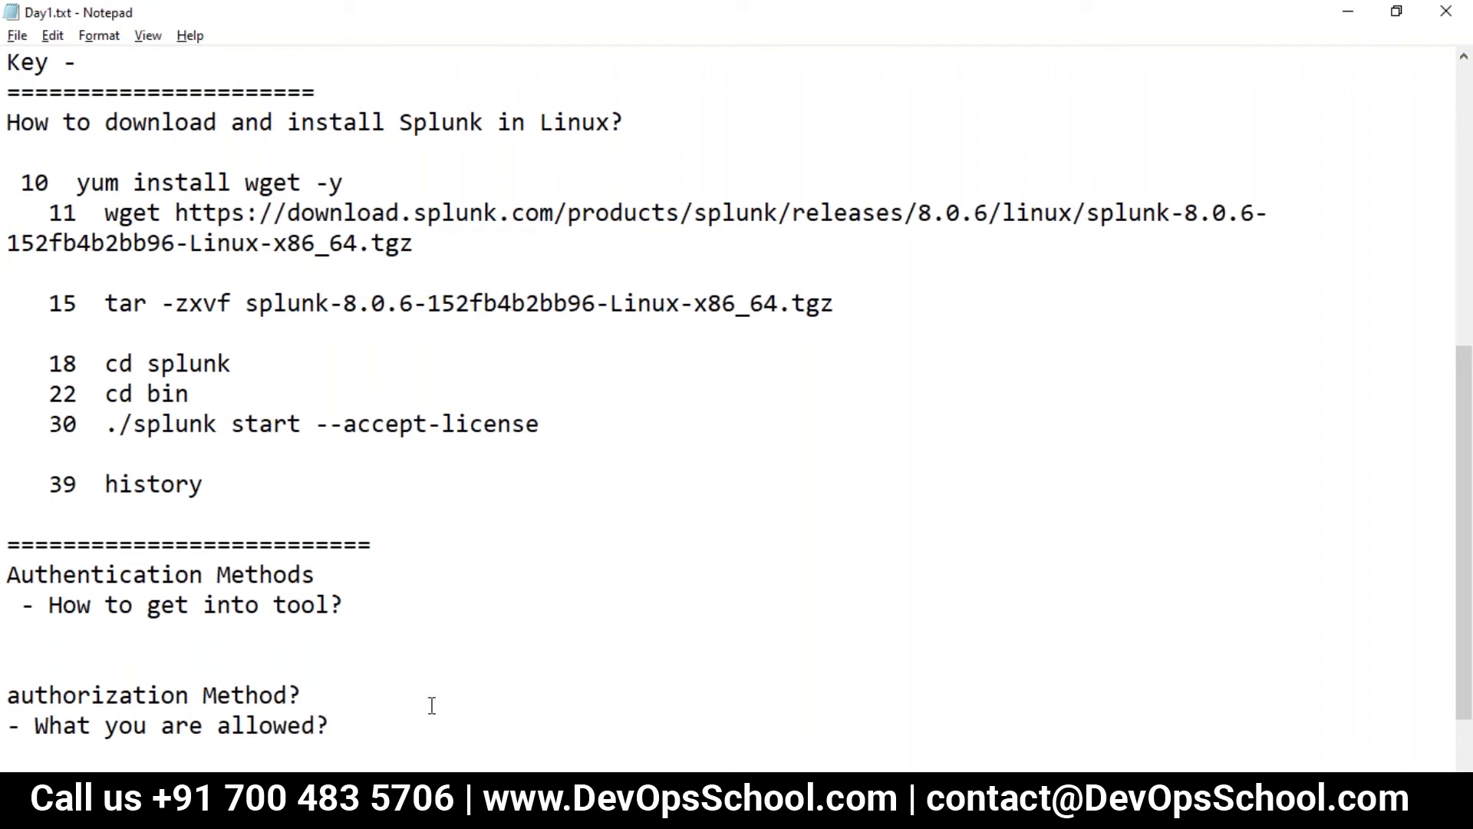
key("alt+Tab")
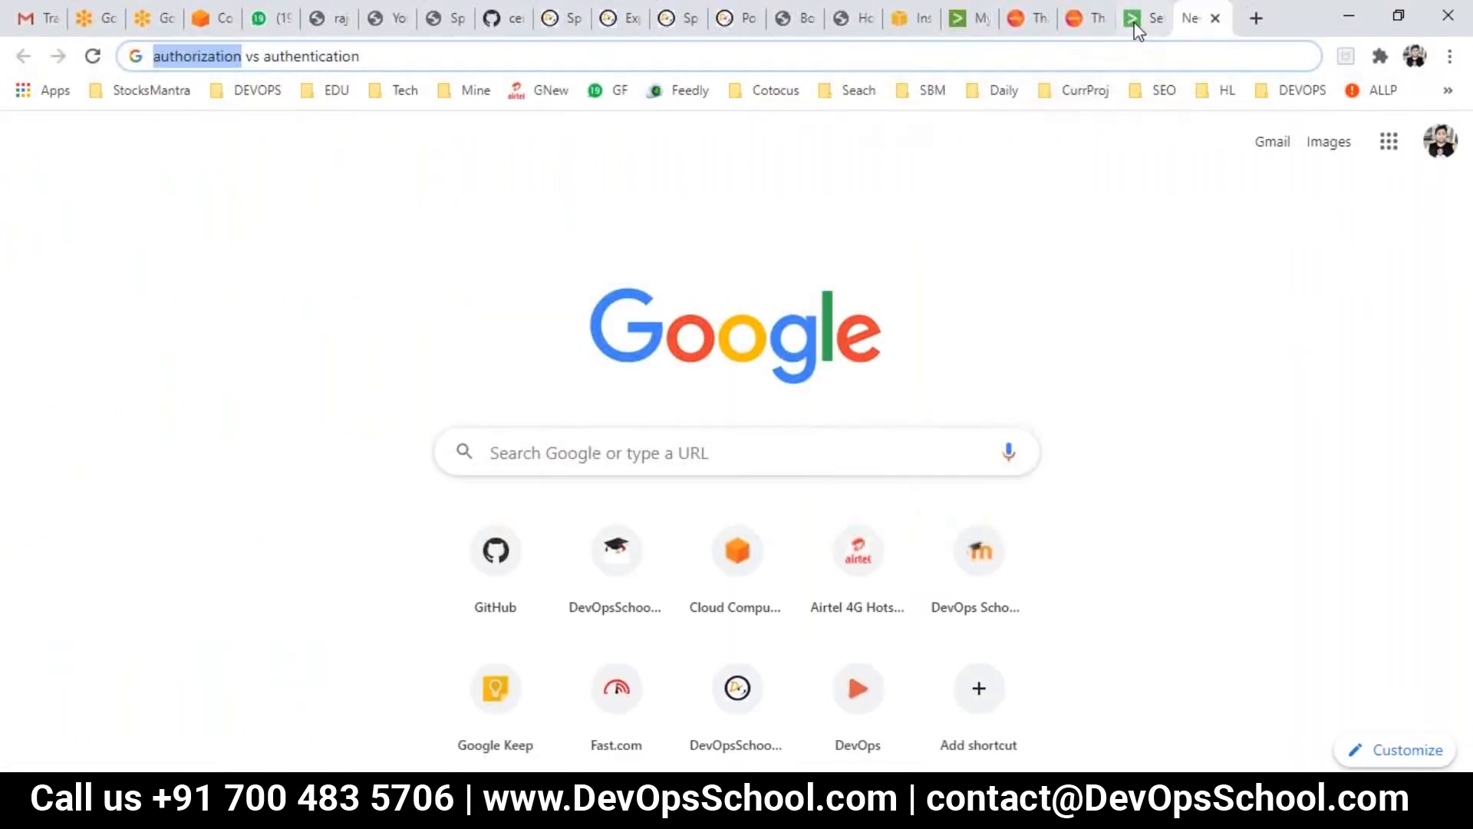
- Copy the word 'Internal' from Splunk's Authentication Methods page
left_click(1134, 19)
left_click(16, 520)
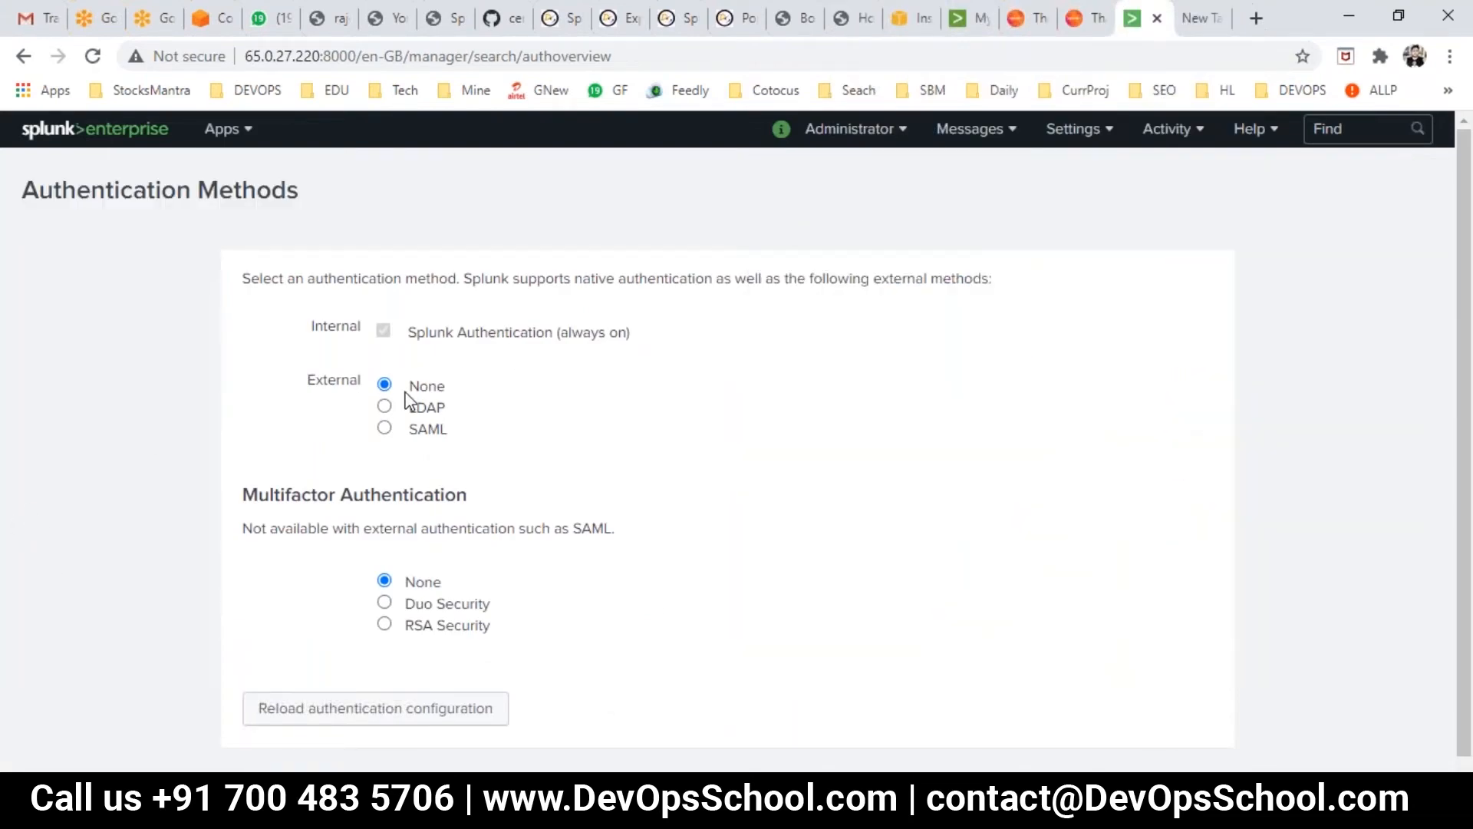
left_click_drag(309, 327, 365, 328)
key("ctrl+c")
key("alt+Tab")
- Paste 'Internal' indented under 'How to get into tool?', save Day1.txt, and return to Splunk
left_click(378, 603)
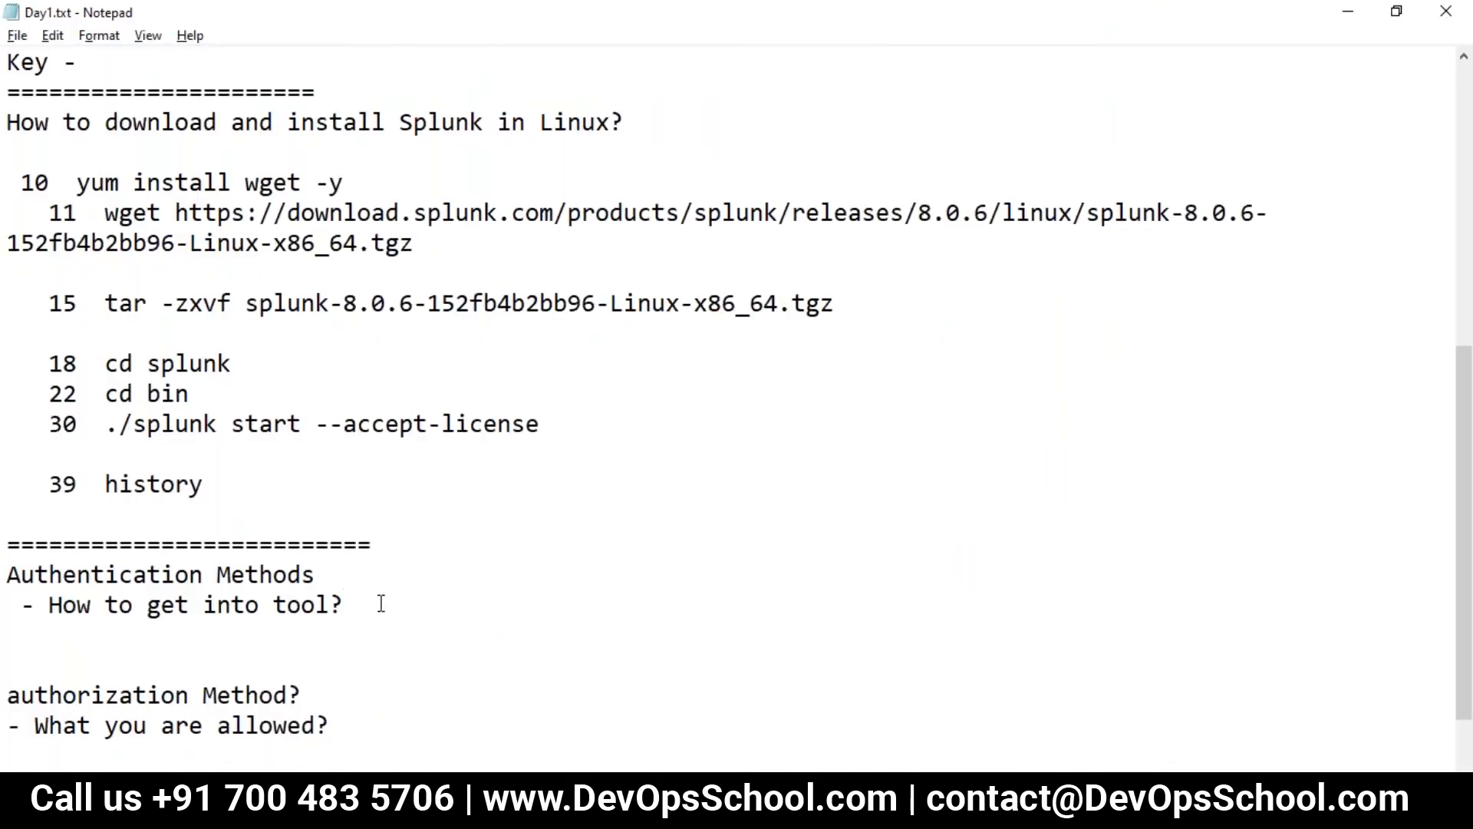
key("Return")
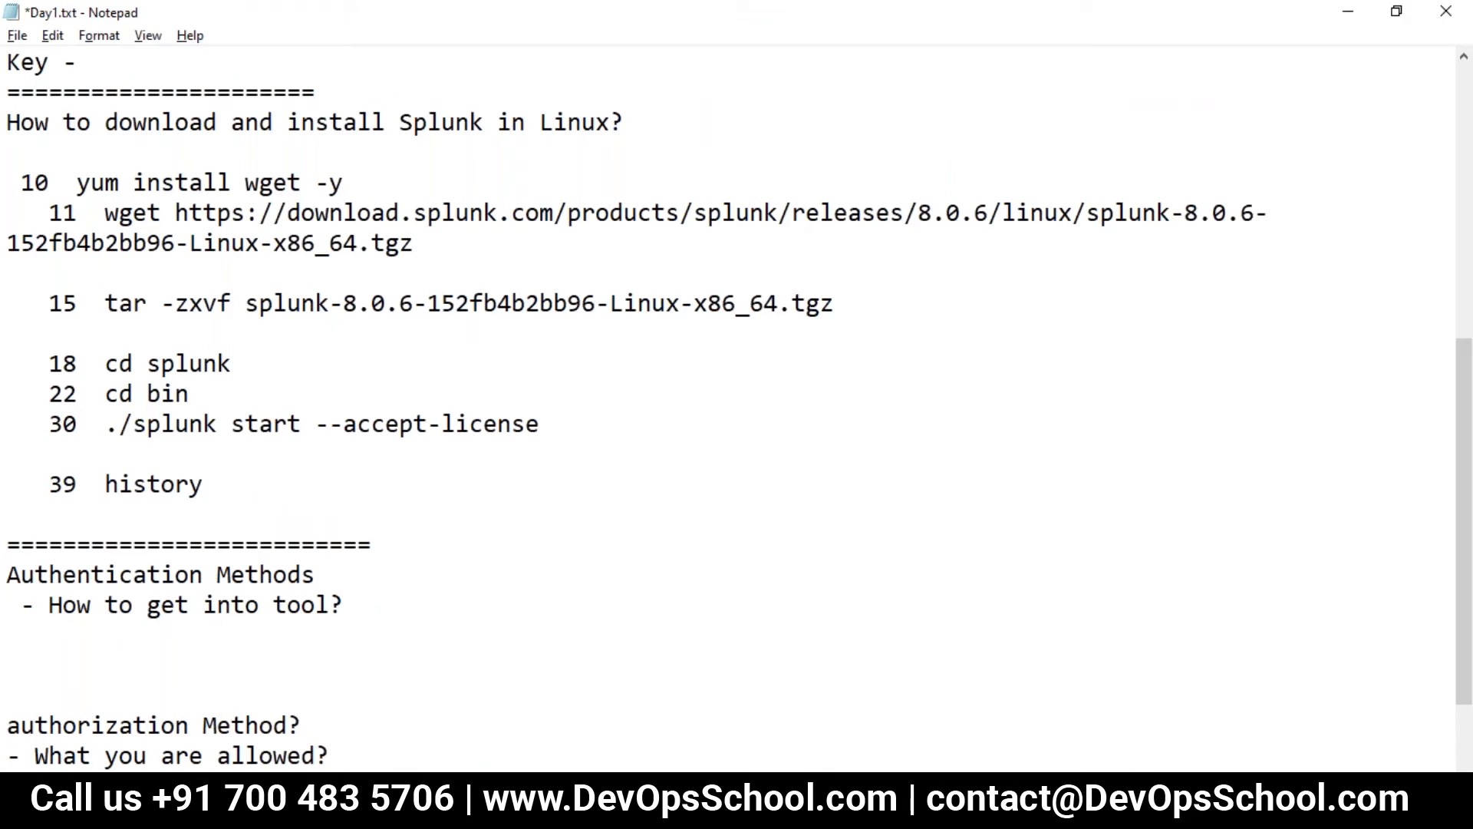
key("Tab")
key("Tab")
key("ctrl+v")
key("ctrl+s")
double_click(292, 635)
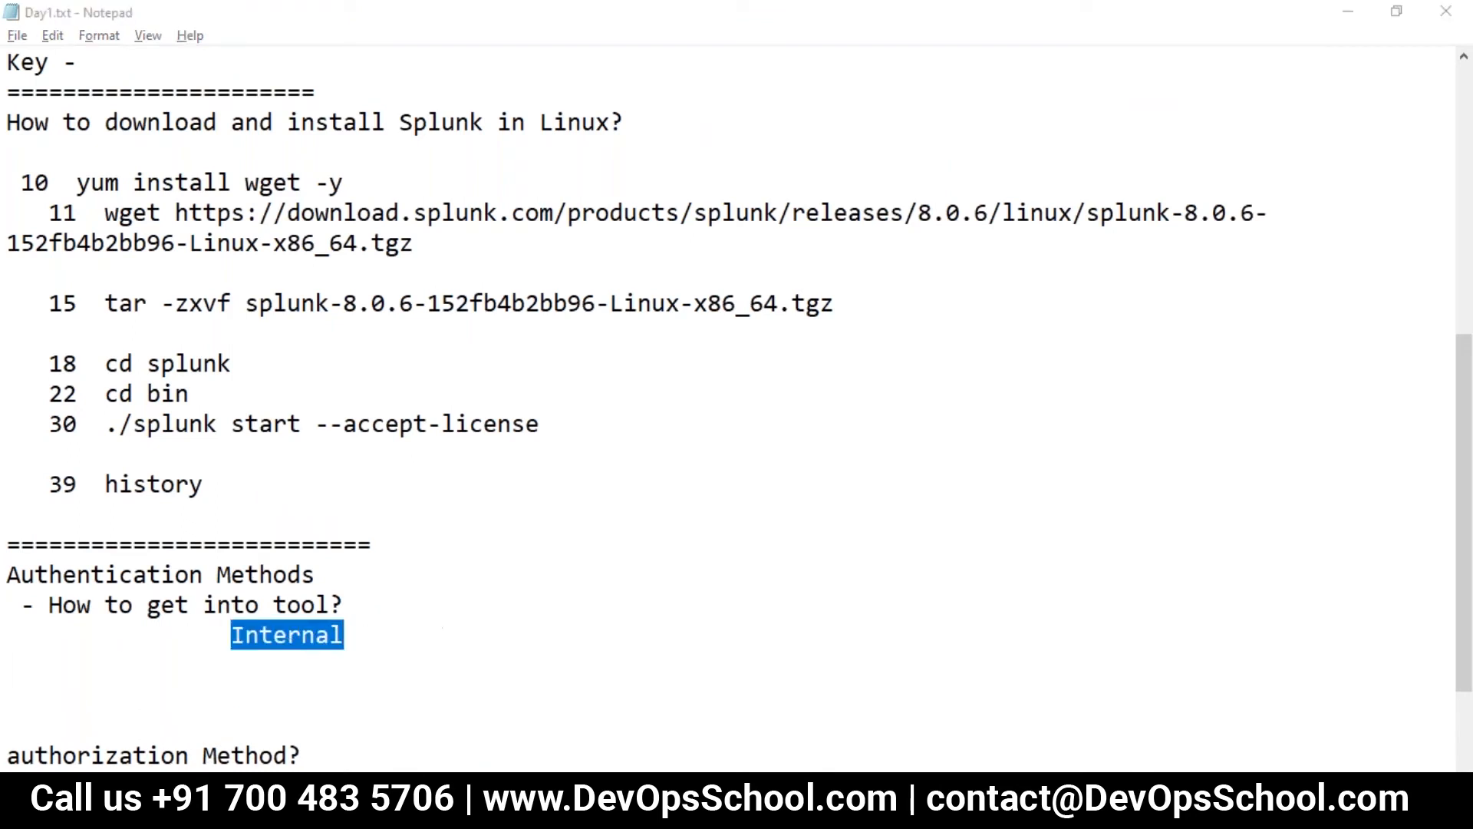
key("alt+Tab")
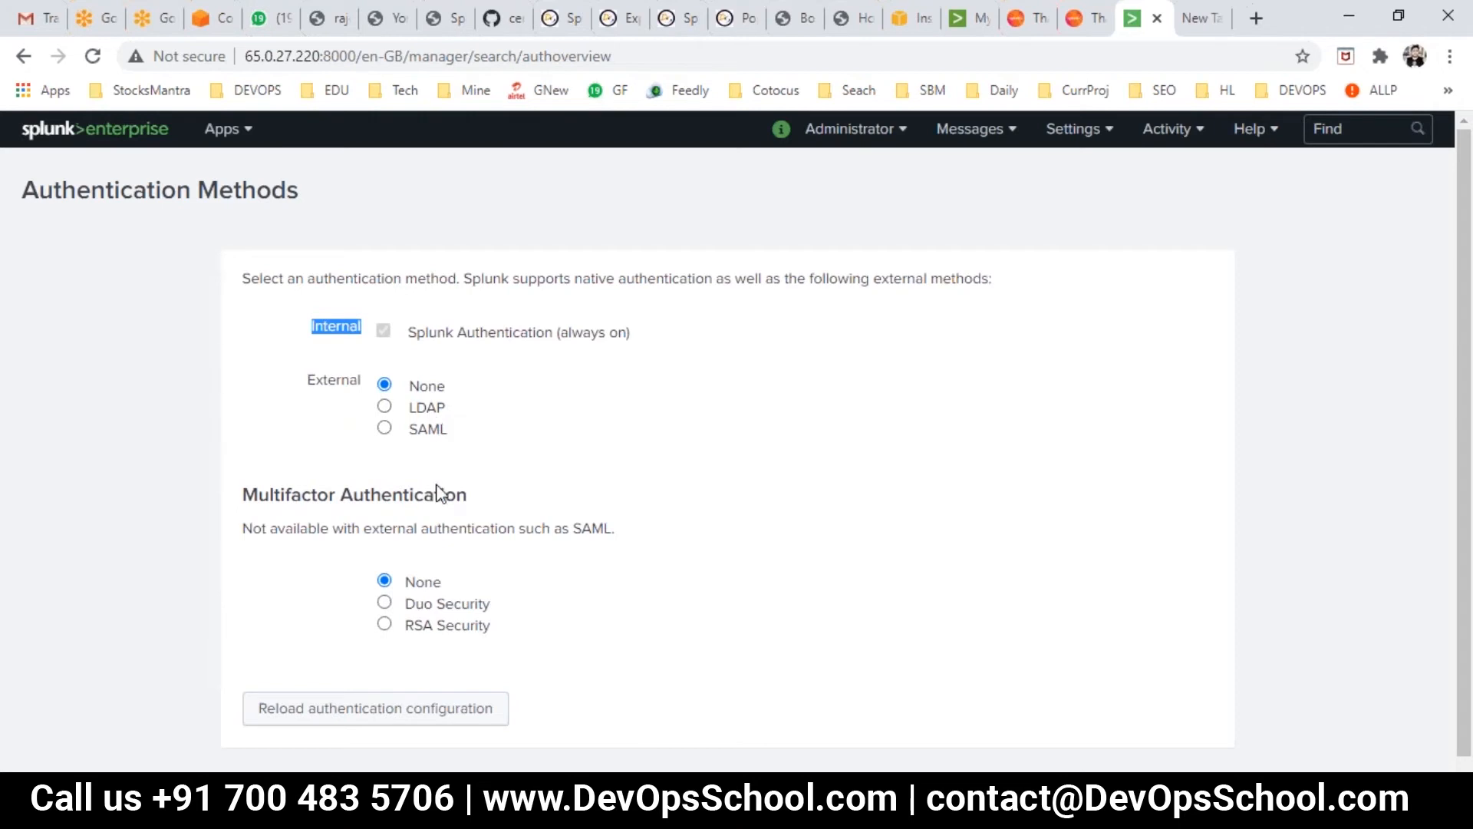
scroll(473, 503, "down", 1)
scroll(476, 510, "down", 1)
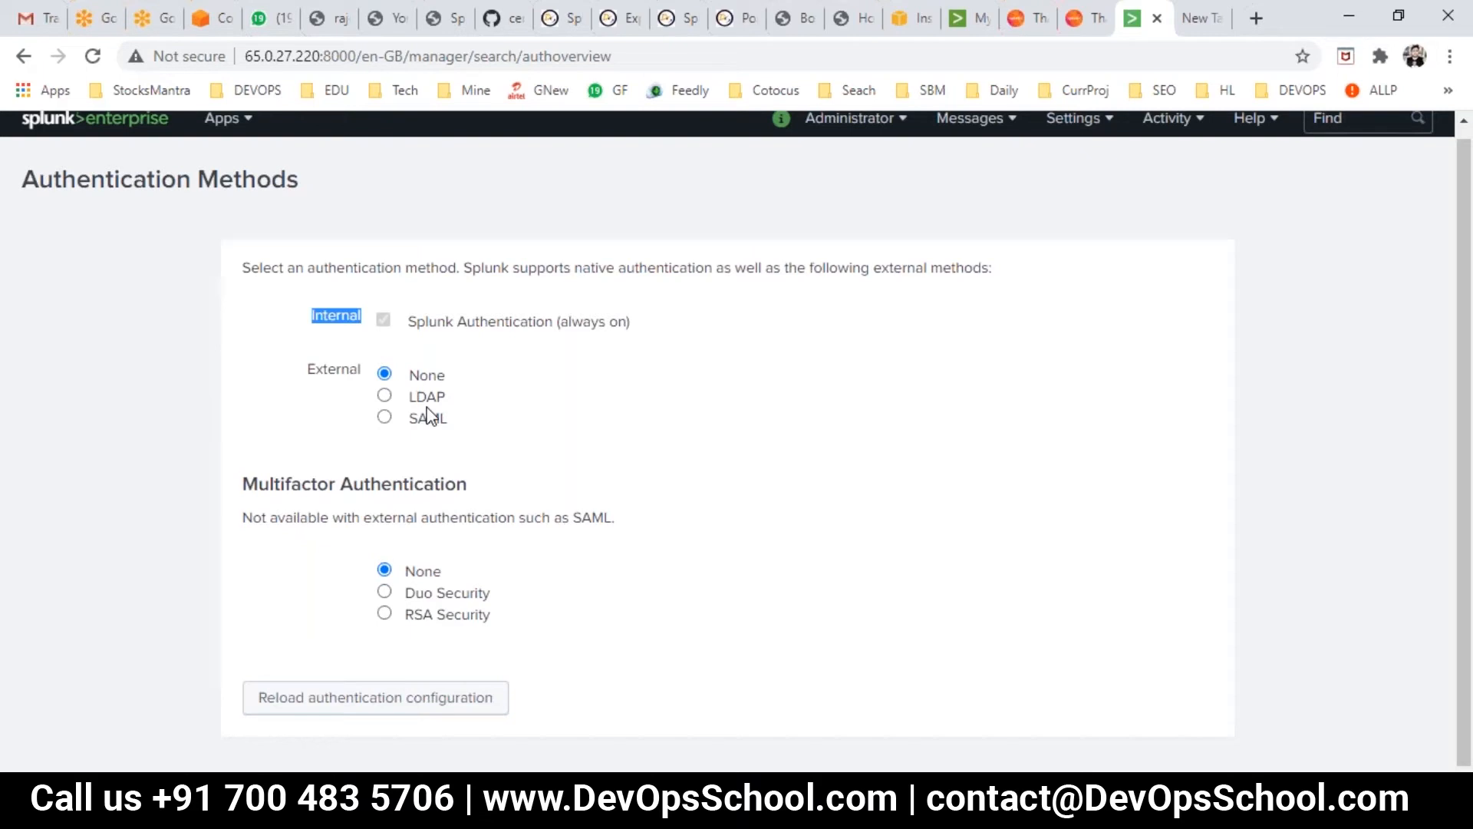
- Choose LDAP as the external method and paste 'LDAP' under 'Internal' in Day1.txt
left_click(386, 398)
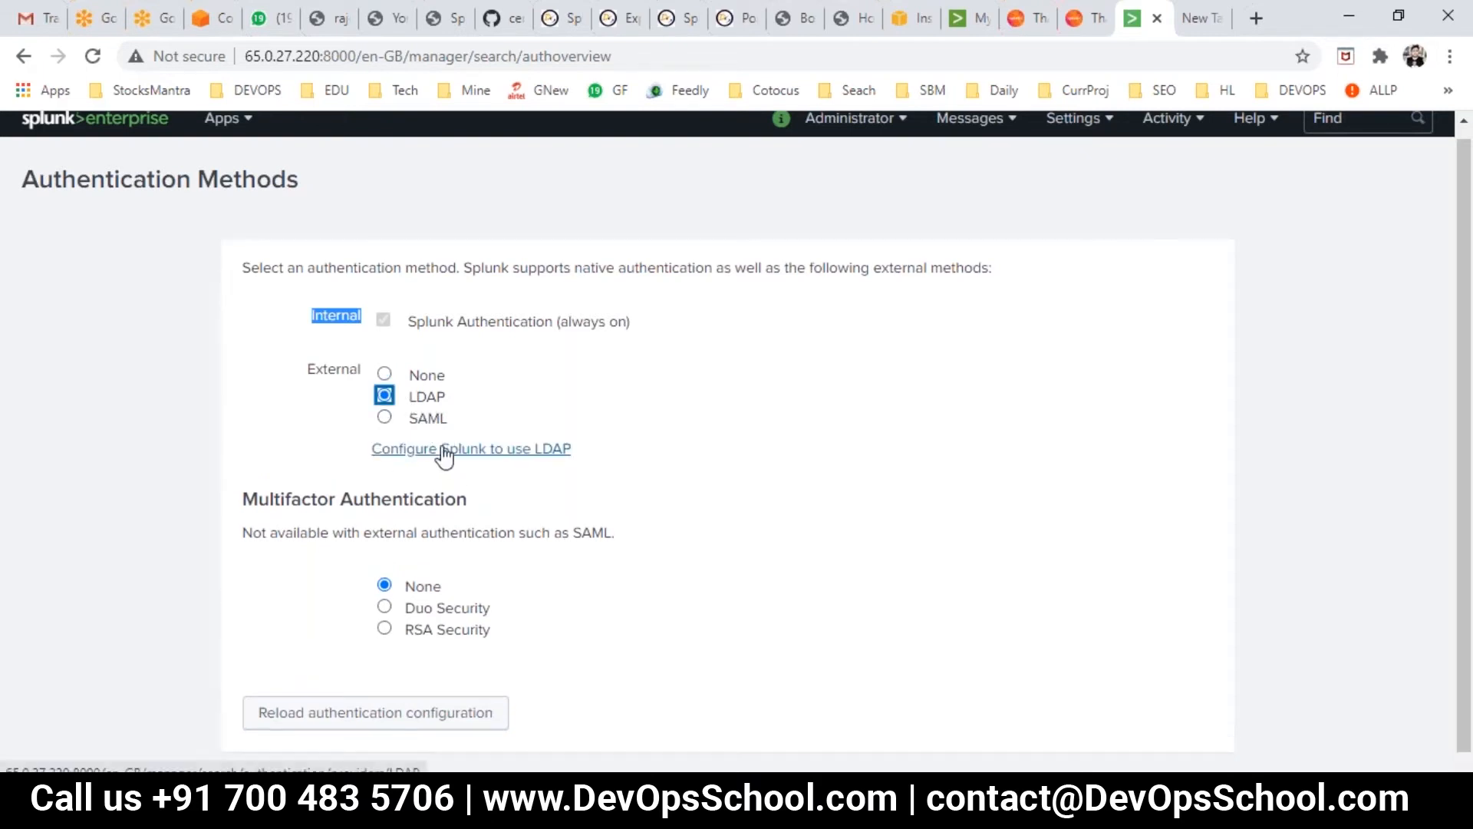
scroll(470, 568, "down", 1)
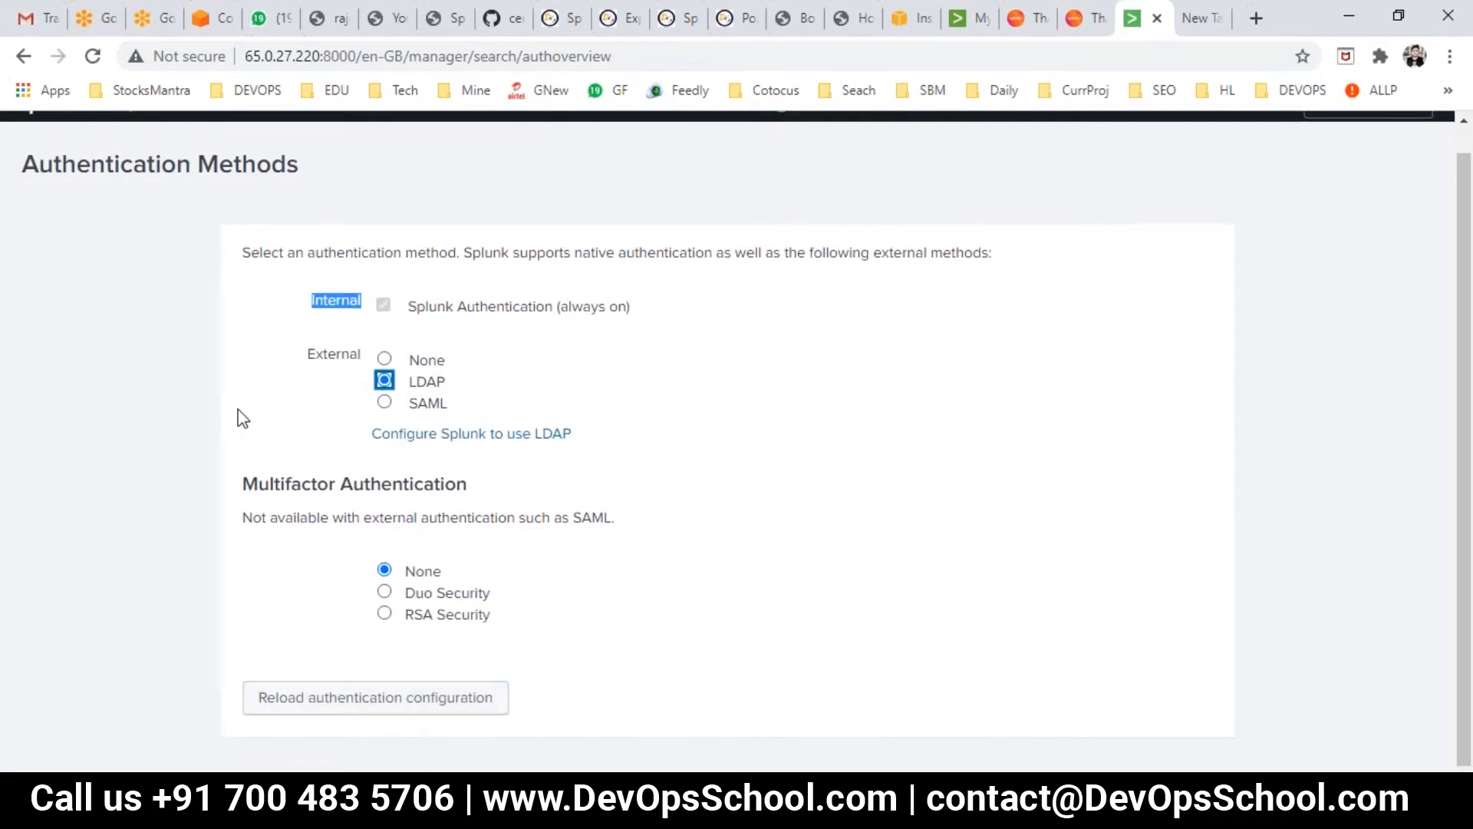
scroll(243, 418, "up", 1)
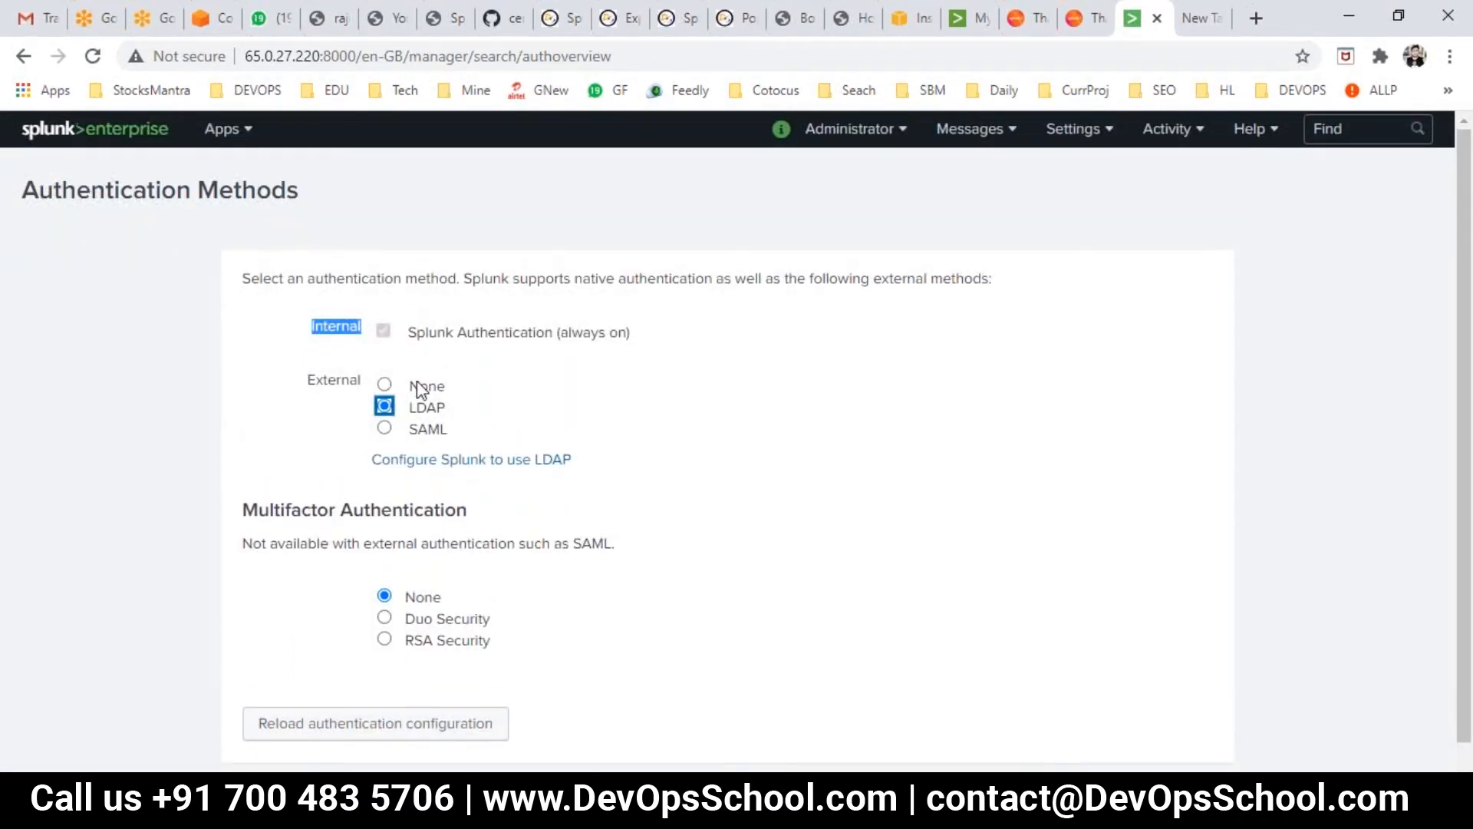
double_click(427, 407)
key("ctrl+c")
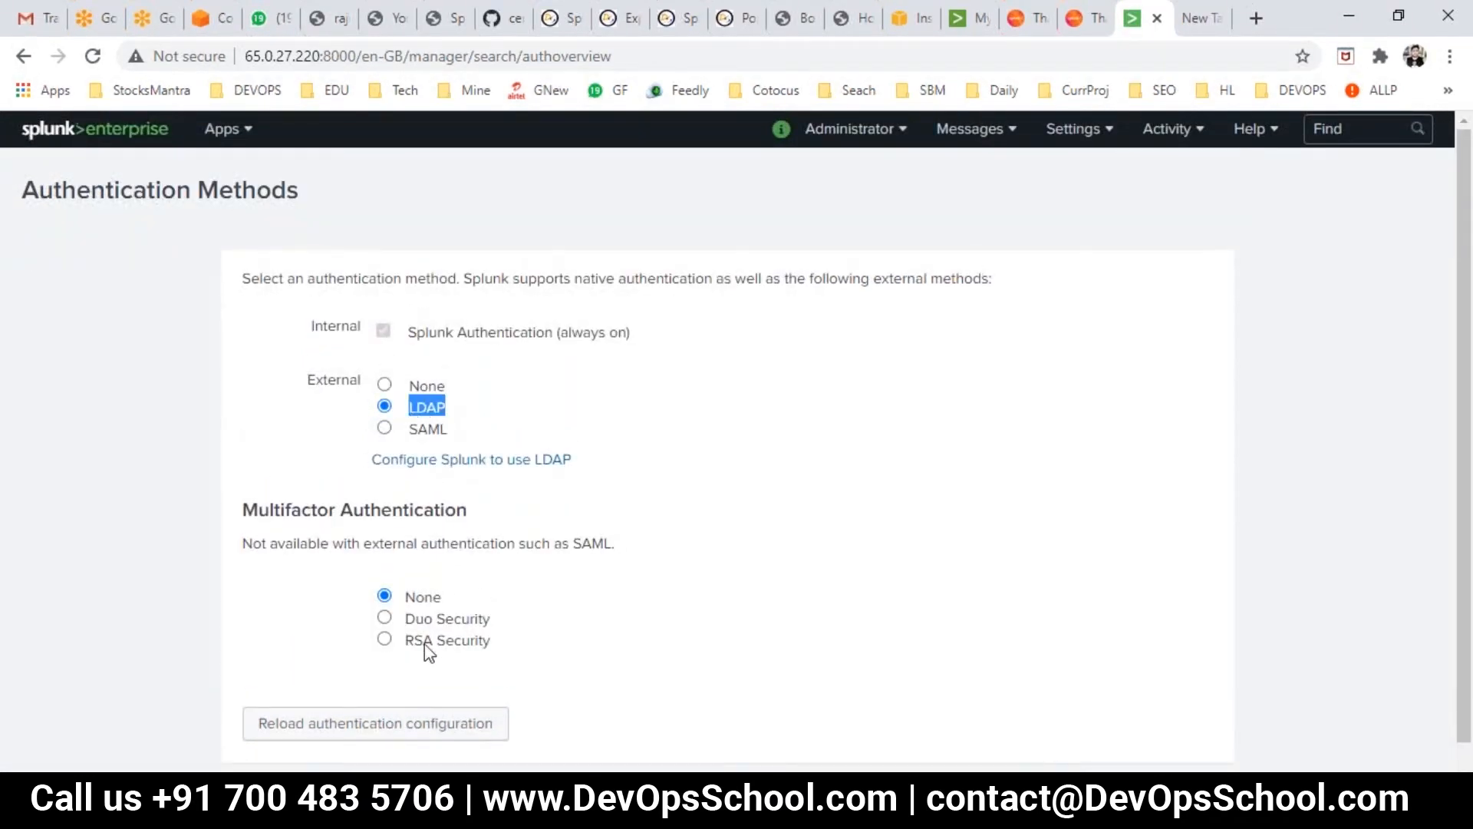
key("alt+Tab")
left_click(375, 652)
key("Tab")
key("Tab")
key("ctrl+v")
key("alt+Tab")
- Choose SAML and add 'SAML' indented under LDAP in the notes
double_click(427, 430)
key("ctrl+c")
key("alt+Tab")
key("Return")
key("Tab")
key("Tab")
key("ctrl+v")
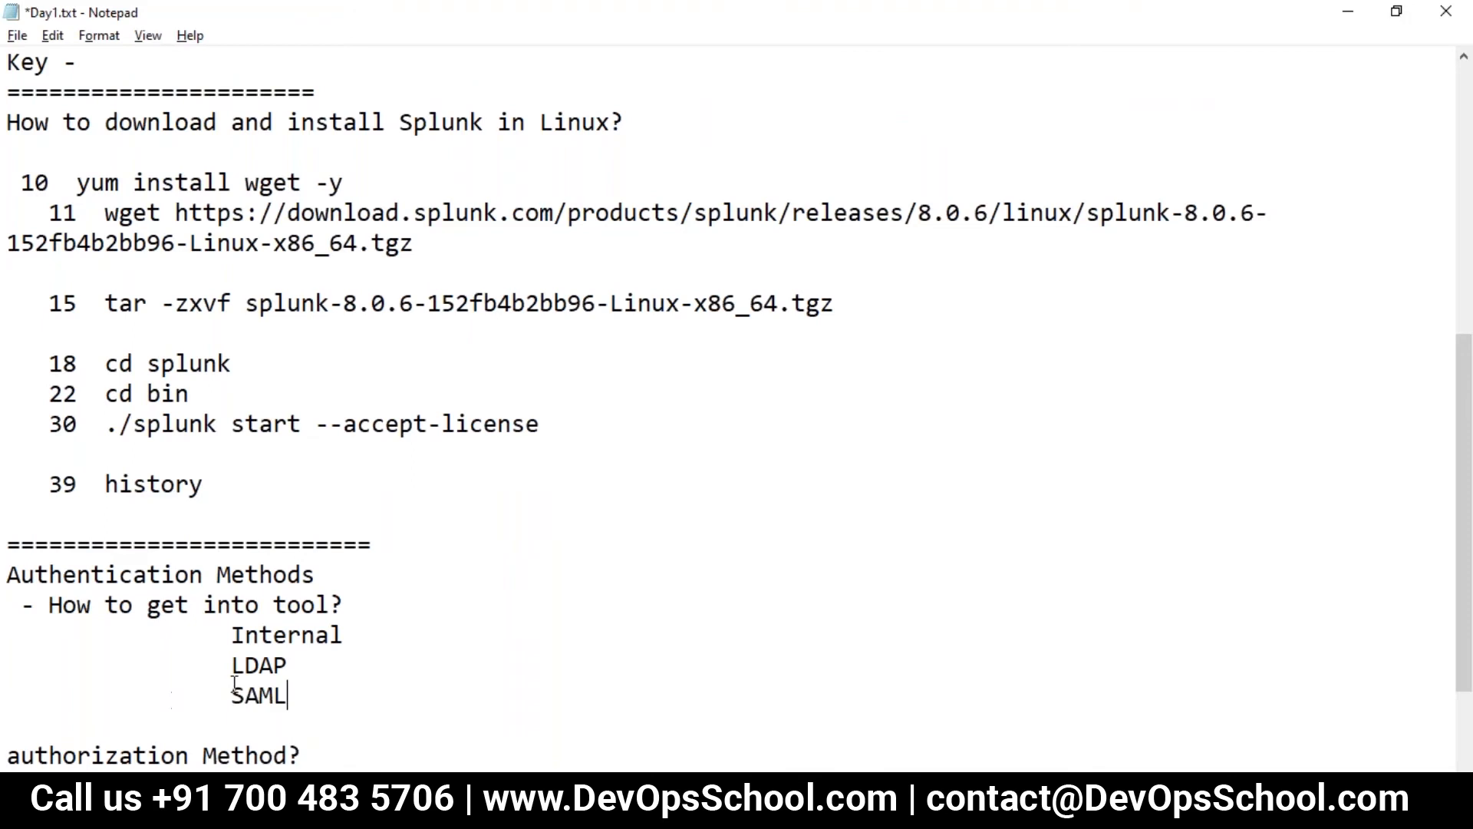
key("alt+Tab")
- Copy 'Duo Security' from Splunk and add it below SAML in the notes
left_click_drag(520, 623, 412, 627)
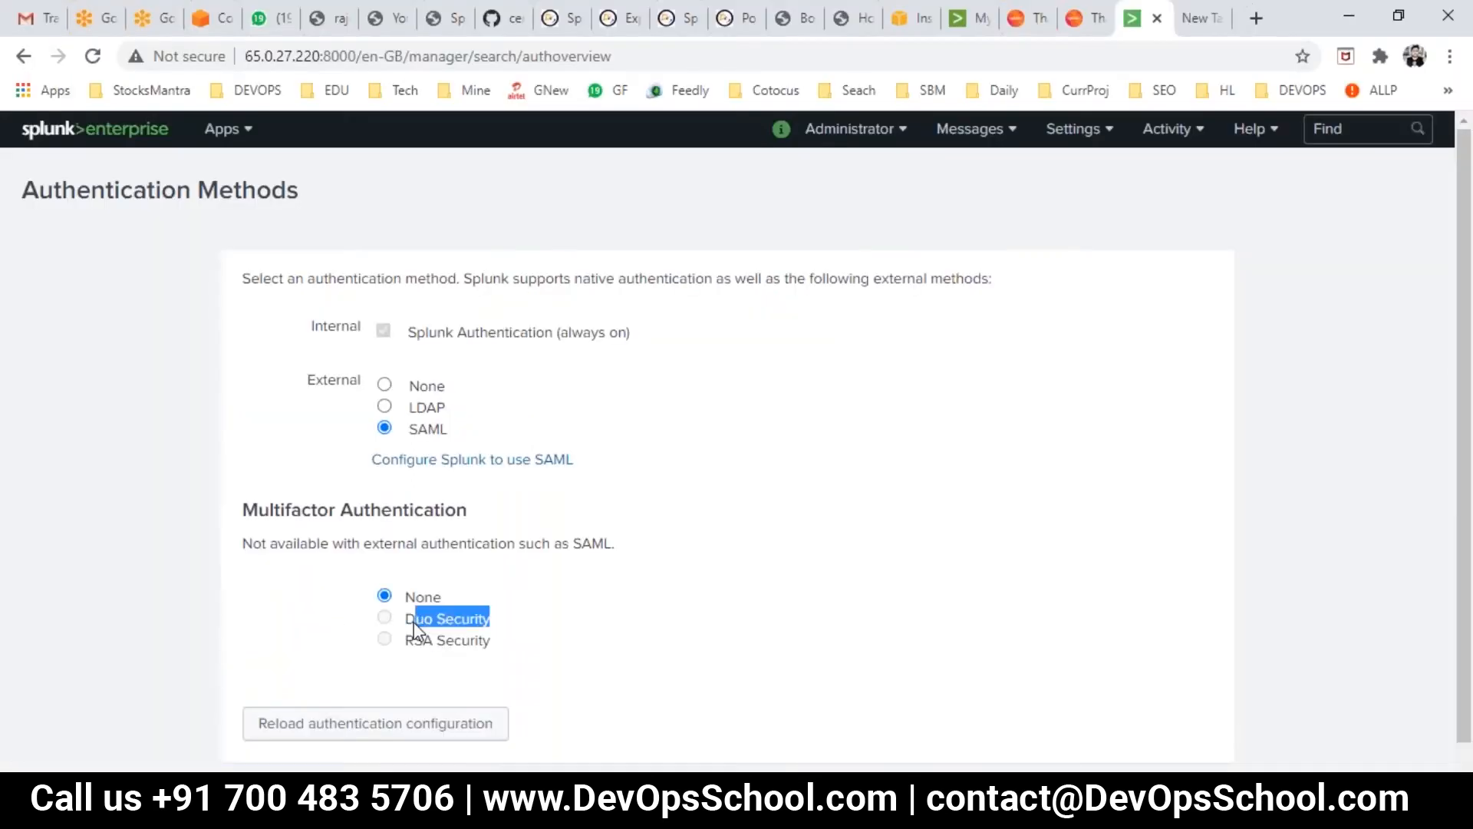
key("ctrl+c")
key("alt+Tab")
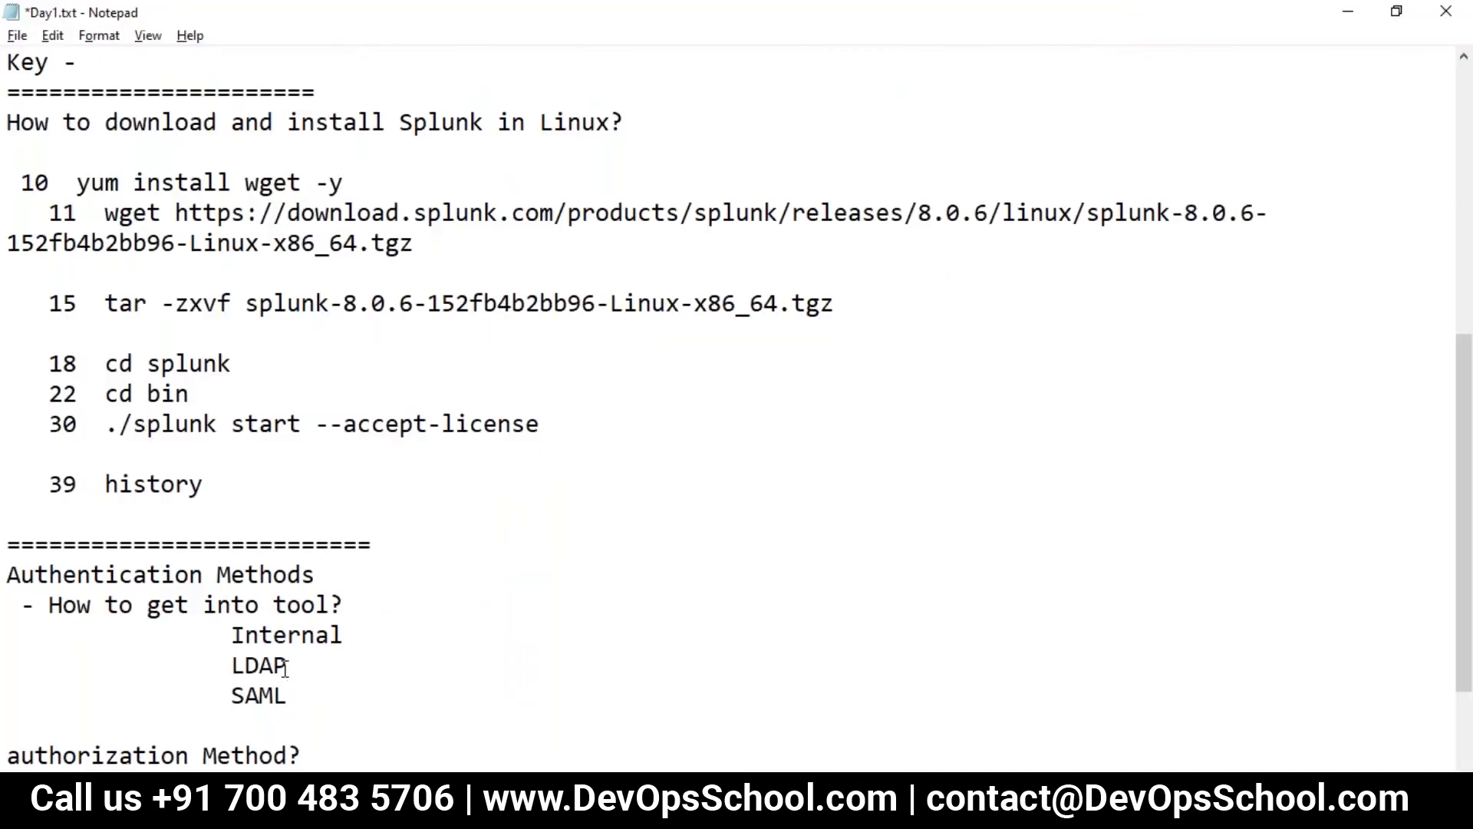
key("Return")
key("Return")
key("ctrl+v")
scroll(737, 415, "down", 2)
key("alt+Tab")
- Add 'RSA Security' below Duo Security in Day1.txt and save the file
left_click_drag(507, 654, 407, 634)
key("ctrl+c")
key("alt+Tab")
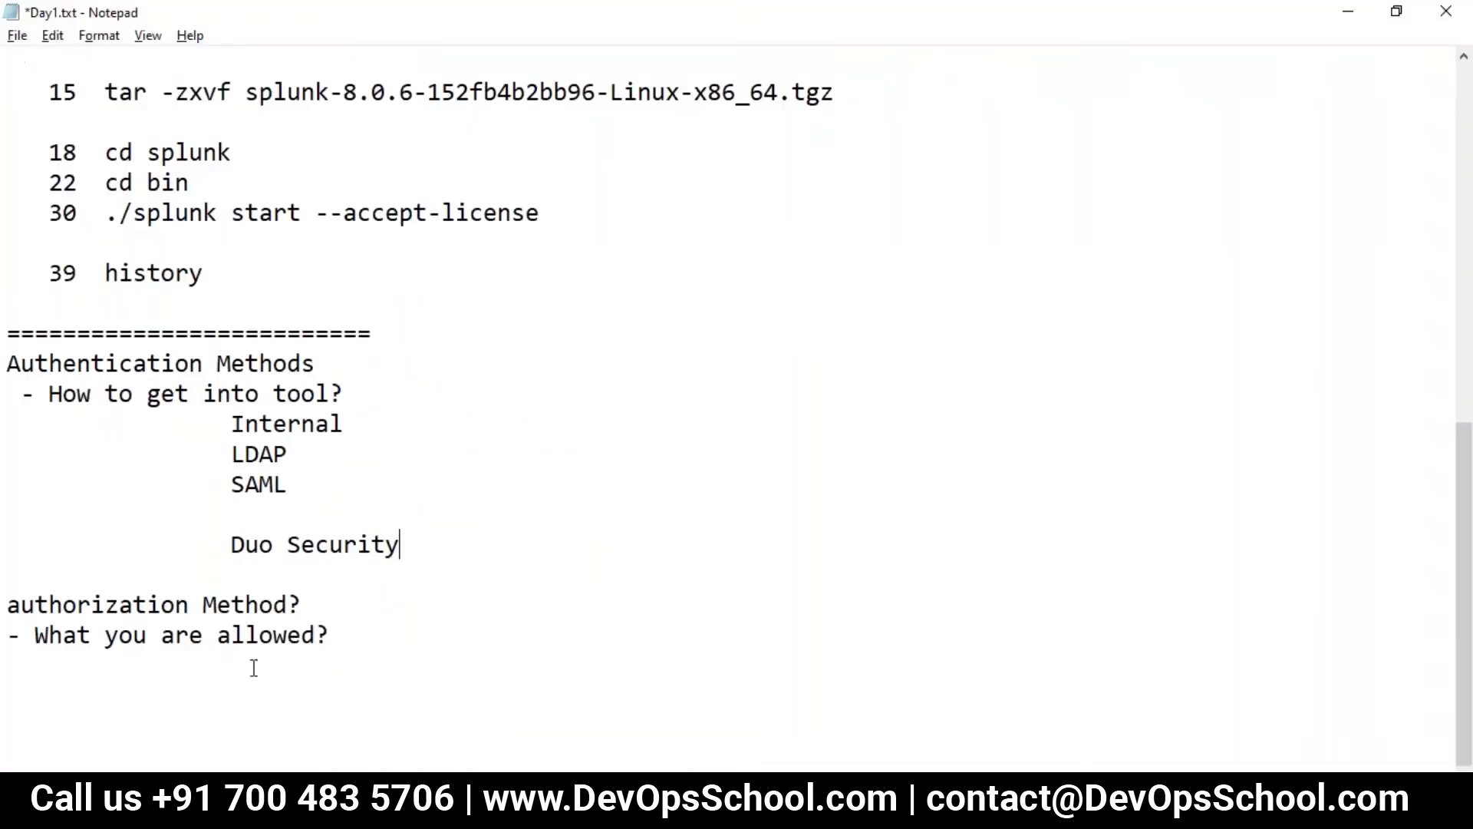
left_click(457, 559)
key("Return")
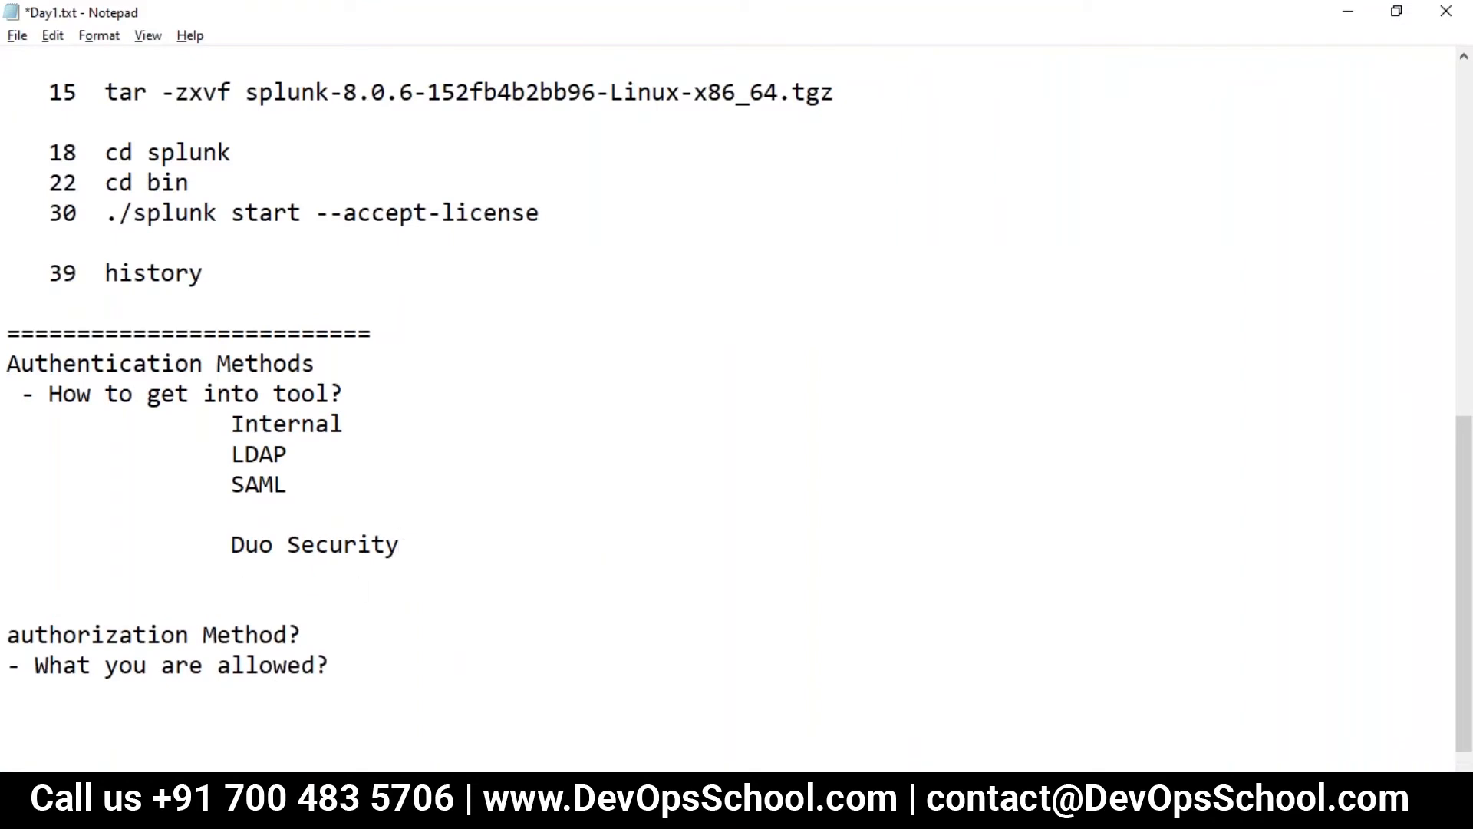
key("ctrl+v")
key("ctrl+s")
- Review the listed methods and the authorization question in Day1.txt, then return to Splunk
left_click_drag(400, 575, 11, 394)
left_click(9, 513)
key("alt")
left_click_drag(97, 676, 246, 666)
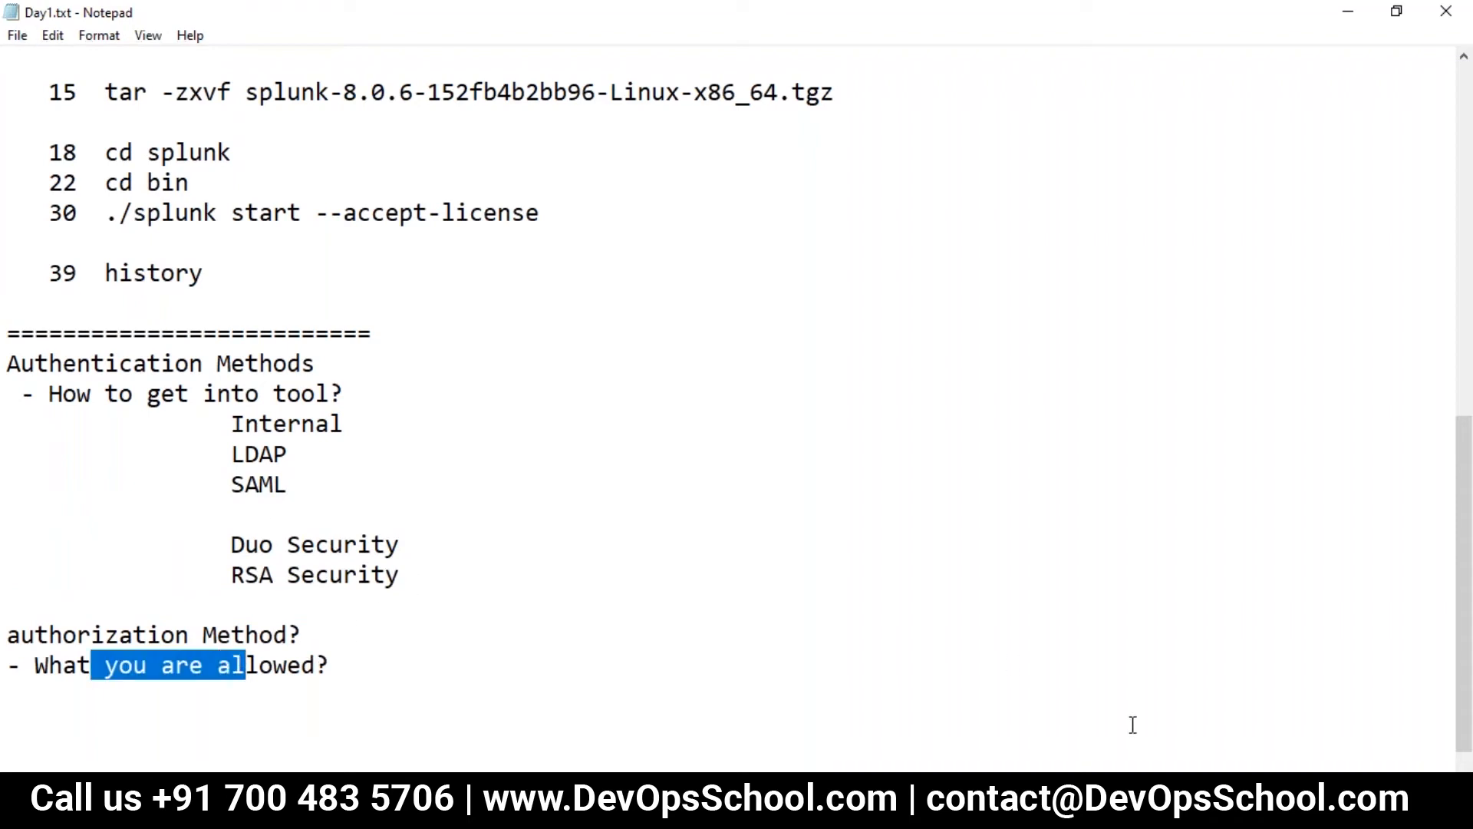
key("alt+Tab")
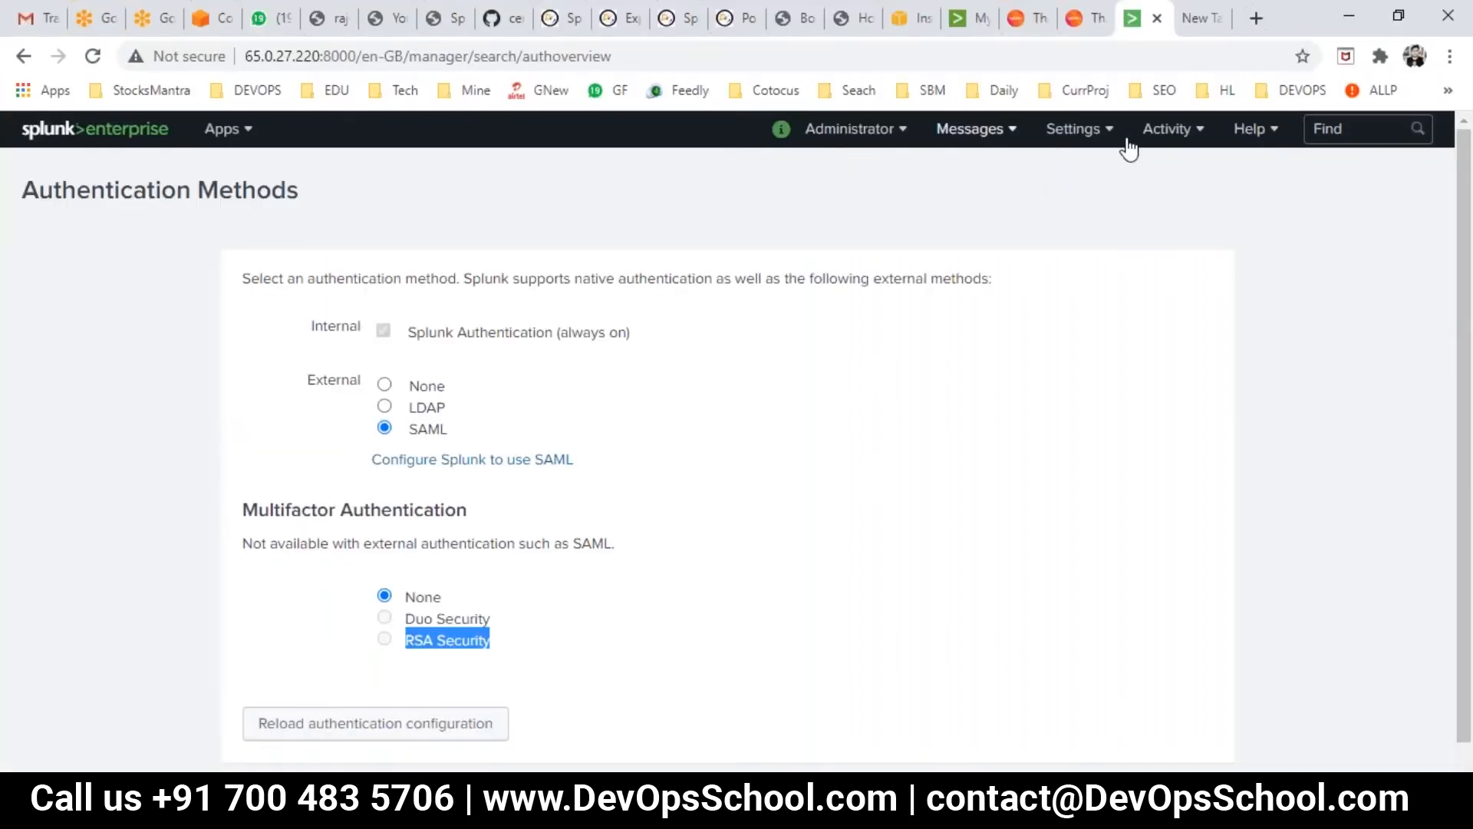
- Open Settings > Roles, then add an indented 'RBAC' line under 'What you are allowed?' in Day1.txt and save
left_click(1105, 132)
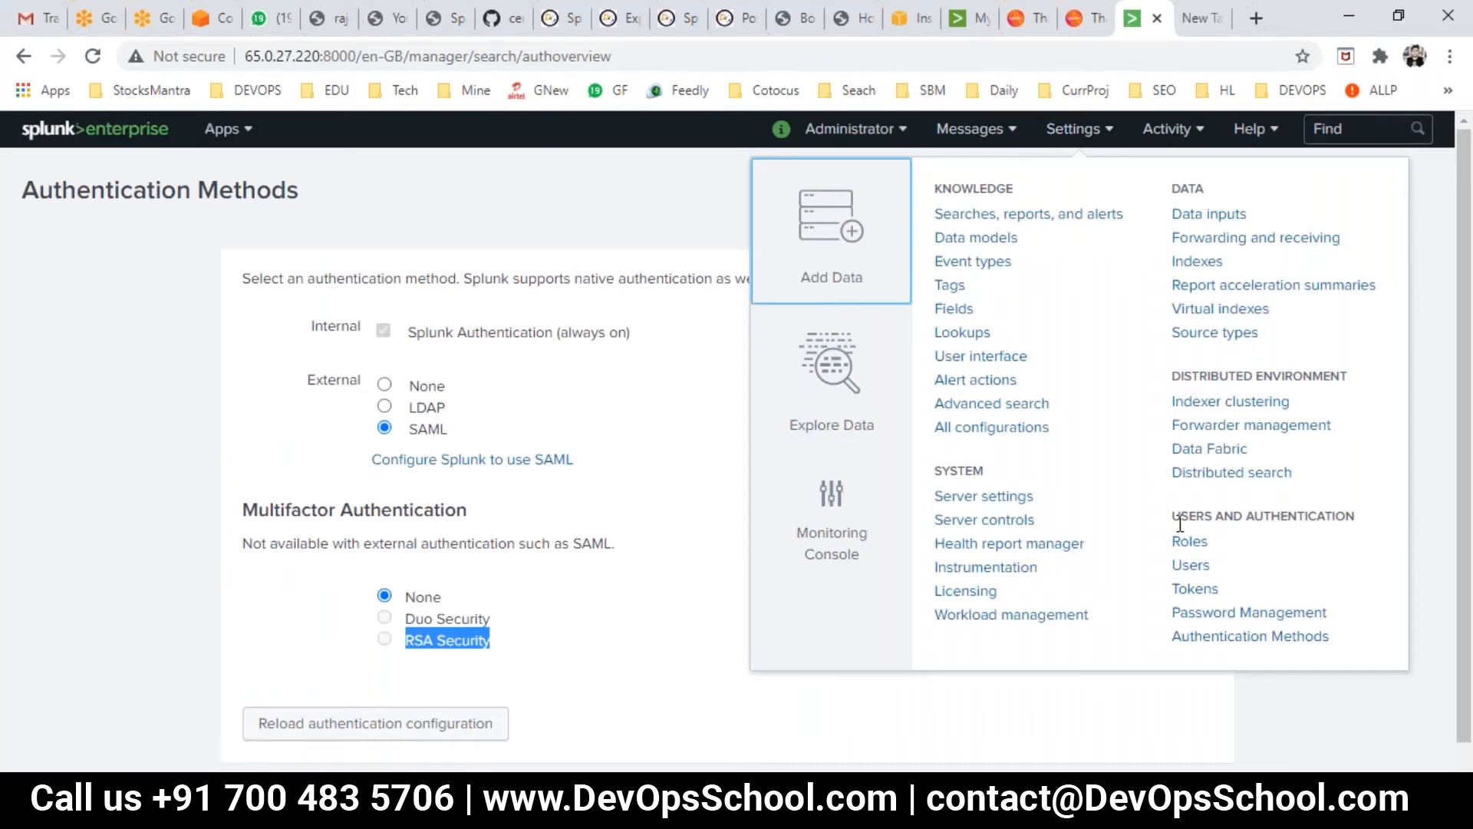
left_click(1189, 543)
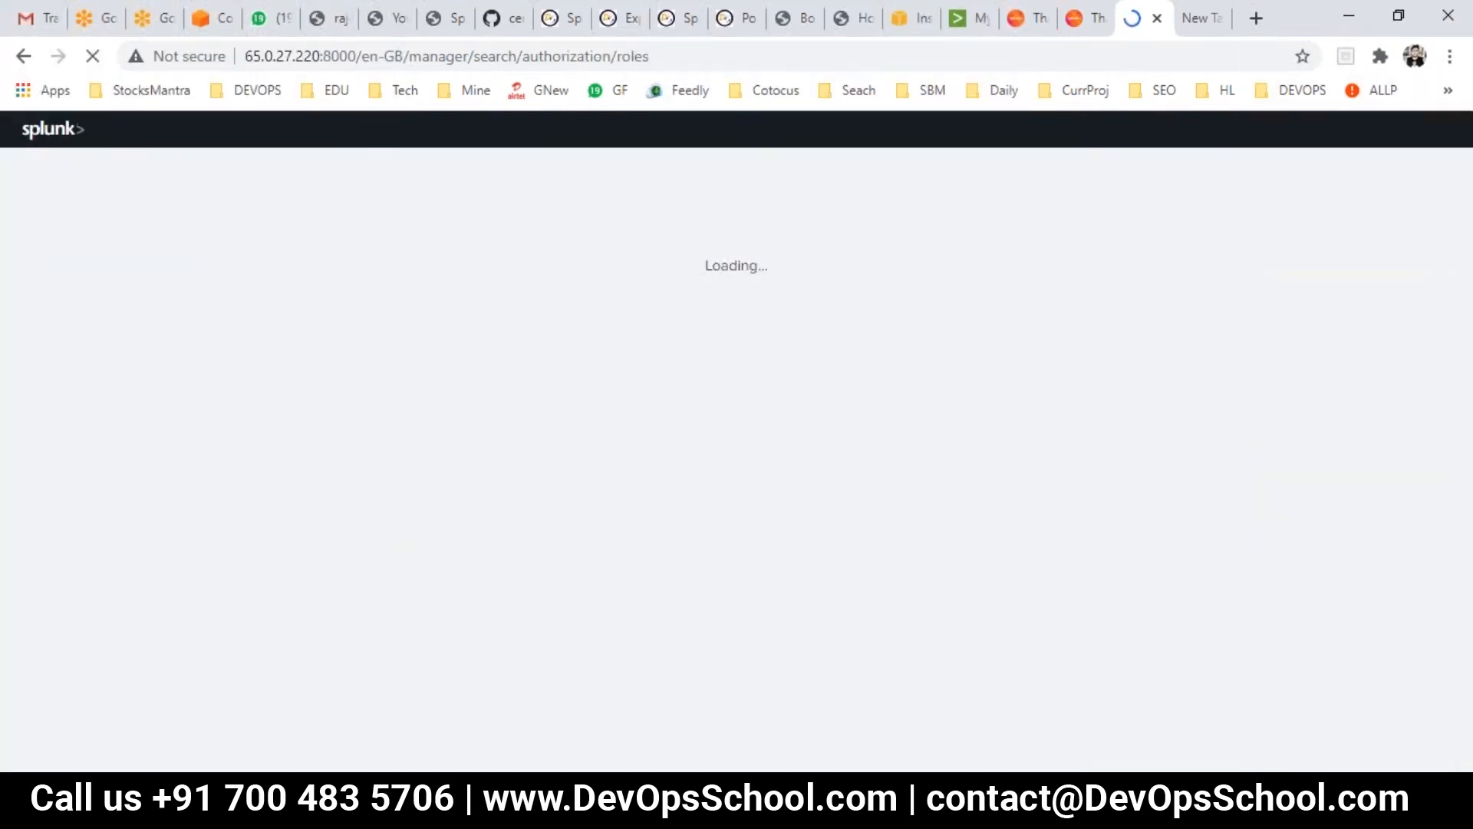
key("alt+Tab")
left_click(332, 678)
key("Return")
key("Tab")
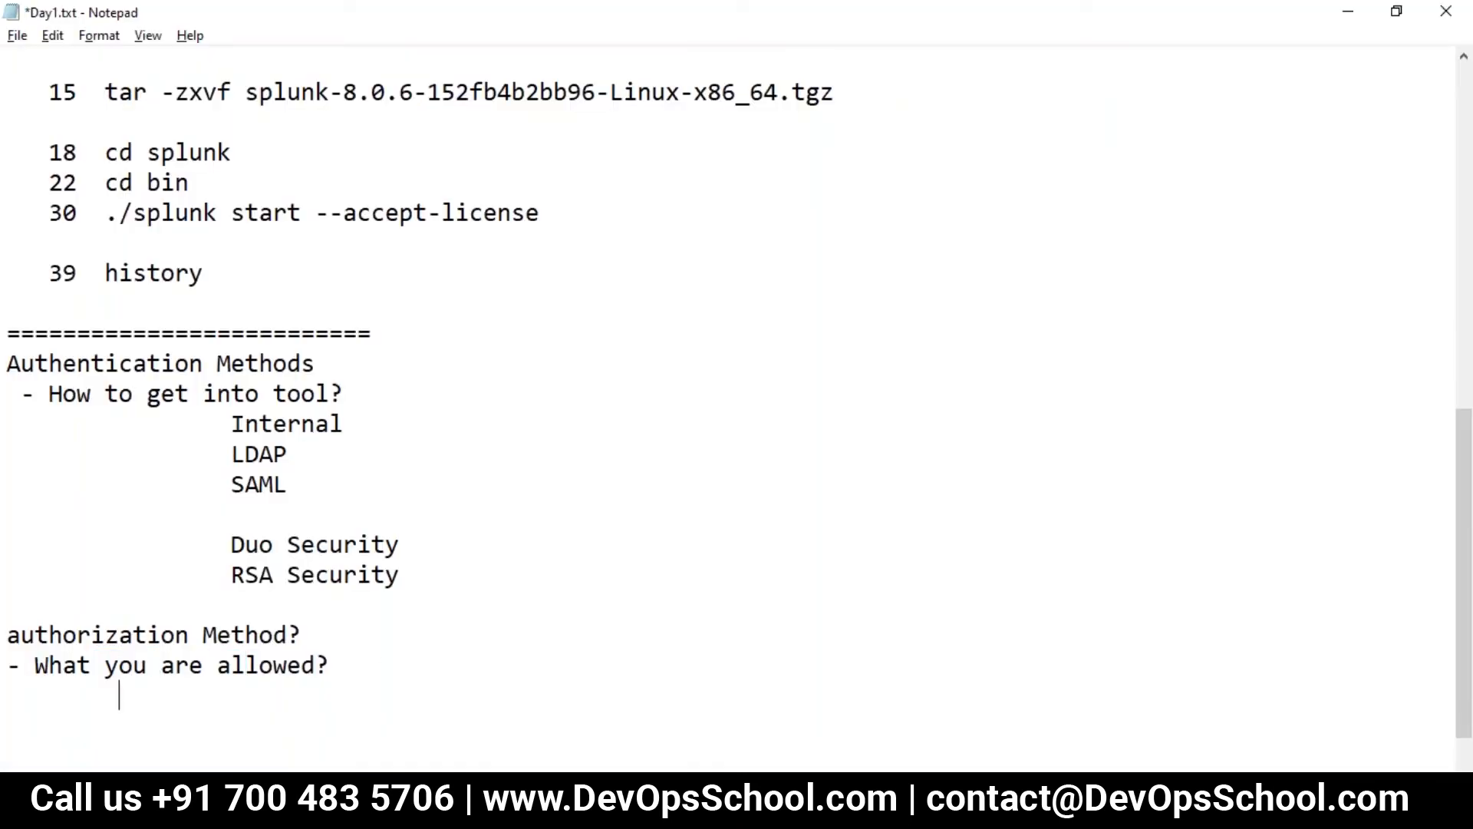
type("RBAC")
key("ctrl+s")
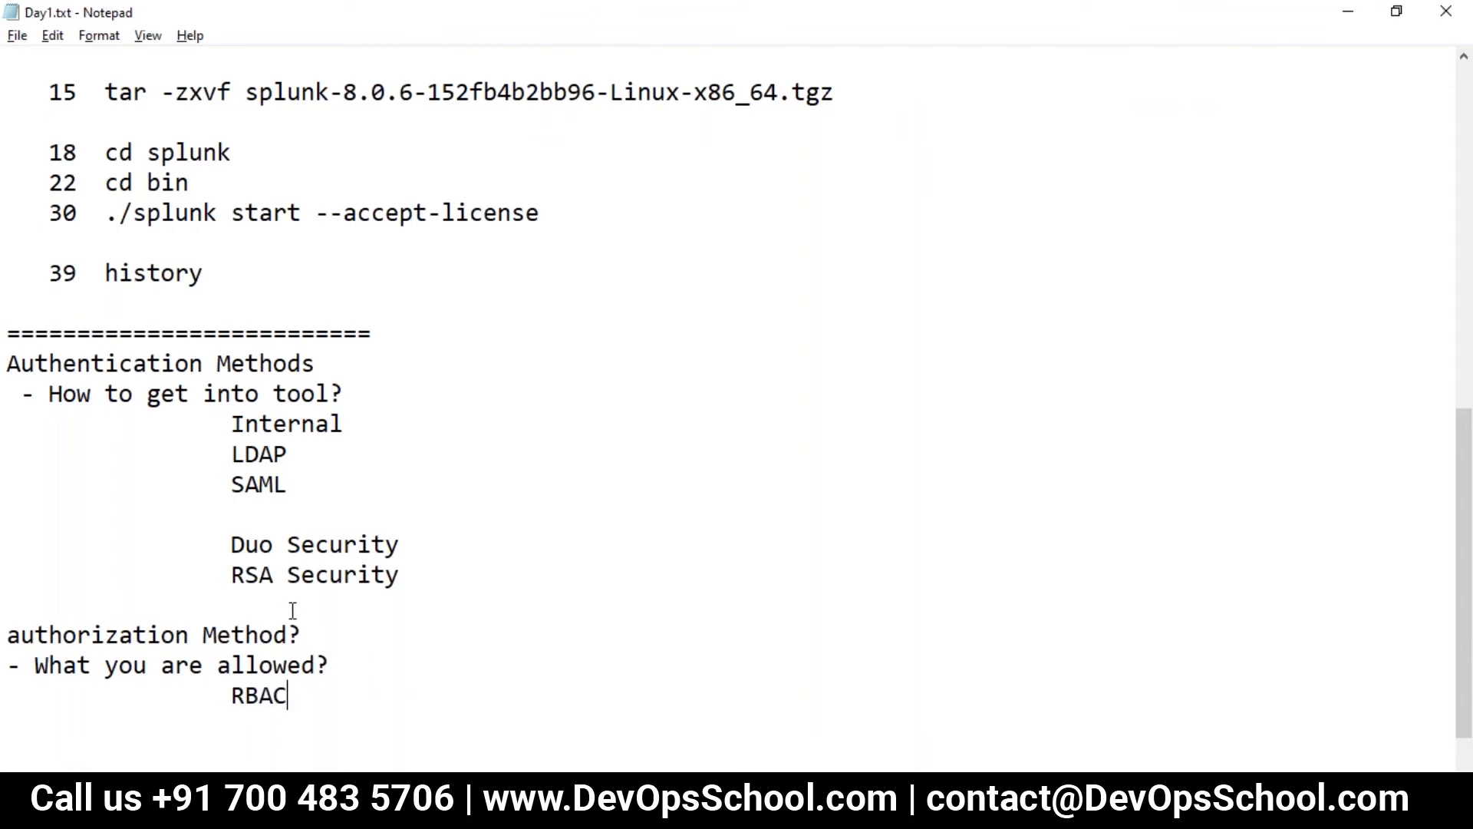
- Bring up Paint's blank canvas with the Pencil tool selected
left_click(307, 811)
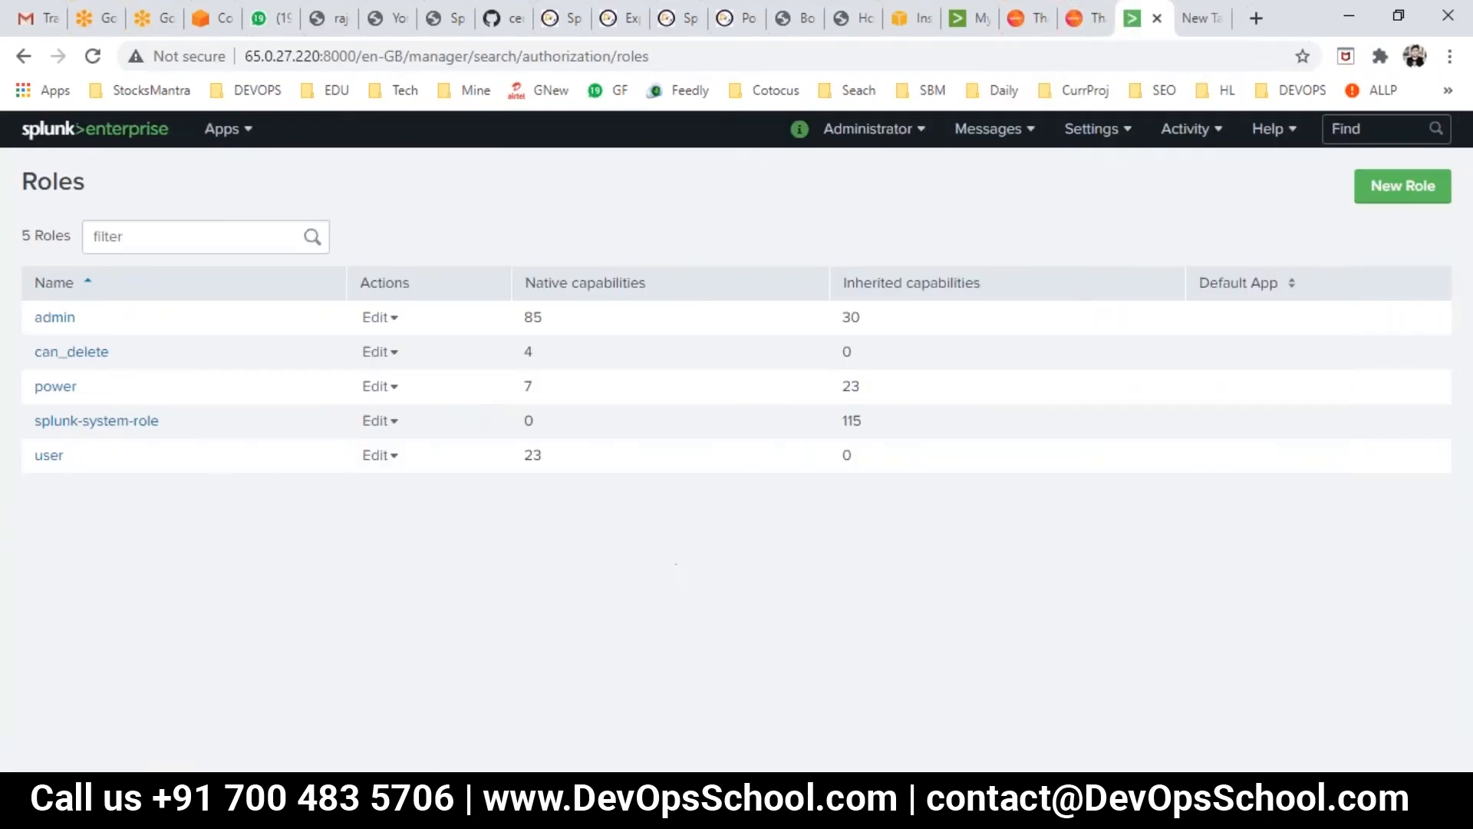
left_click(307, 812)
left_click(263, 76)
- Sketch six short black lines down the left side of the Paint canvas
left_click_drag(68, 222, 151, 209)
left_click_drag(36, 268, 163, 240)
left_click_drag(12, 335, 130, 306)
left_click_drag(30, 420, 163, 380)
left_click_drag(46, 493, 144, 469)
left_click_drag(84, 651, 203, 635)
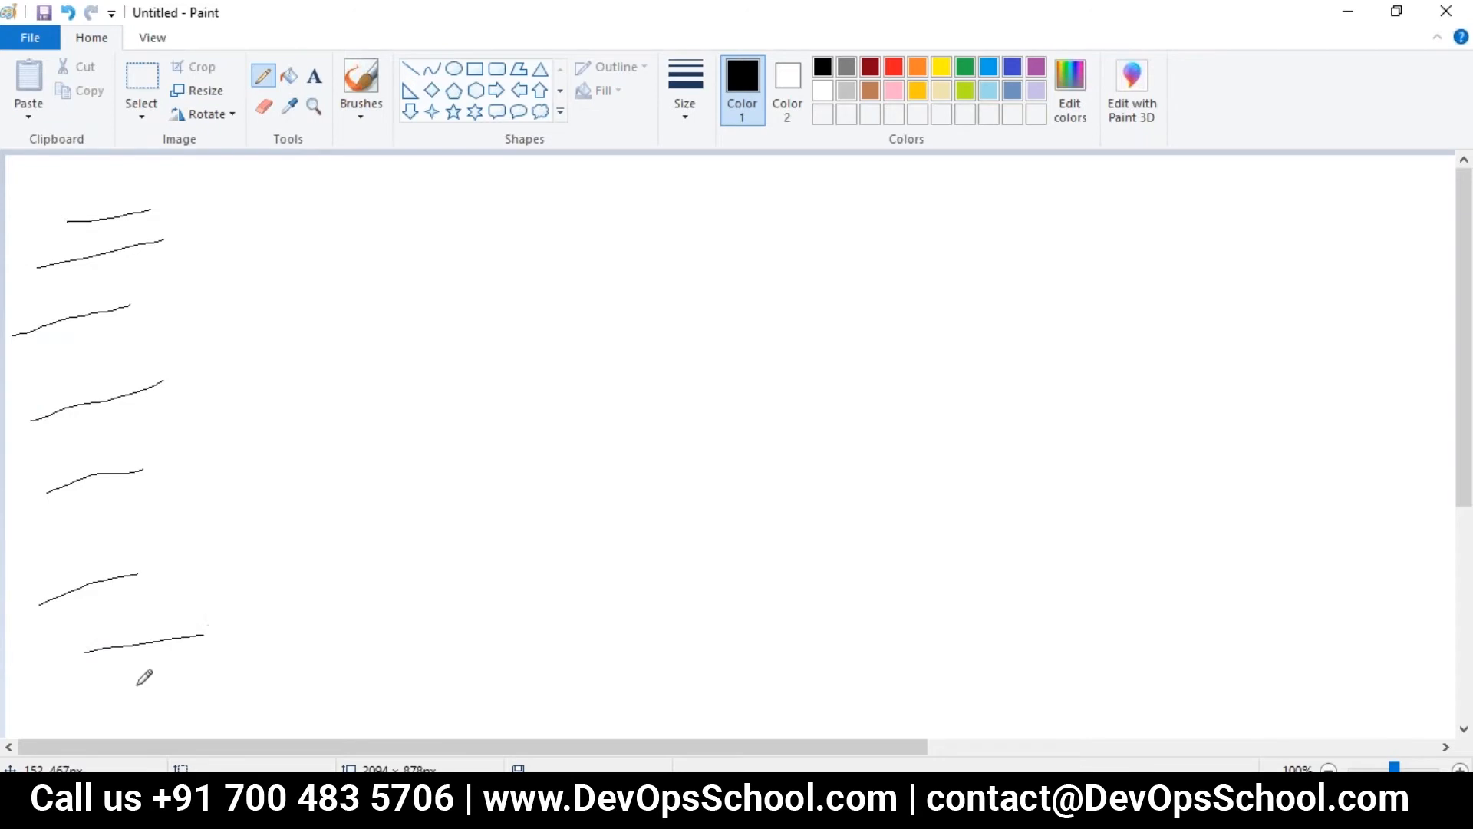
- In red, bracket the black lines and link them to an R and an arrowed stick figure
left_click(894, 67)
mouse_move(145, 180)
left_mouse_down()
mouse_move(228, 180)
mouse_move(172, 446)
left_mouse_up()
left_click_drag(176, 305, 524, 290)
mouse_move(535, 234)
left_mouse_down()
mouse_move(545, 349)
mouse_move(603, 254)
mouse_move(635, 330)
left_mouse_up()
mouse_move(1133, 206)
left_mouse_down()
mouse_move(1136, 184)
mouse_move(1148, 267)
mouse_move(1213, 322)
mouse_move(1156, 245)
mouse_move(1102, 216)
mouse_move(750, 207)
mouse_move(643, 286)
left_mouse_up()
left_click_drag(661, 231, 741, 310)
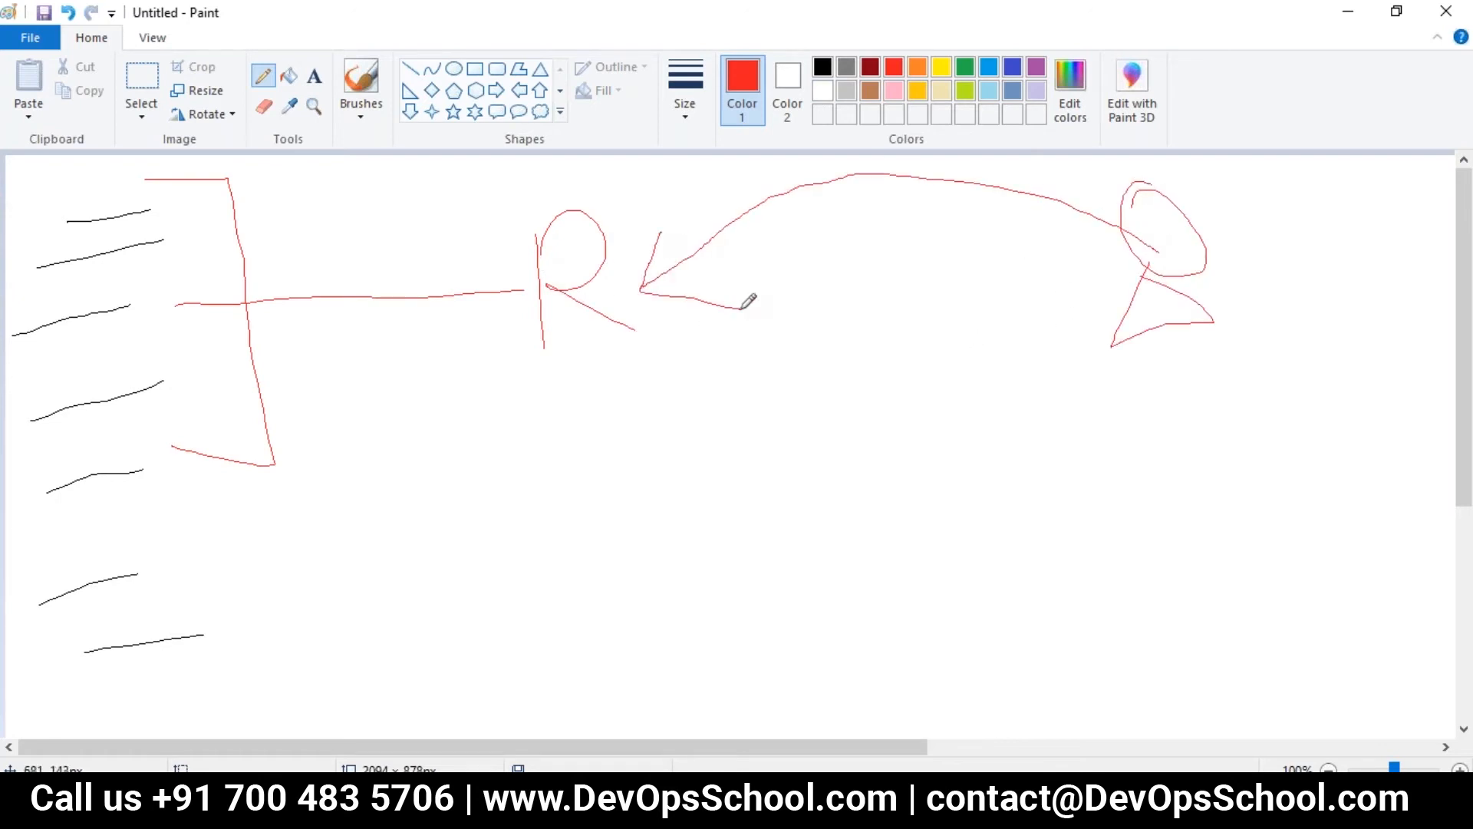
left_click_drag(1158, 280, 1090, 315)
left_click_drag(1060, 296, 1120, 307)
left_click_drag(96, 186, 121, 187)
mouse_move(162, 186)
left_mouse_down()
mouse_move(231, 345)
mouse_move(129, 412)
left_mouse_up()
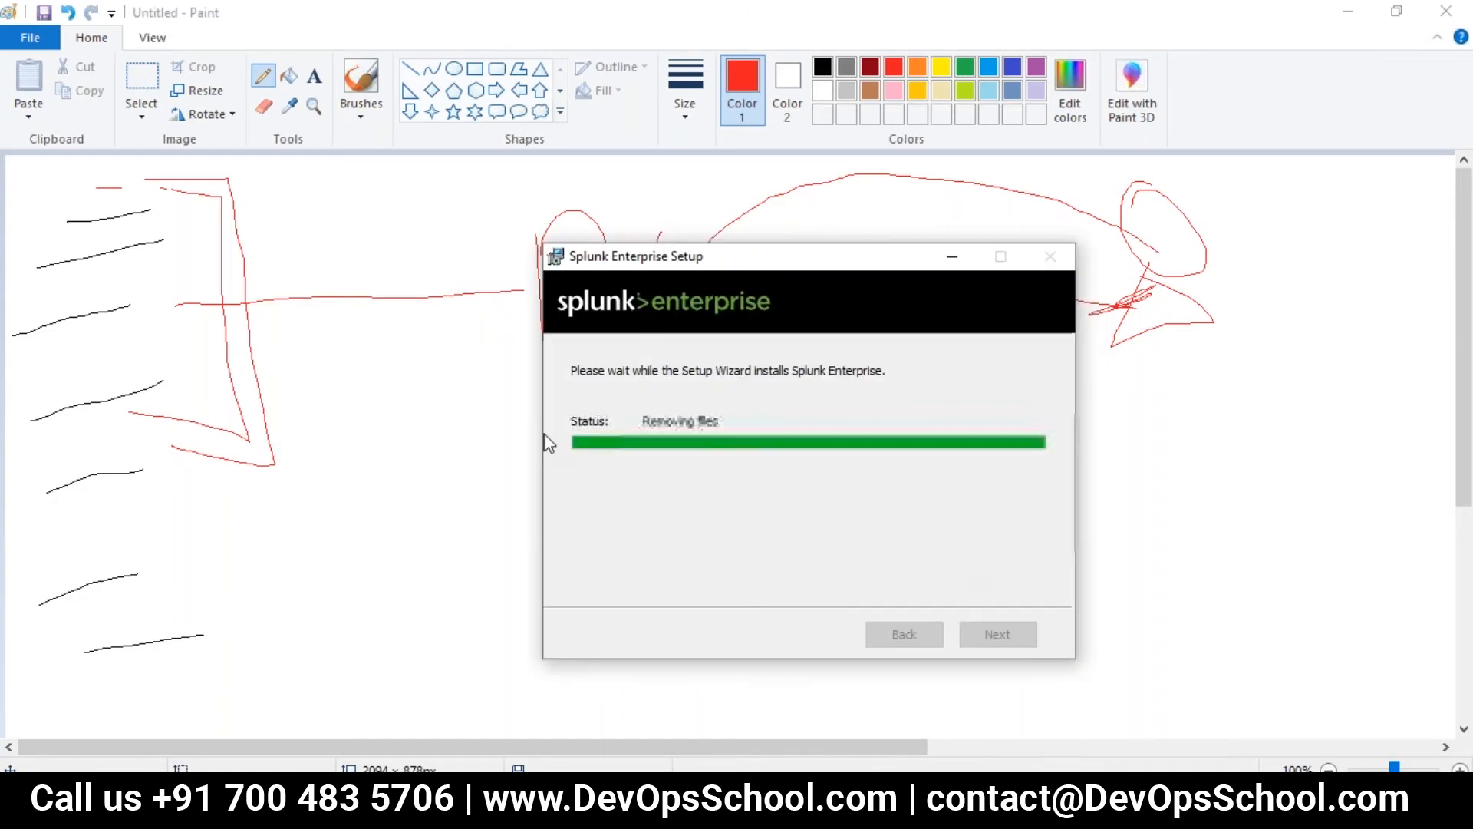
- Highlight the authorization question in the Day1 notes, then return to Splunk's Roles page
left_click(380, 381)
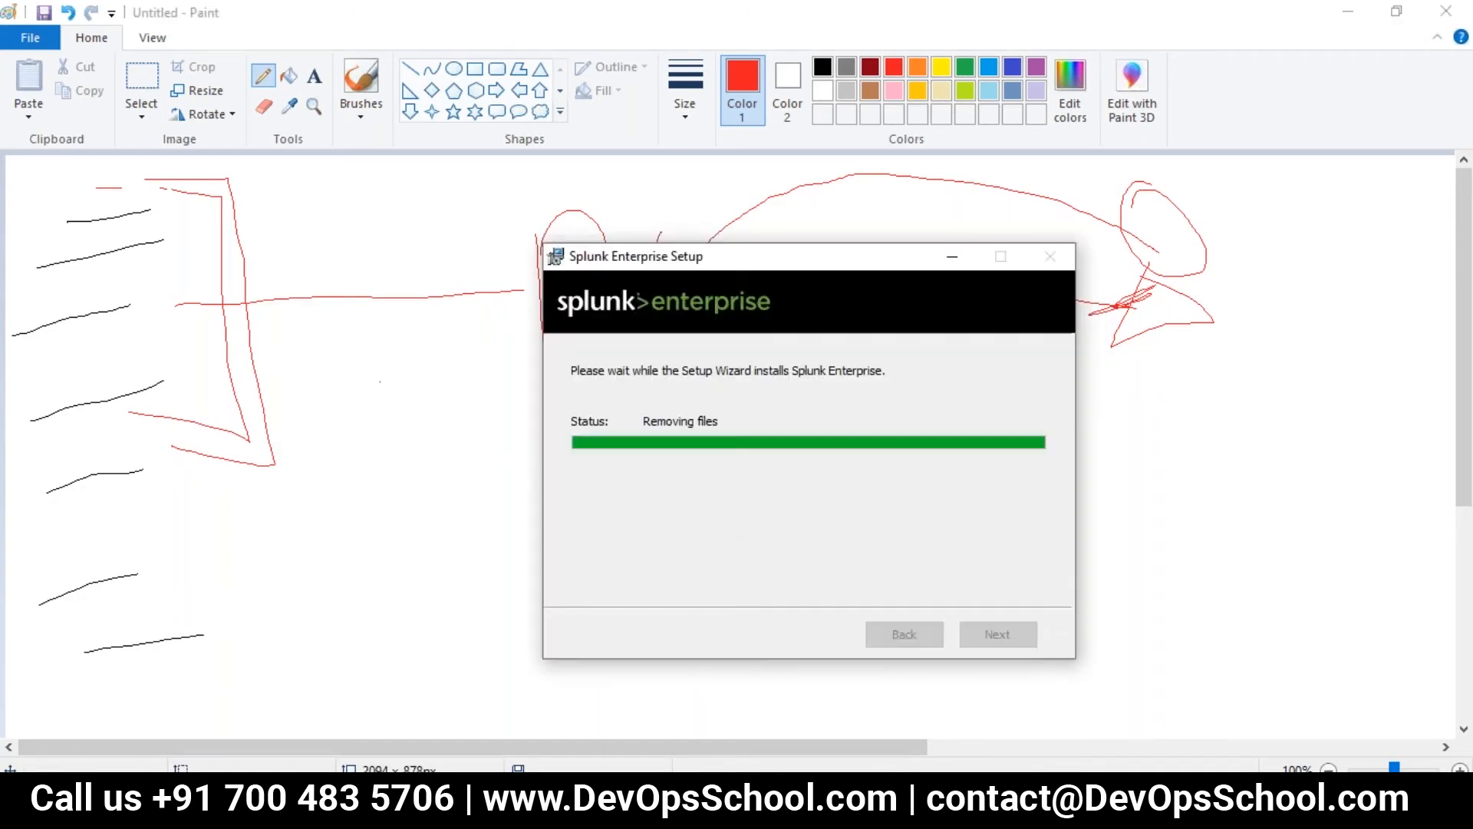
left_click(1183, 729)
left_click_drag(120, 665, 288, 637)
left_click(666, 806)
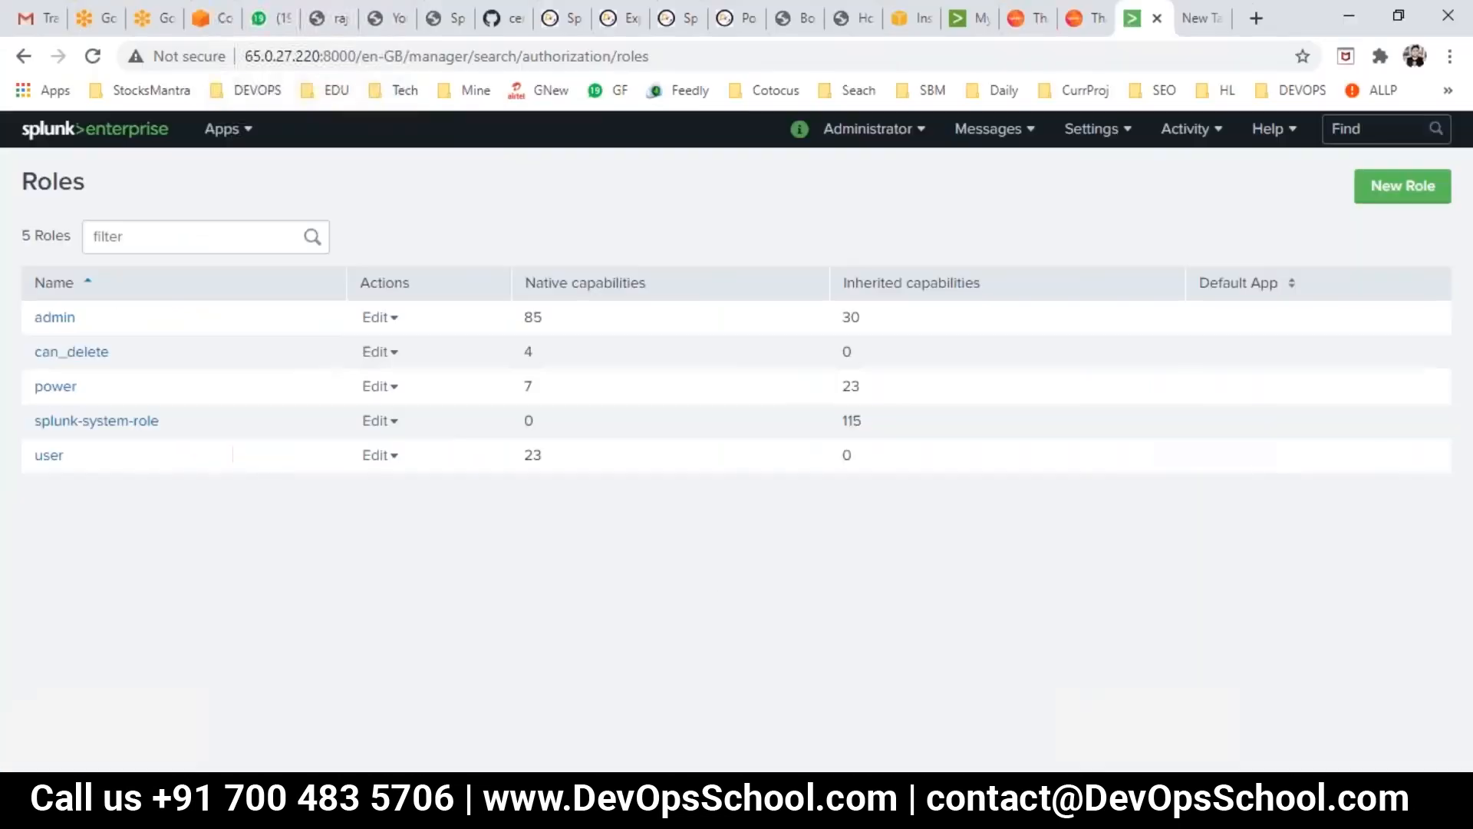
- Start a new role named 'dev'
left_click(1382, 200)
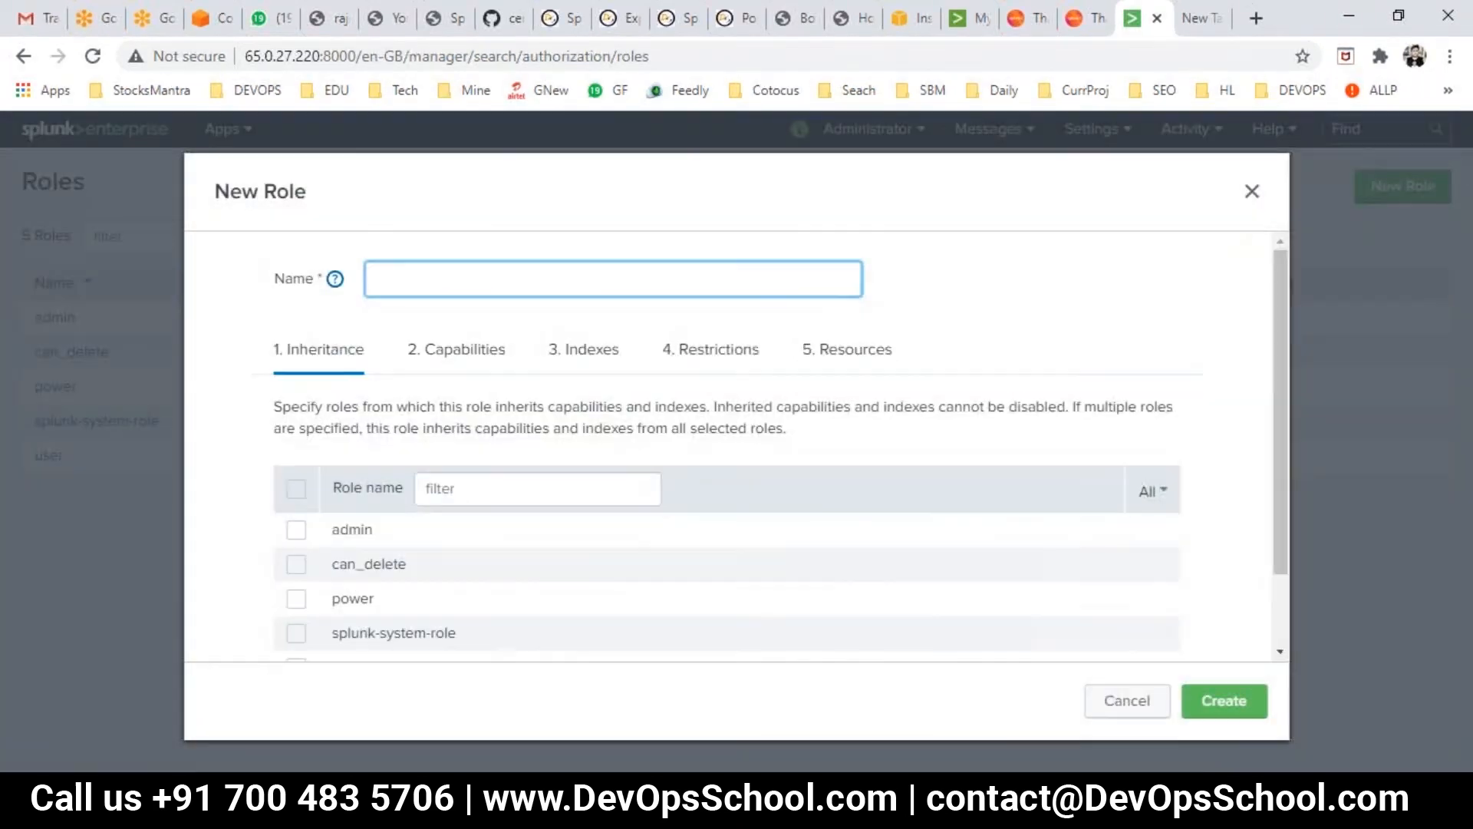
type("dev")
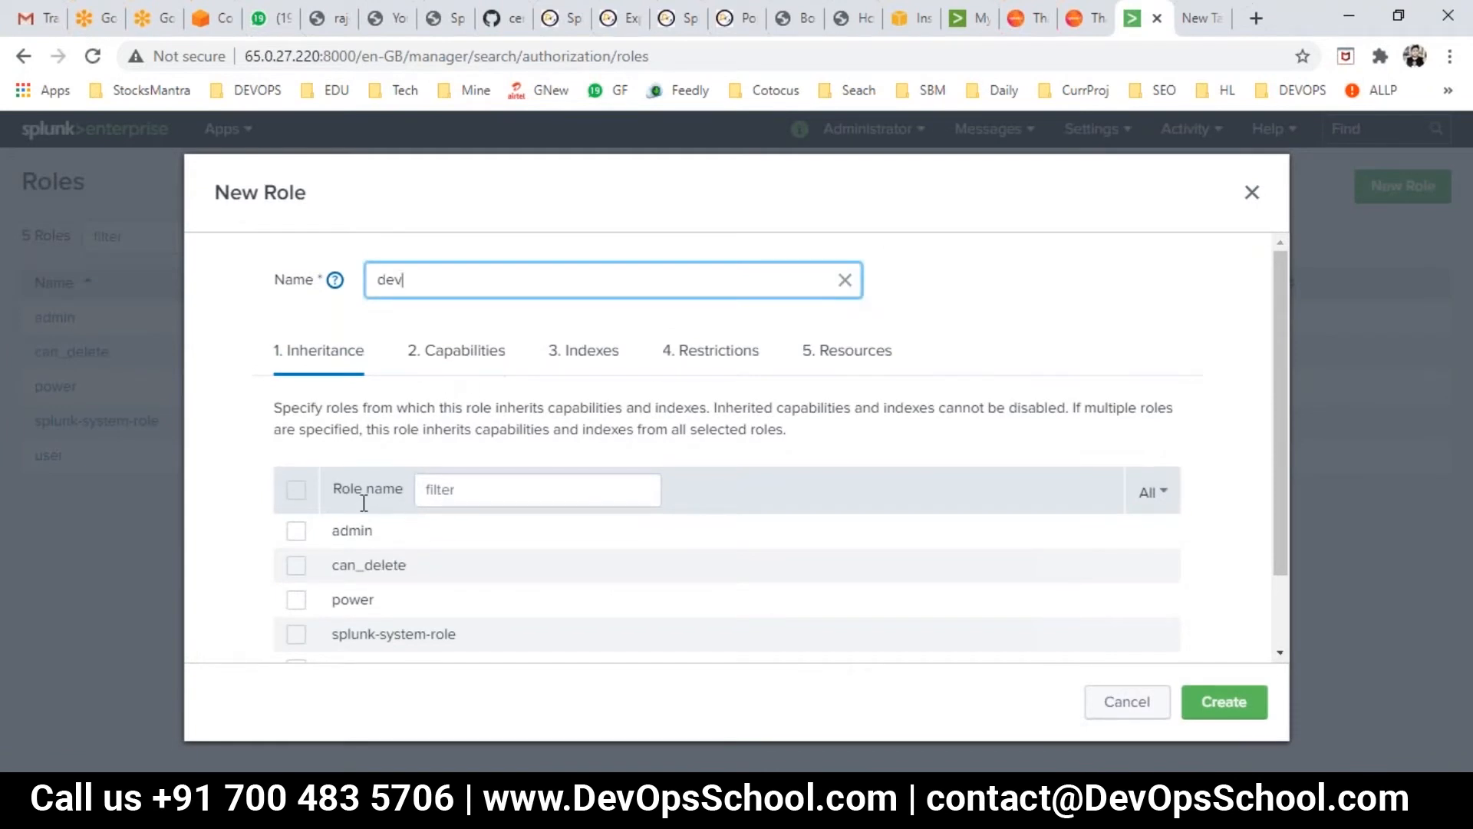
scroll(376, 556, "down", 2)
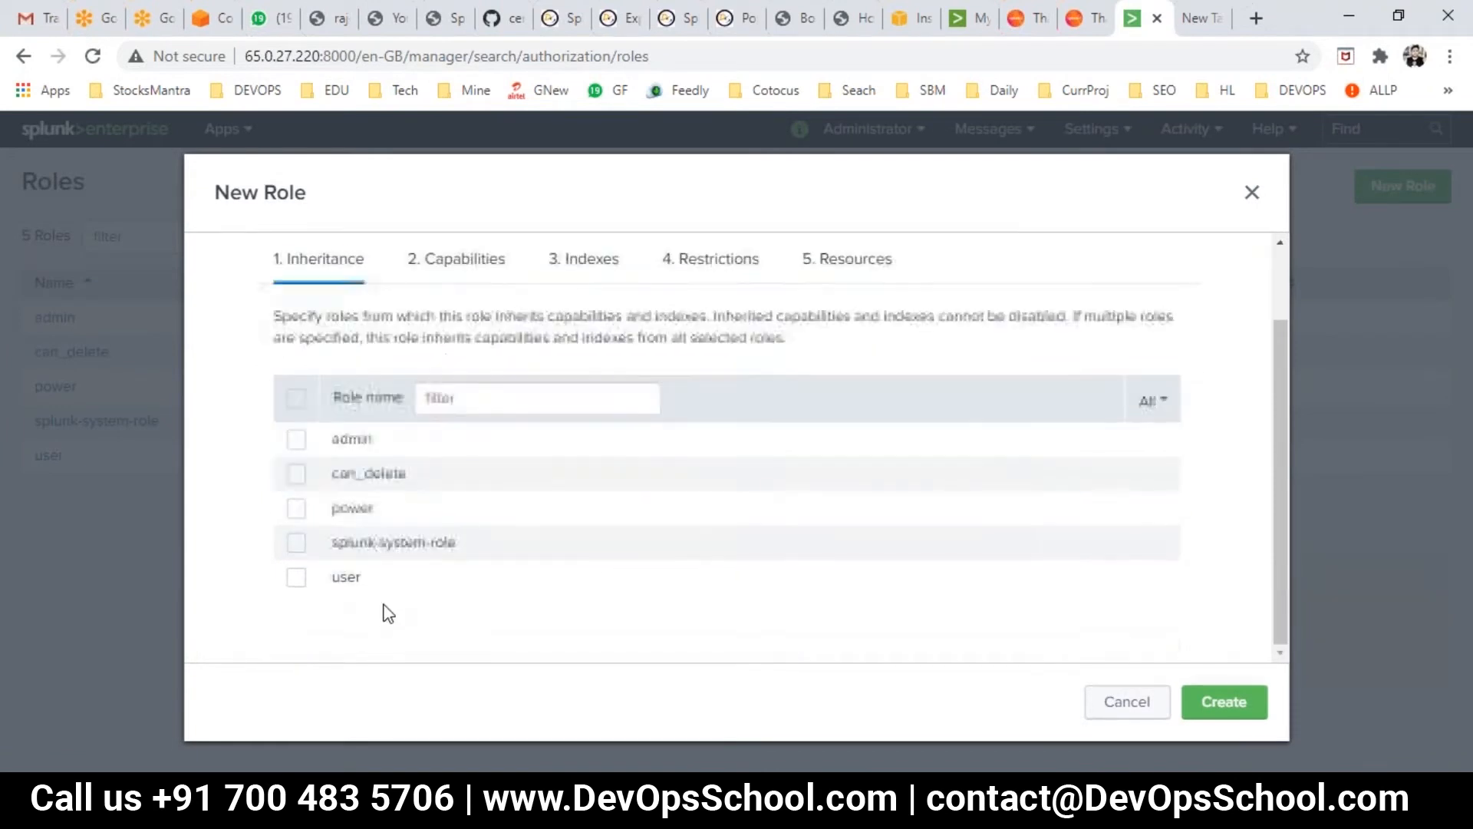
scroll(366, 525, "up", 2)
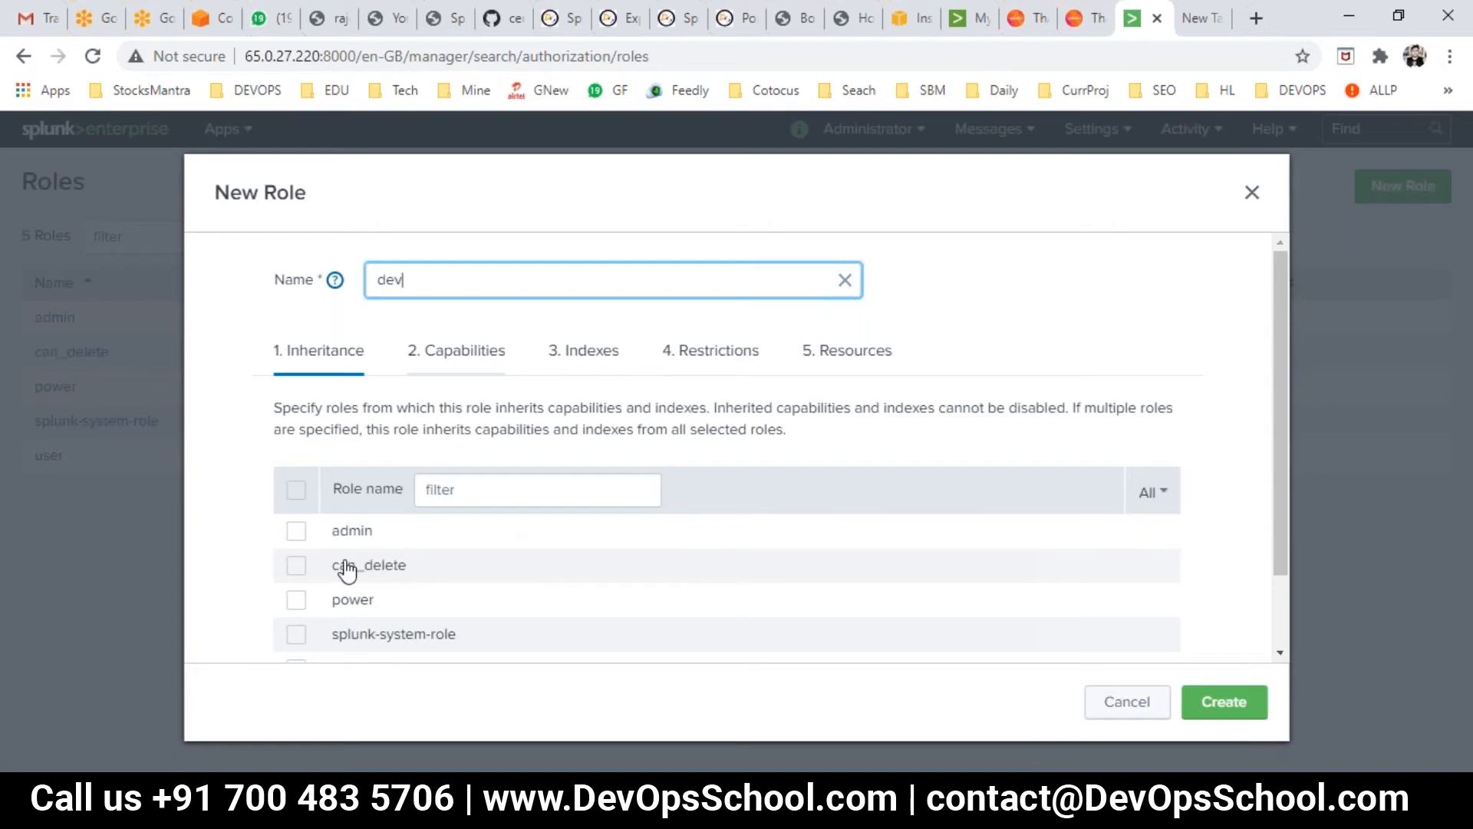
- Scroll through the capabilities available to the dev role
left_click(456, 349)
scroll(456, 350, "down", 2)
scroll(411, 509, "down", 5)
scroll(415, 513, "down", 9)
scroll(415, 512, "down", 15)
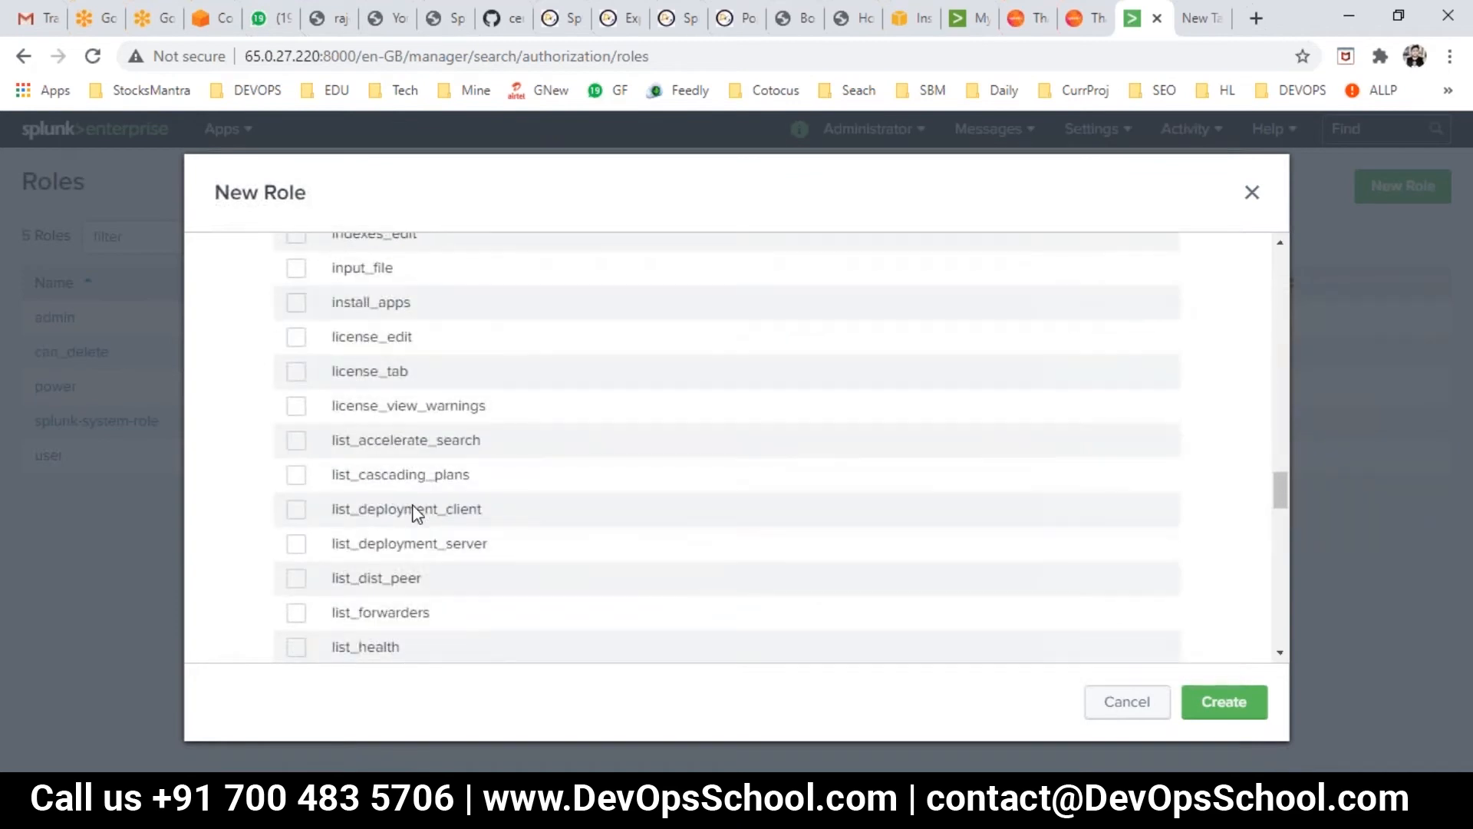
scroll(414, 513, "down", 8)
scroll(415, 513, "down", 12)
scroll(414, 513, "up", 20)
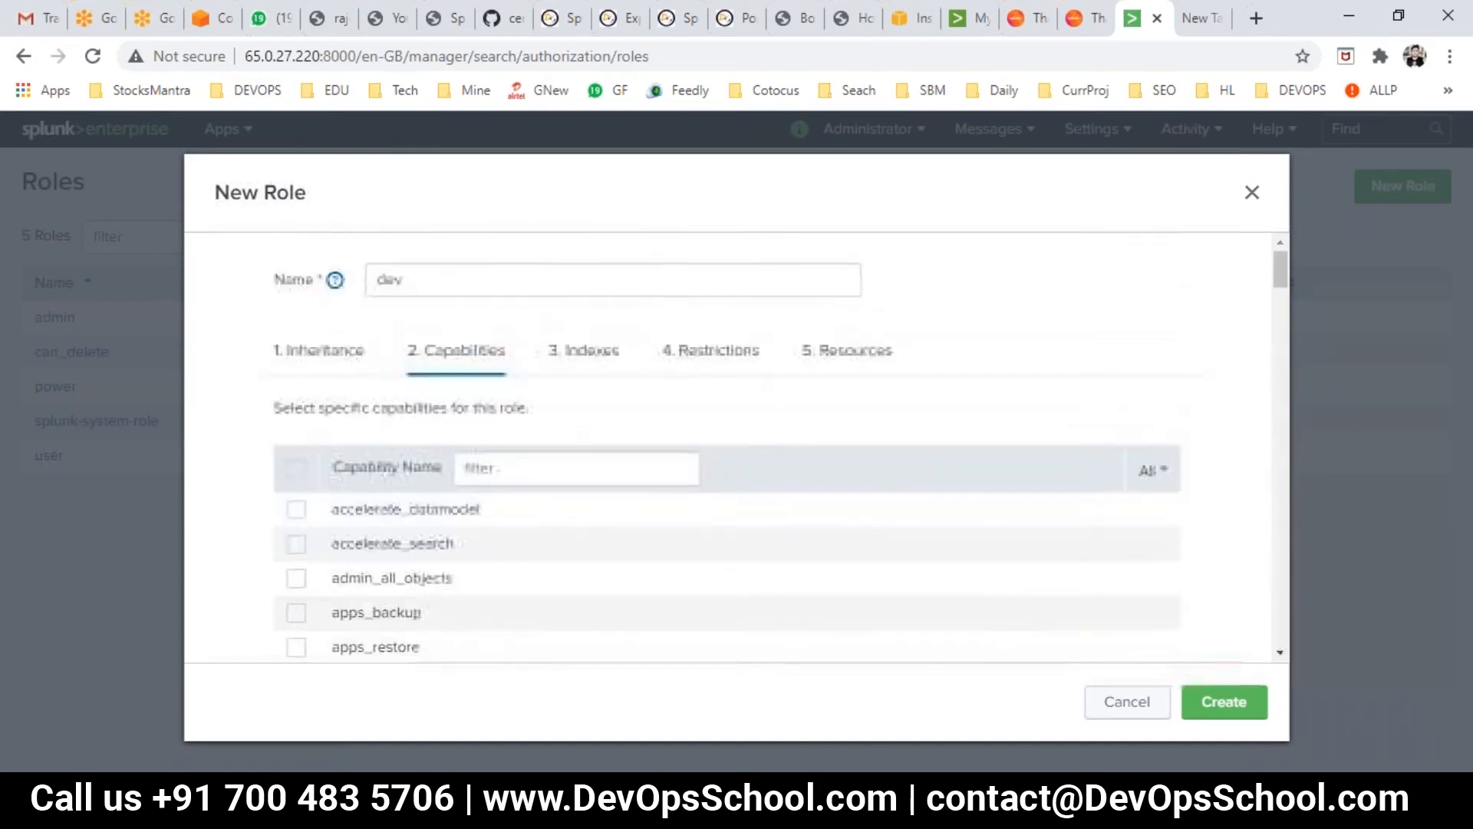
- Review the dev role's Indexes, Restrictions and Resources tabs, then cancel without creating it
left_click(582, 354)
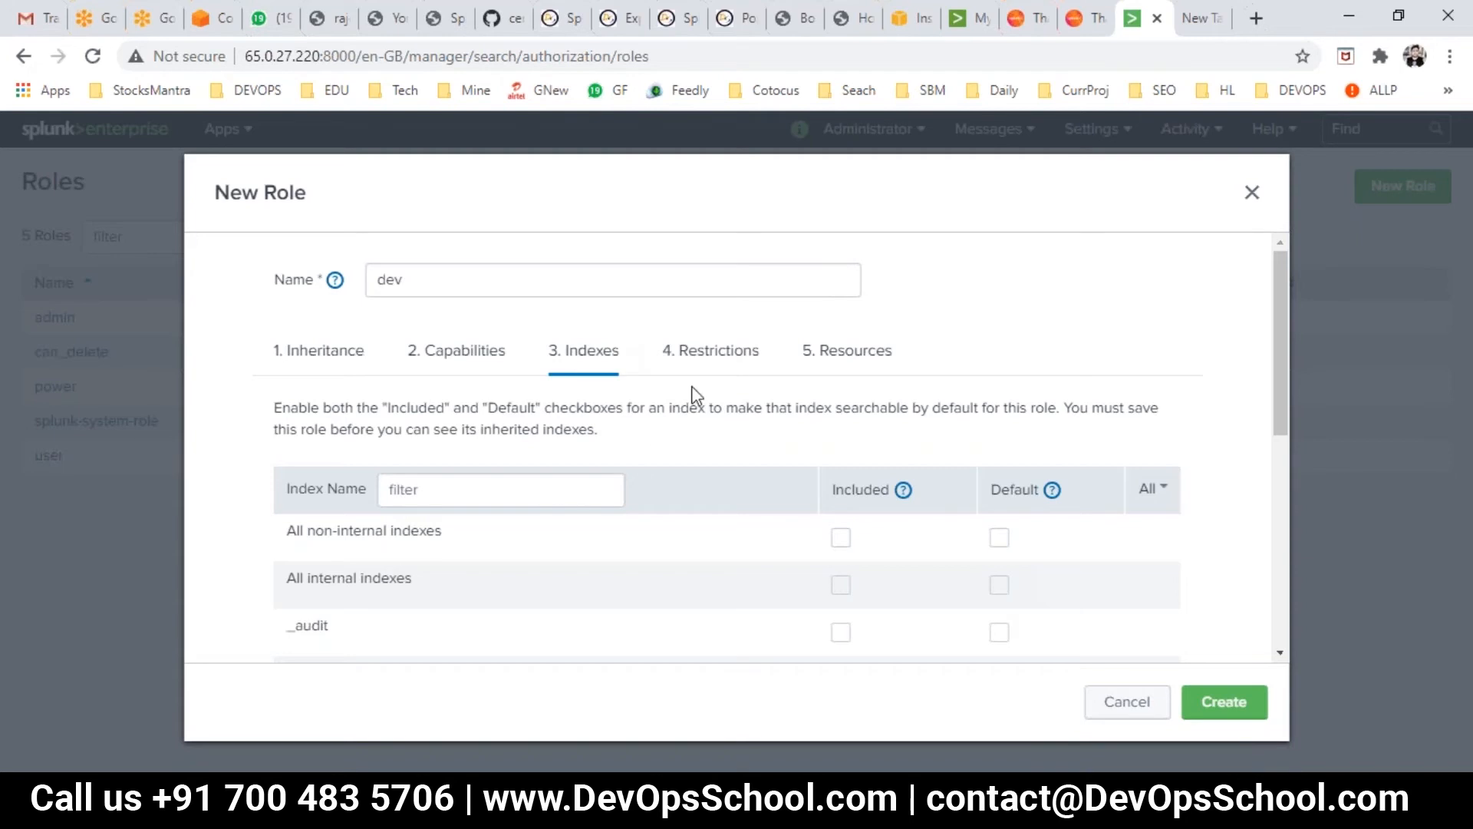
left_click(707, 356)
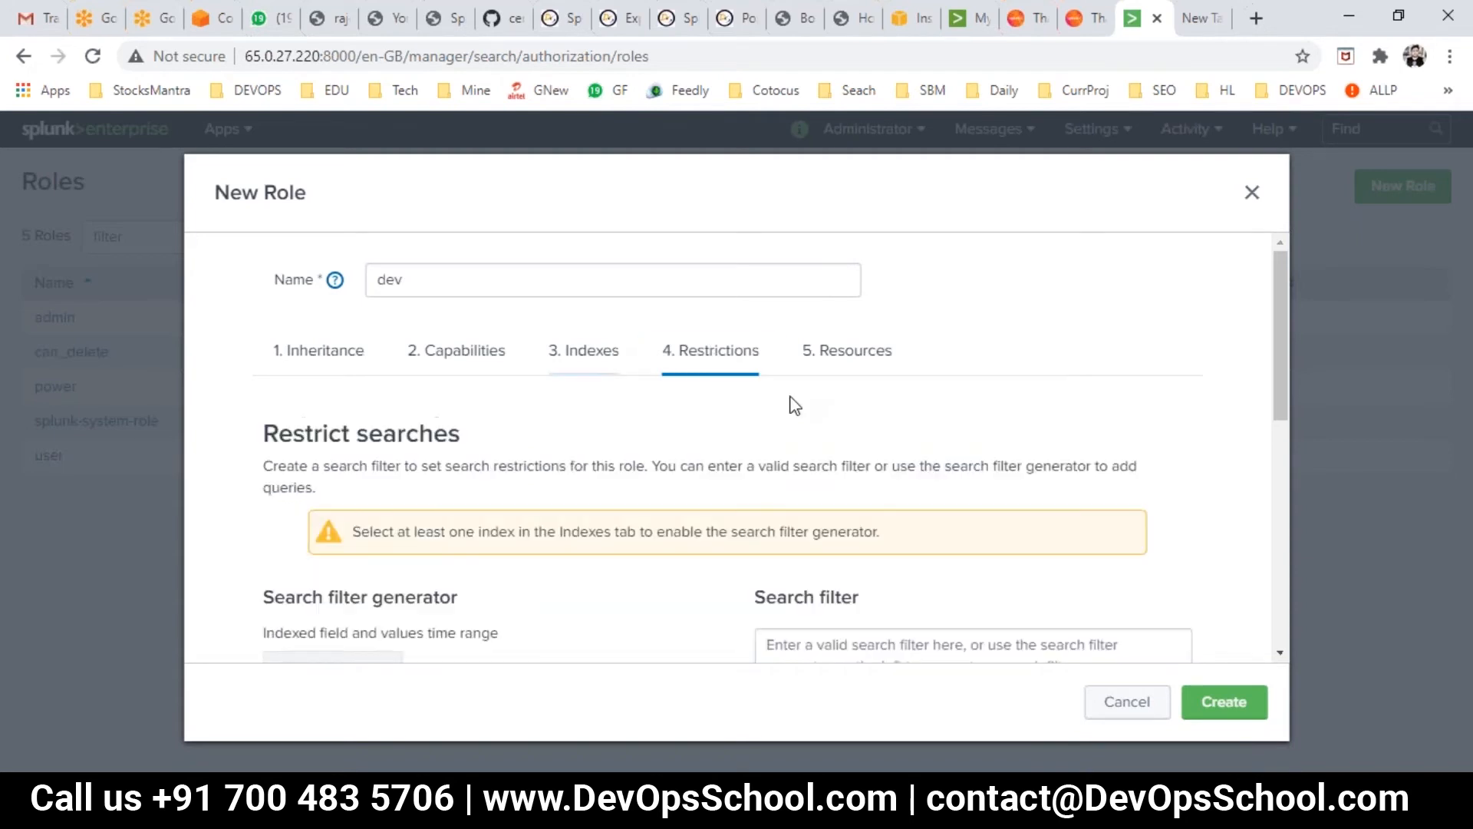
scroll(675, 493, "down", 3)
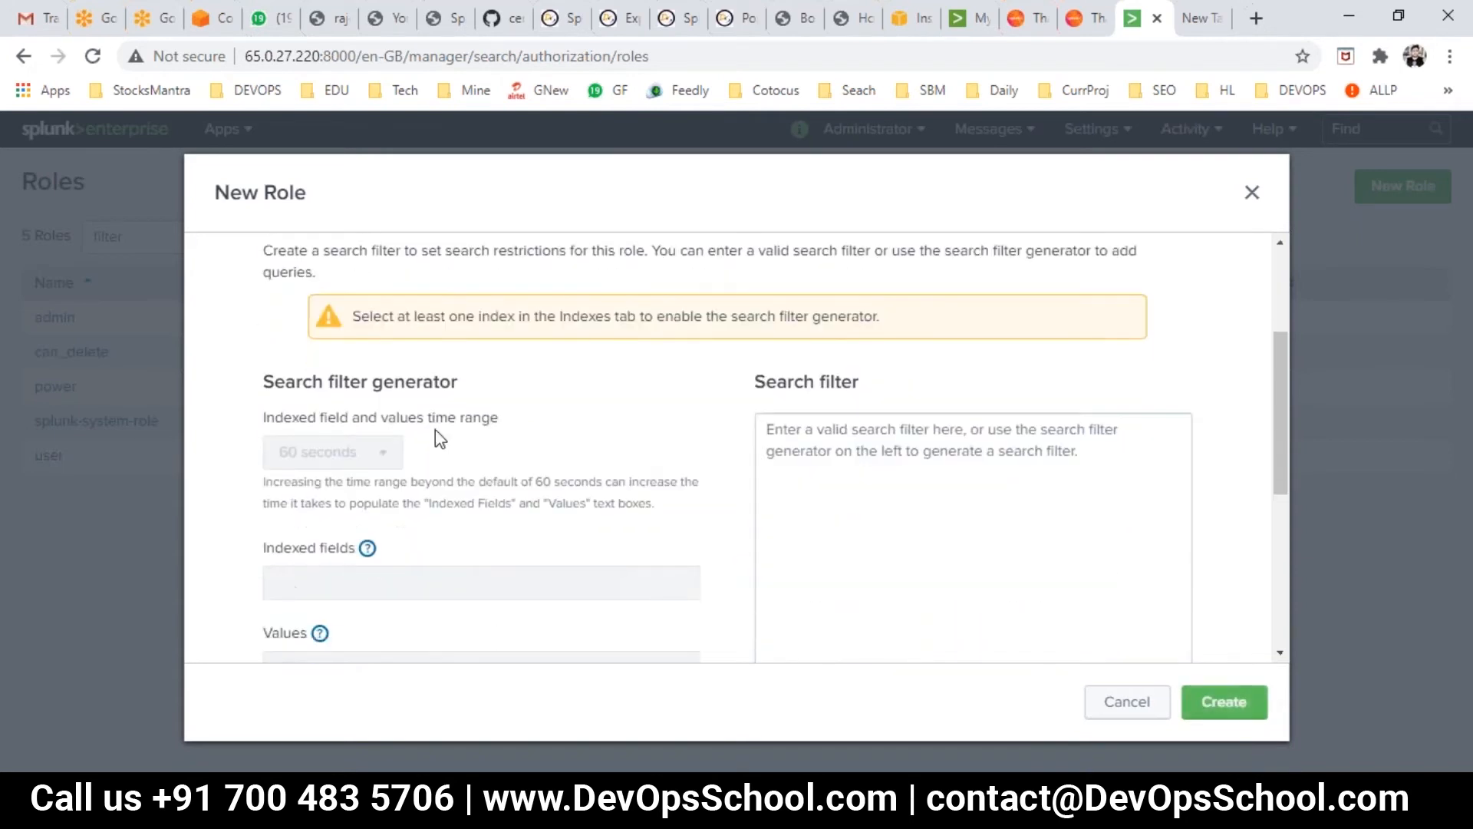
scroll(826, 362, "up", 3)
left_click(827, 357)
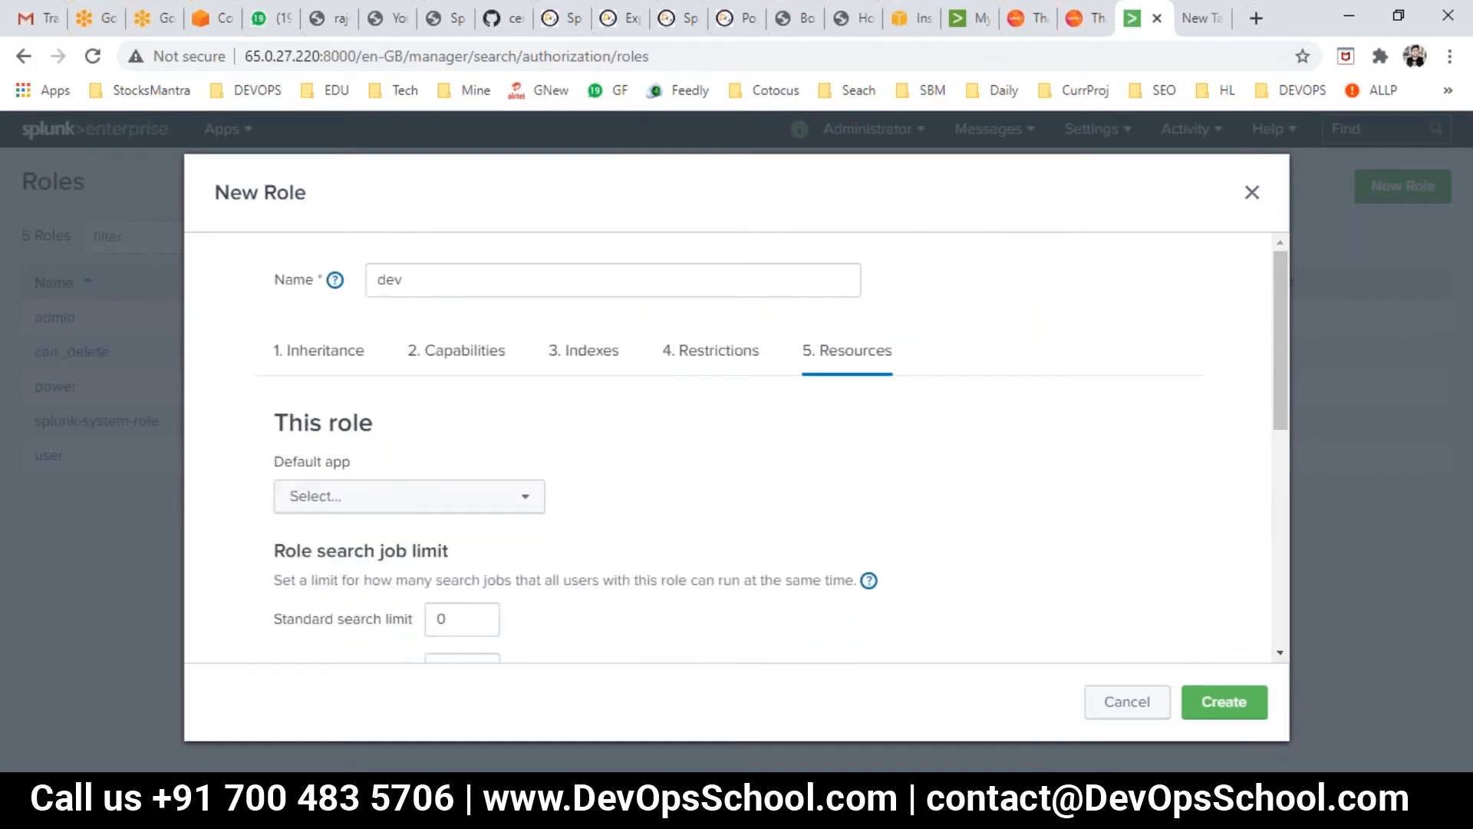
scroll(733, 570, "down", 5)
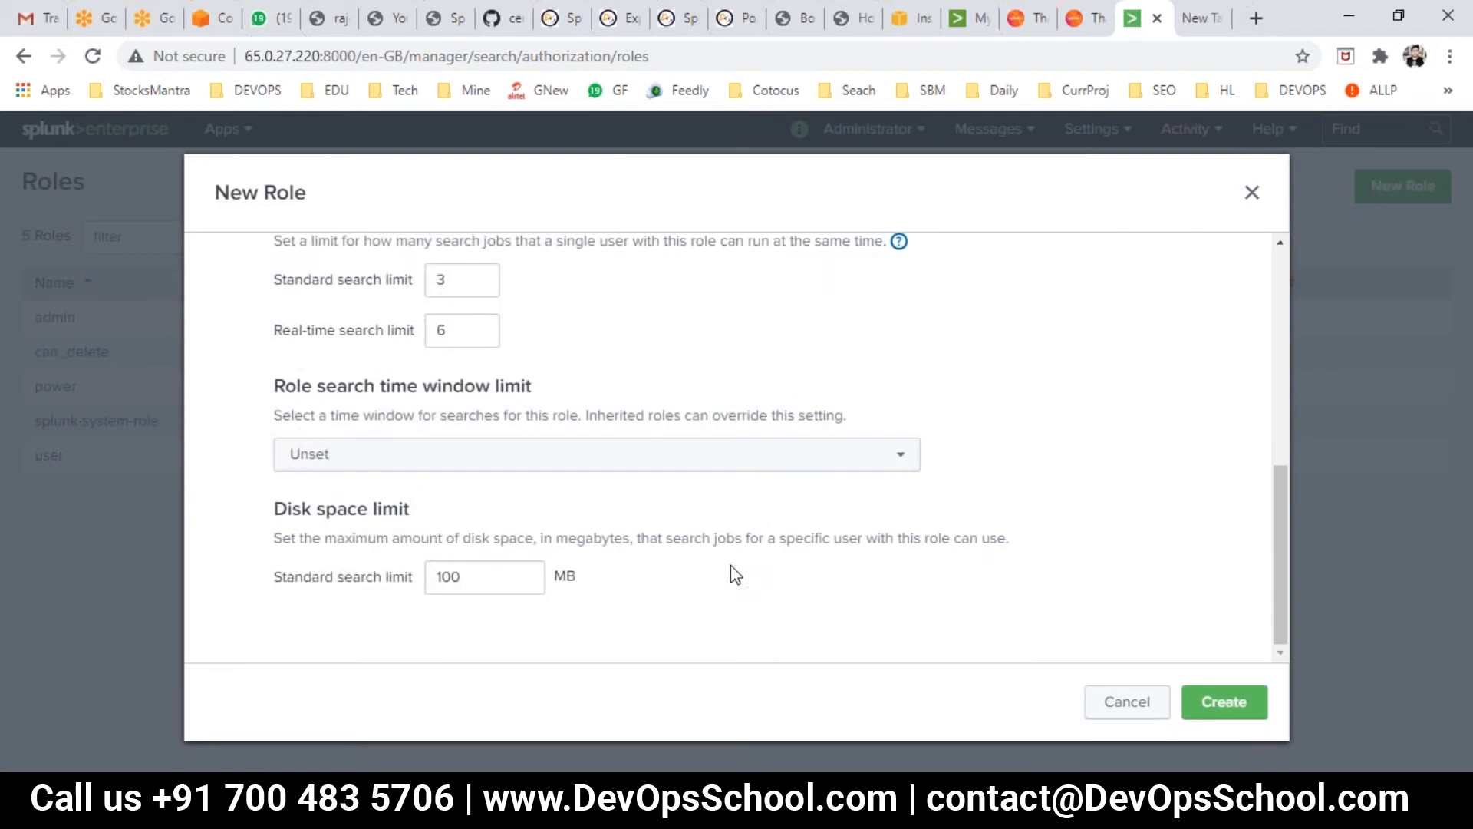
left_click(1127, 703)
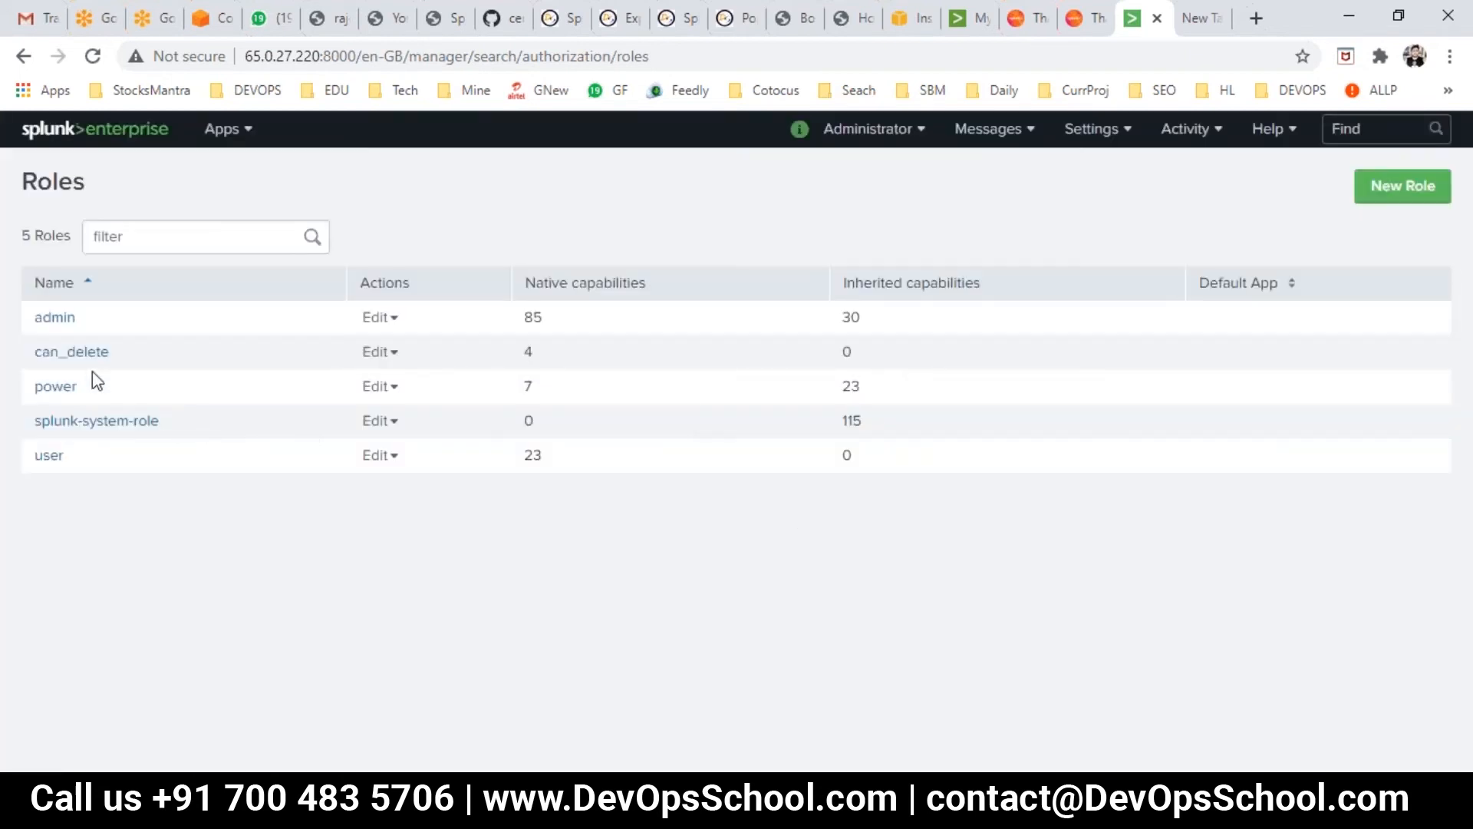
- Highlight the admin, can_delete, power and user role names in the Roles table
left_click_drag(49, 328, 33, 319)
left_click_drag(110, 352, 33, 352)
left_click_drag(95, 398, 37, 398)
left_click_drag(66, 455, 33, 456)
left_click_drag(83, 388, 33, 379)
- Highlight the power role's capability count and the power and can_delete rows, then open Settings > Users
left_click_drag(535, 385, 514, 378)
left_click_drag(860, 386, 37, 392)
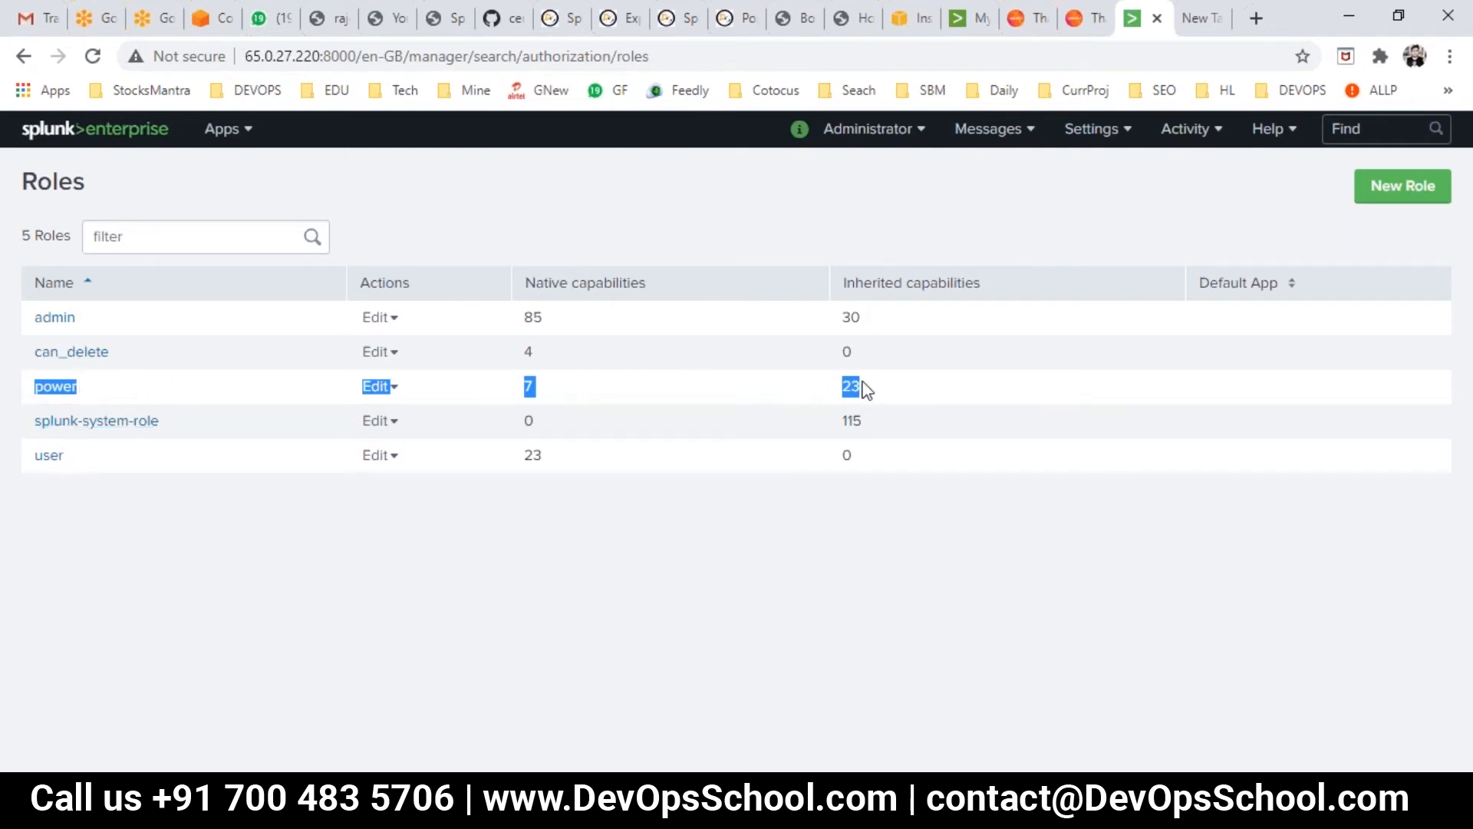
left_click_drag(871, 359, 50, 353)
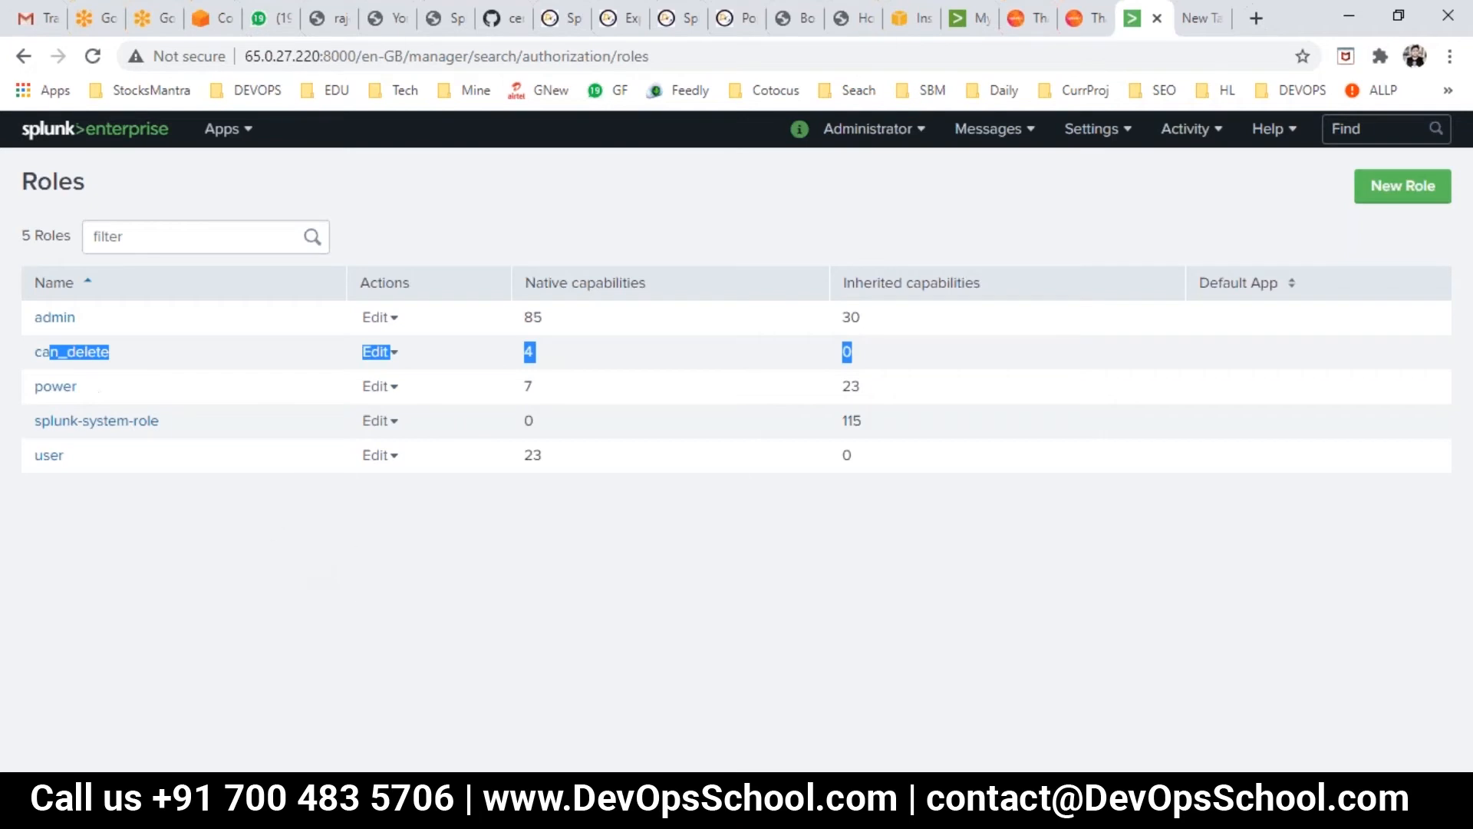
left_click(1082, 138)
left_click(1210, 565)
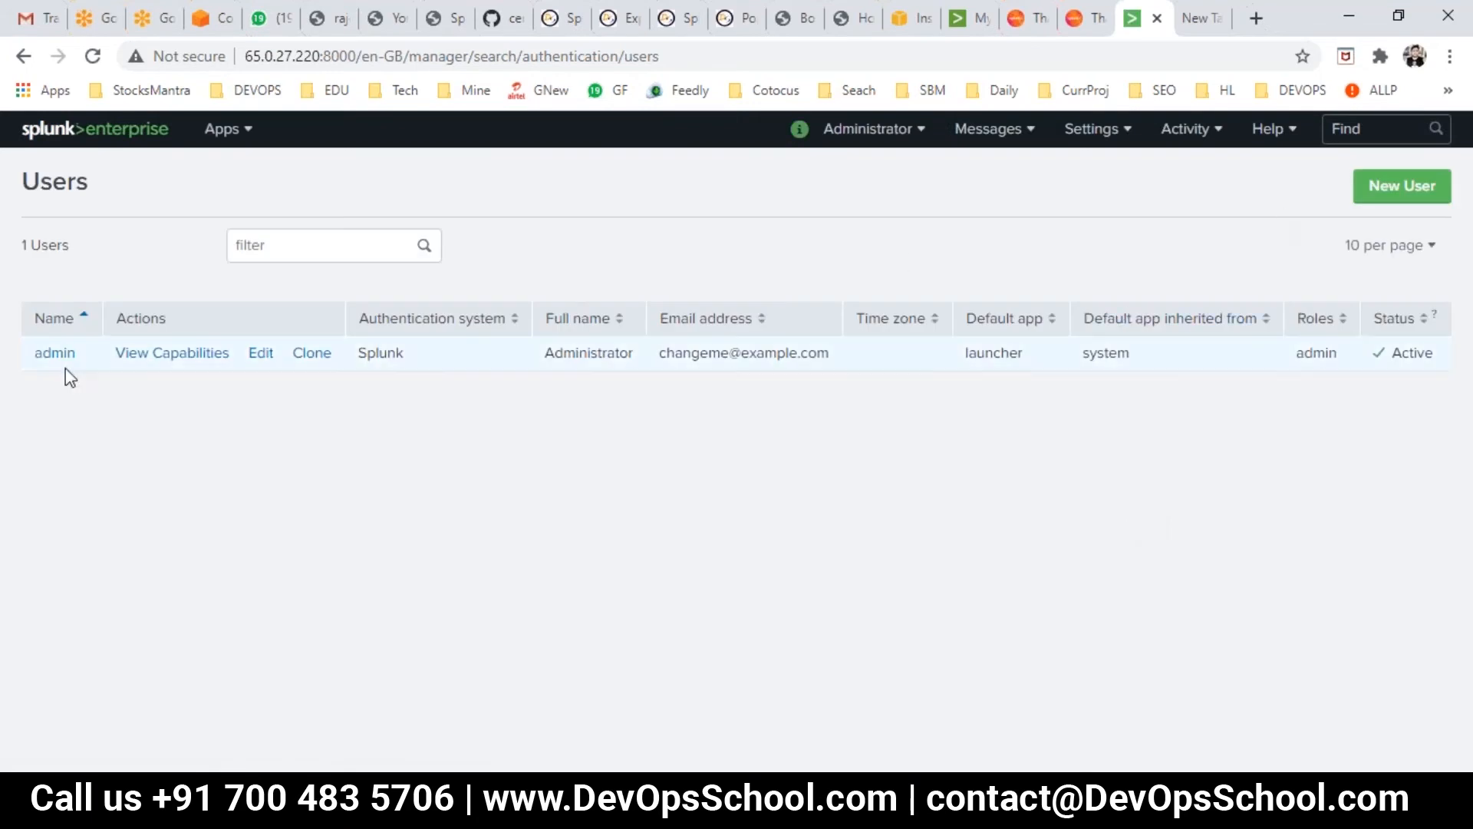
- Start a new user and fill in the username, full name, email, password and confirmation
left_click(1381, 188)
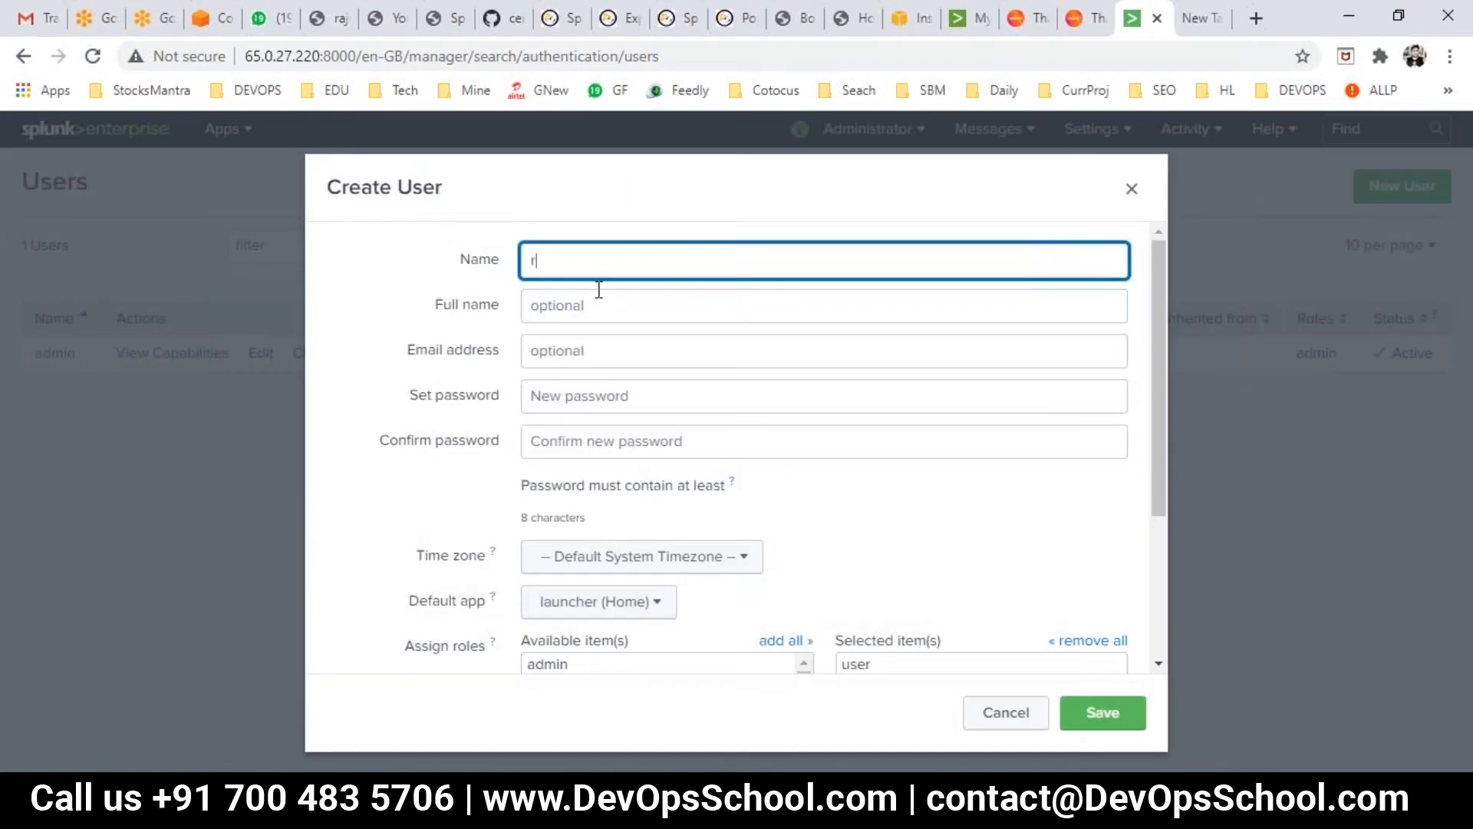
key("Tab")
type("r")
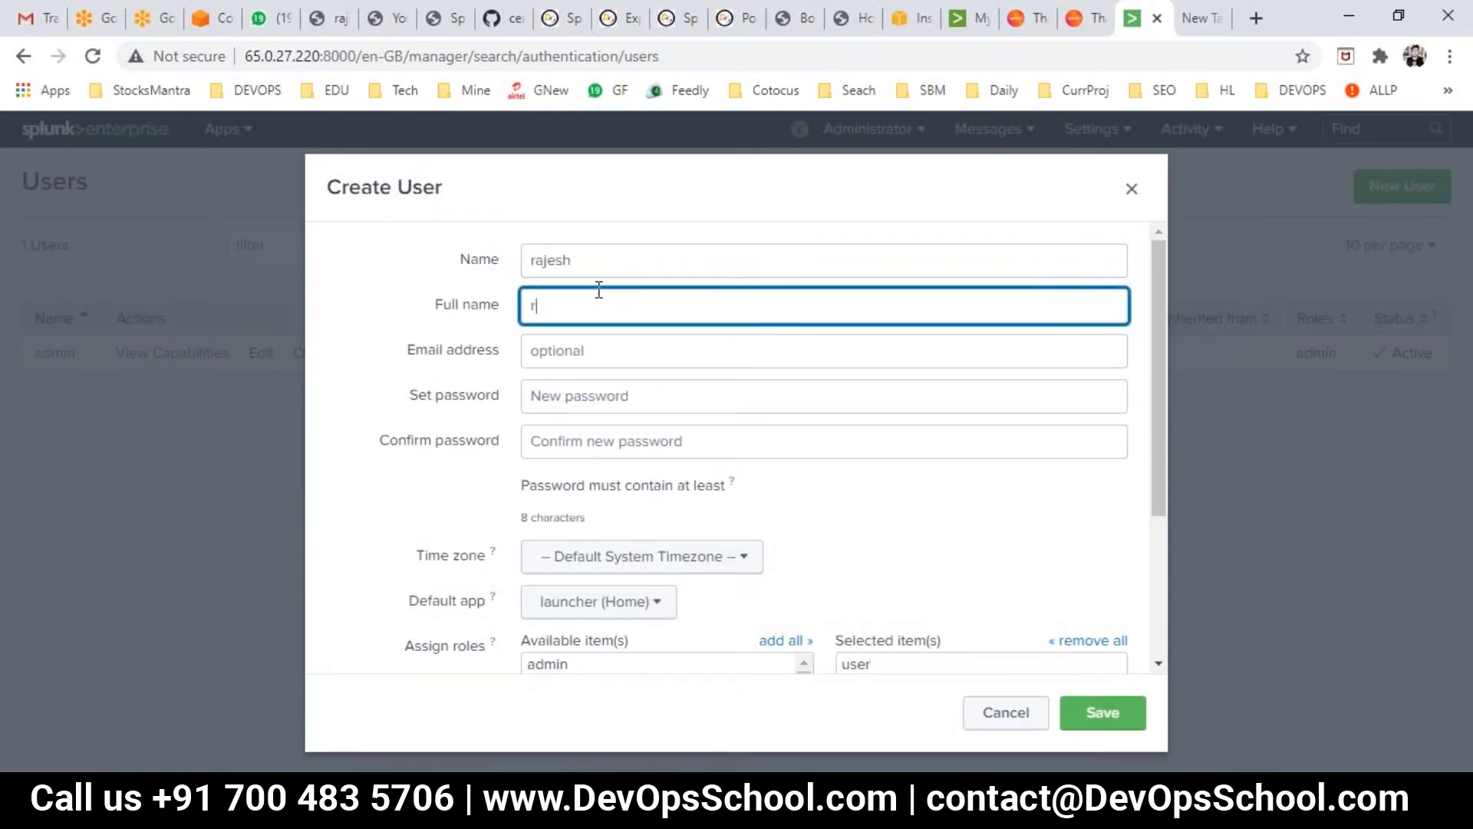
key("Tab")
type("raj")
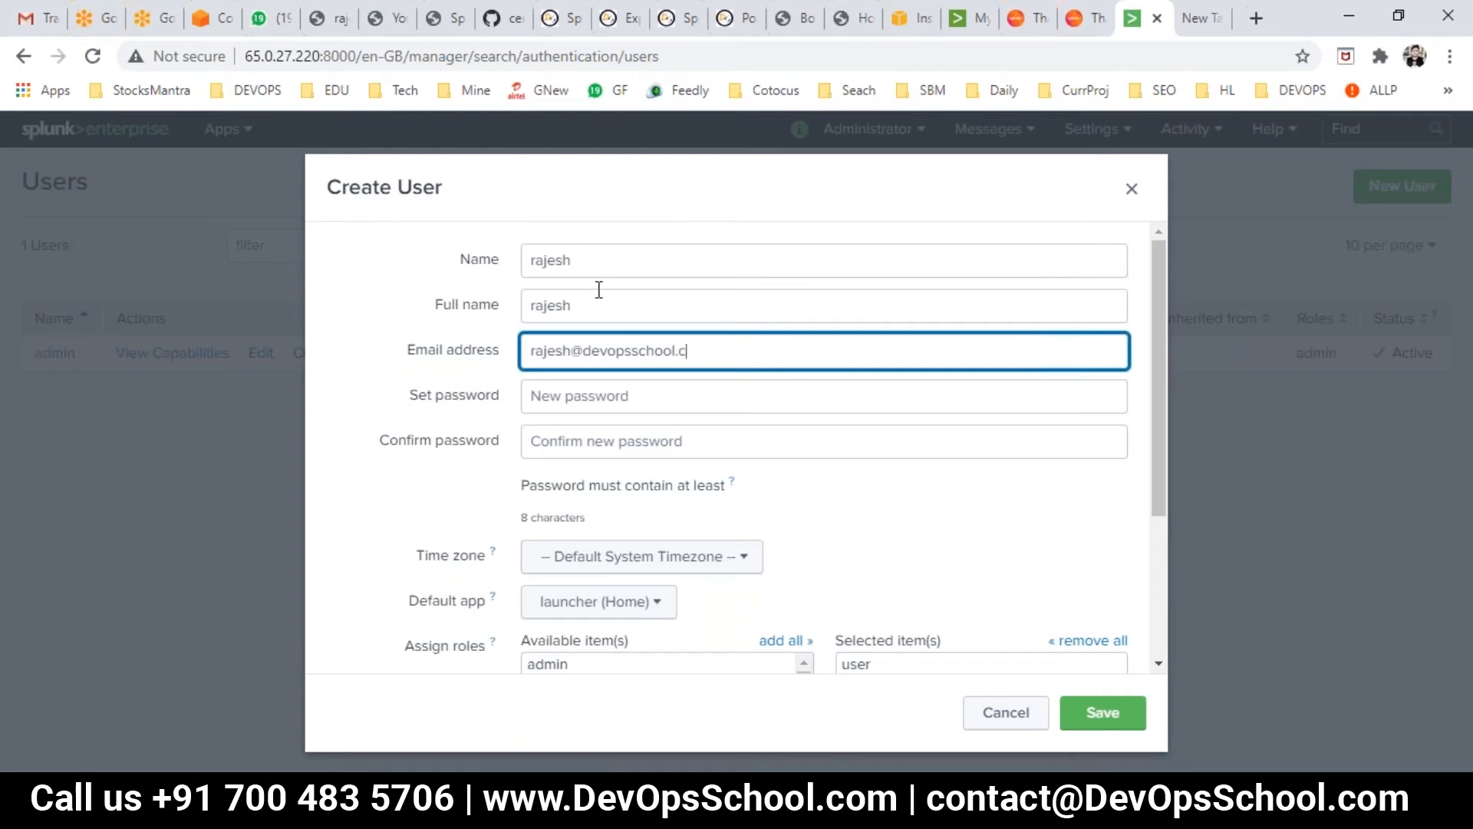
key("Tab")
type("raje•••••")
key("Tab")
type("••")
key("Tab")
- Assign the power role to the user and remove the default user role
scroll(599, 290, "down", 3)
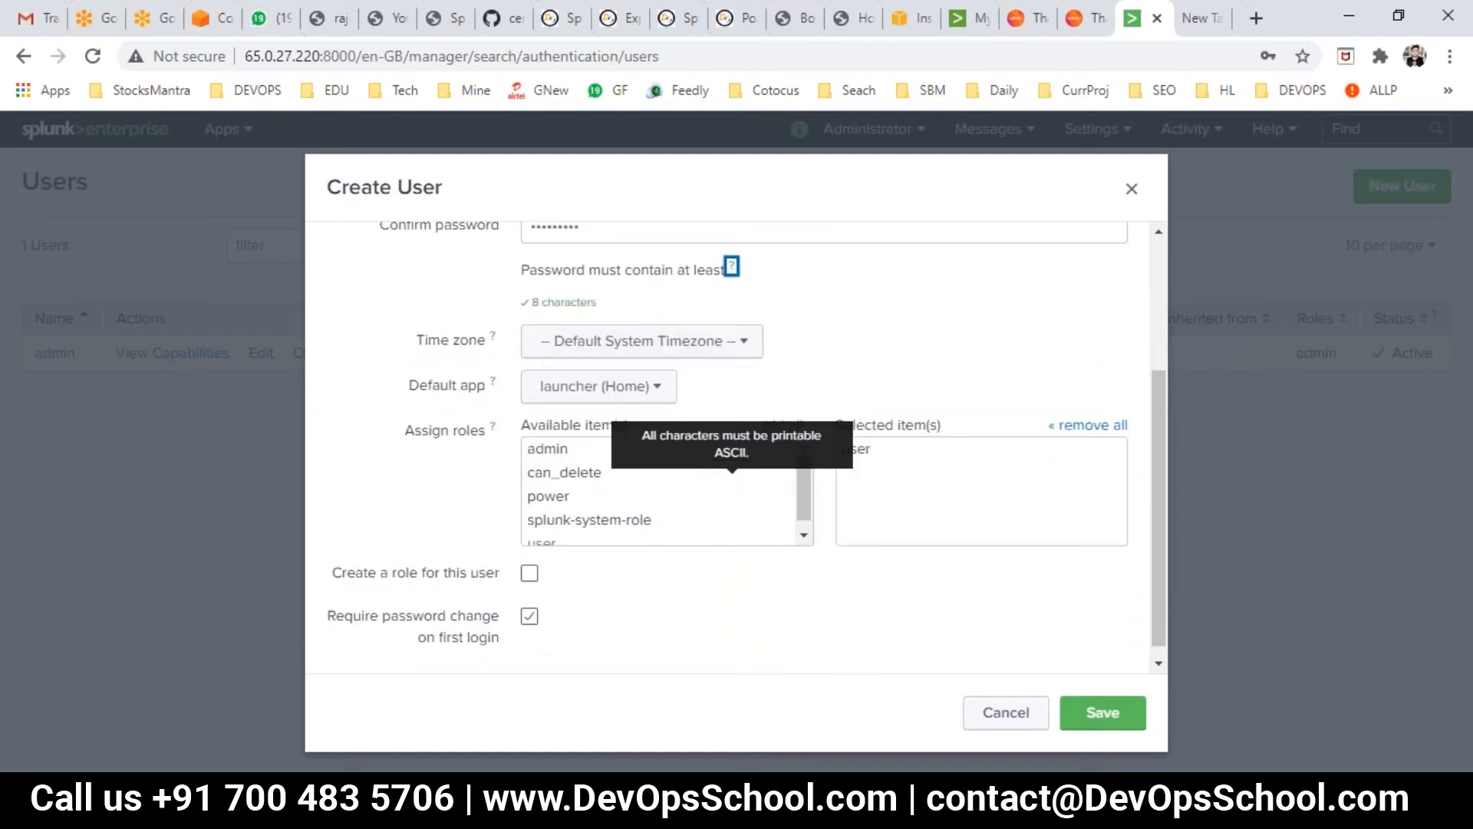
left_click(400, 464)
left_click(577, 499)
left_click(857, 473)
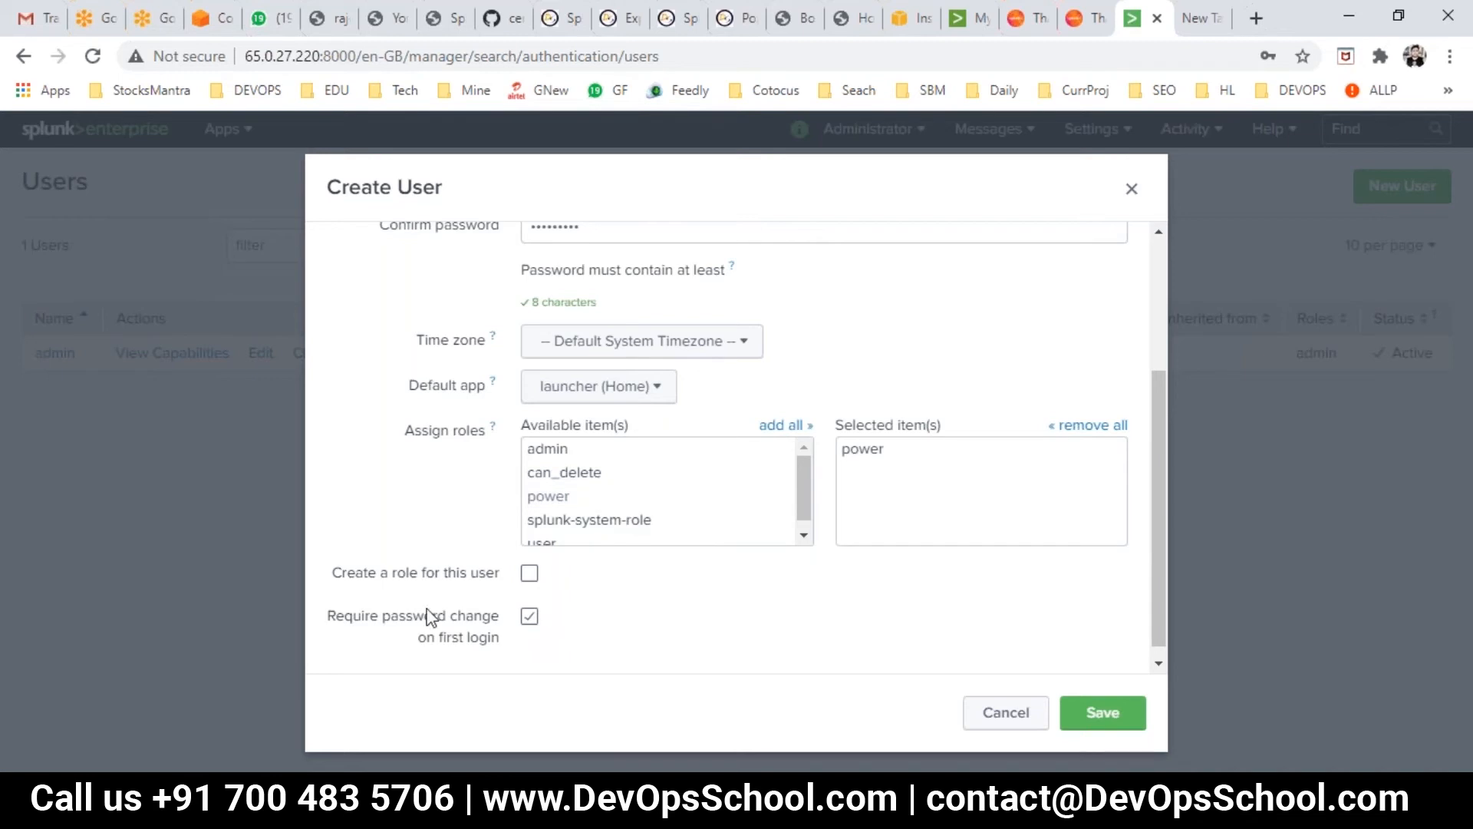
- Untick 'Require password change on first login', leave the default app unchanged, and save the user
left_click_drag(349, 577, 486, 579)
left_click(487, 580)
left_click_drag(384, 623, 453, 623)
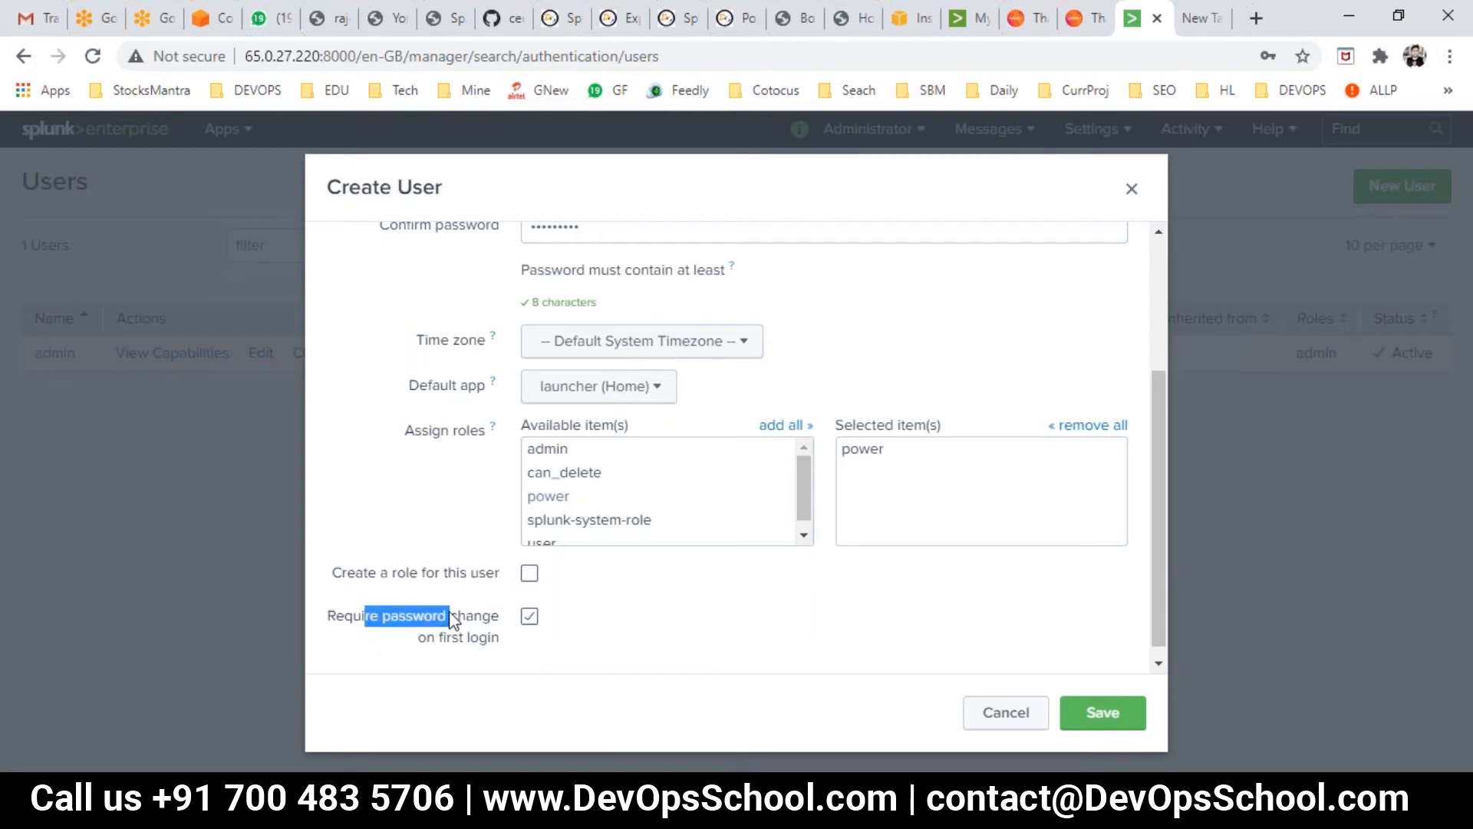
left_click(534, 618)
scroll(795, 648, "up", 3)
left_click_drag(409, 601, 440, 602)
left_click(603, 612)
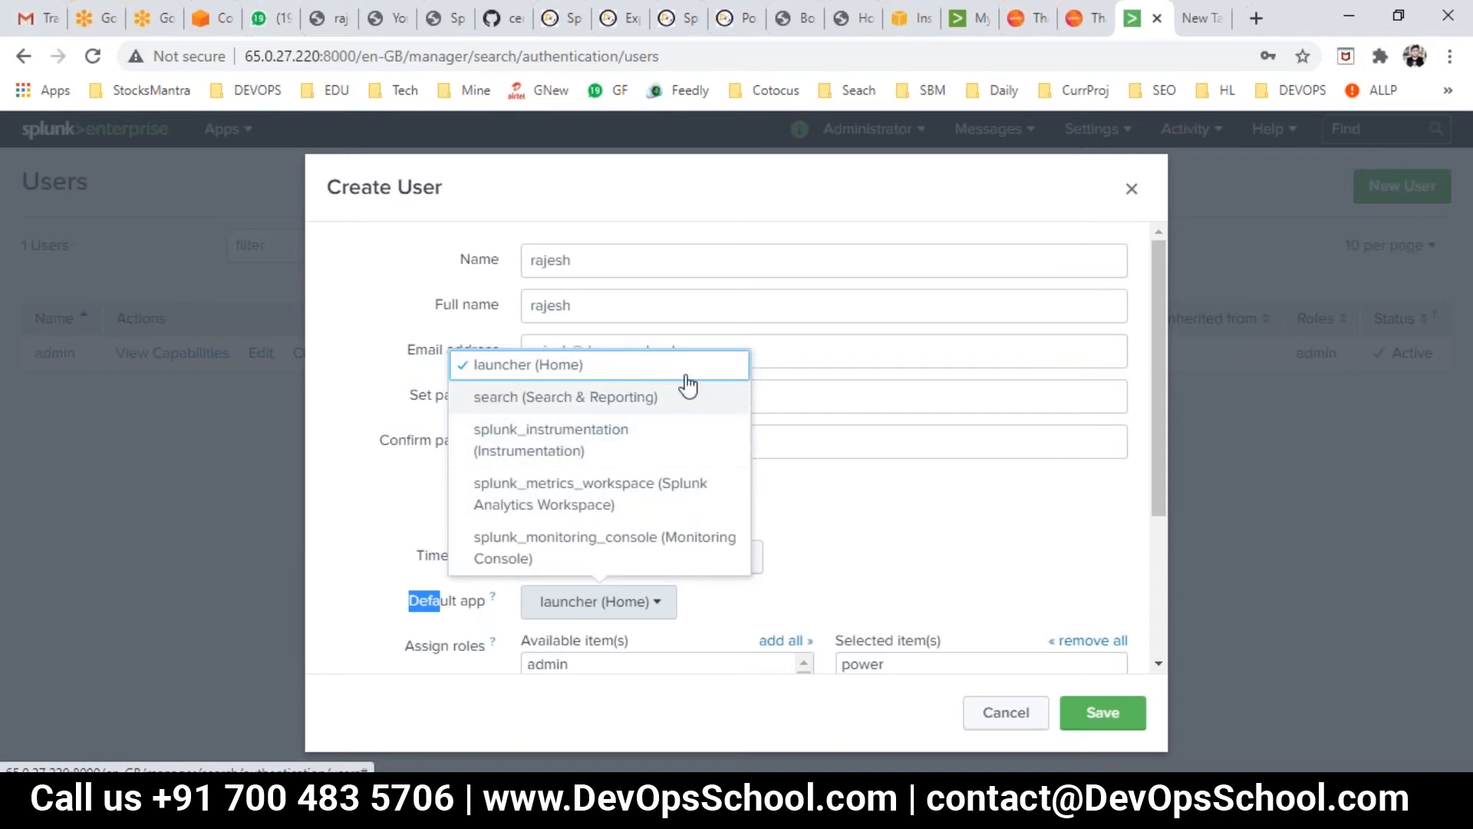
left_click(348, 519)
scroll(1039, 660, "down", 3)
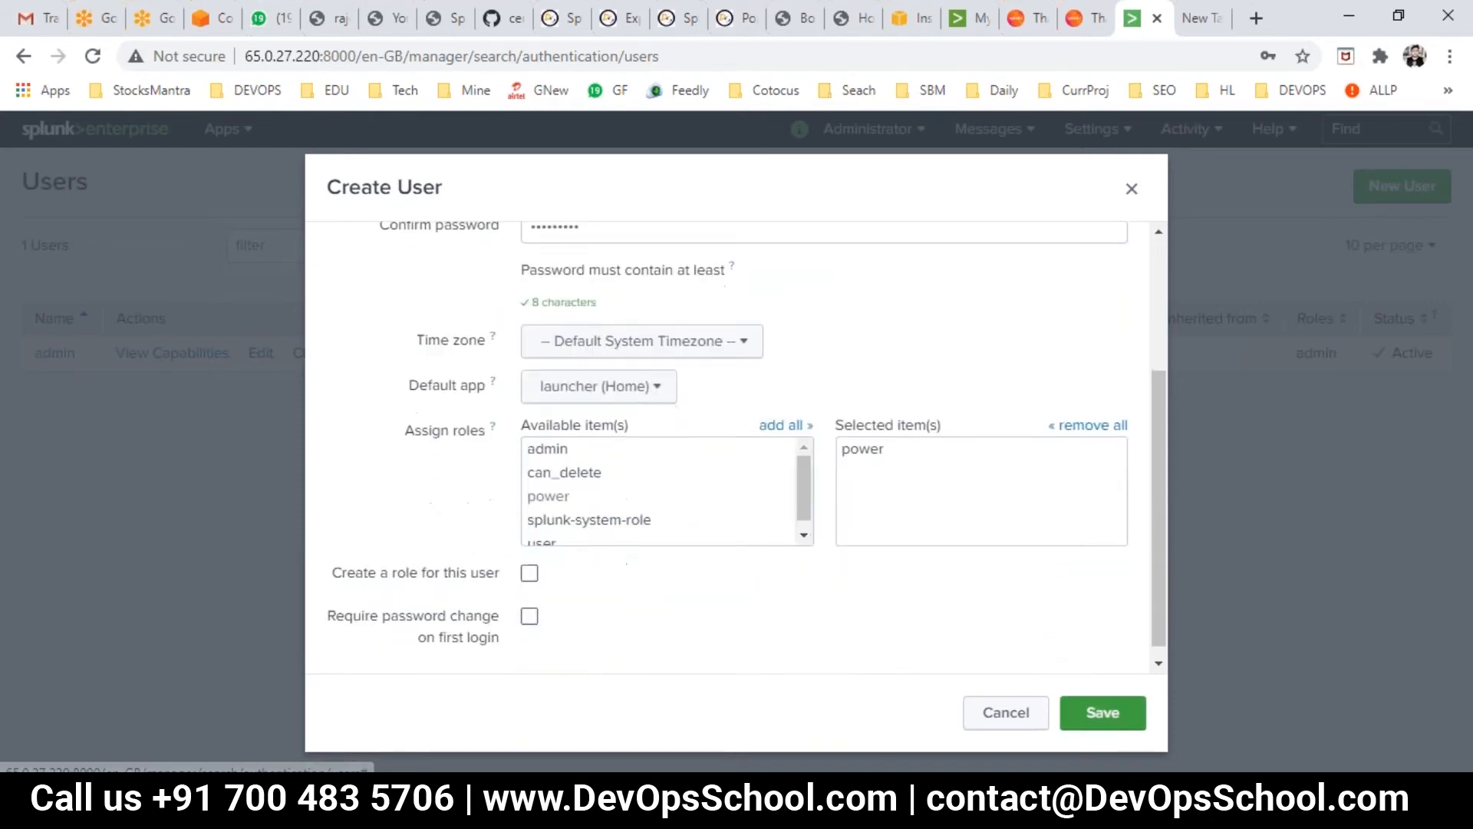
left_click(1103, 713)
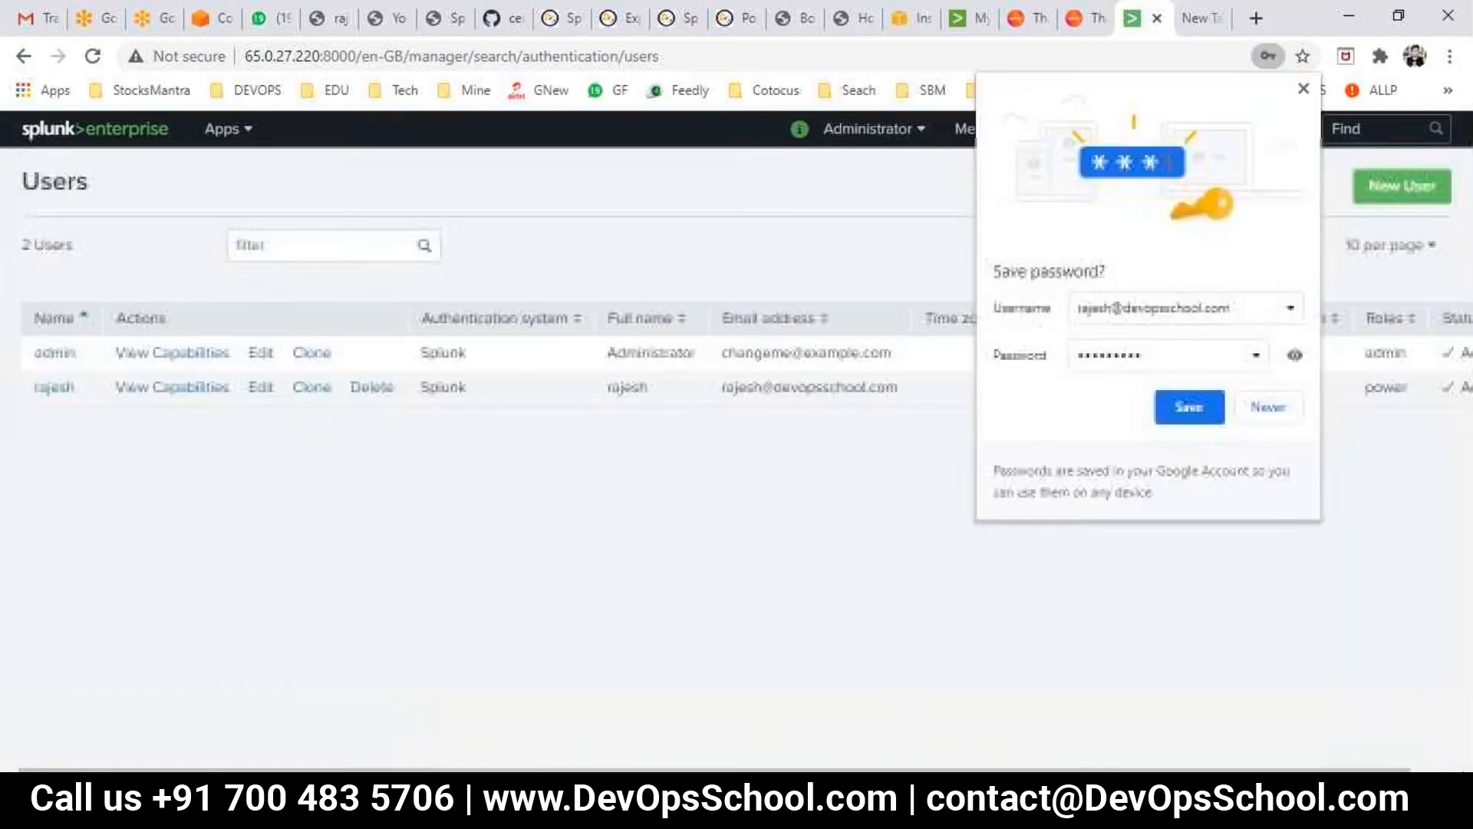
- Dismiss Chrome's password prompt, point out the new user's full name, and go to Settings > Roles
left_click(926, 368)
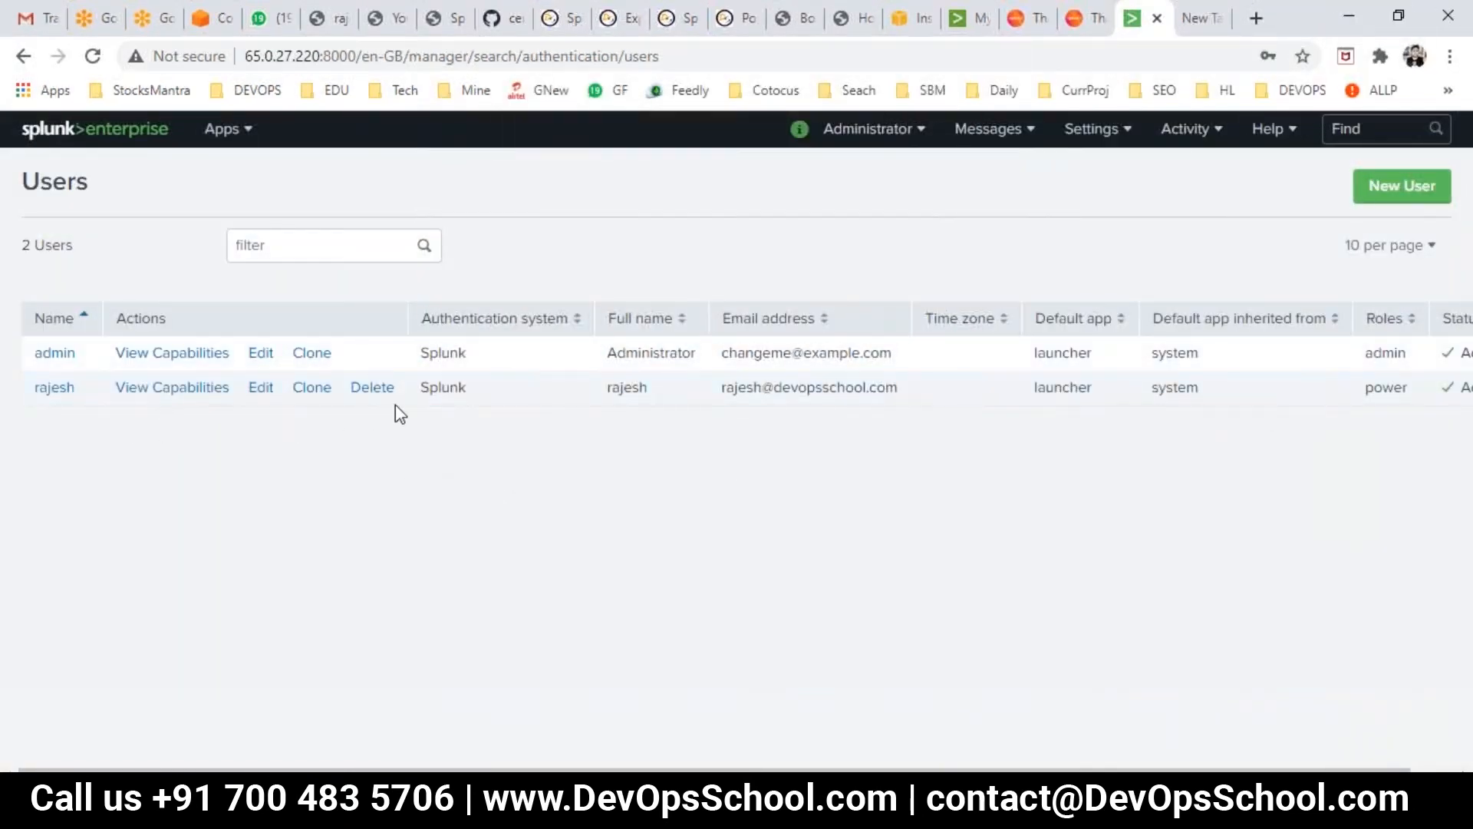
left_click_drag(648, 389, 576, 394)
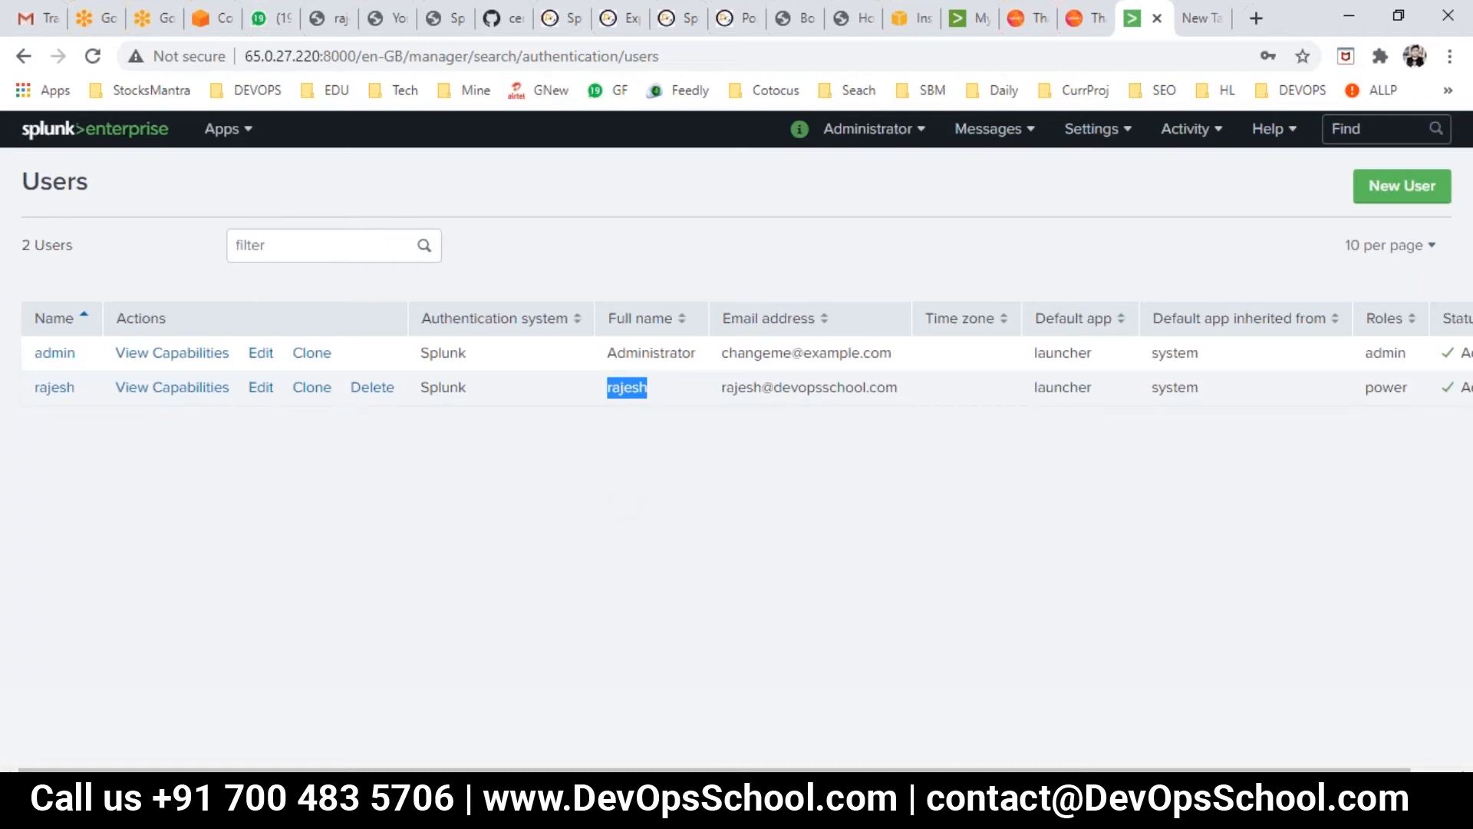
left_click(1091, 131)
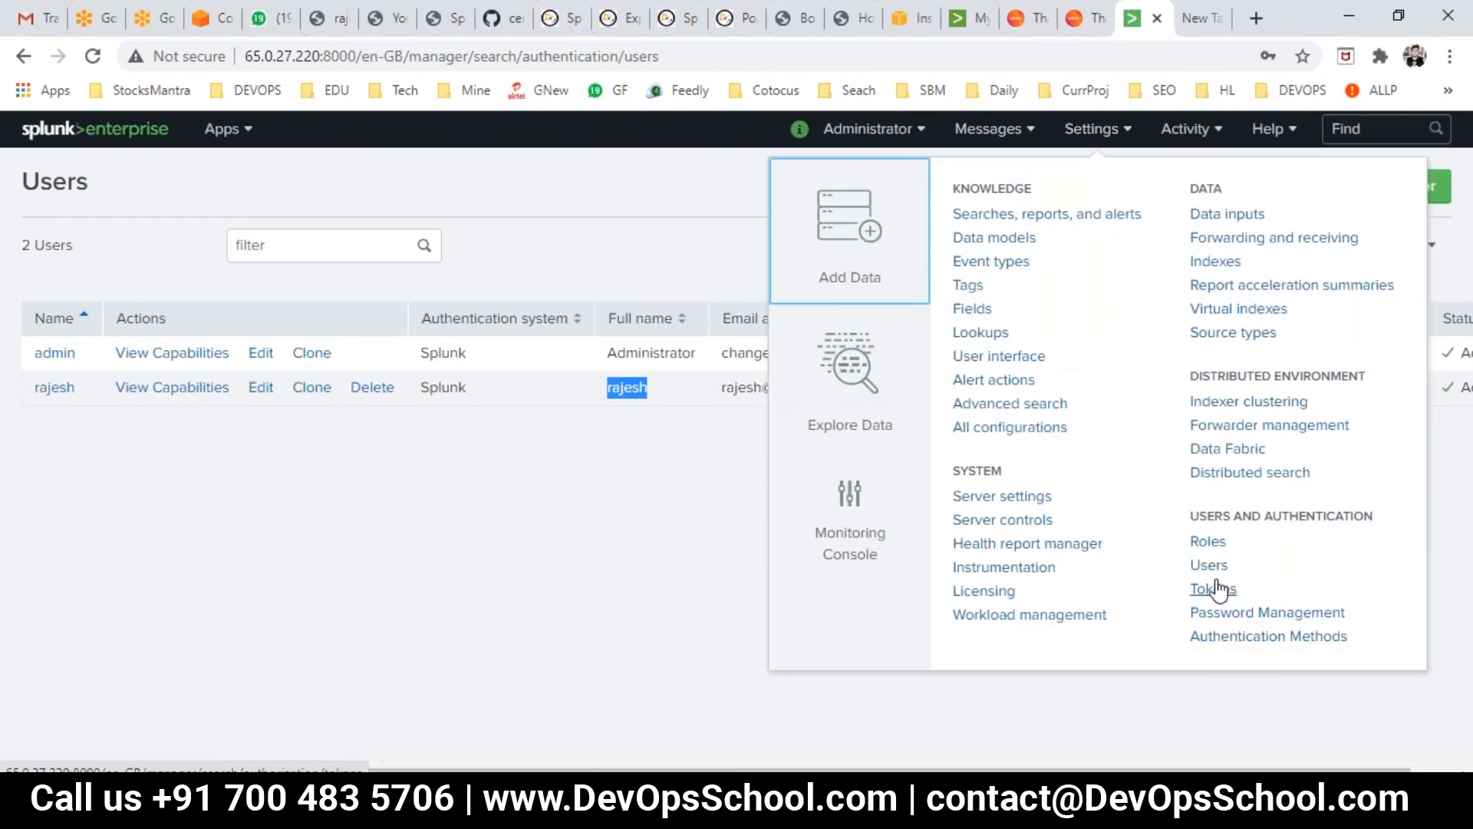
left_click(1209, 546)
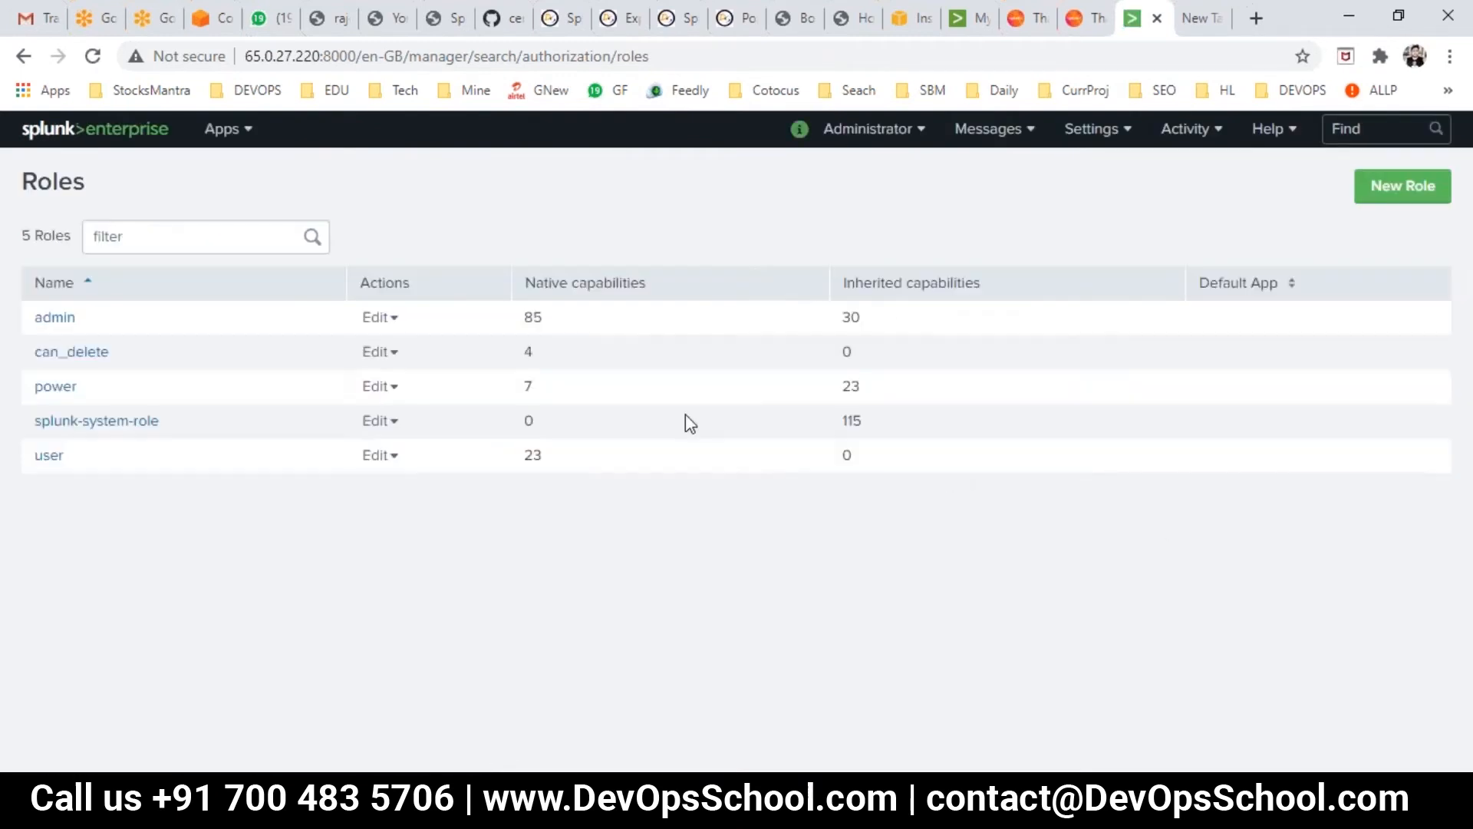
- Scroll through the power role's Capabilities tab, close it unsaved, and switch to the Day1.txt notes
left_click(63, 395)
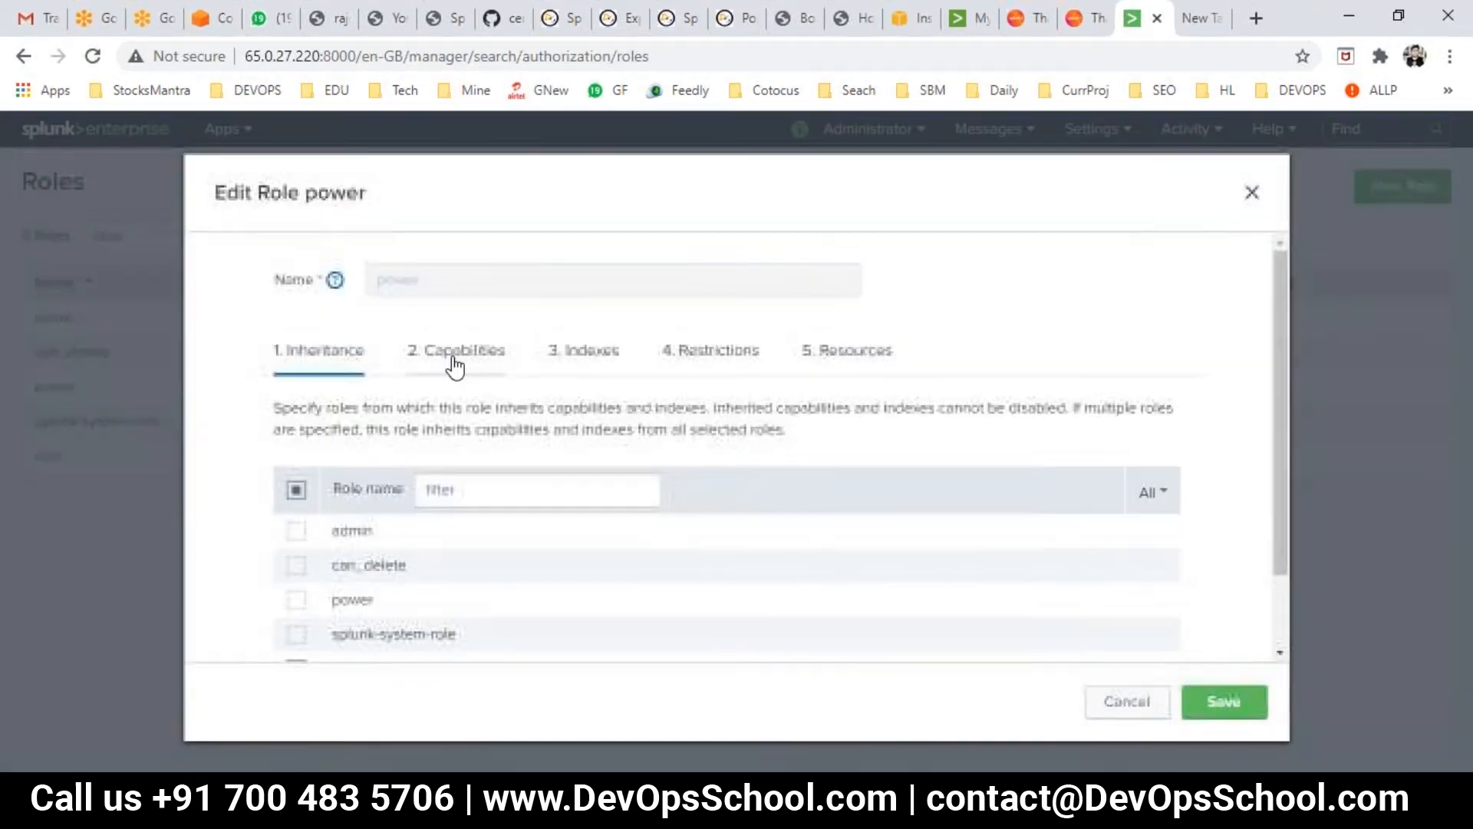
left_click(469, 373)
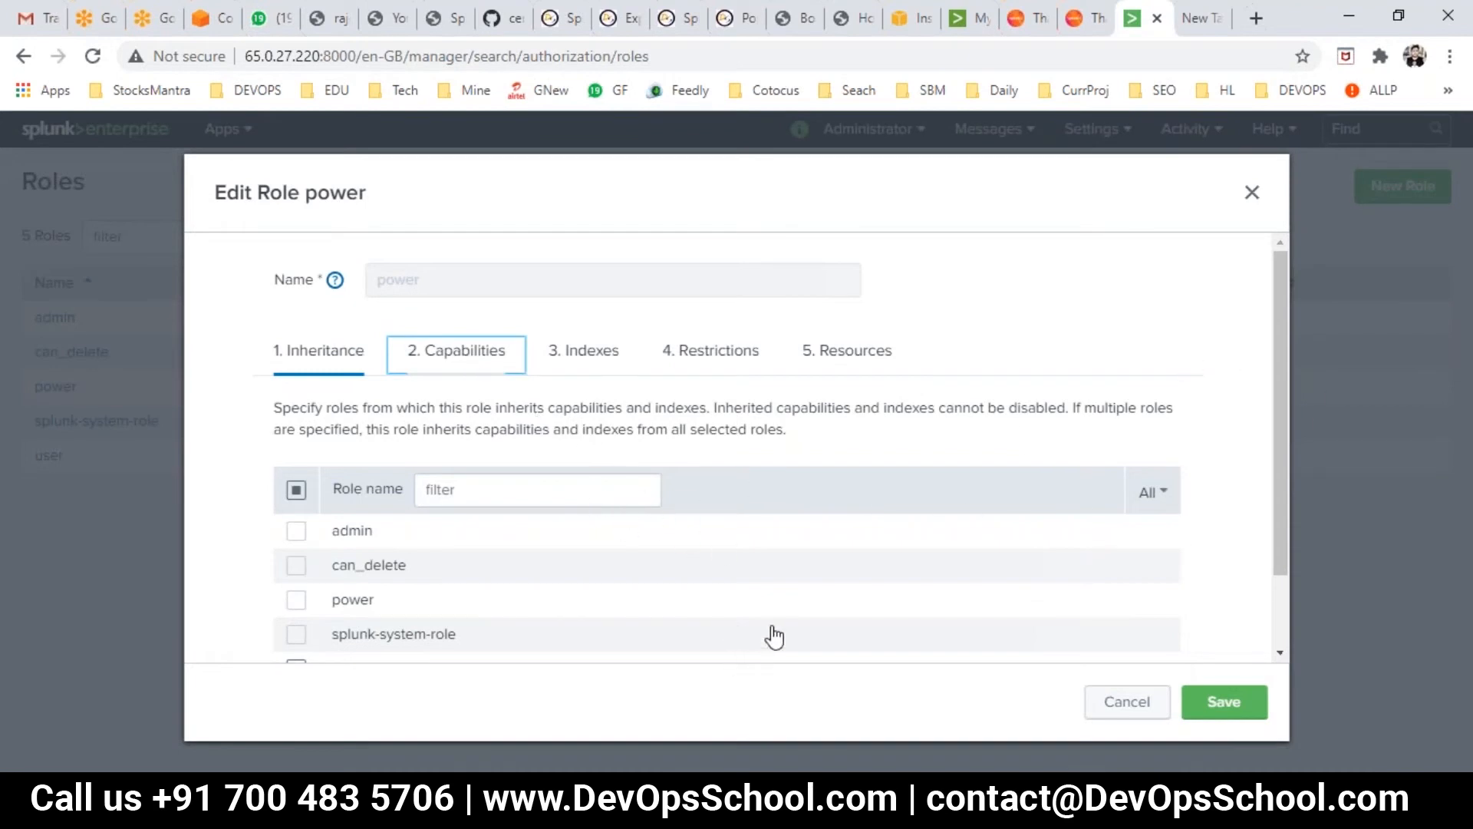
scroll(818, 502, "down", 10)
scroll(668, 486, "up", 15)
scroll(339, 527, "down", 3)
scroll(300, 478, "down", 3)
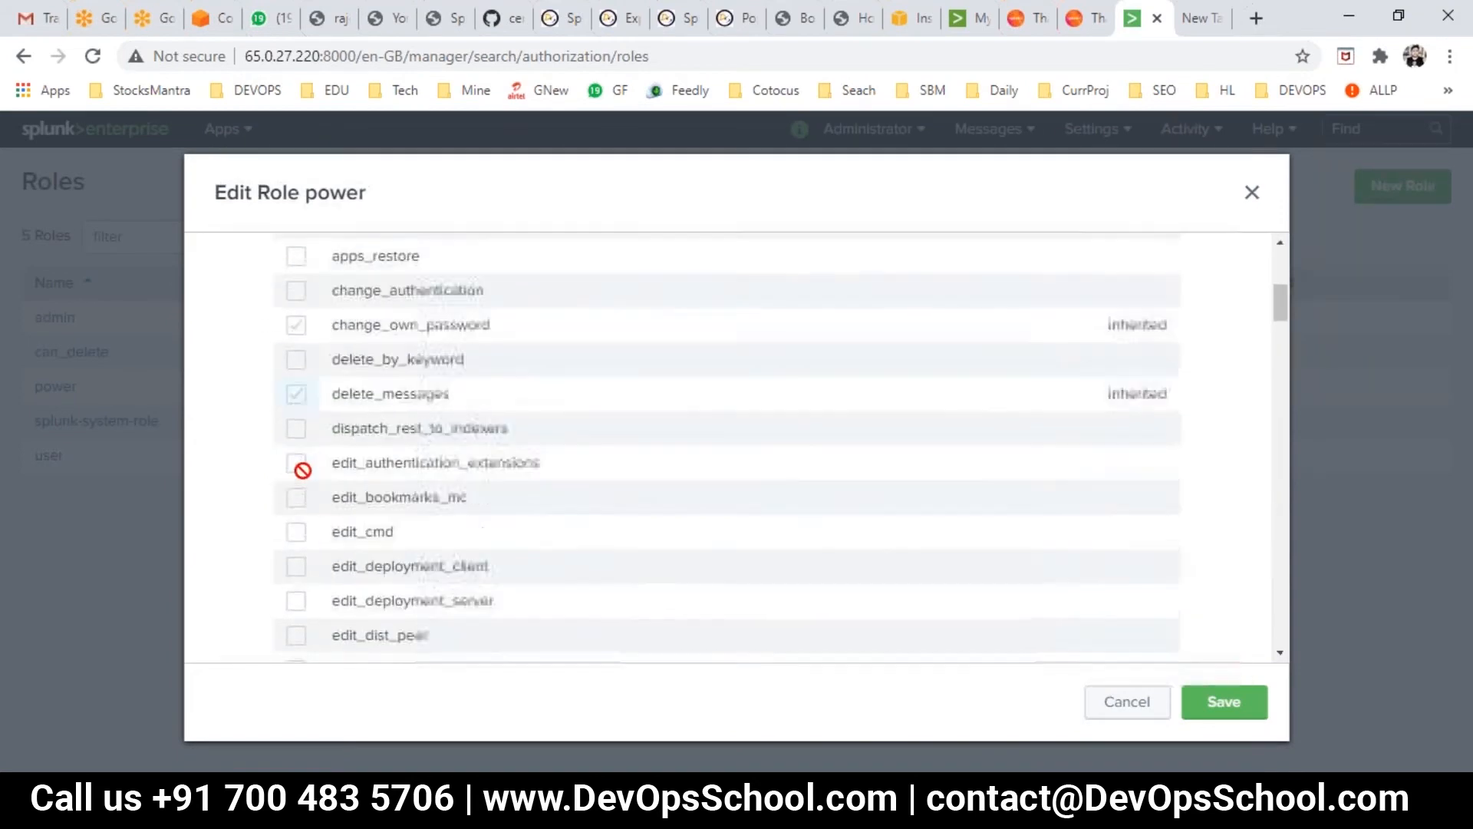
scroll(307, 483, "down", 20)
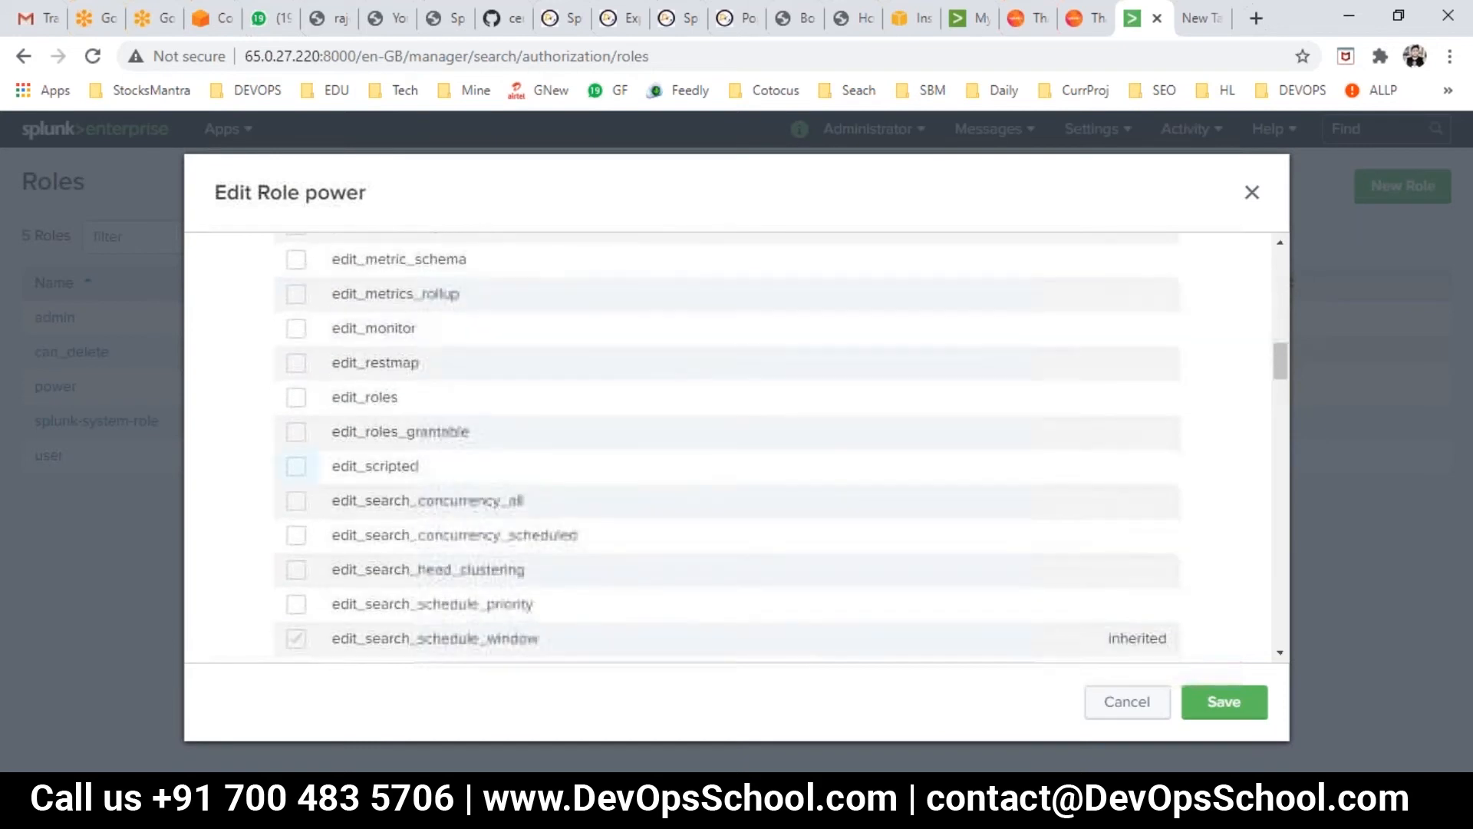
scroll(304, 460, "up", 5)
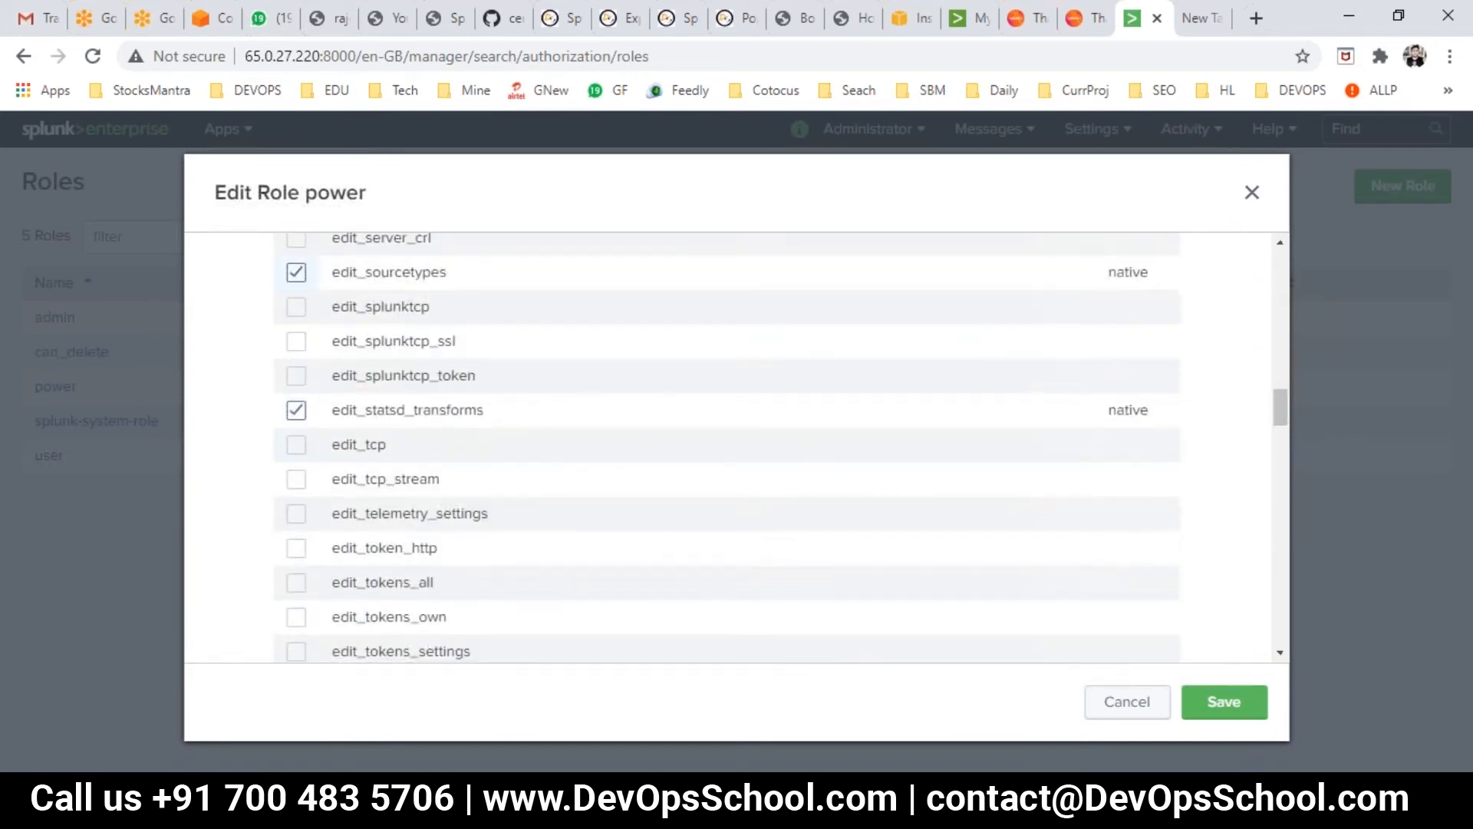
scroll(296, 407, "down", 6)
scroll(552, 520, "down", 14)
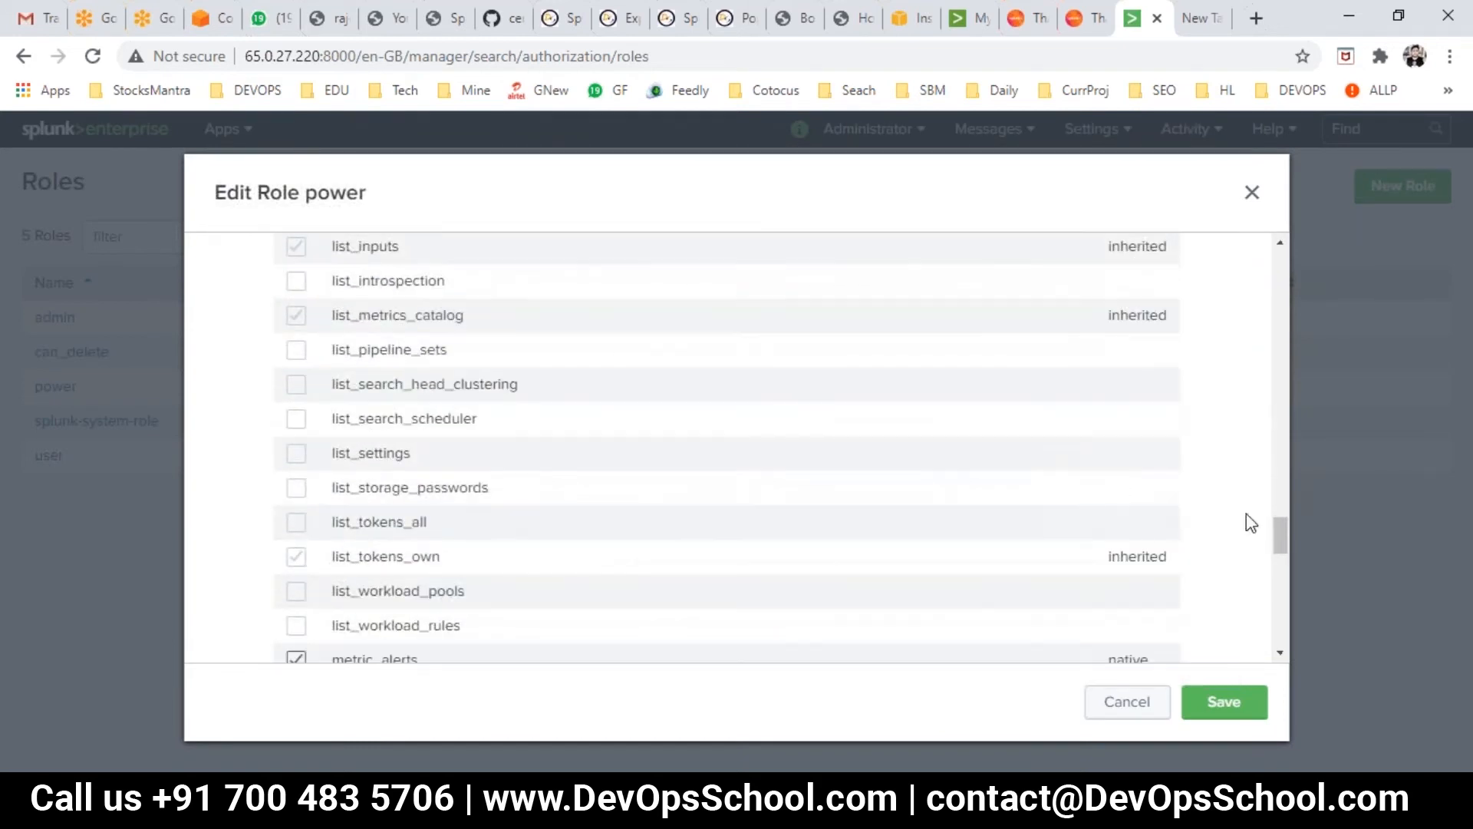
key("Escape")
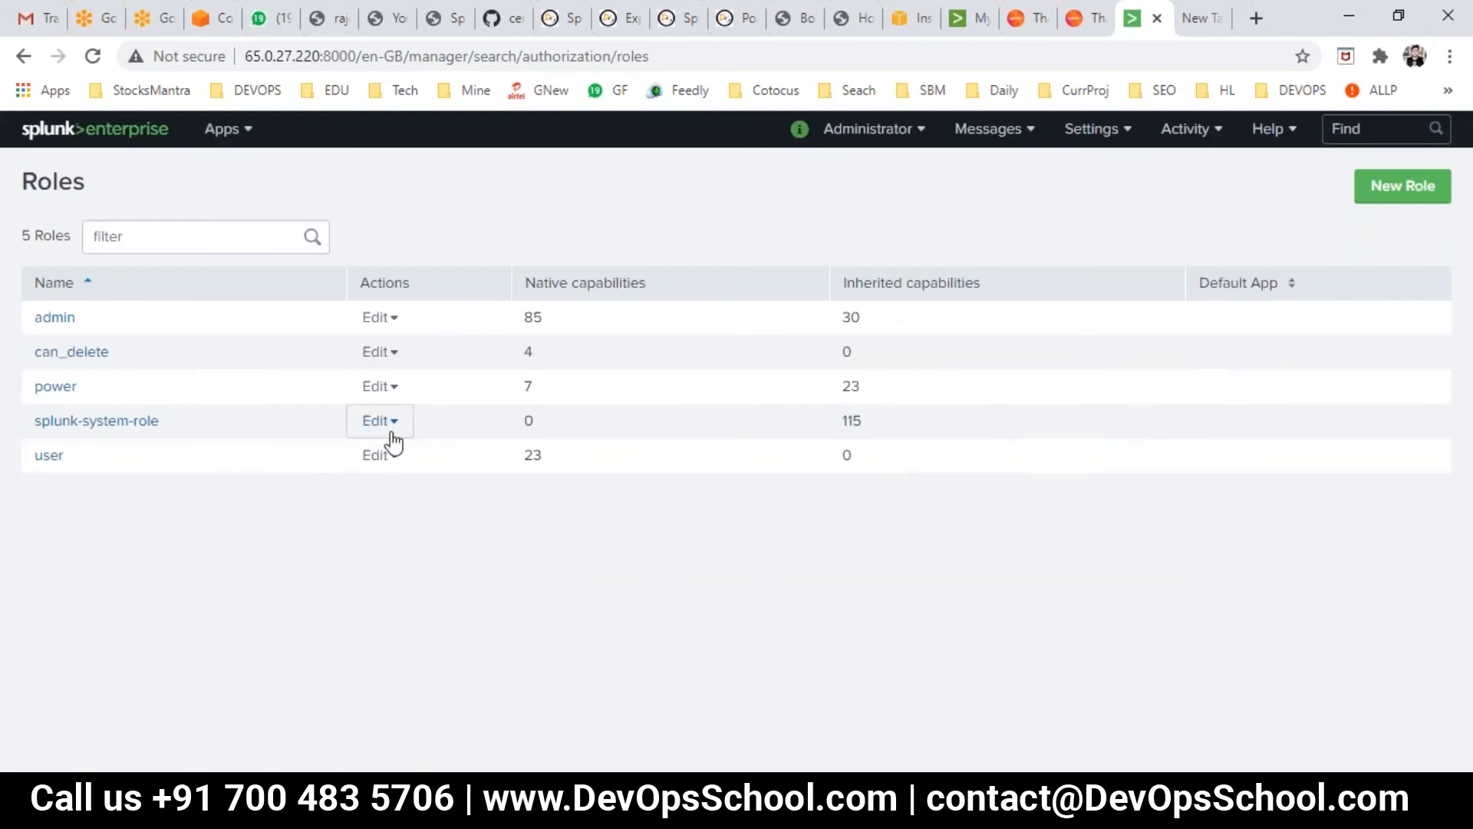
key("alt+Tab")
left_click_drag(94, 367, 216, 369)
- Add the new user's username and password on lines below RBAC in Day1.txt and save
left_click_drag(8, 634, 321, 666)
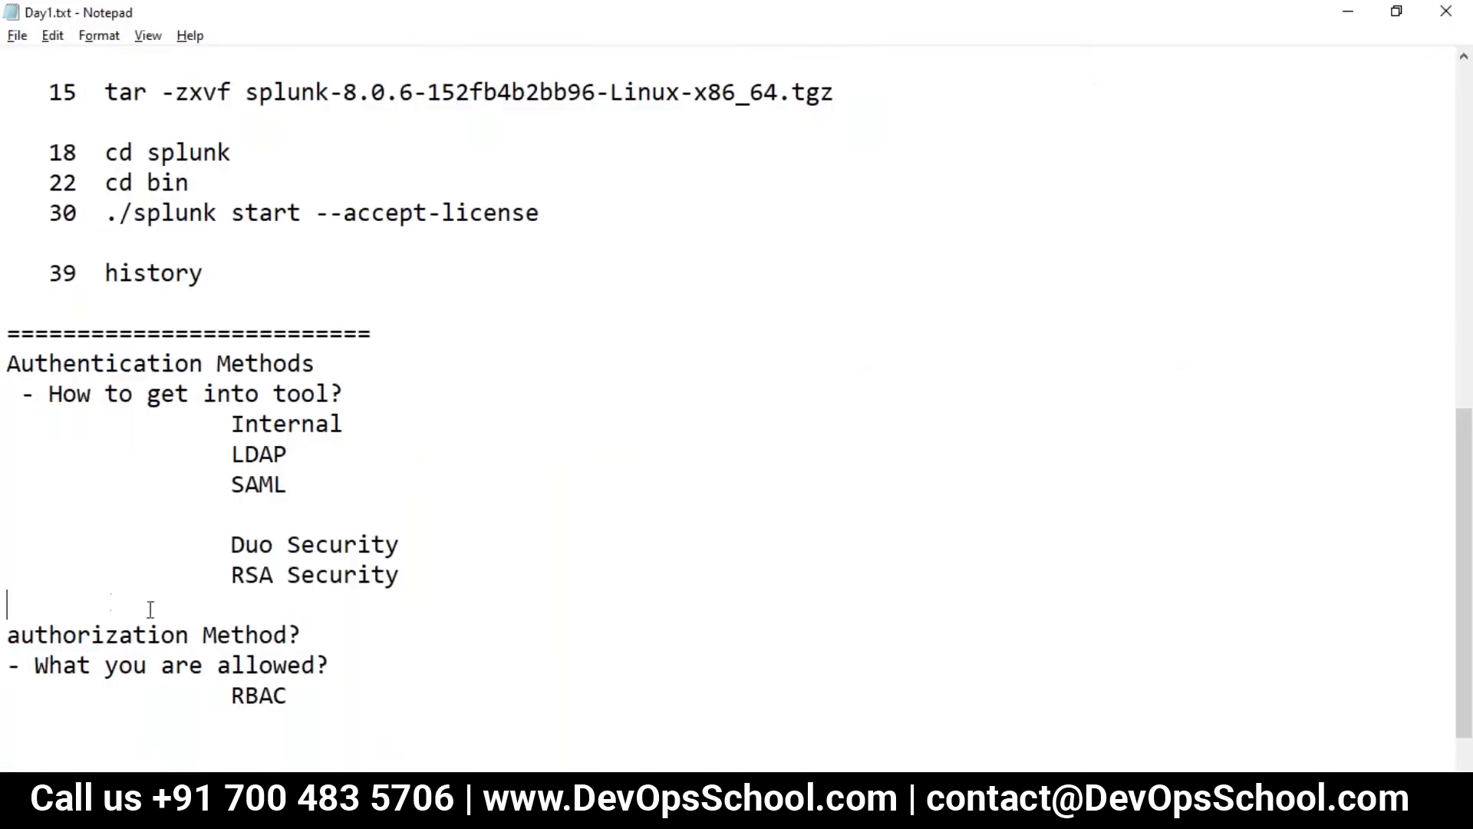
left_click(335, 675)
scroll(361, 667, "down", 1)
left_click(335, 641)
key("Return")
key("Return")
key("Return")
key("Return")
key("BackSpace")
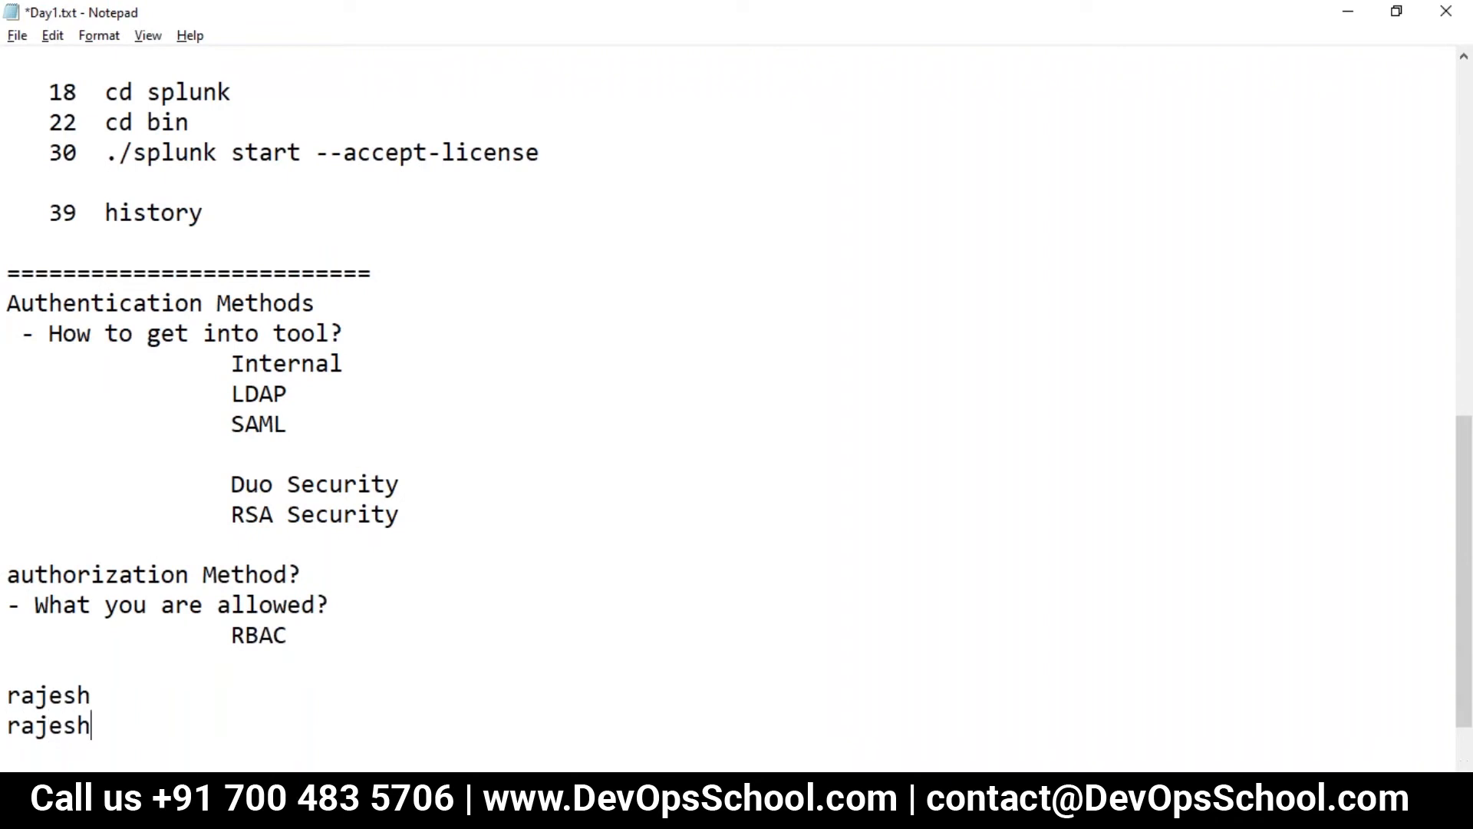
key("ctrl+s")
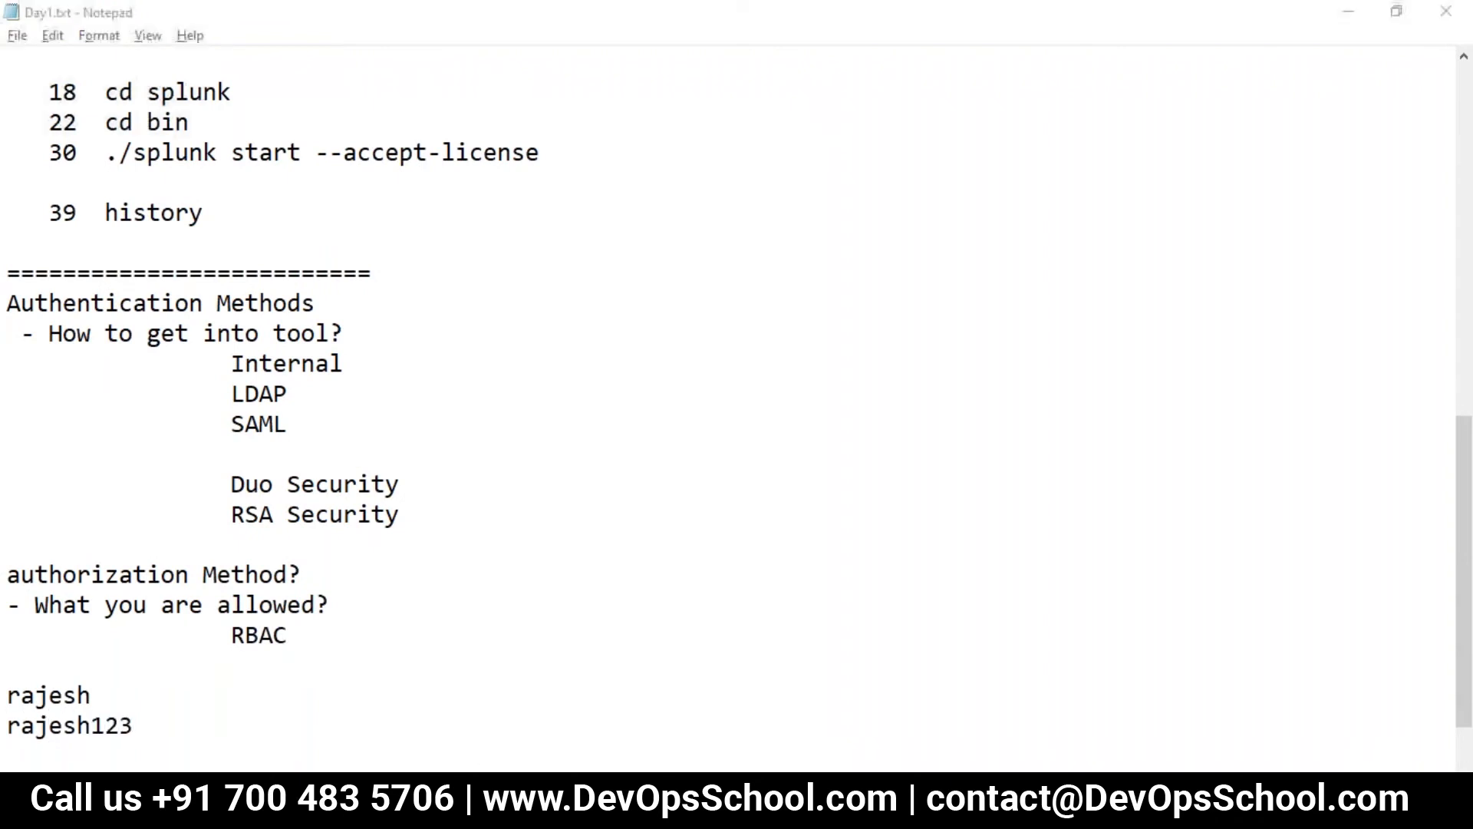
key("alt+Tab")
left_click_drag(355, 58, 245, 58)
key("ctrl+c")
left_click(1449, 56)
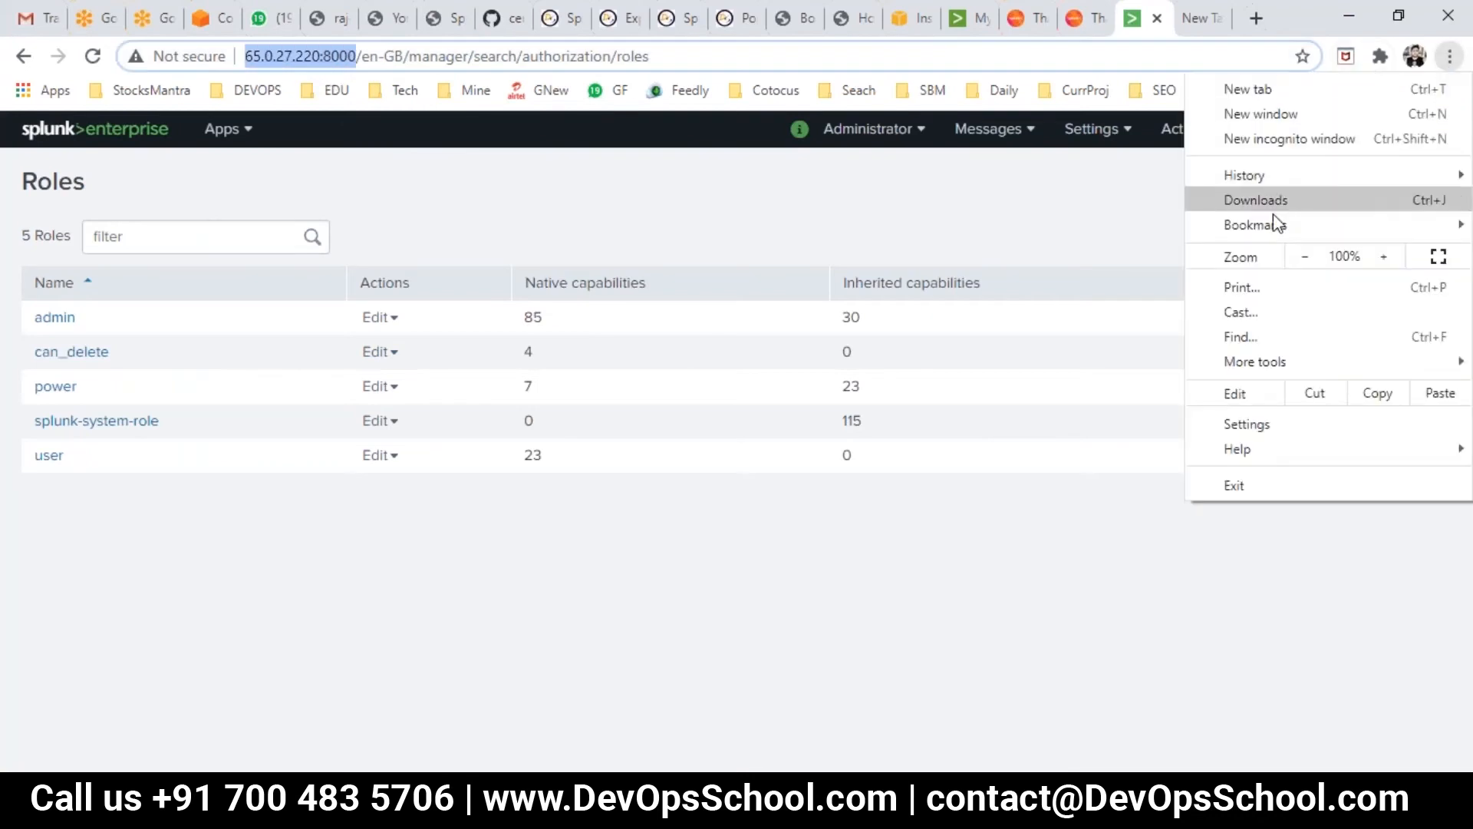
- Open a New Incognito Window and load the pasted Splunk server address
left_click(1274, 139)
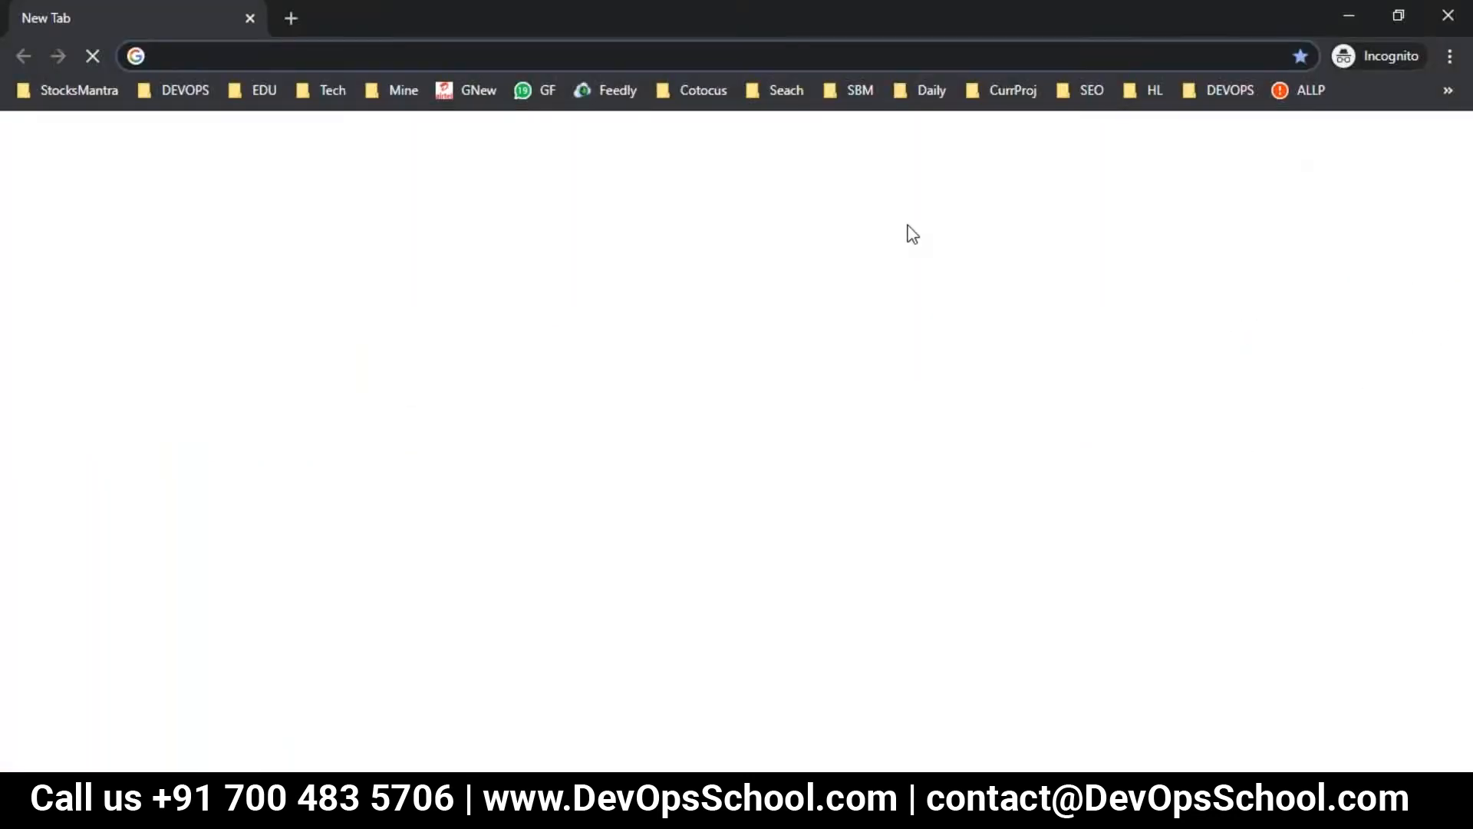
key("ctrl+v")
key("Return")
key("alt+Tab")
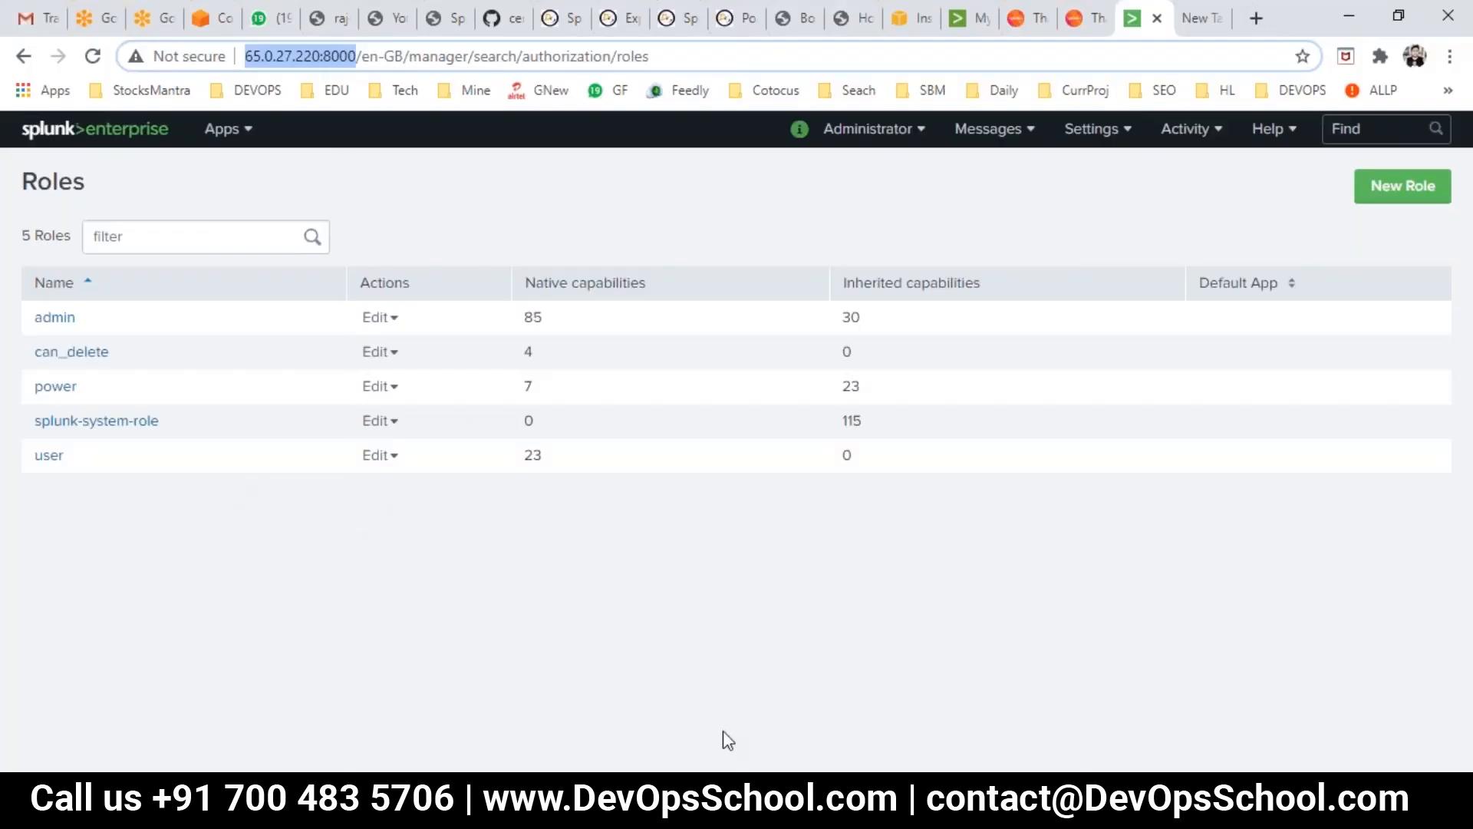
key("alt+Tab")
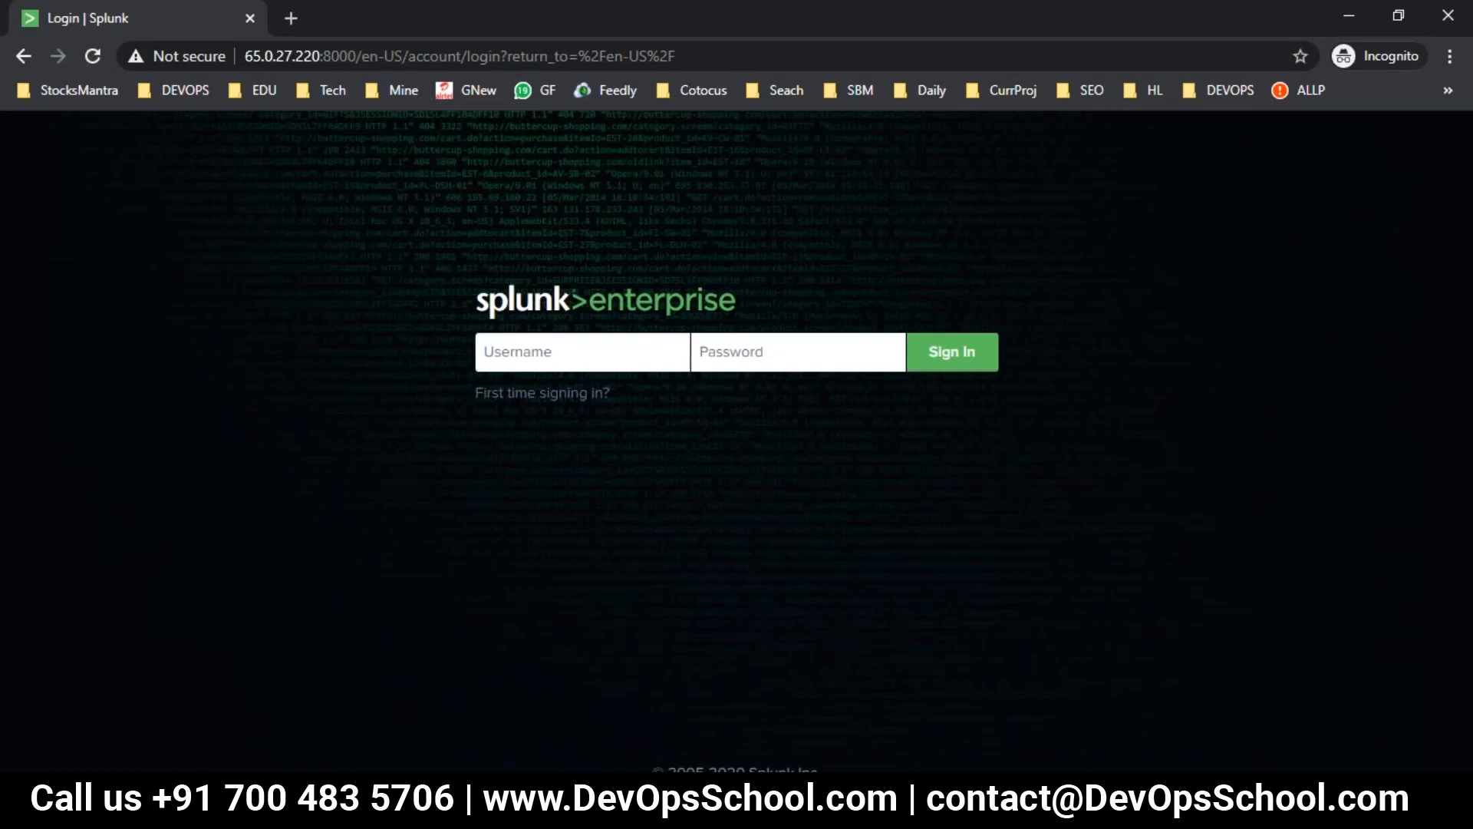
- Log in to Splunk with the new user's username and password
left_click(600, 363)
type("raje*")
key("BackSpace")
type("***")
key("Return")
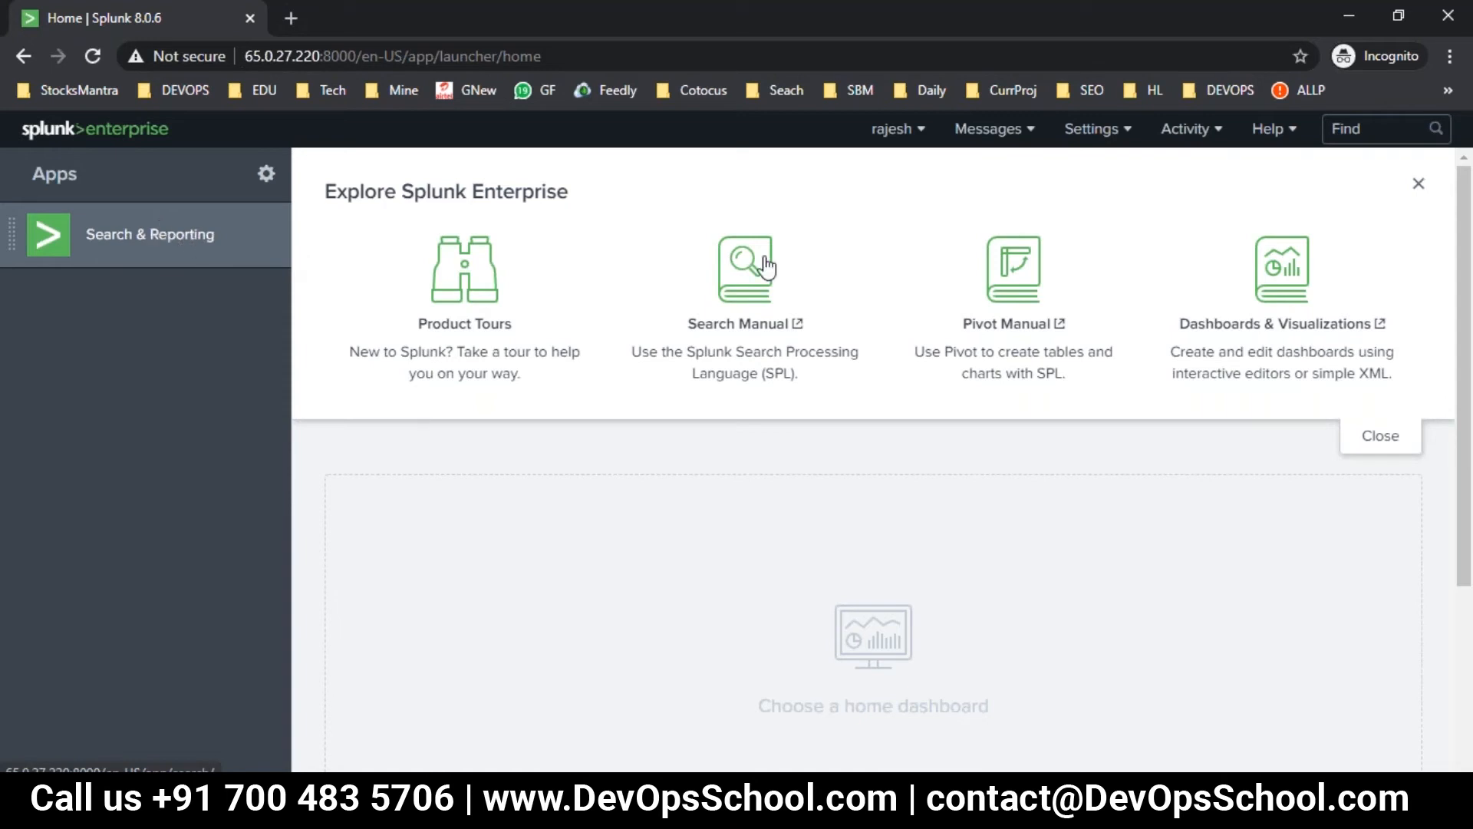
- As the new user, inspect the Settings, account and Messages menus, cancelling the dashboard chooser twice
left_click(1119, 135)
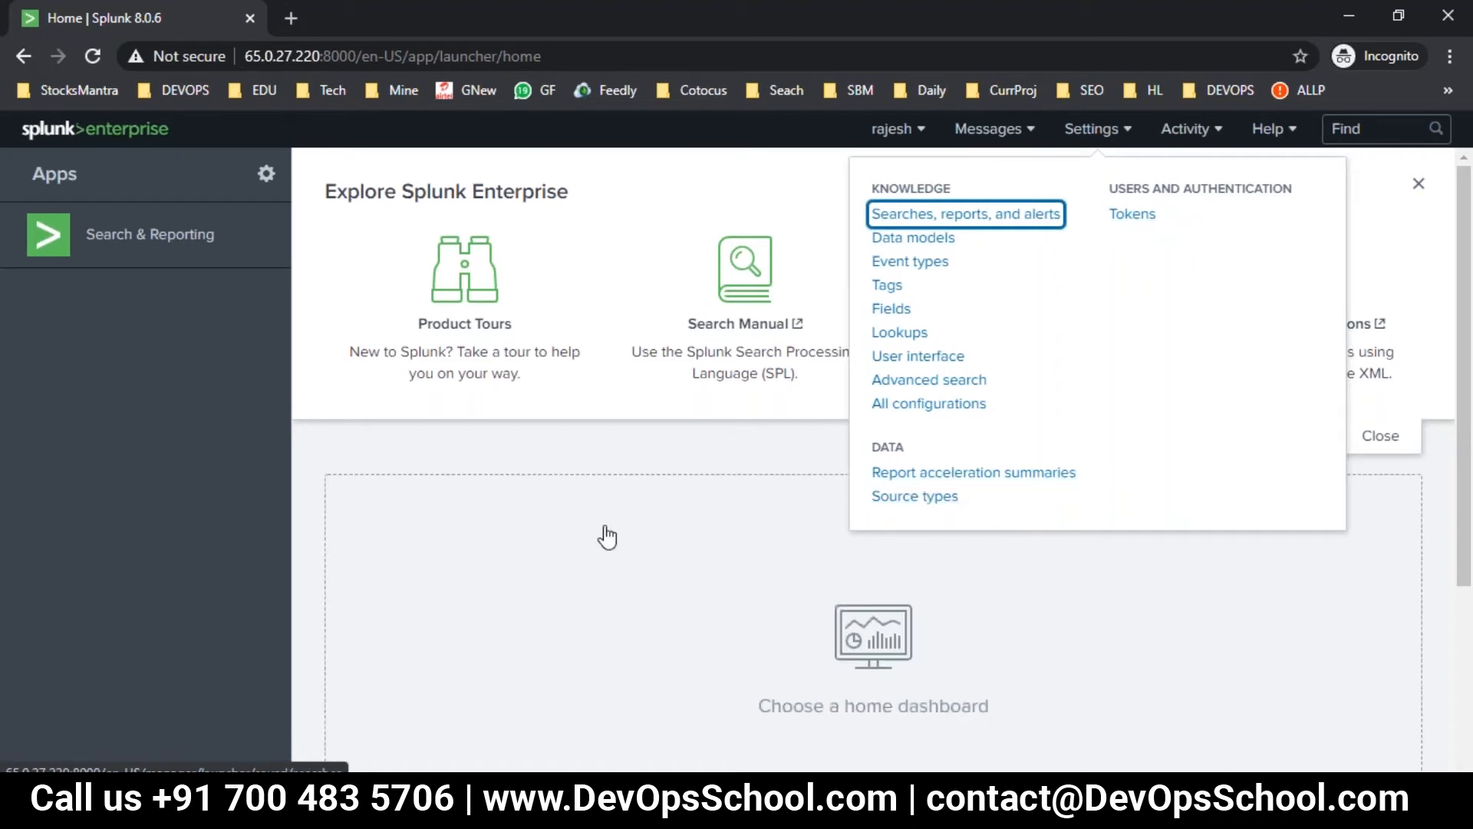
left_click(610, 506)
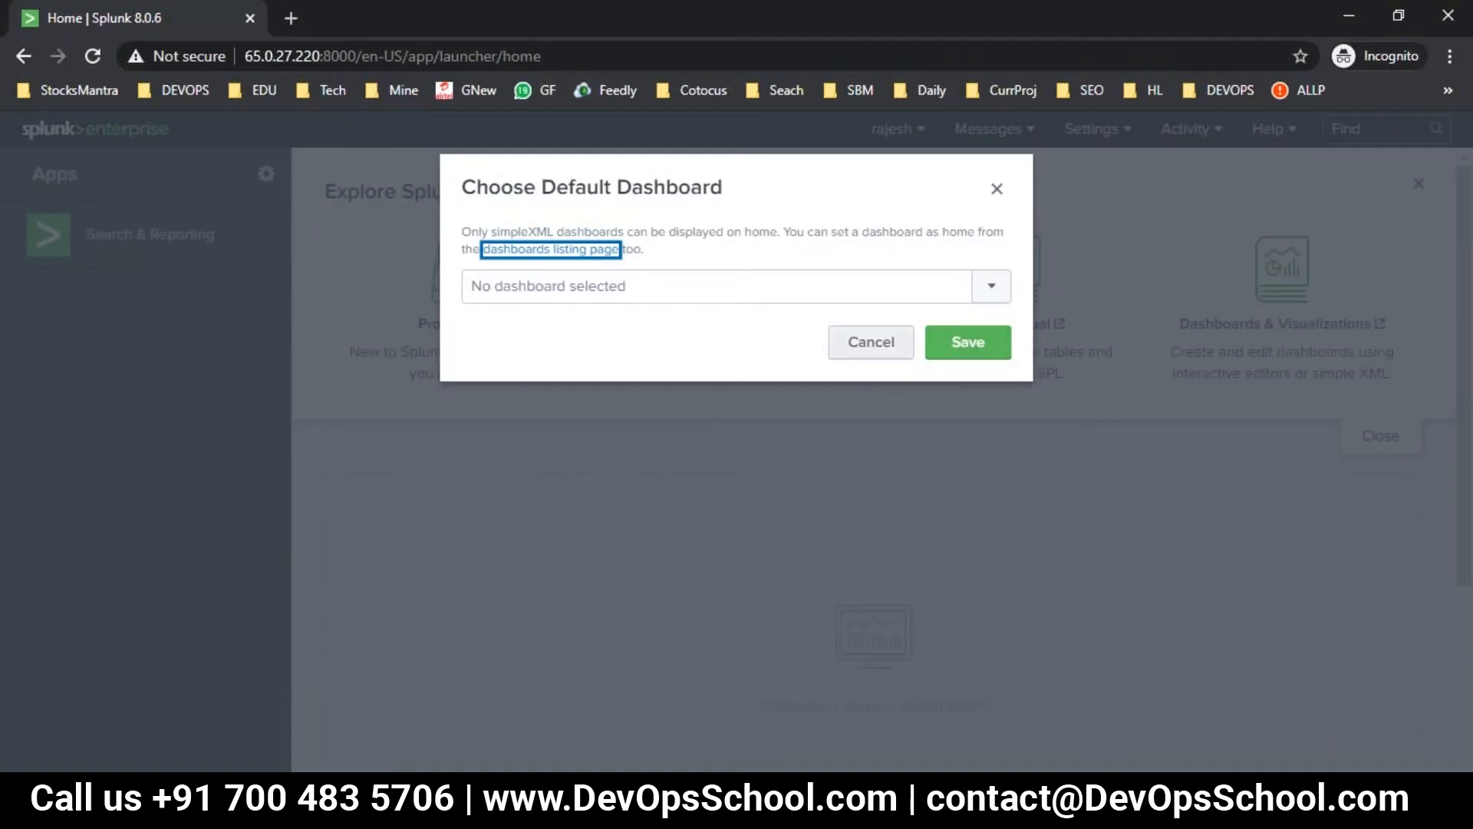
left_click(883, 341)
left_click(911, 129)
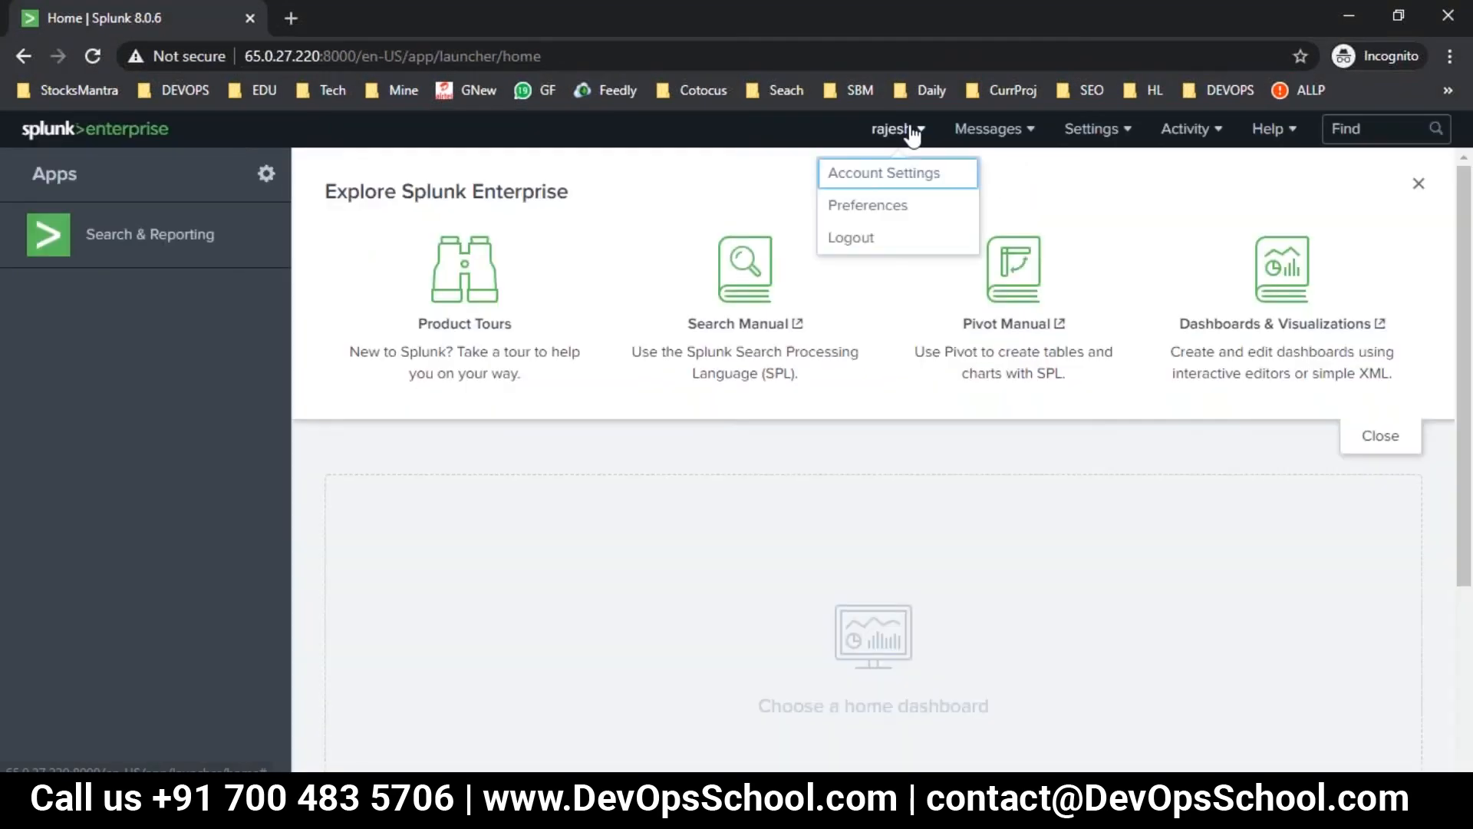
left_click(989, 129)
left_click(776, 540)
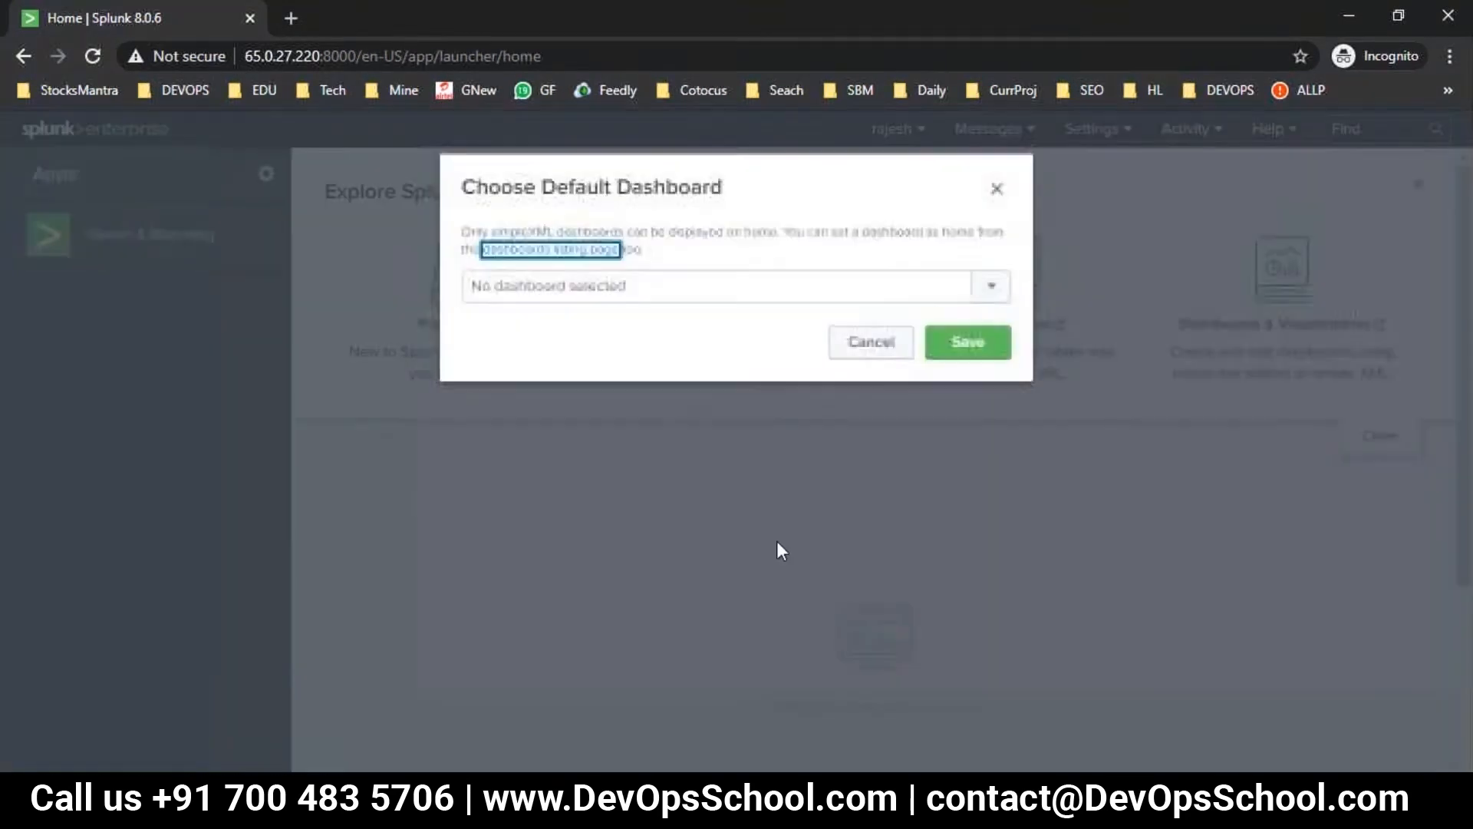
left_click(837, 356)
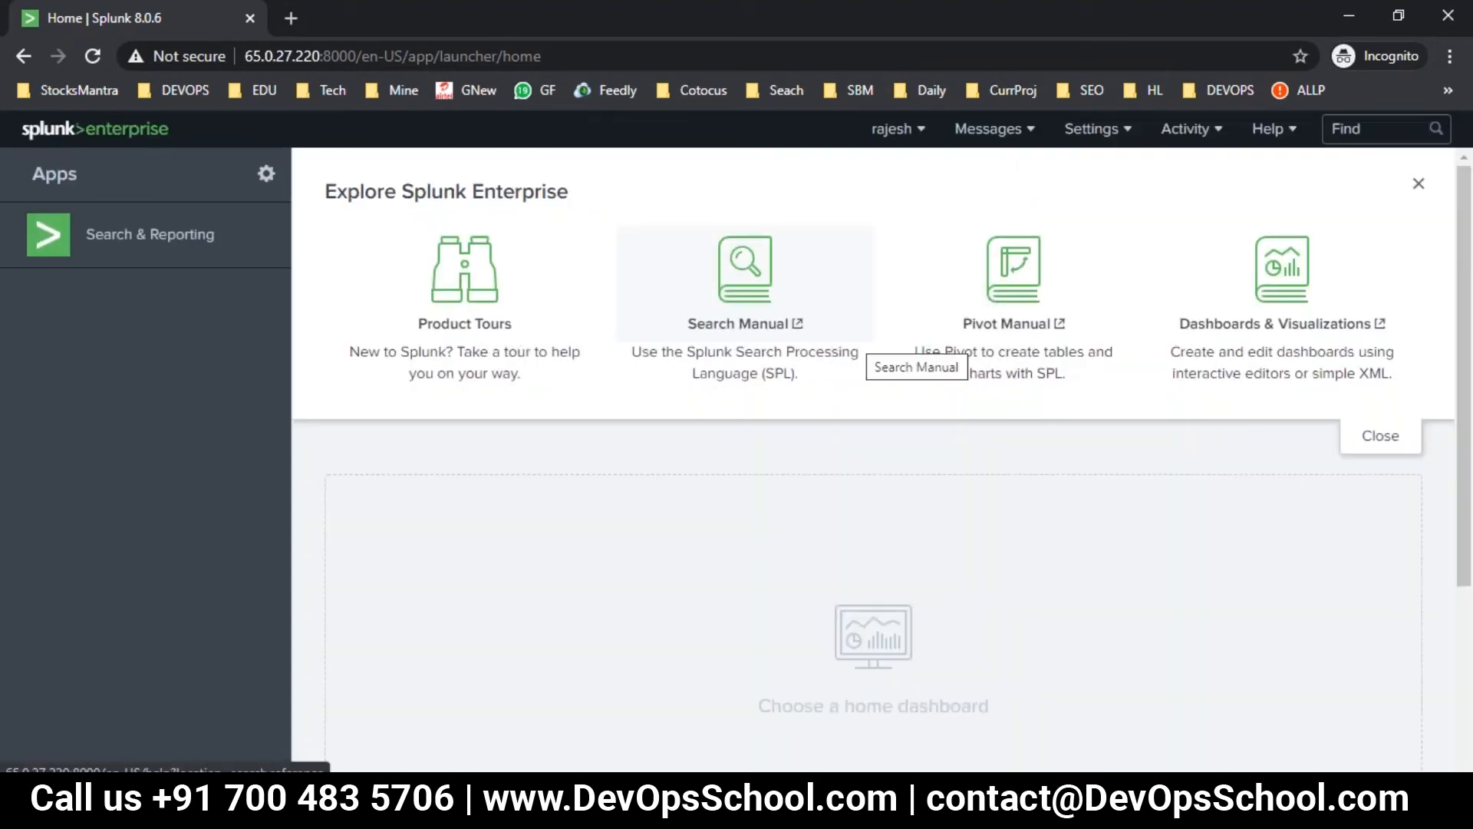
- Move the setup window aside, recheck the new user's settings, then switch to the admin Roles window
left_click(660, 805)
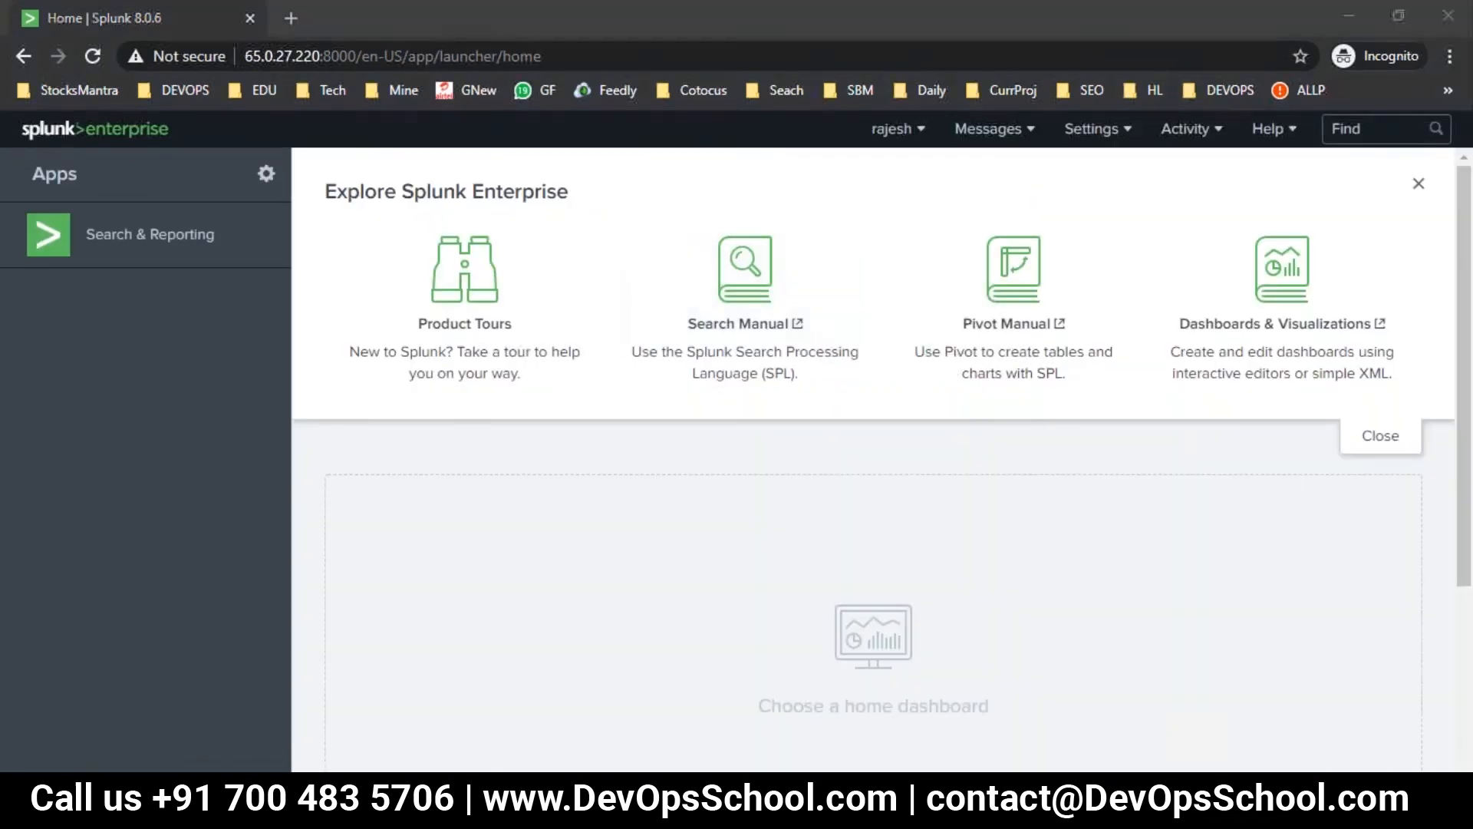
left_click_drag(697, 261, 601, 210)
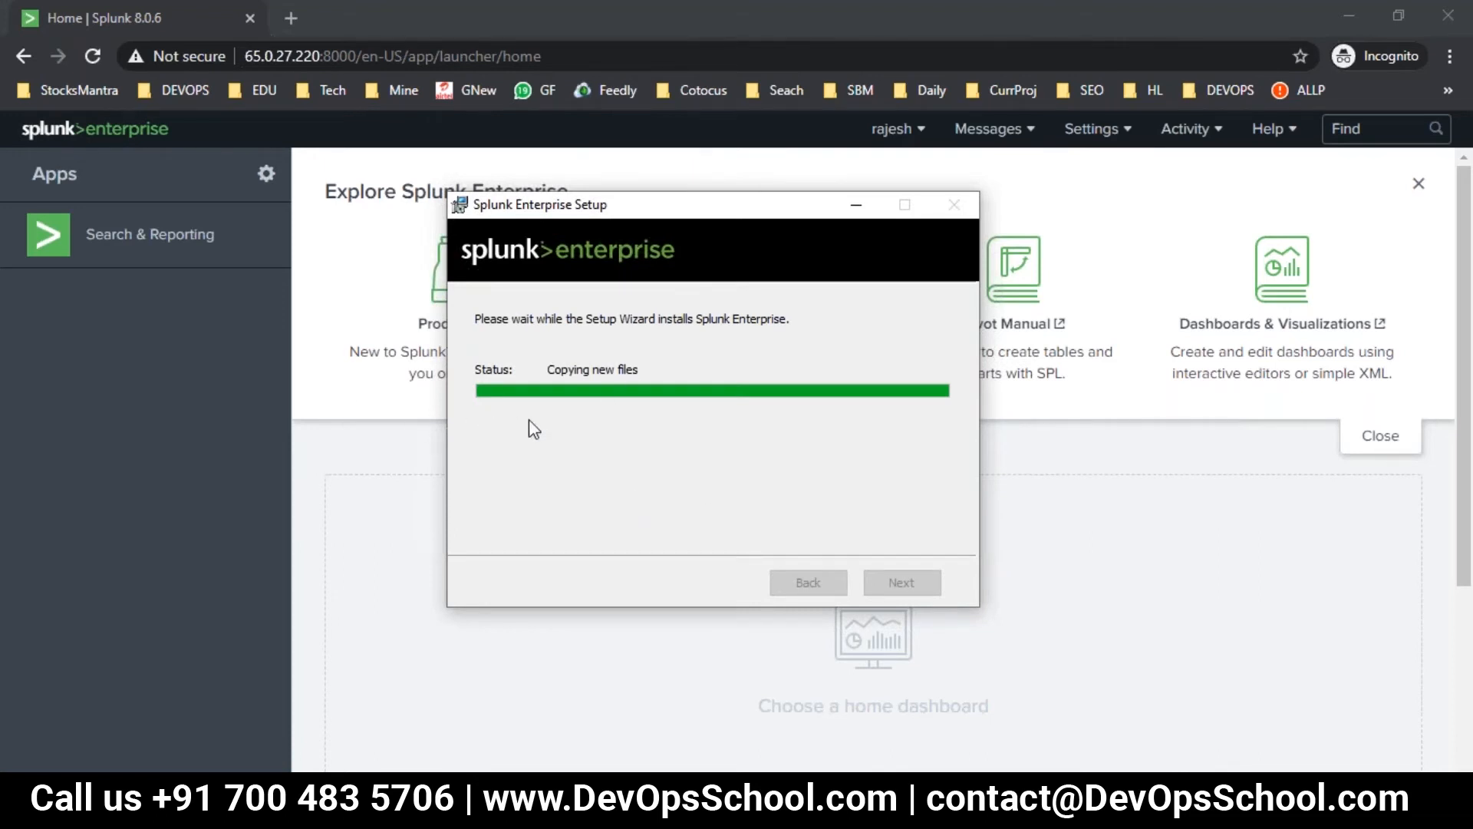
left_click(233, 389)
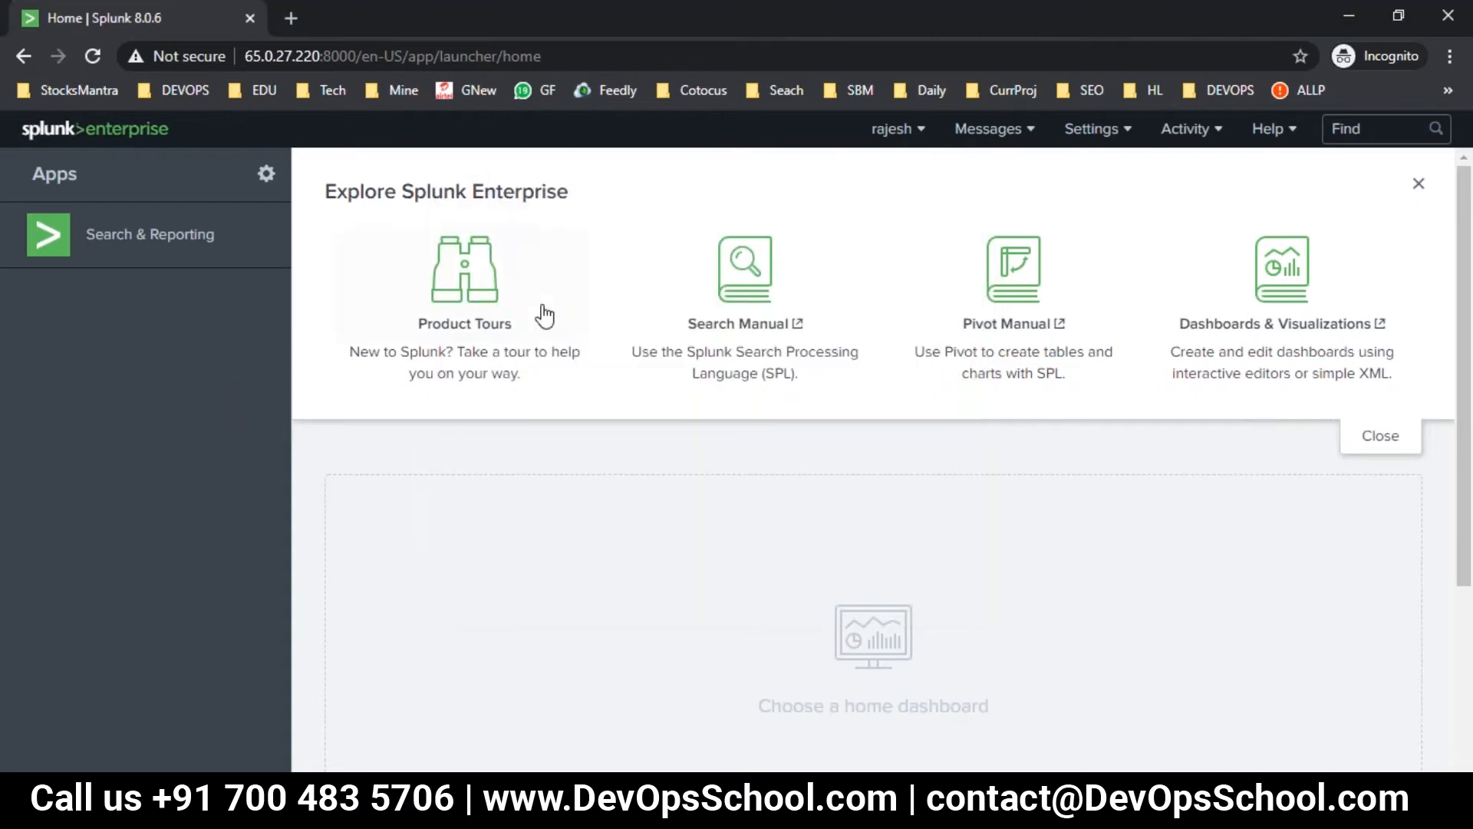
left_click(1097, 128)
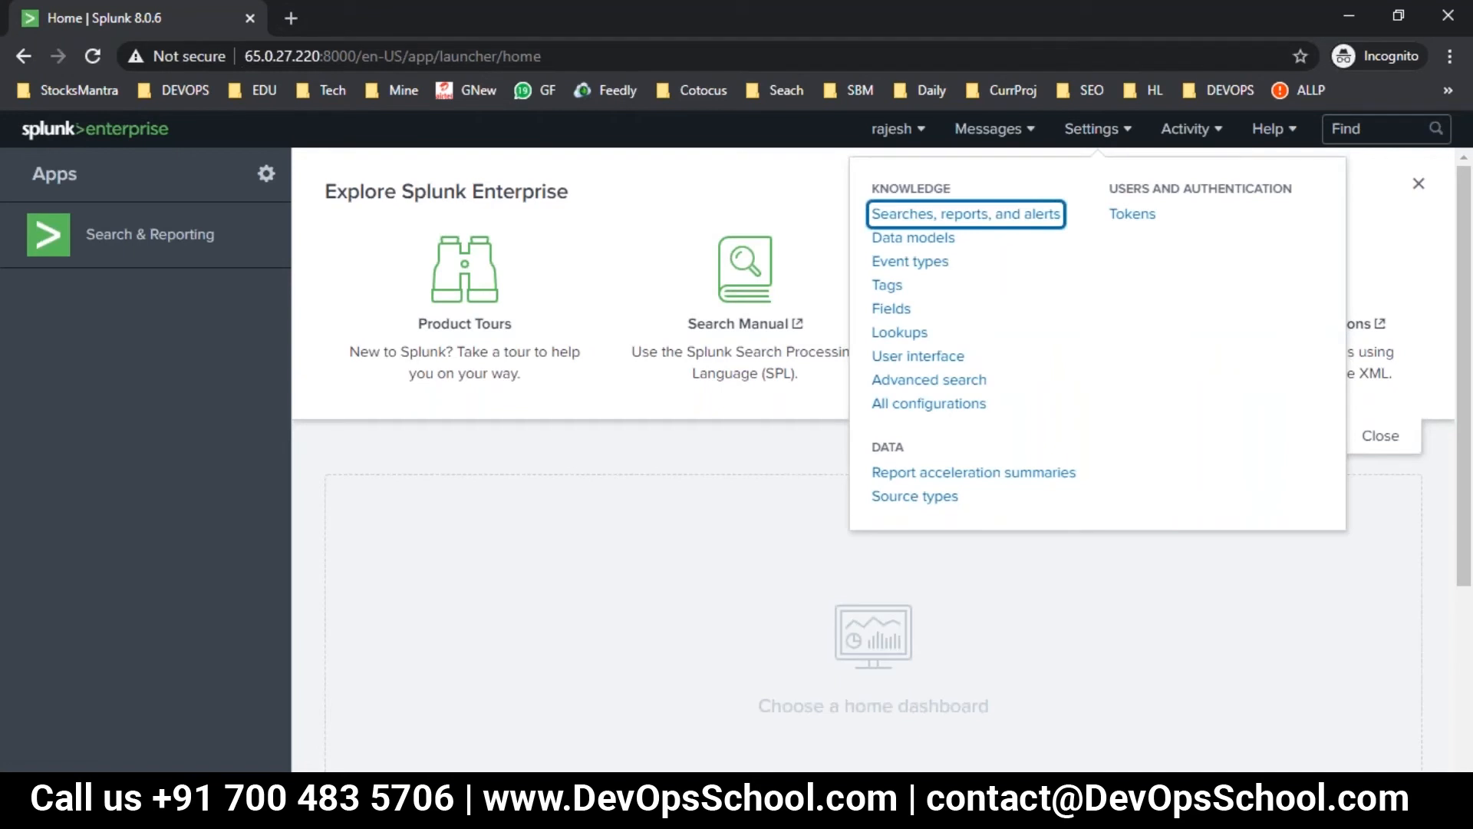
mouse_move(552, 810)
left_click(465, 729)
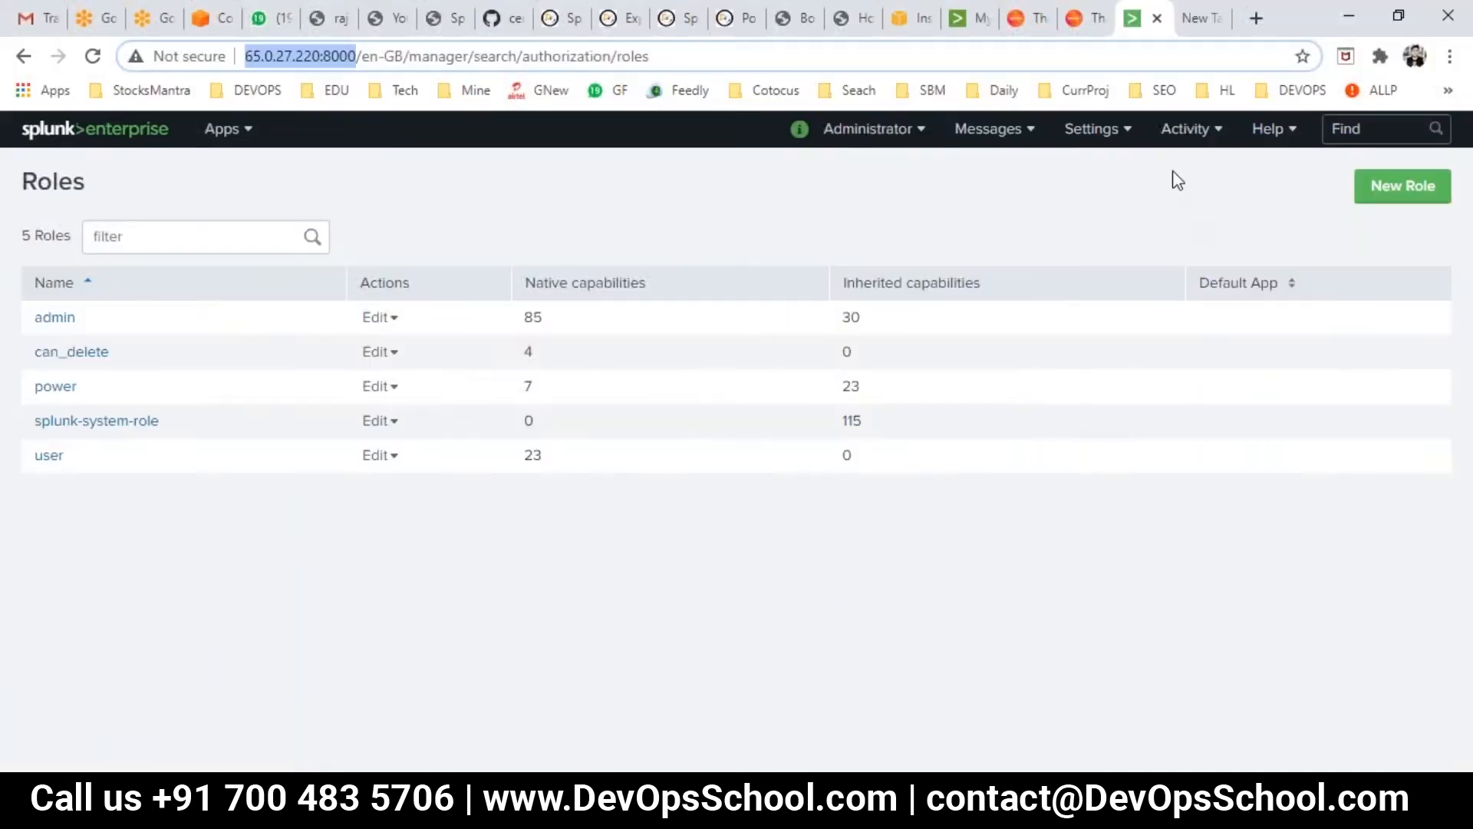
- Enable token authentication on the Settings > Tokens page, which lists 0 tokens
left_click(1121, 129)
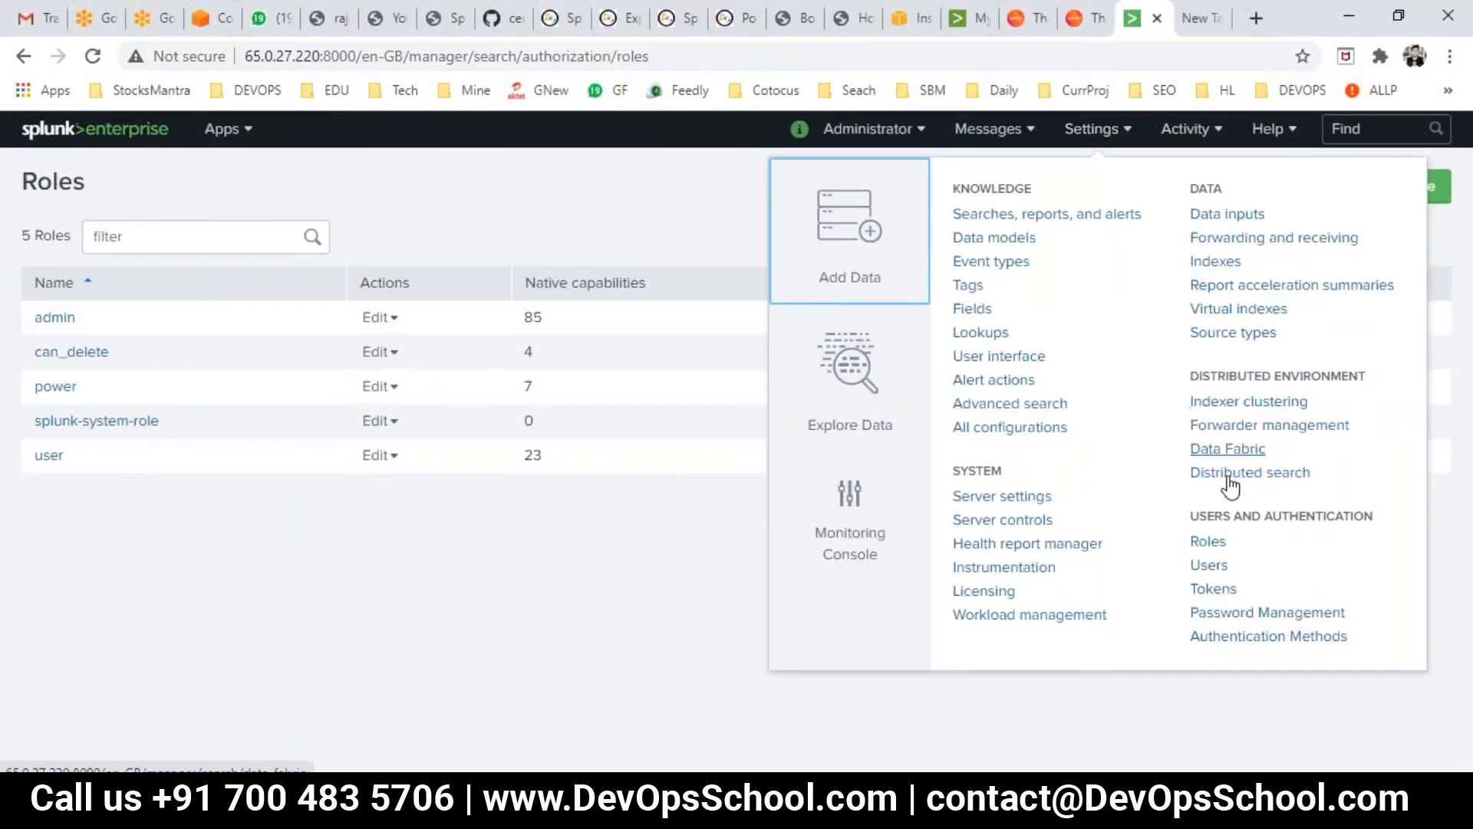
left_click(1210, 594)
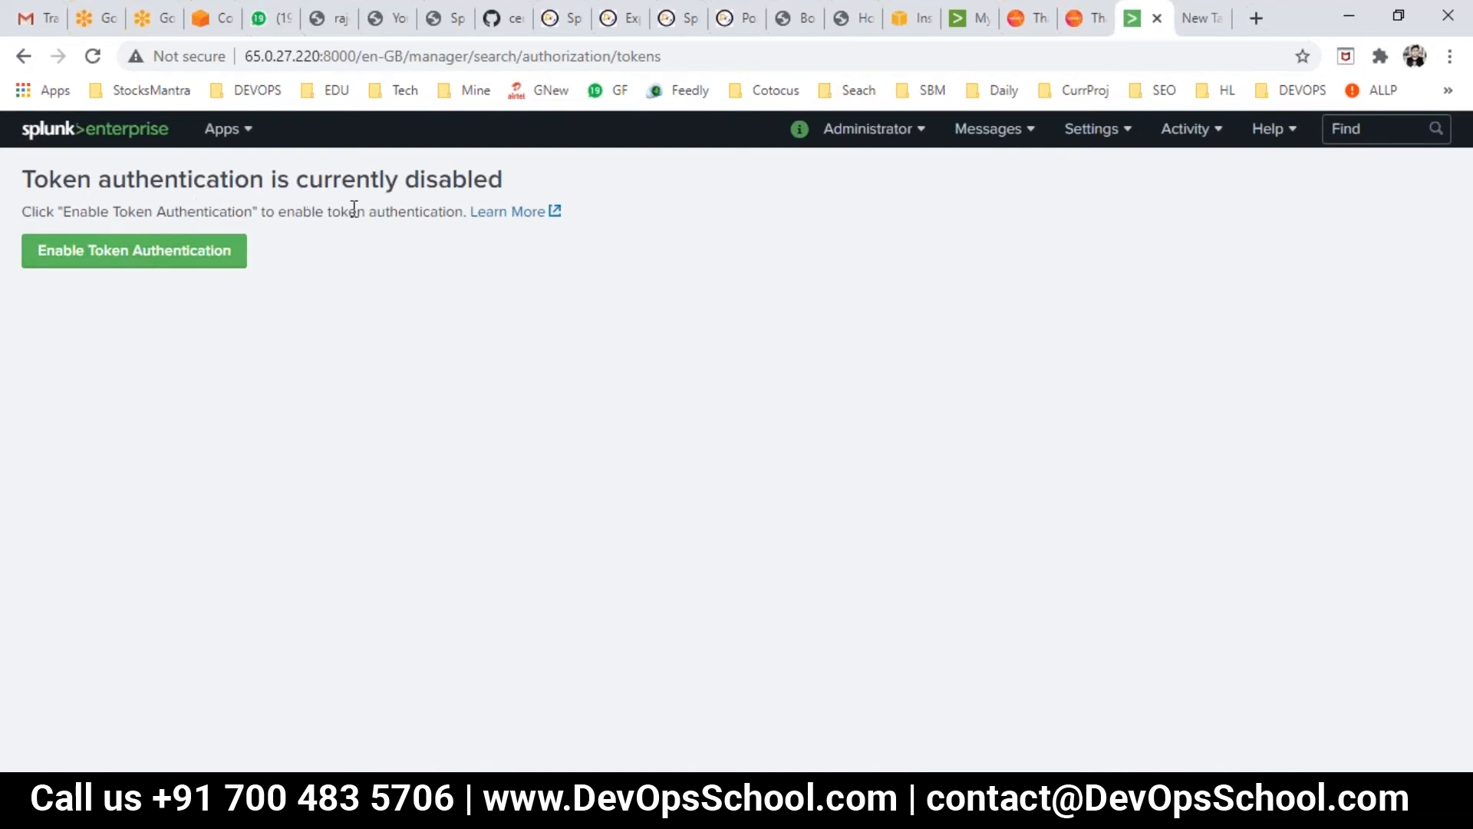
left_click(178, 253)
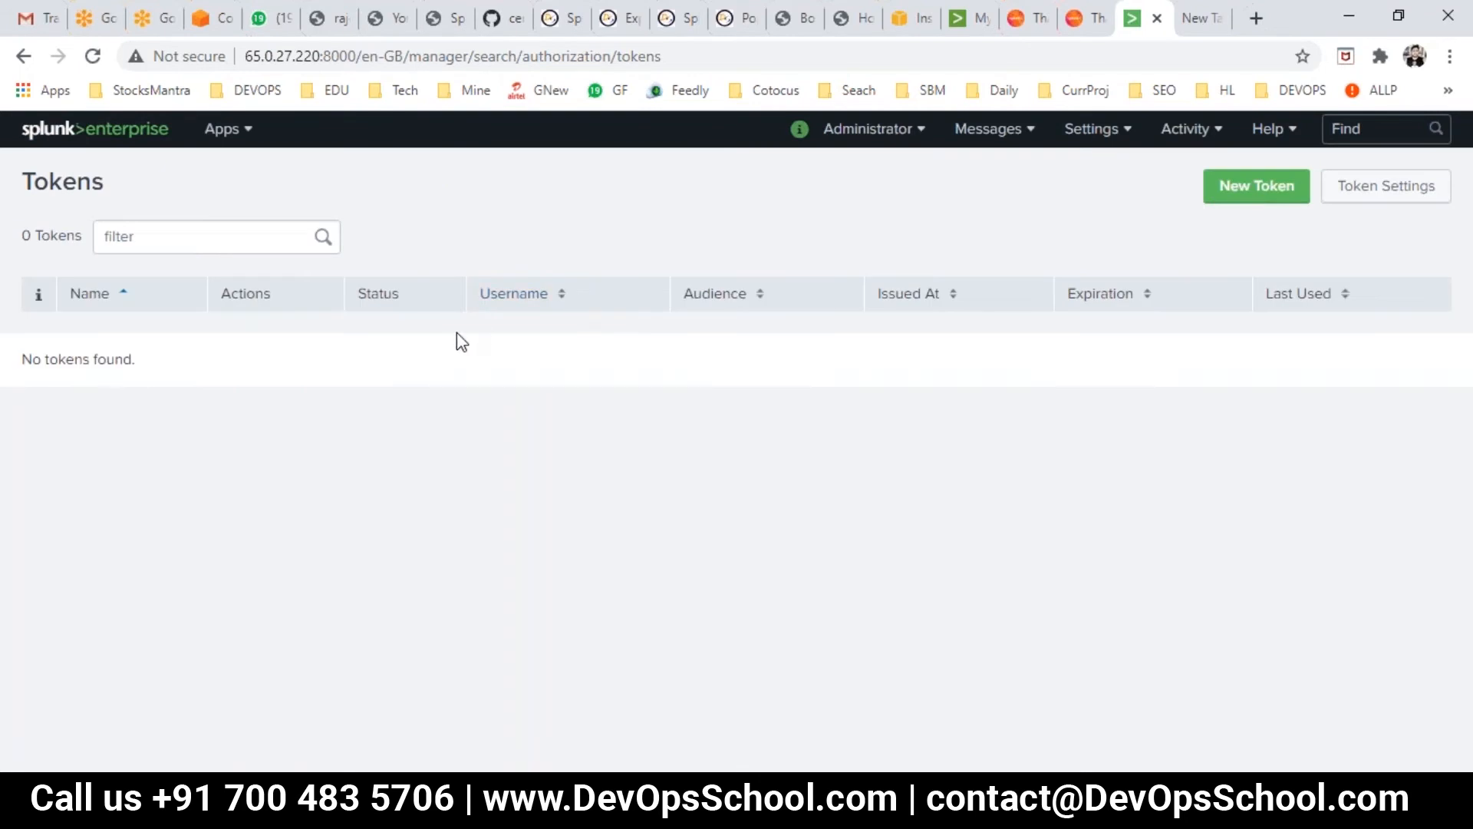
- Create a new admin token with audience 'sdfsf' and the default expiration
left_click(1266, 197)
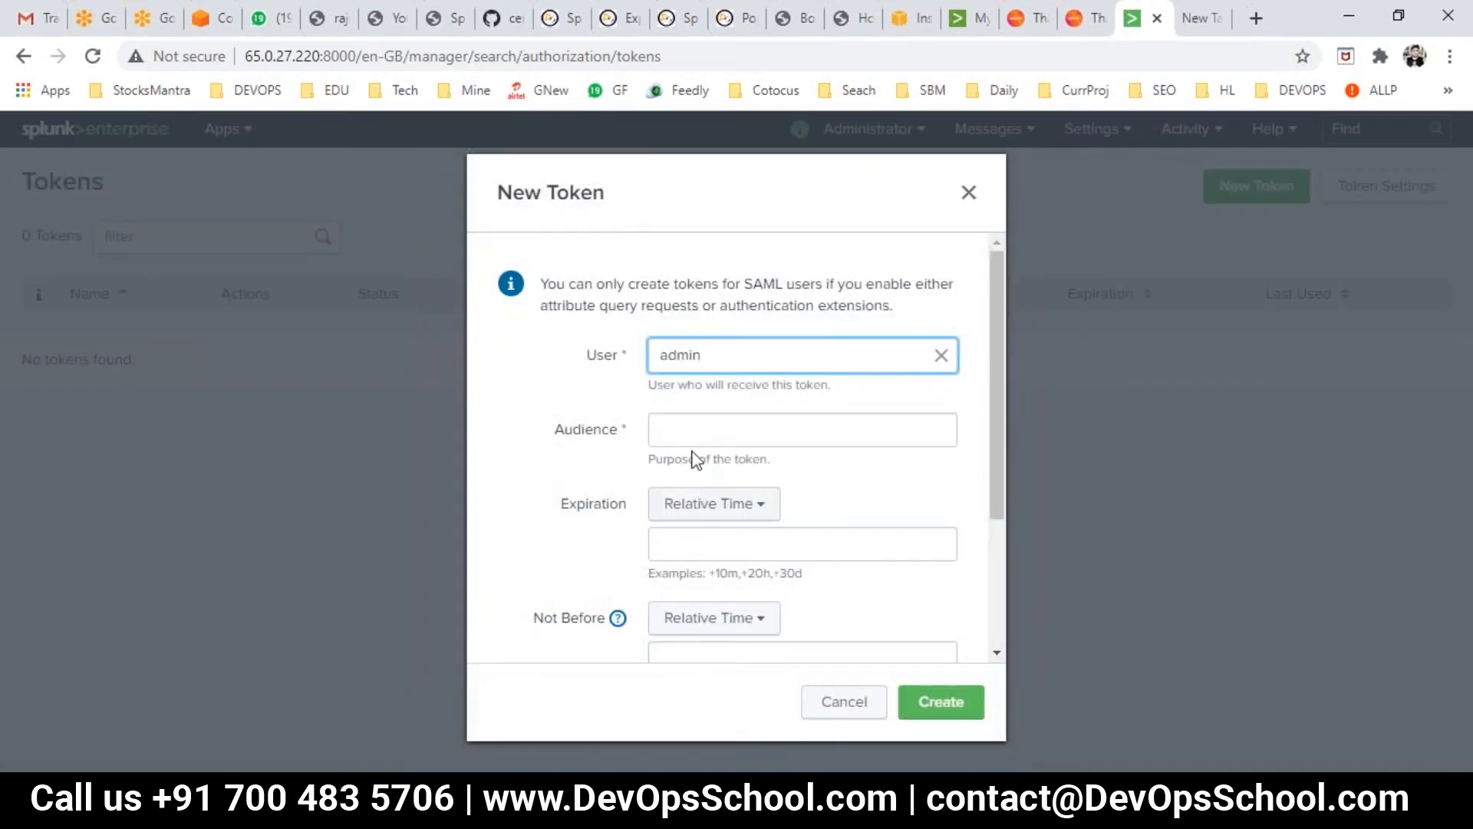
left_click(698, 433)
left_click(710, 513)
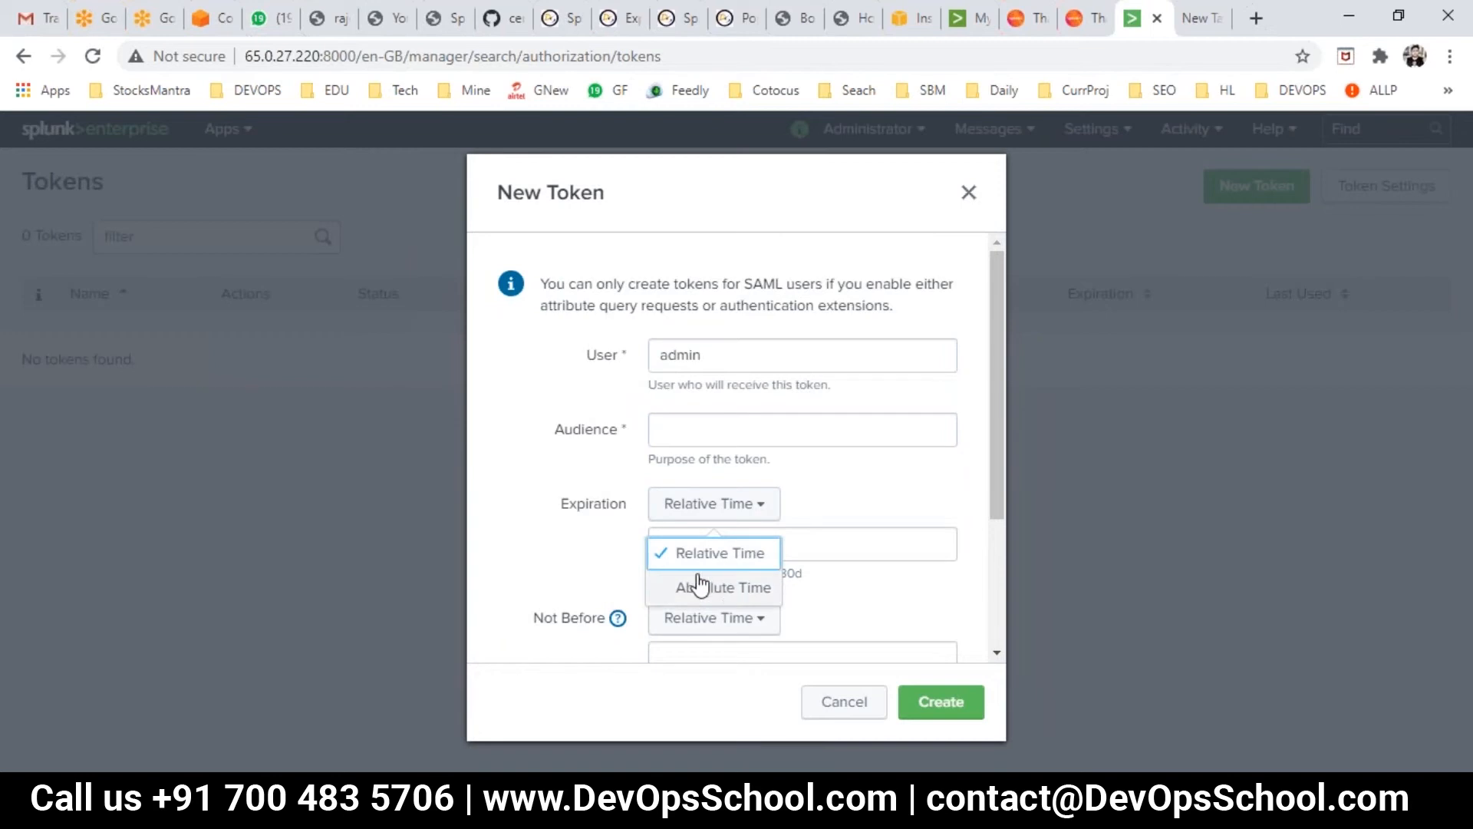
left_click(586, 550)
scroll(795, 600, "down", 3)
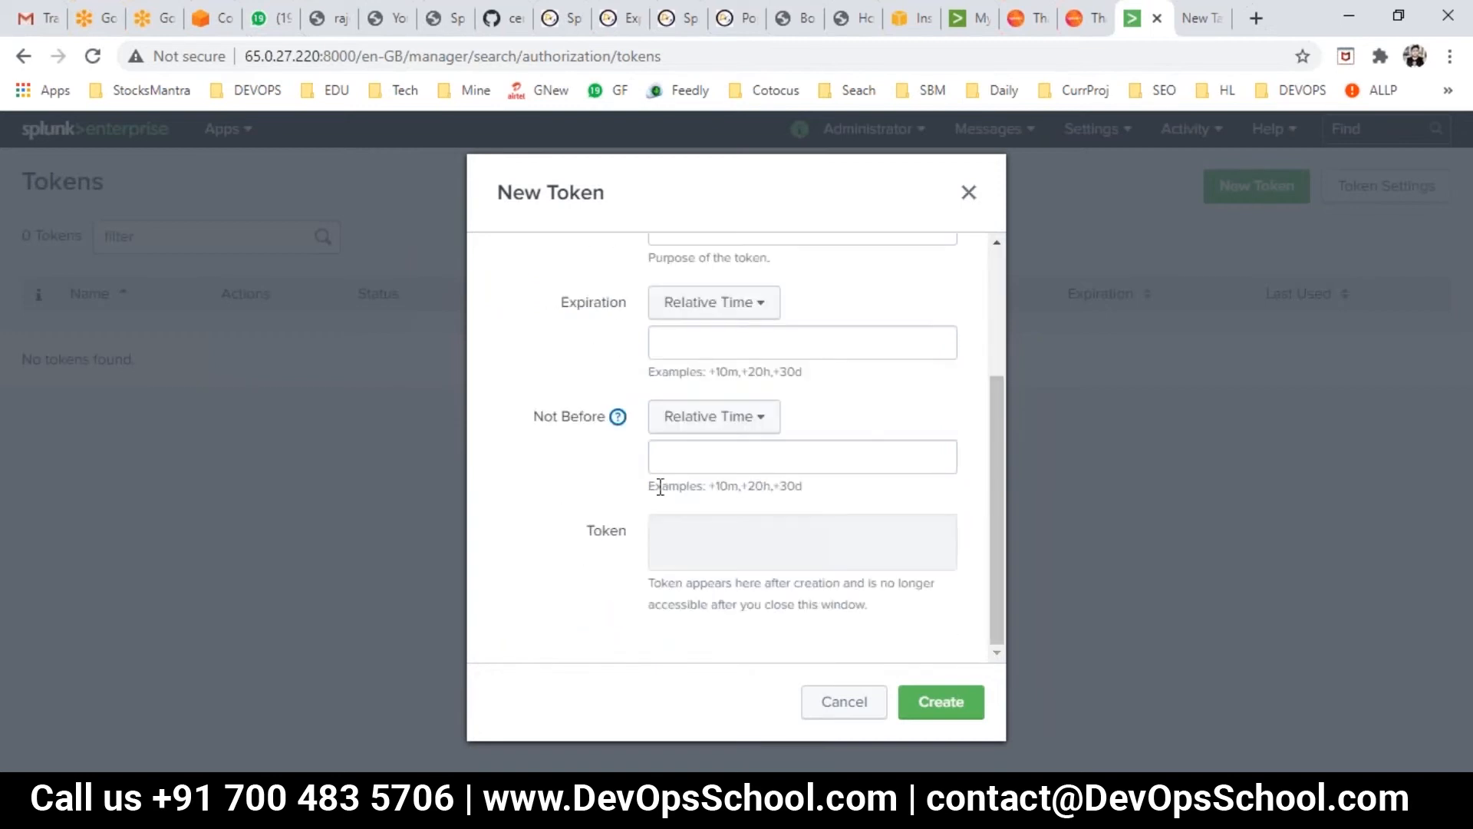
left_click(963, 712)
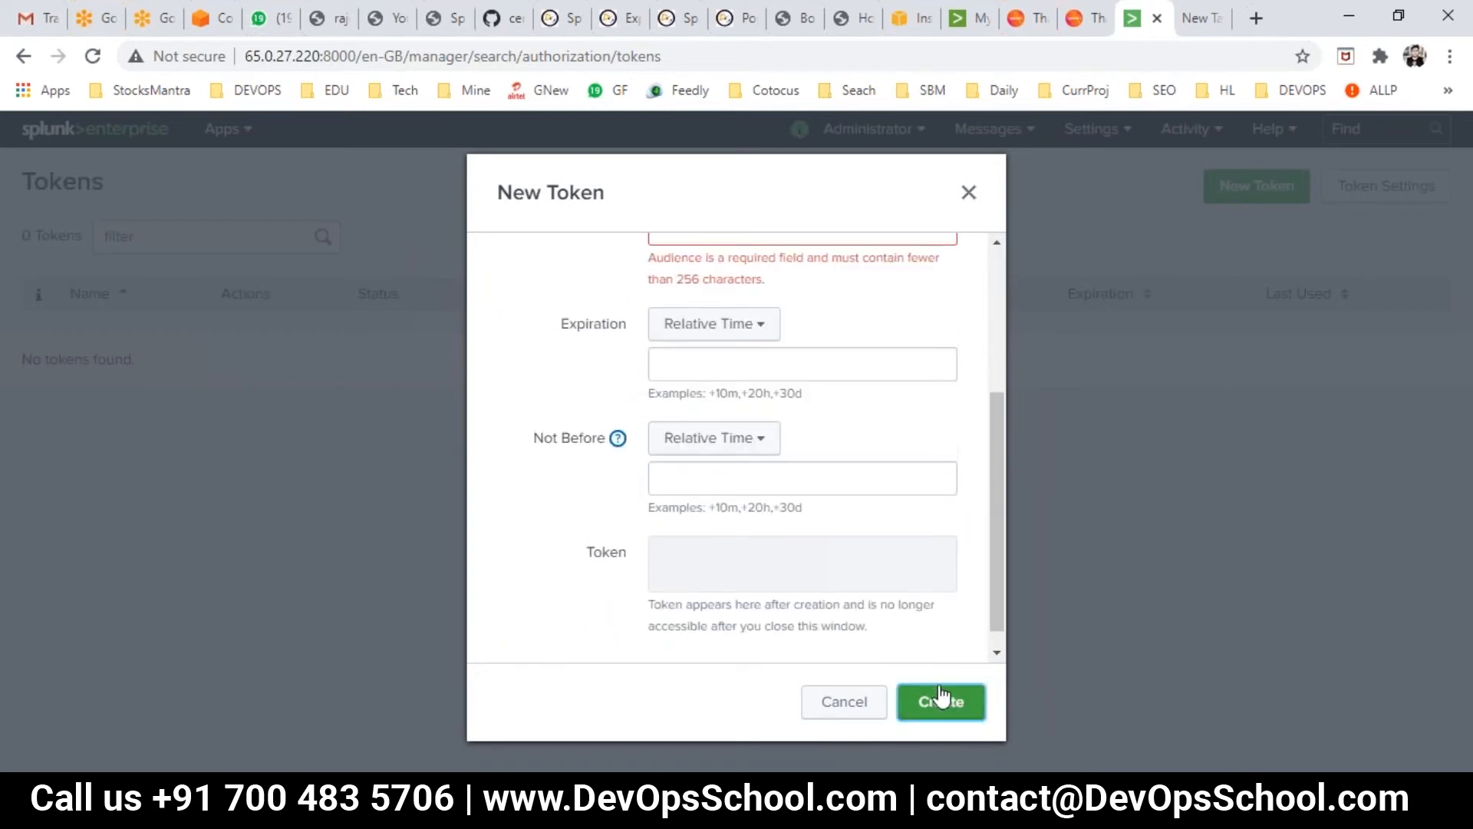
left_click(715, 453)
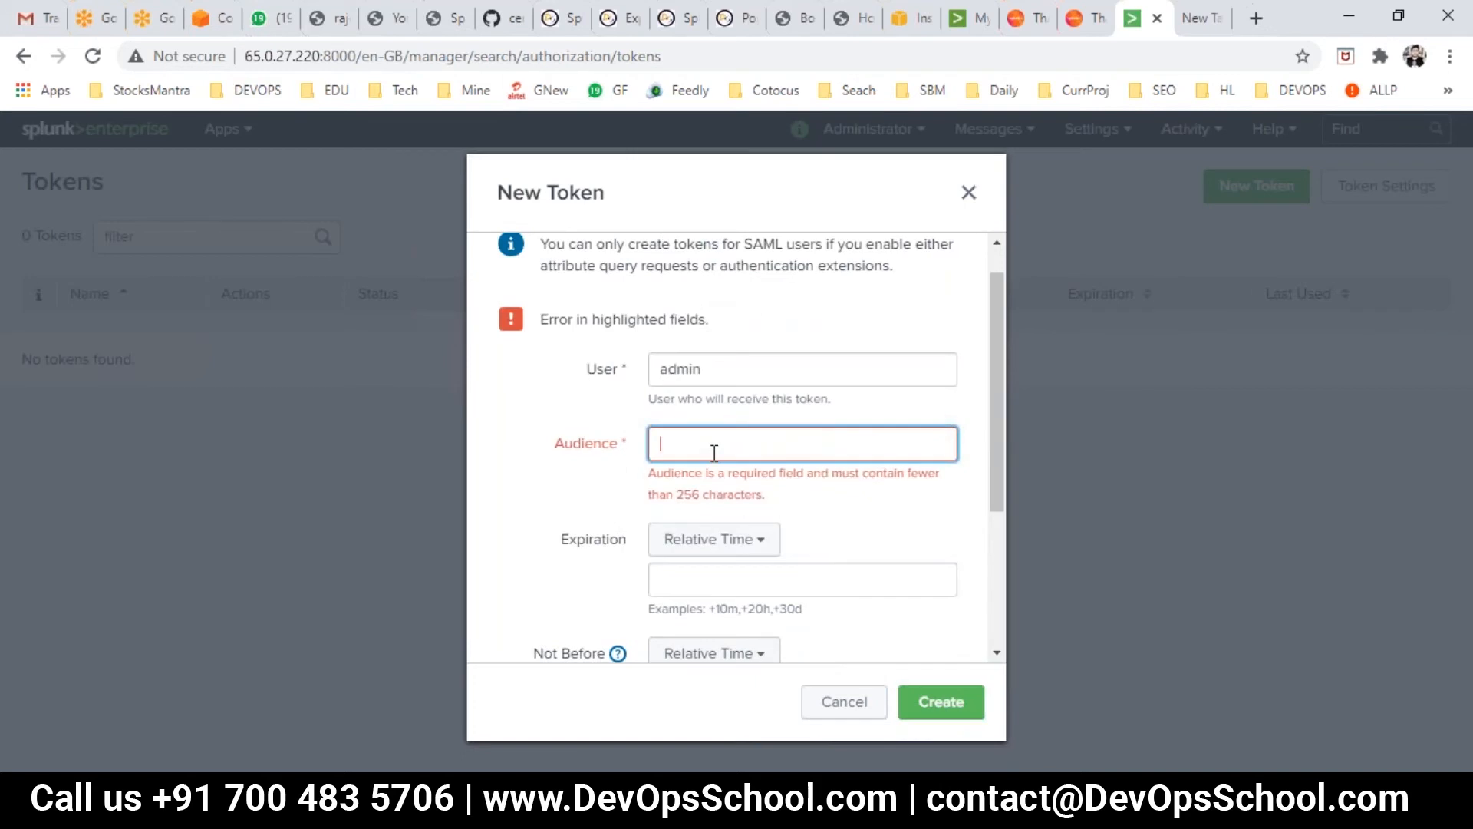
type("sdfsf")
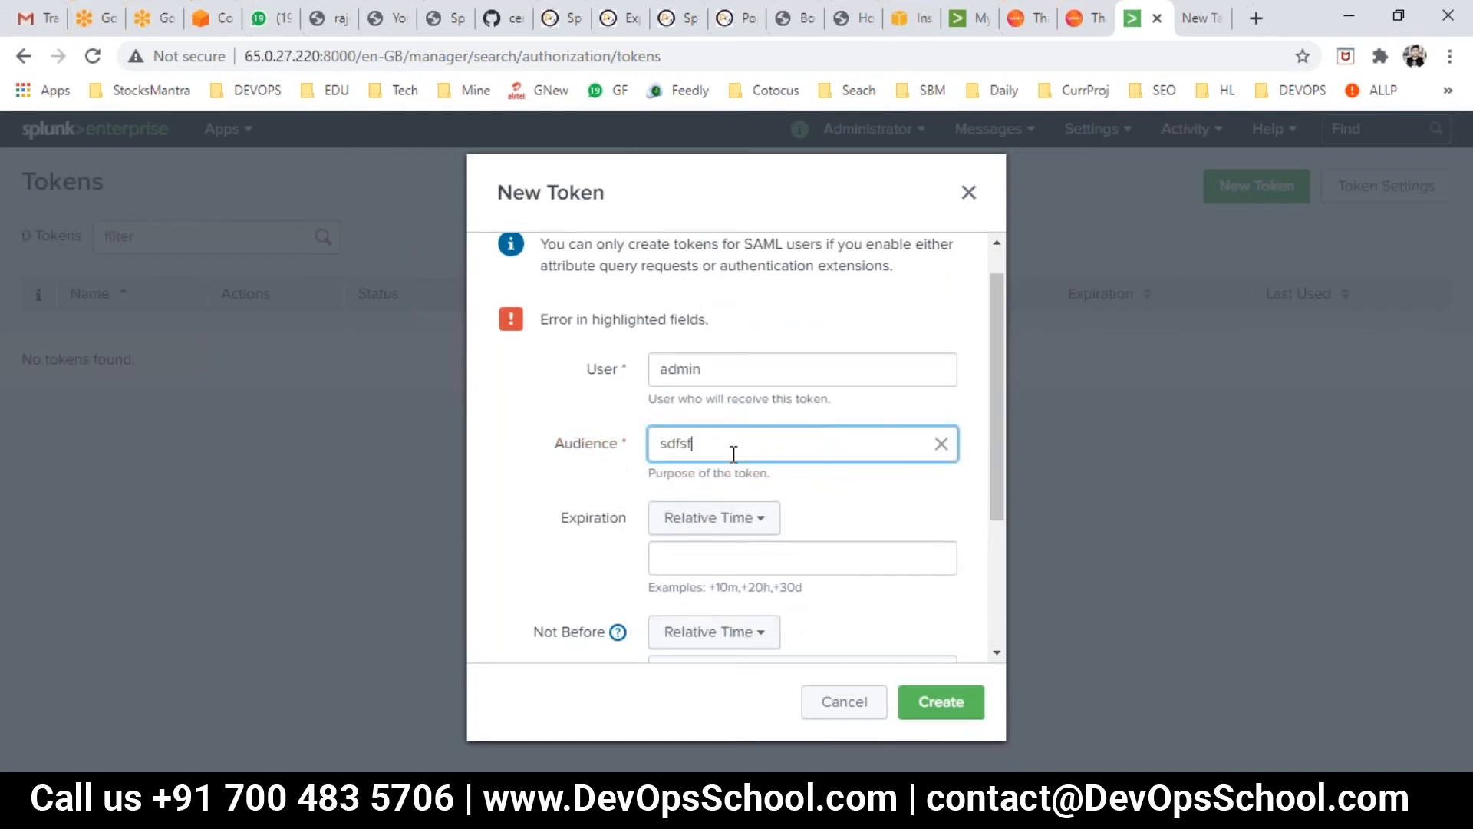
left_click(963, 714)
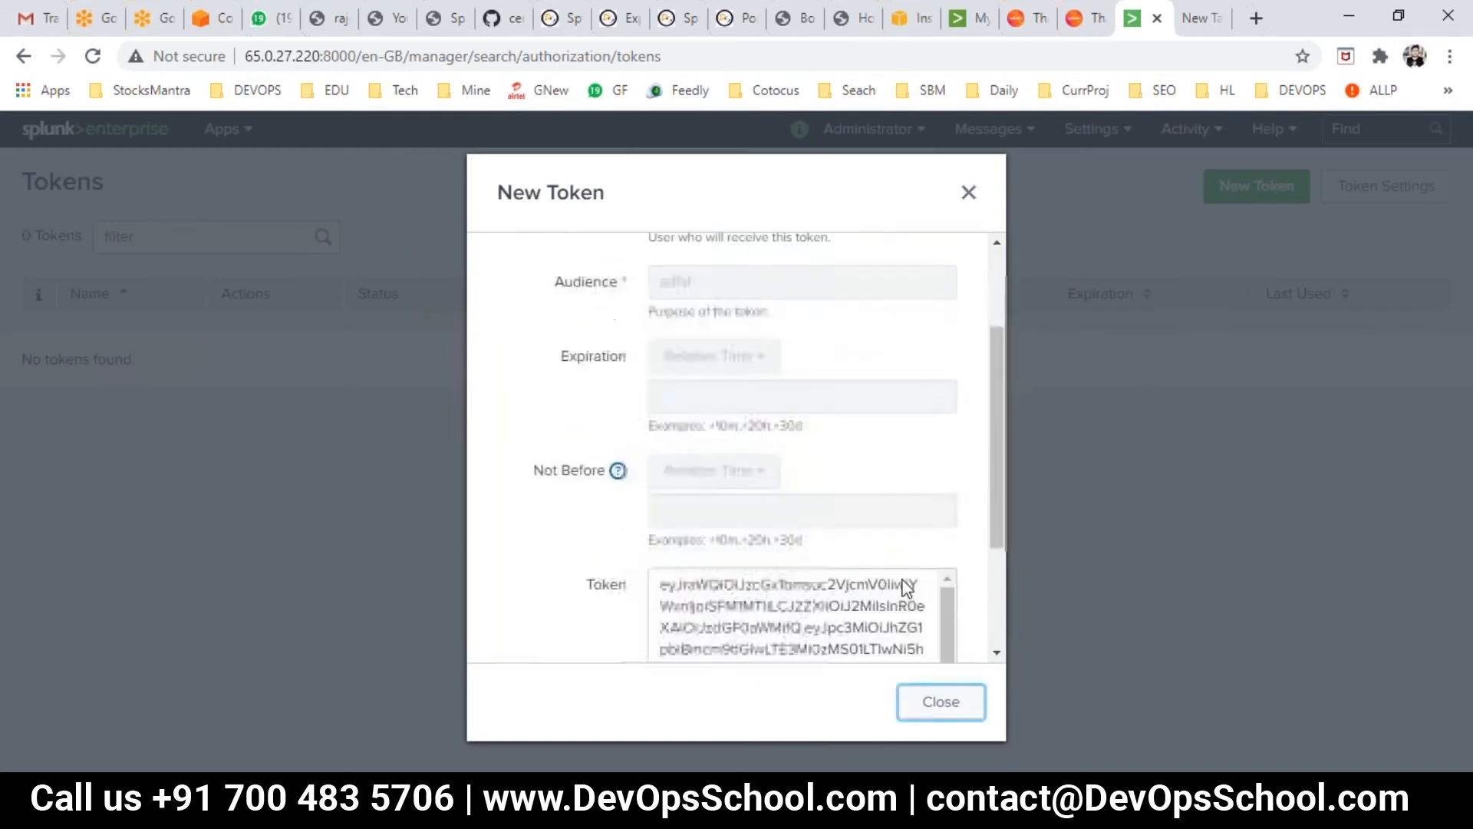
- Select the generated token value and close the New Token dialog
scroll(815, 638, "down", 5)
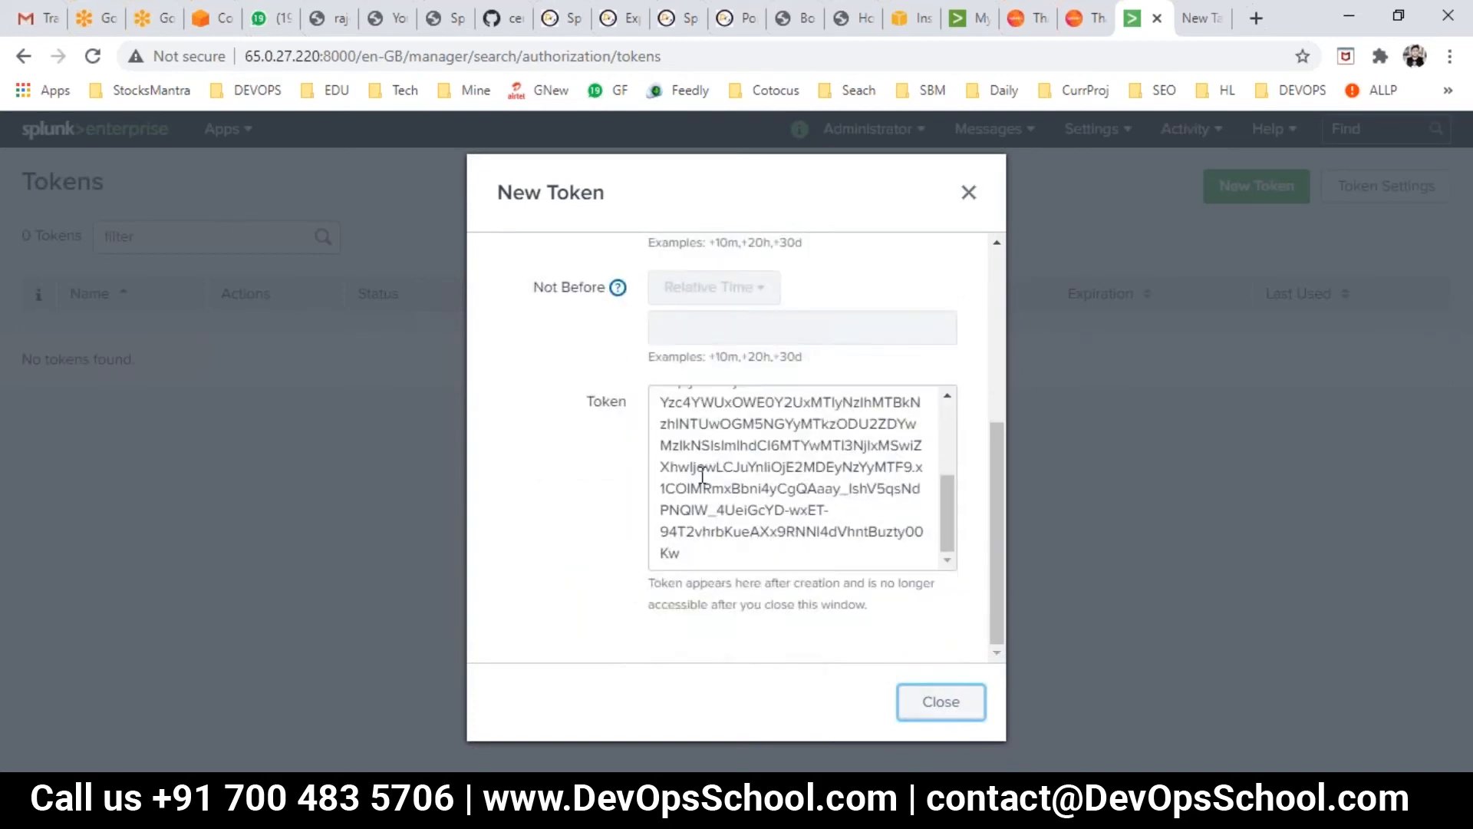
left_click(765, 525)
key("ctrl+a")
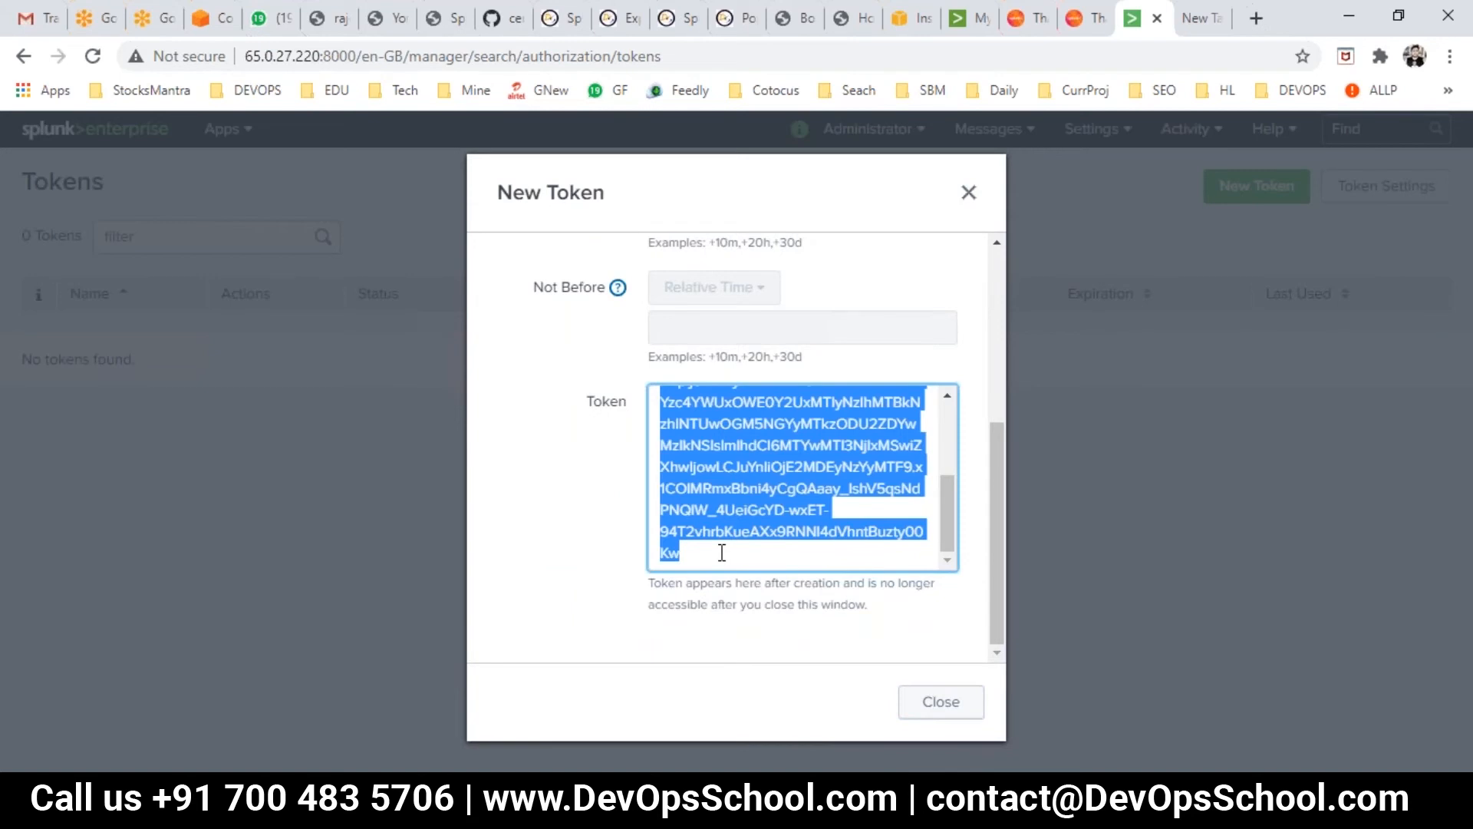
left_click(718, 552)
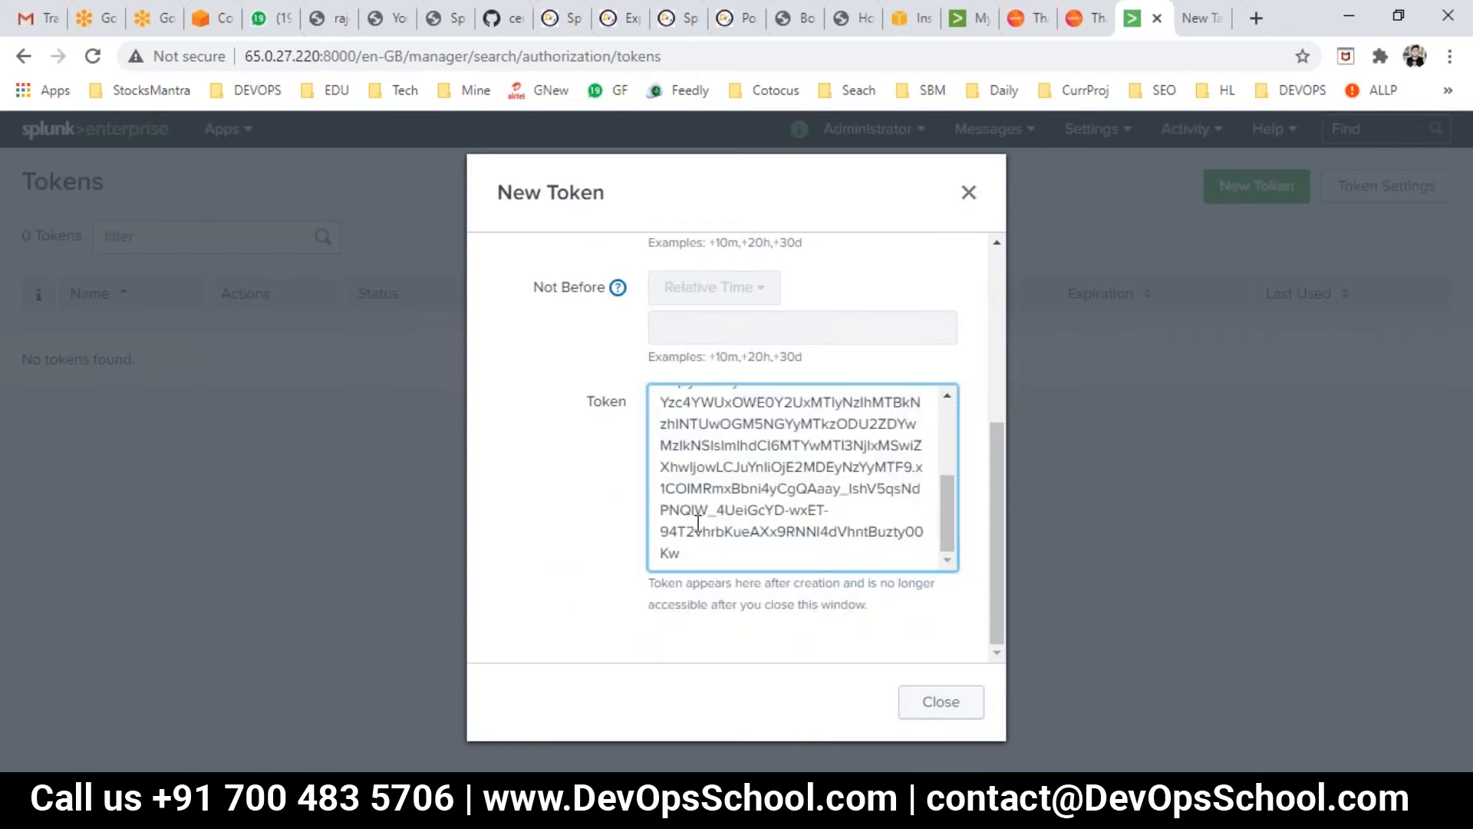
left_click(915, 703)
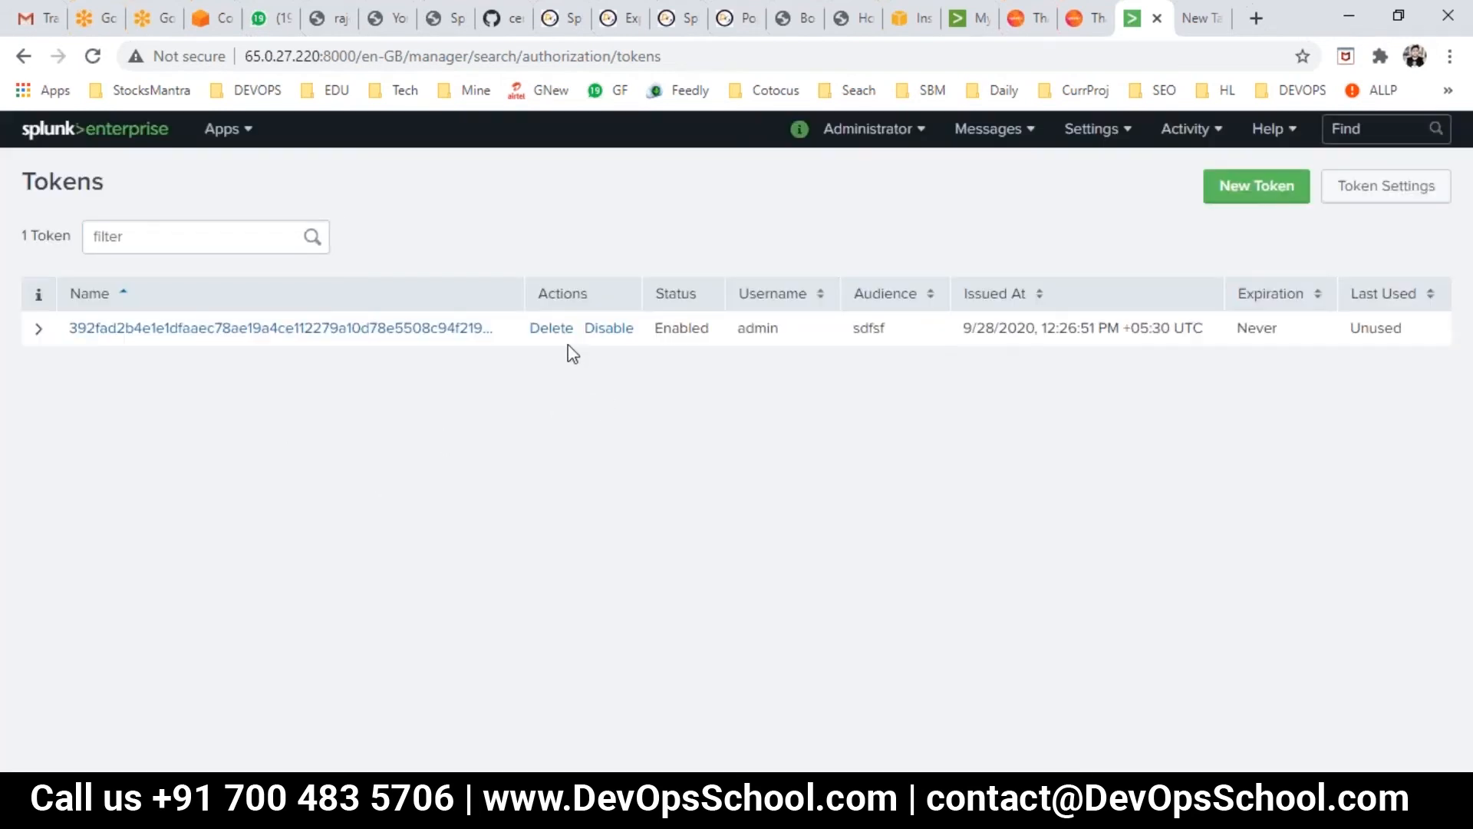
- Highlight the new token's issue time and Never expiration, then bring up the Day1.txt notes
left_click_drag(1276, 328, 1028, 319)
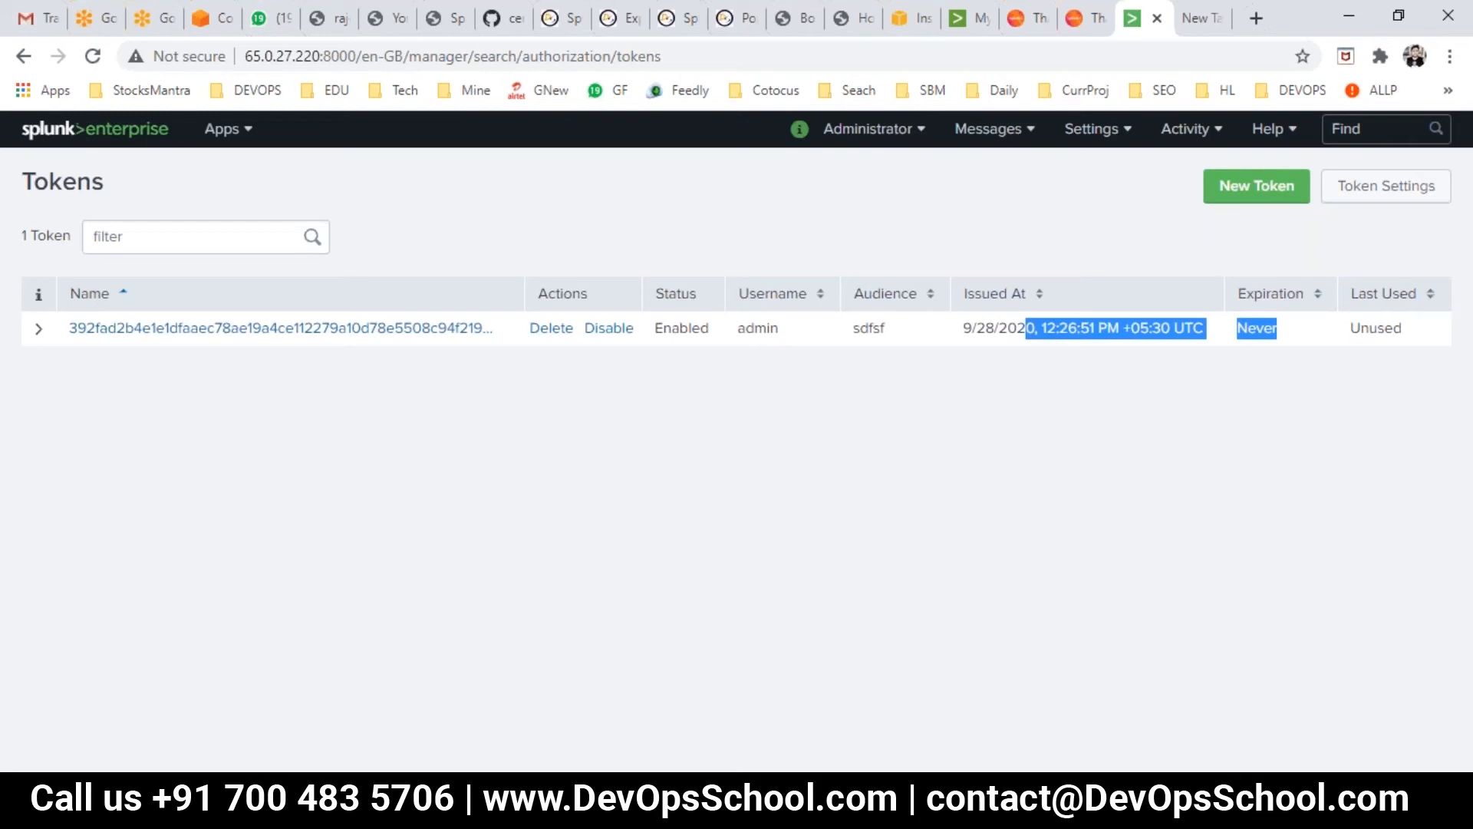
key("alt+Tab")
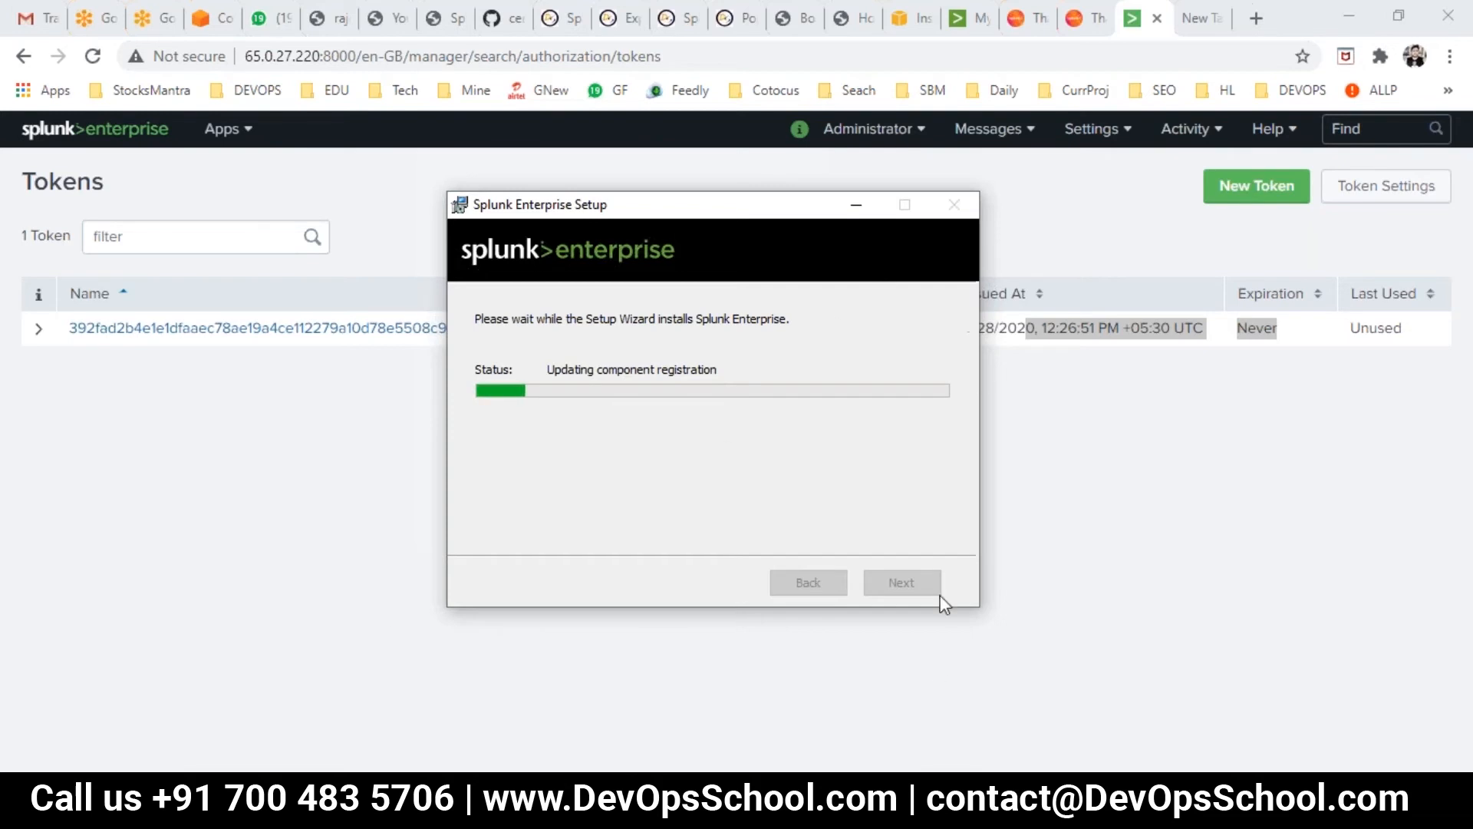
left_click(1136, 709)
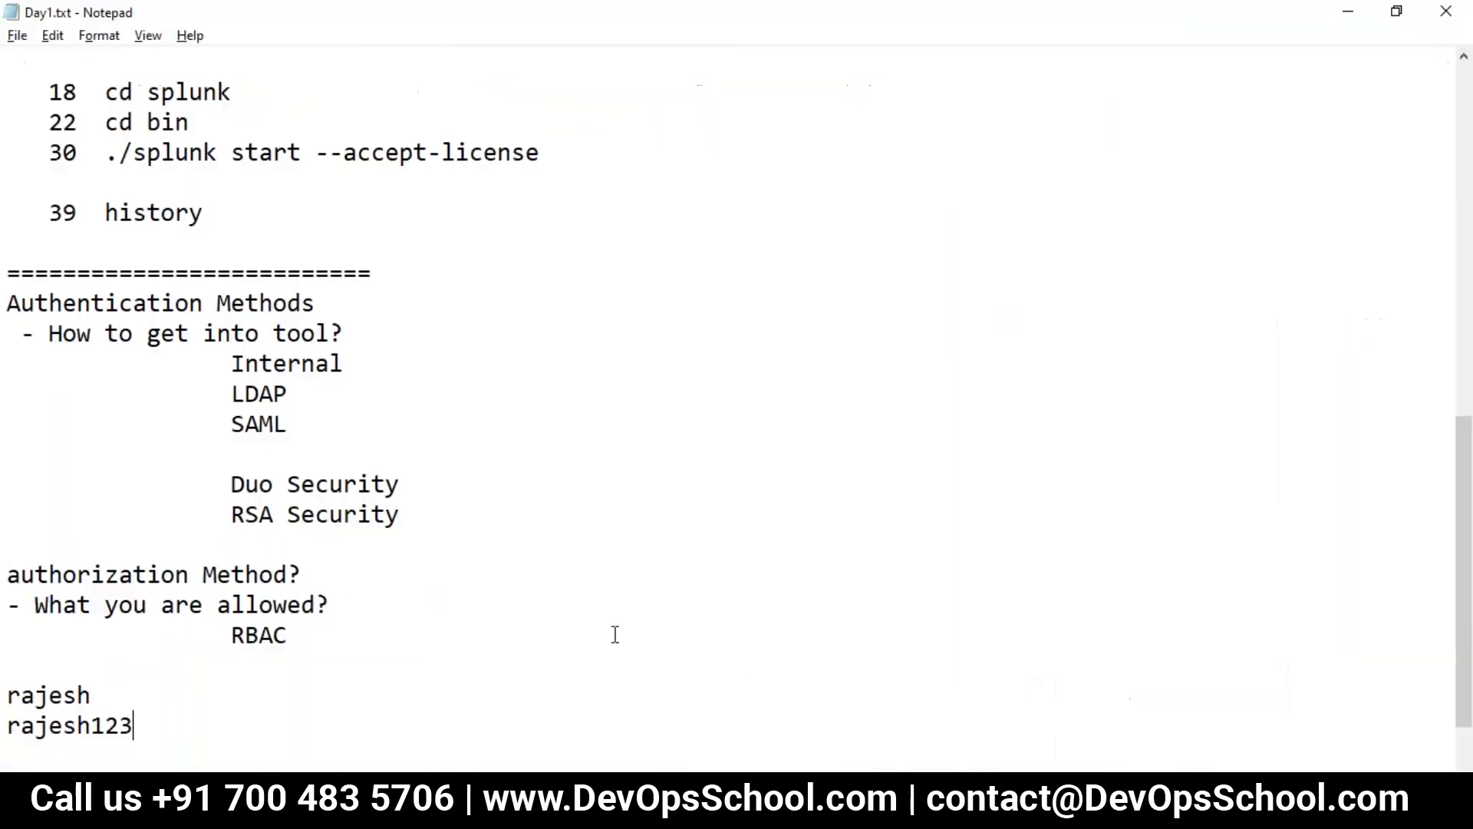
- Mark Internal as DEFAULT in the Day1.txt authentication notes and save
left_click_drag(62, 303, 350, 427)
left_click(358, 360)
key("Tab")
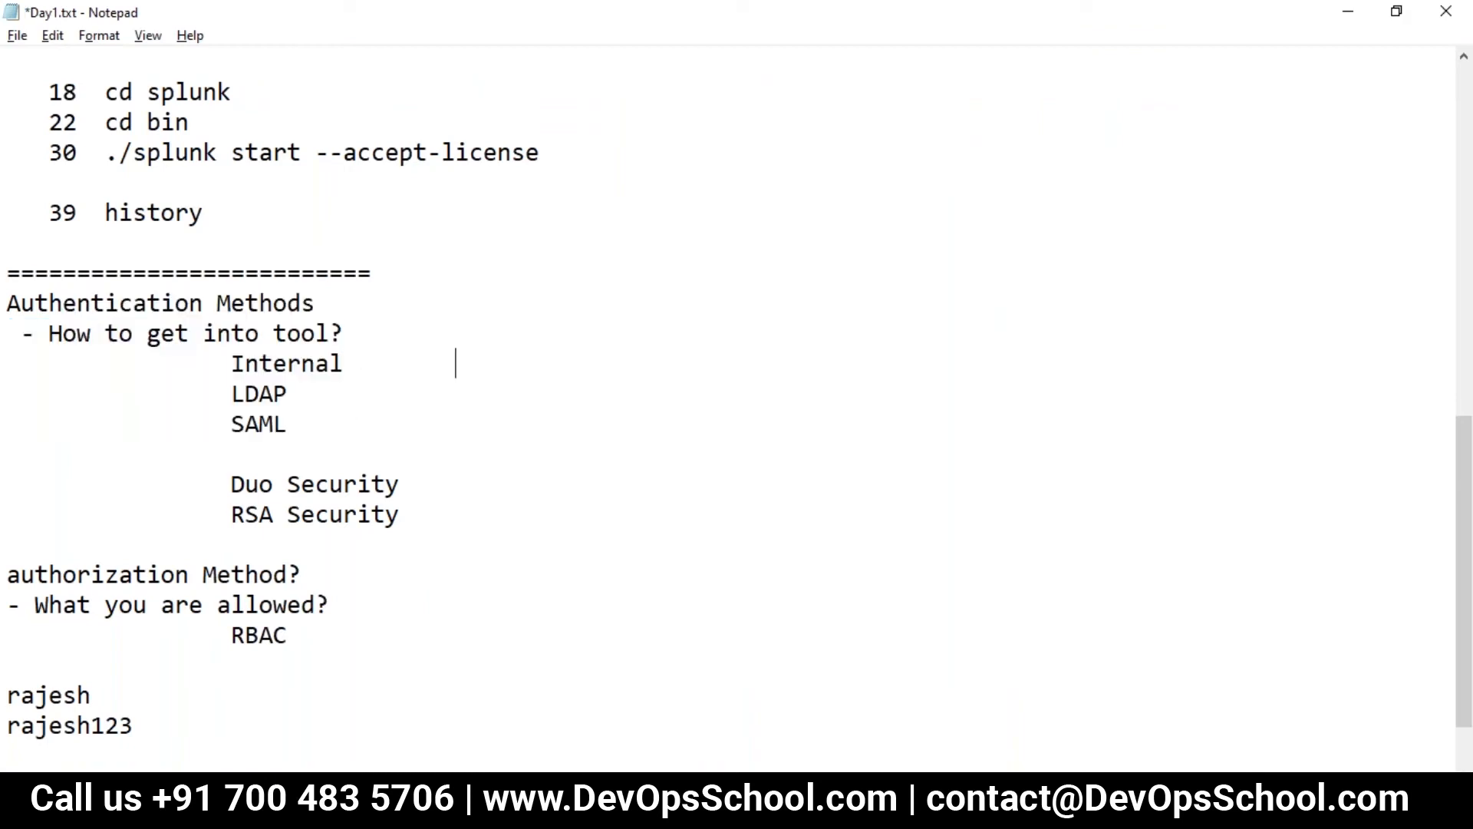
type("DEFAULT")
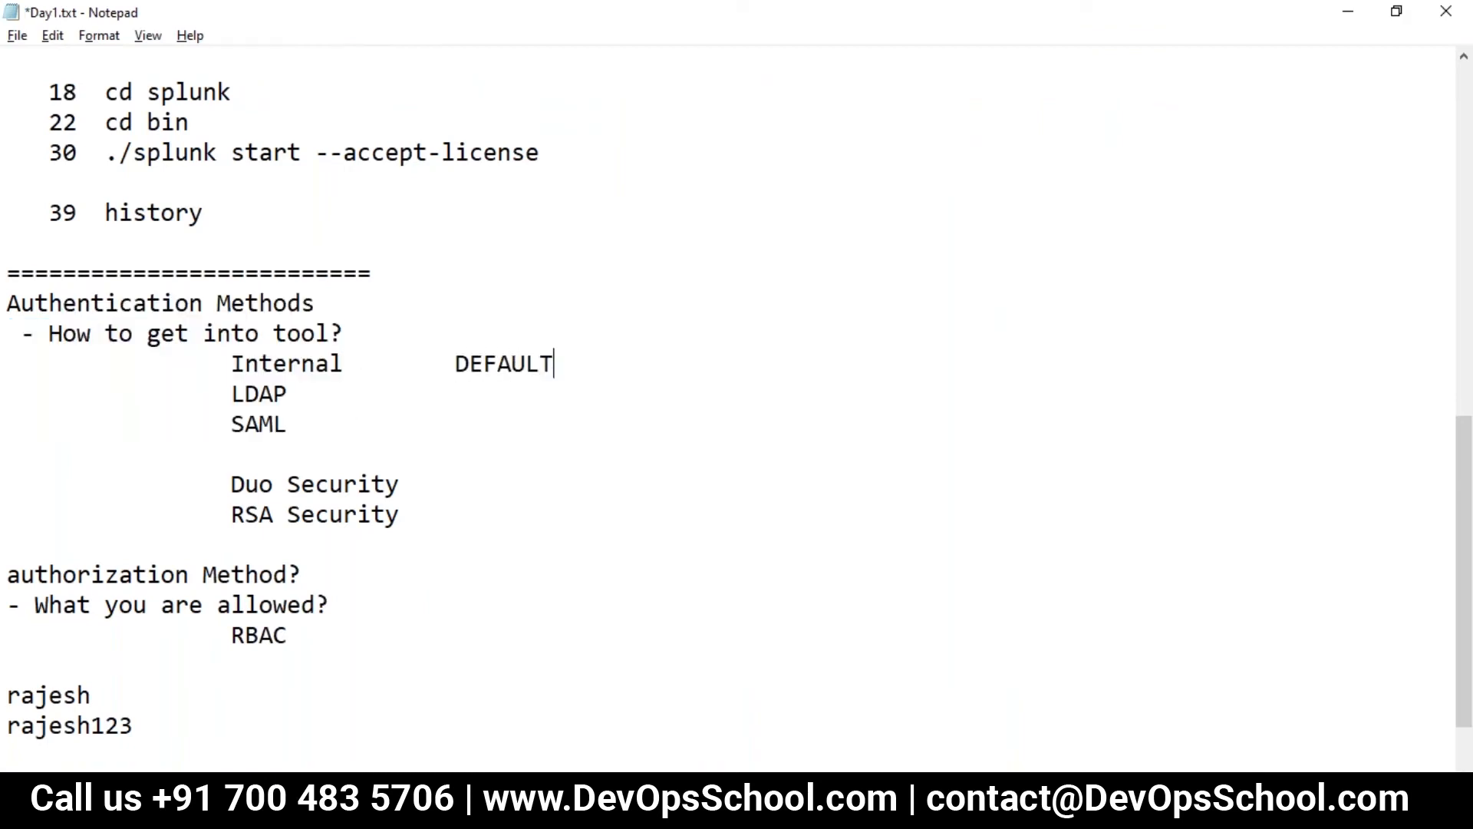
key("ctrl+s")
- Review the authorization method notes below RBAC, then return to the Splunk browser
left_click_drag(289, 635, 6, 575)
scroll(140, 615, "down", 1)
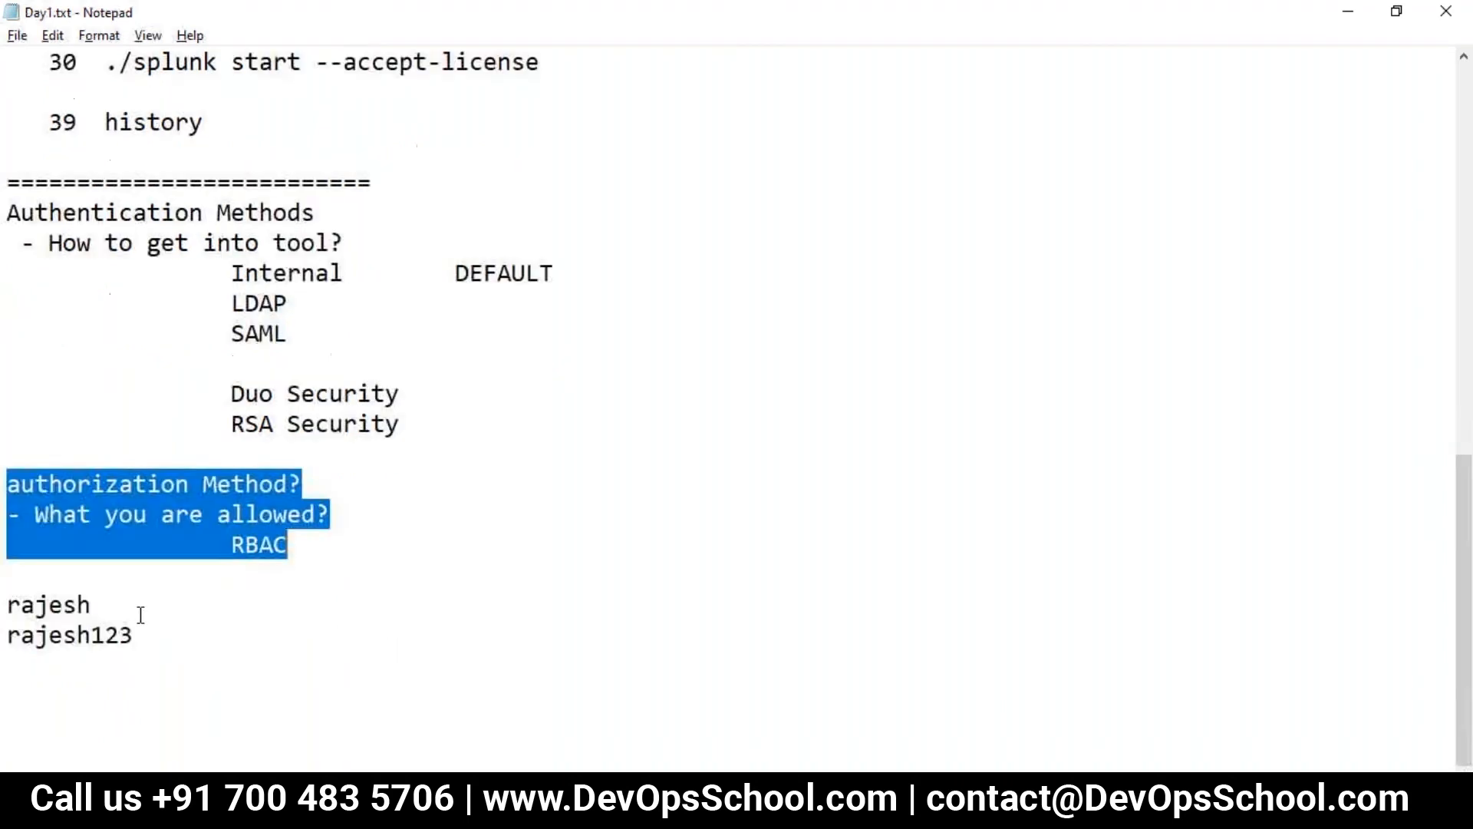
left_click(316, 560)
key("alt+Tab")
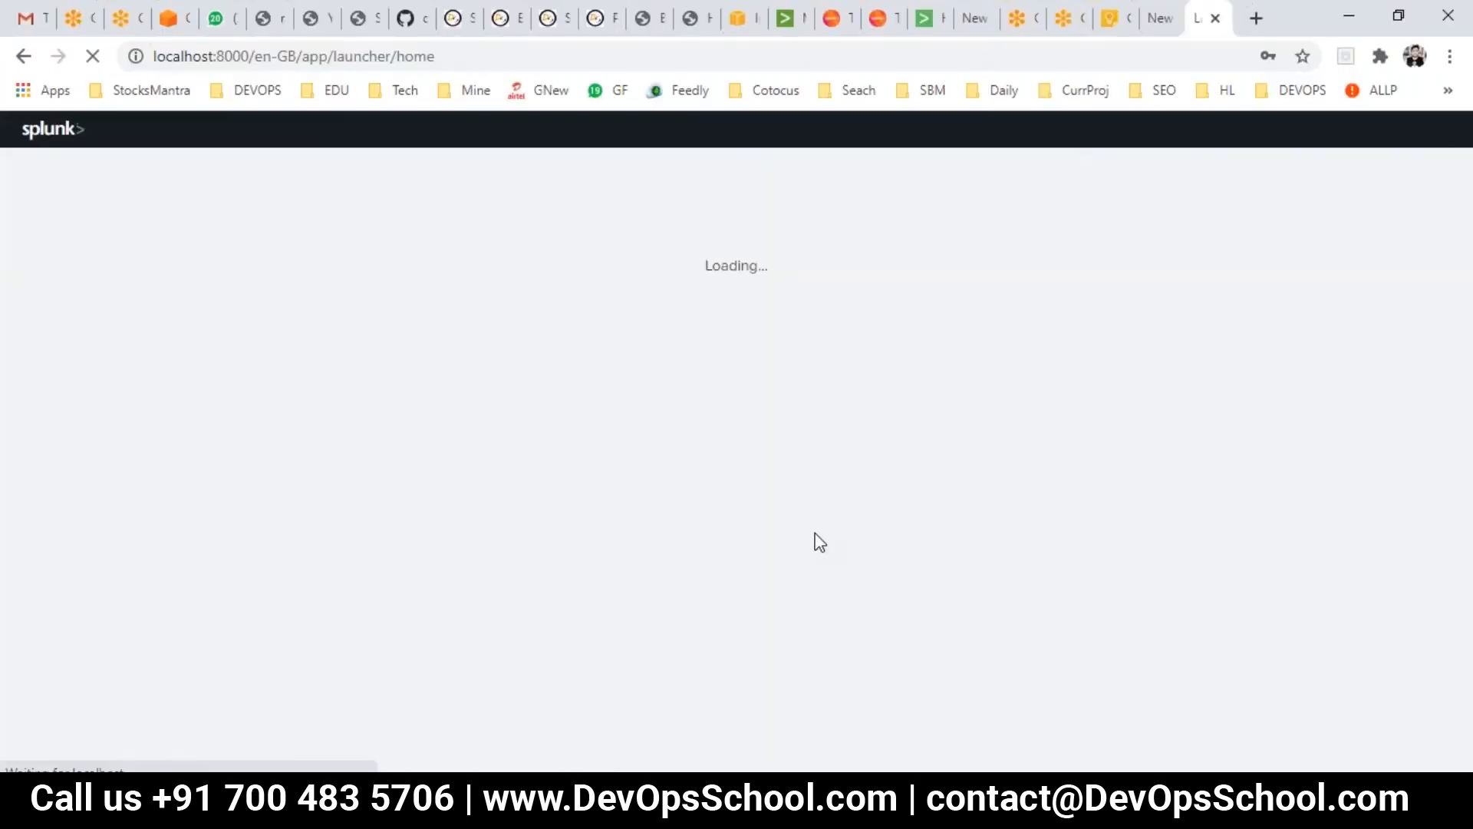
- Select 3.splunk-complete-reference-welcomepage.pptx in the ppt folder, then switch to the 65.0.27.220 Splunk tab
left_click_drag(272, 57, 173, 56)
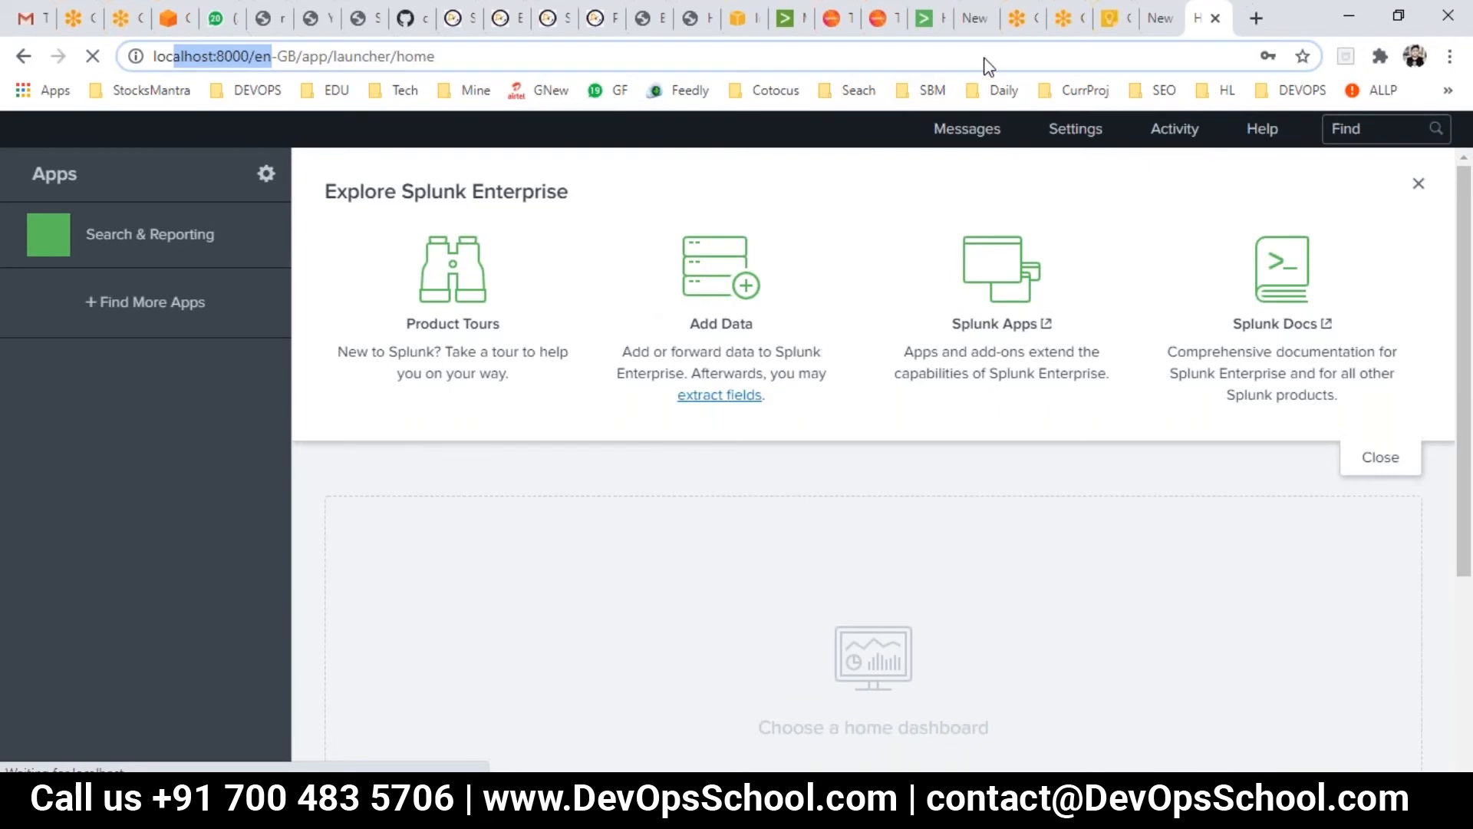
key("alt+Tab")
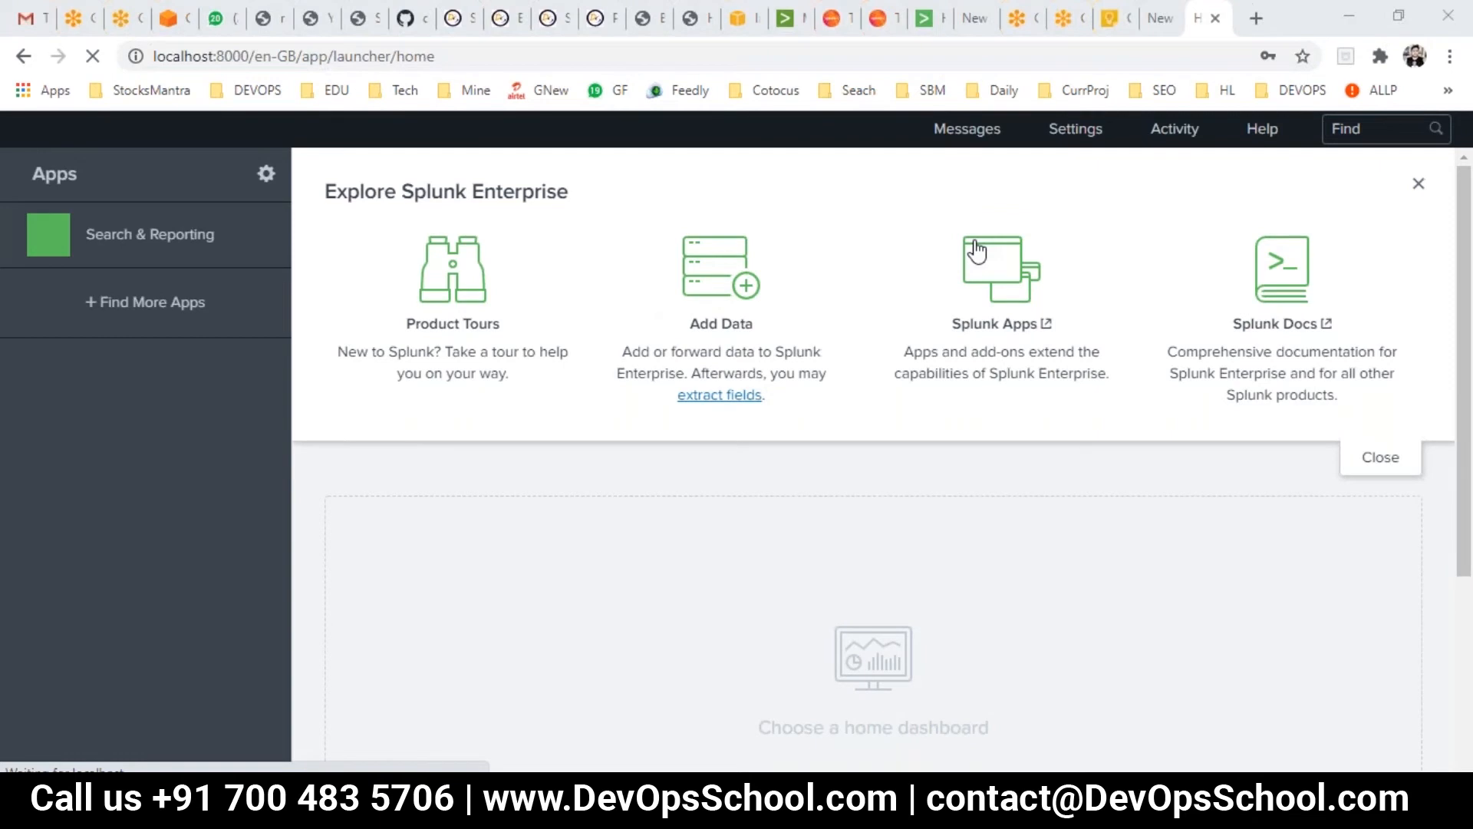
key("alt+Tab")
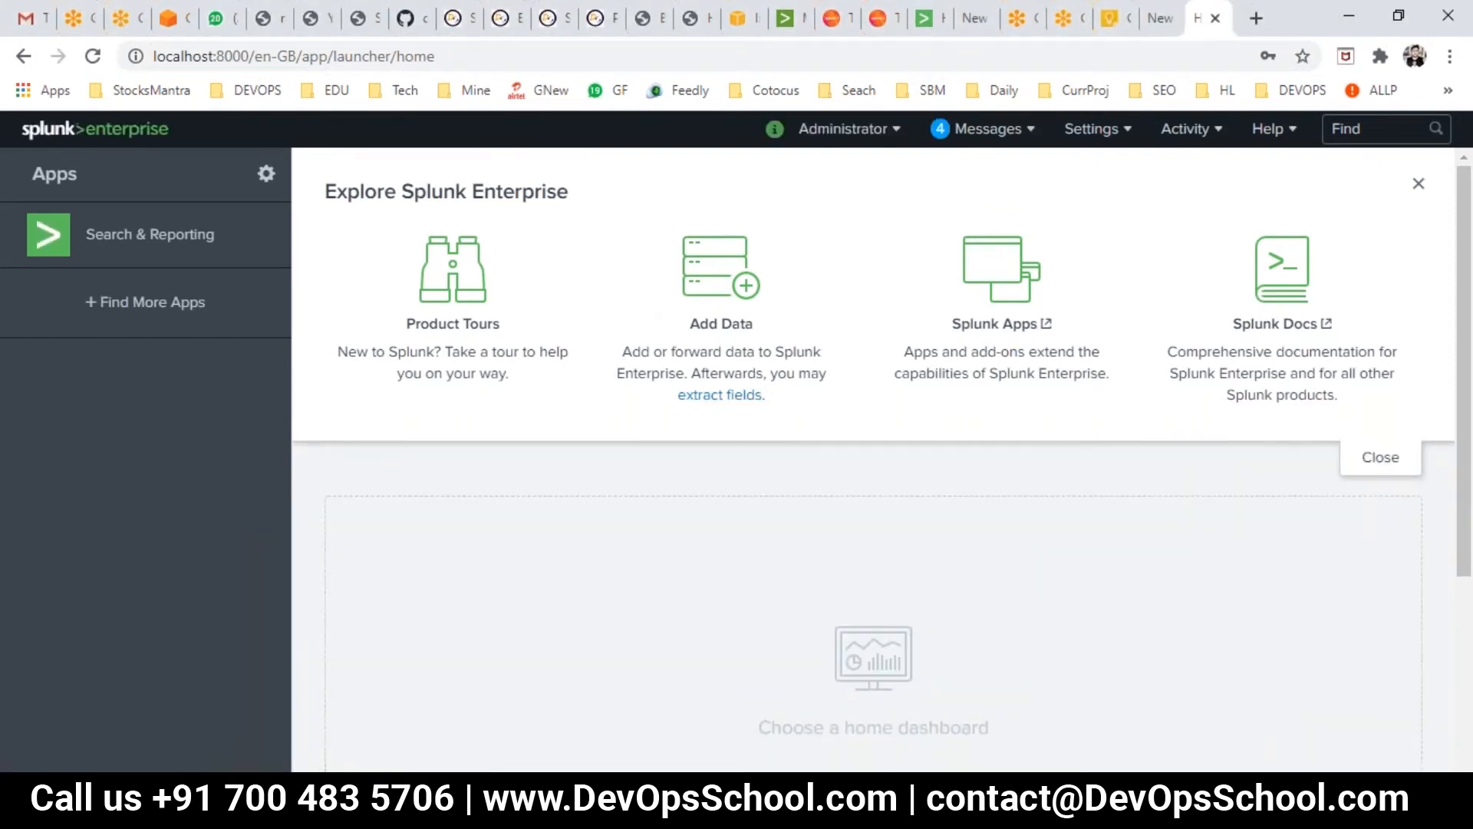
left_click(608, 807)
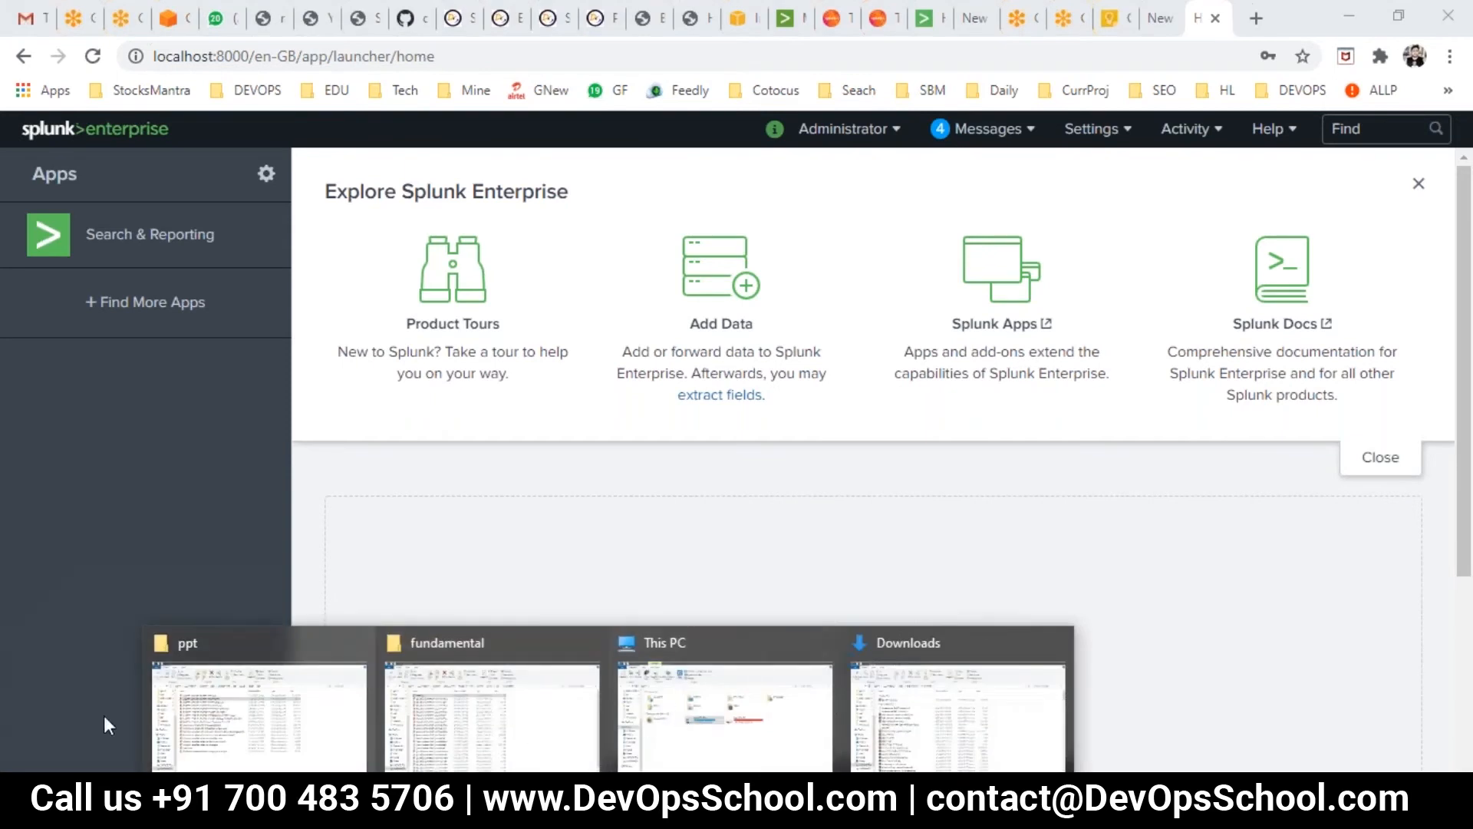
left_click(234, 724)
left_click(349, 277)
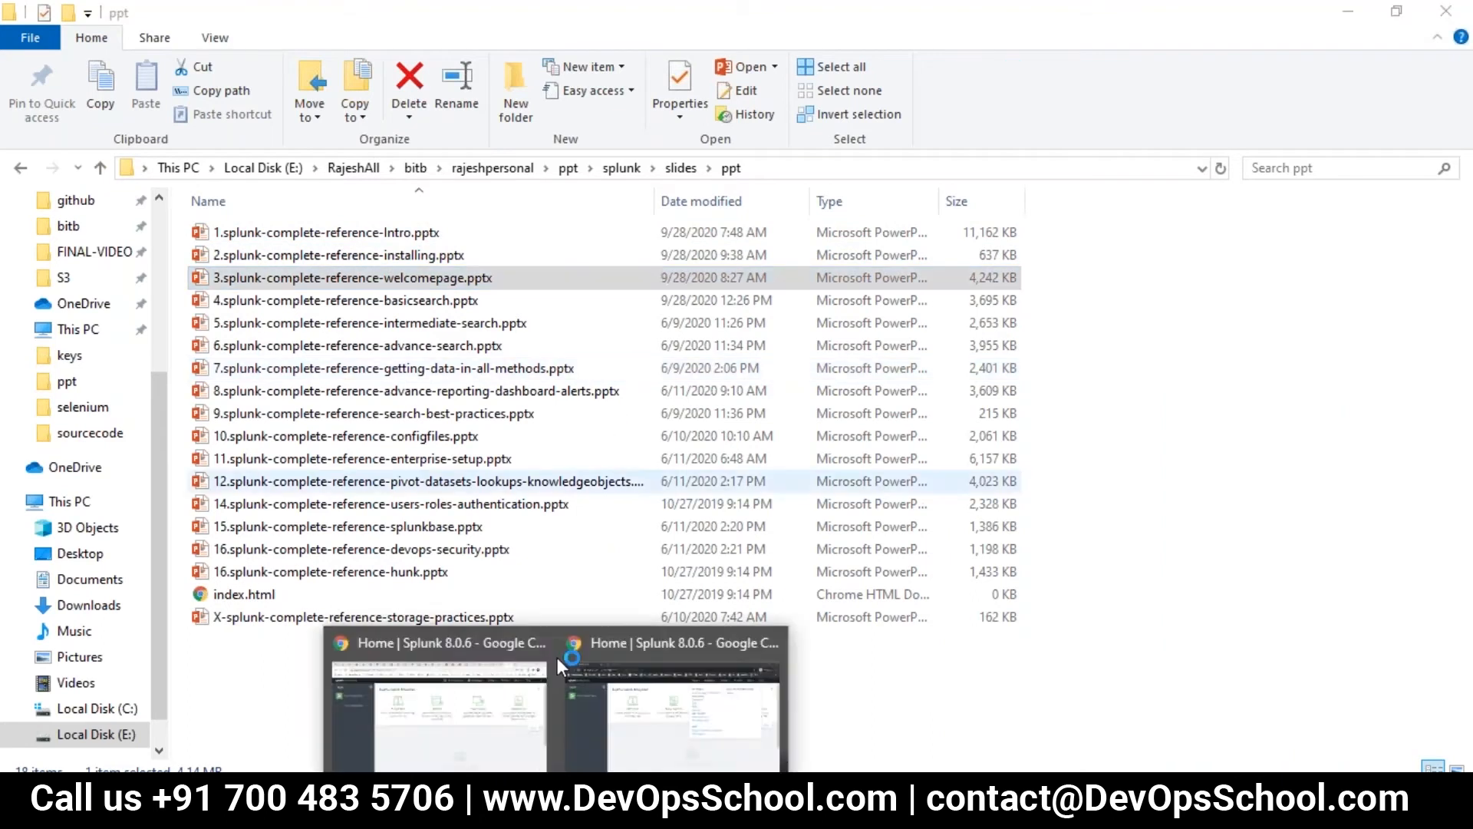
left_click(500, 720)
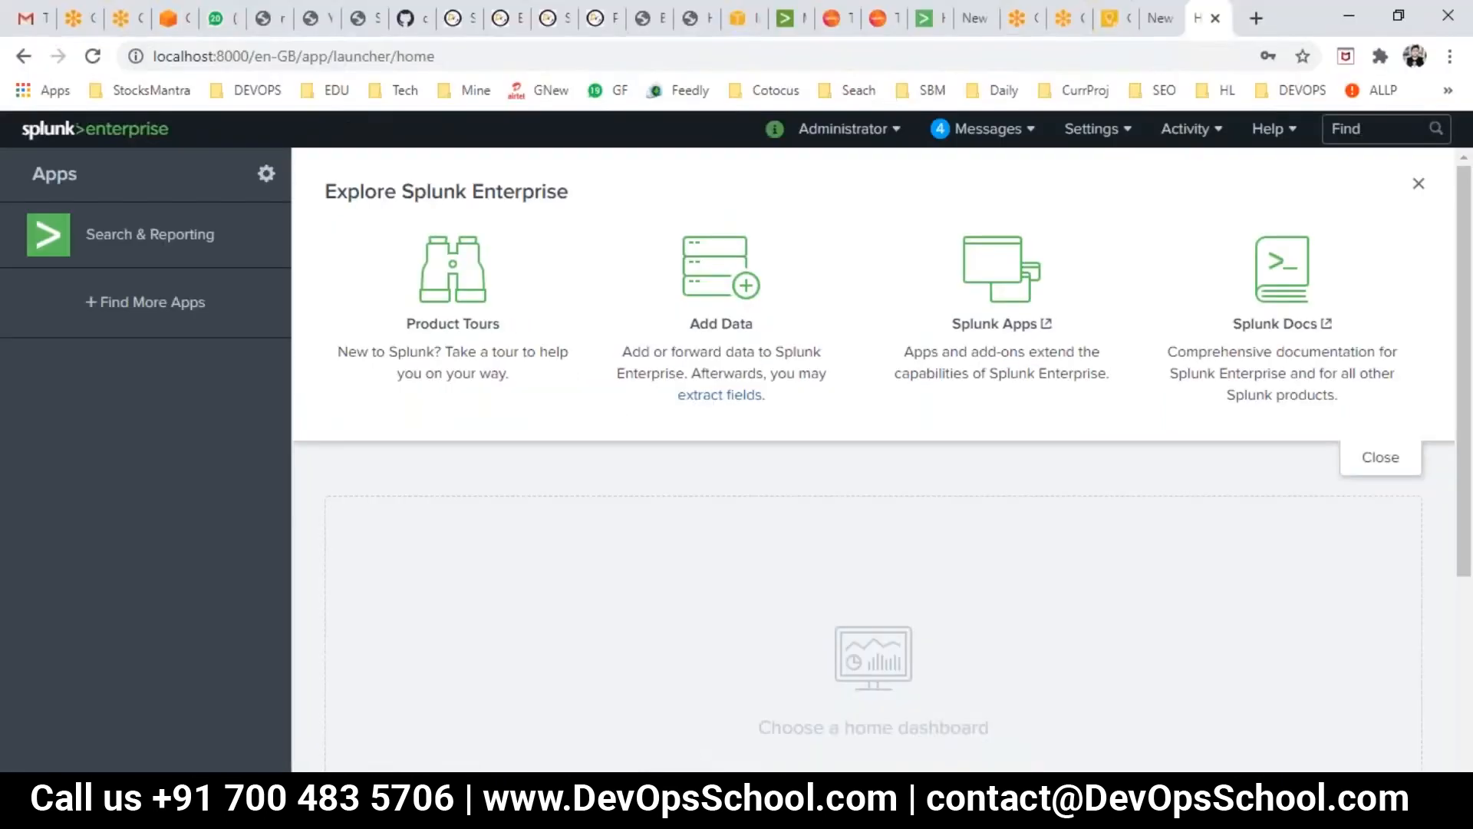
left_click(923, 21)
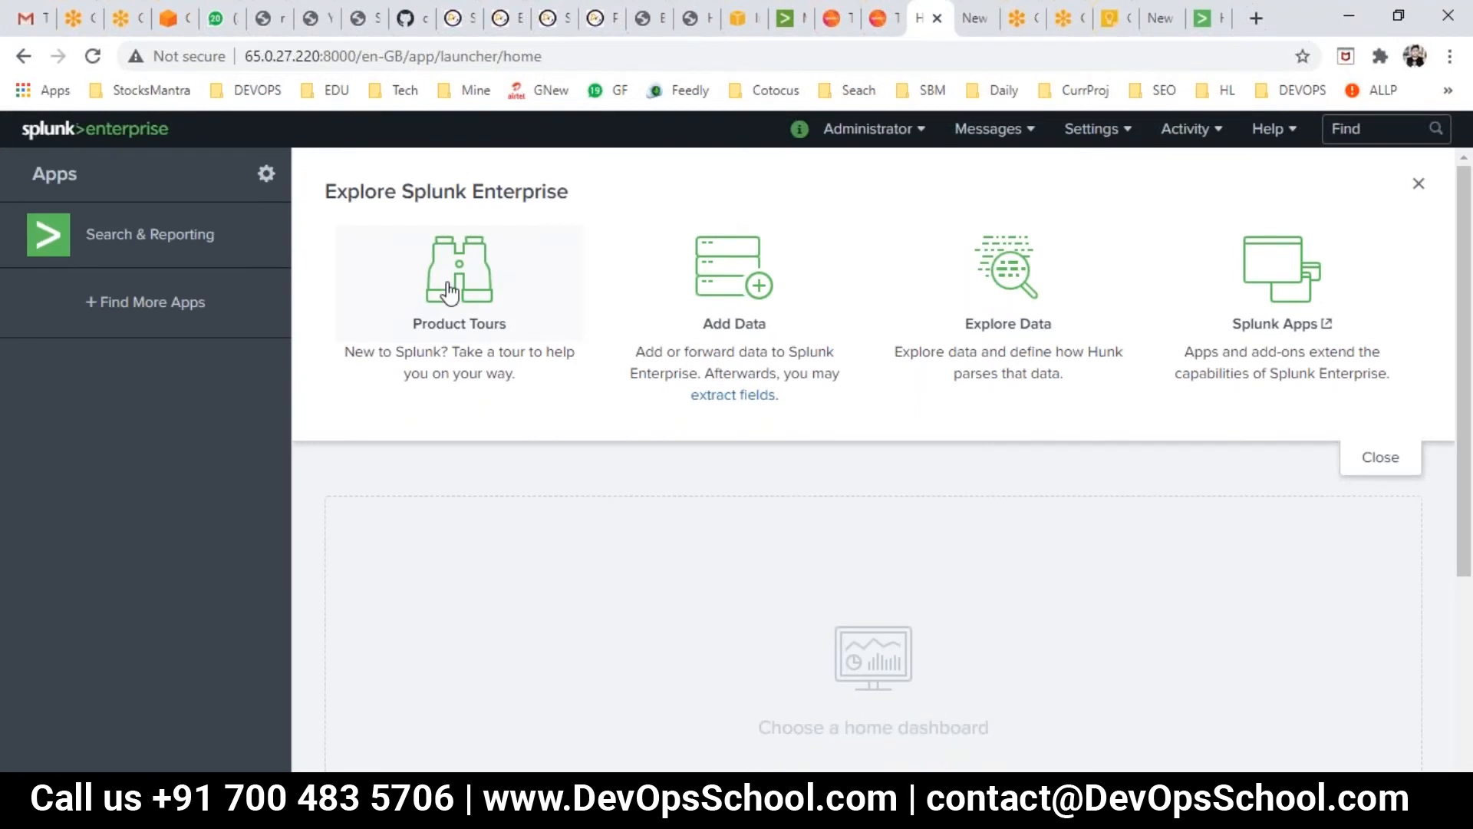
- Open Search & Reporting, skip the first-time tour, and place the cursor in the search box
left_click(140, 248)
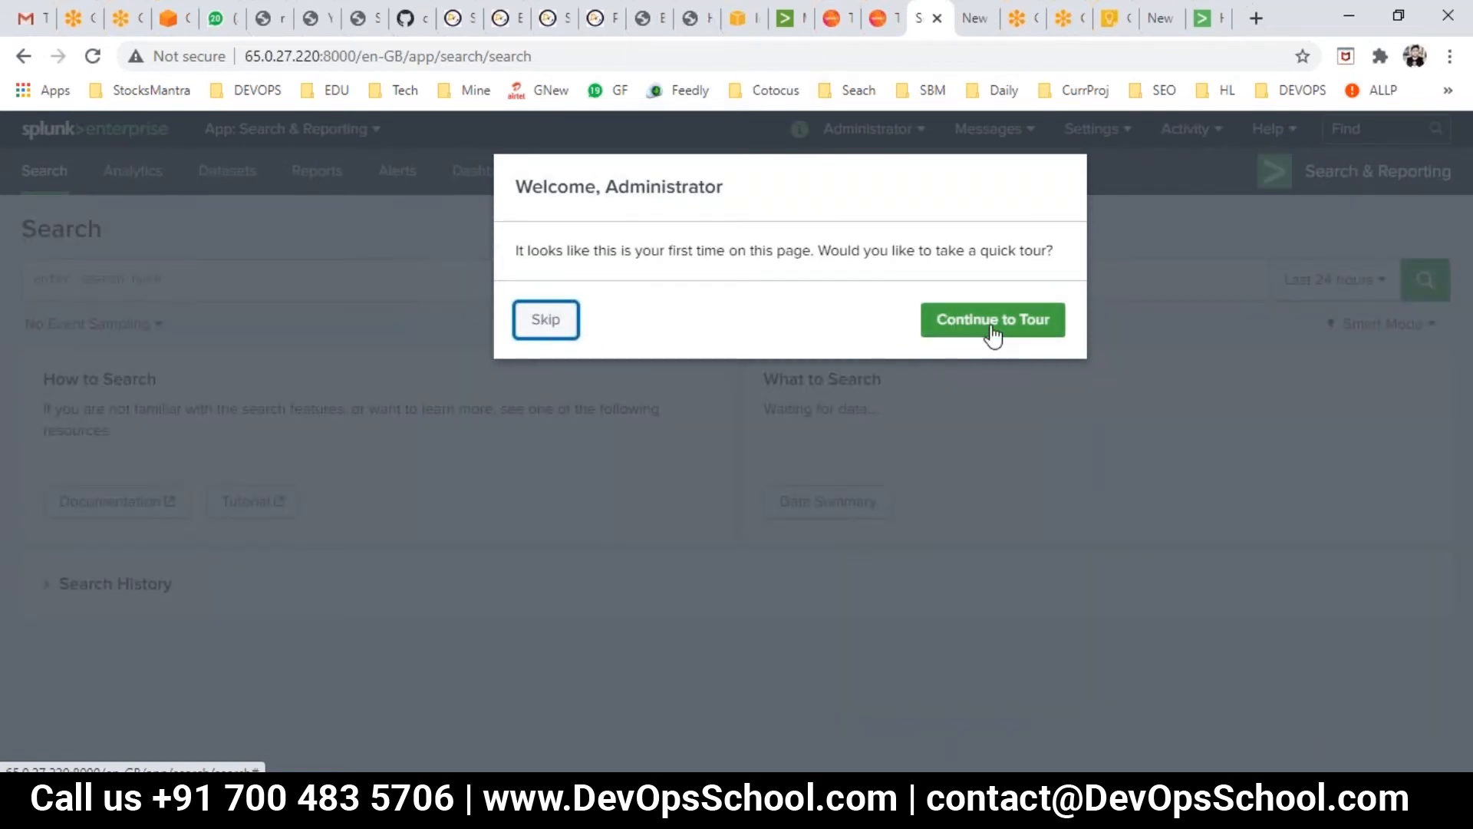
left_click(545, 323)
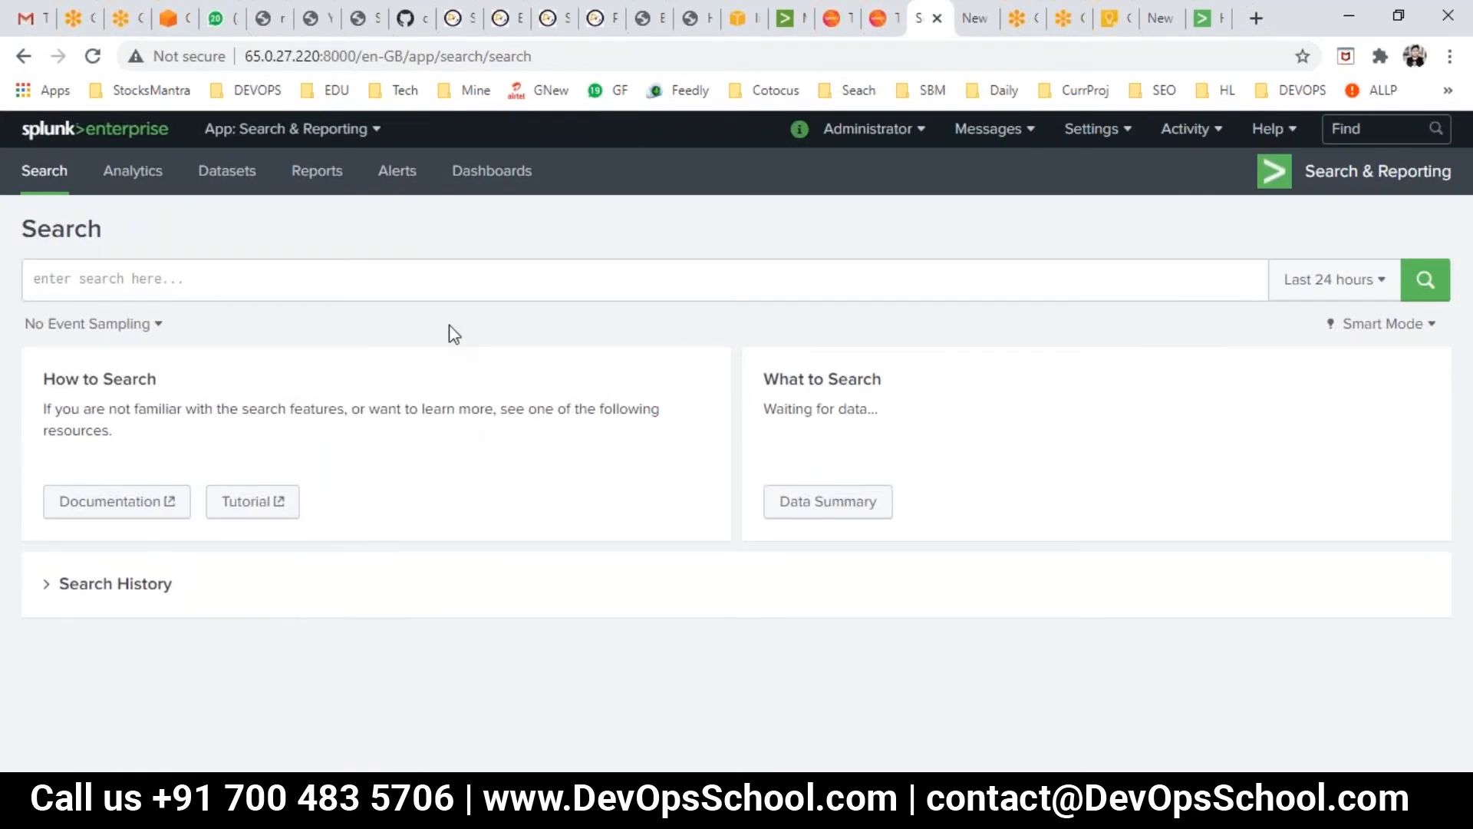
left_click(1444, 309)
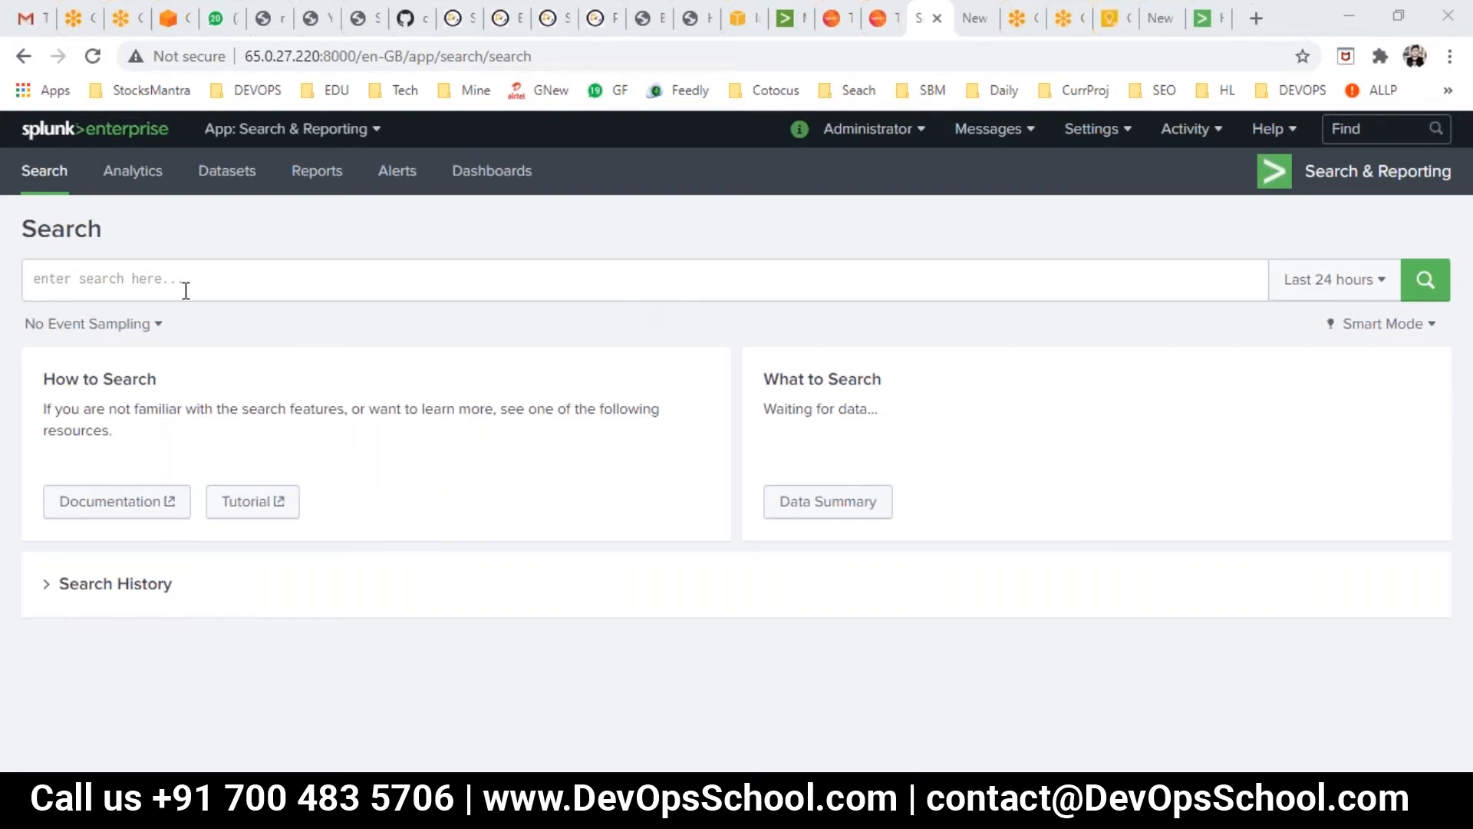
left_click(157, 277)
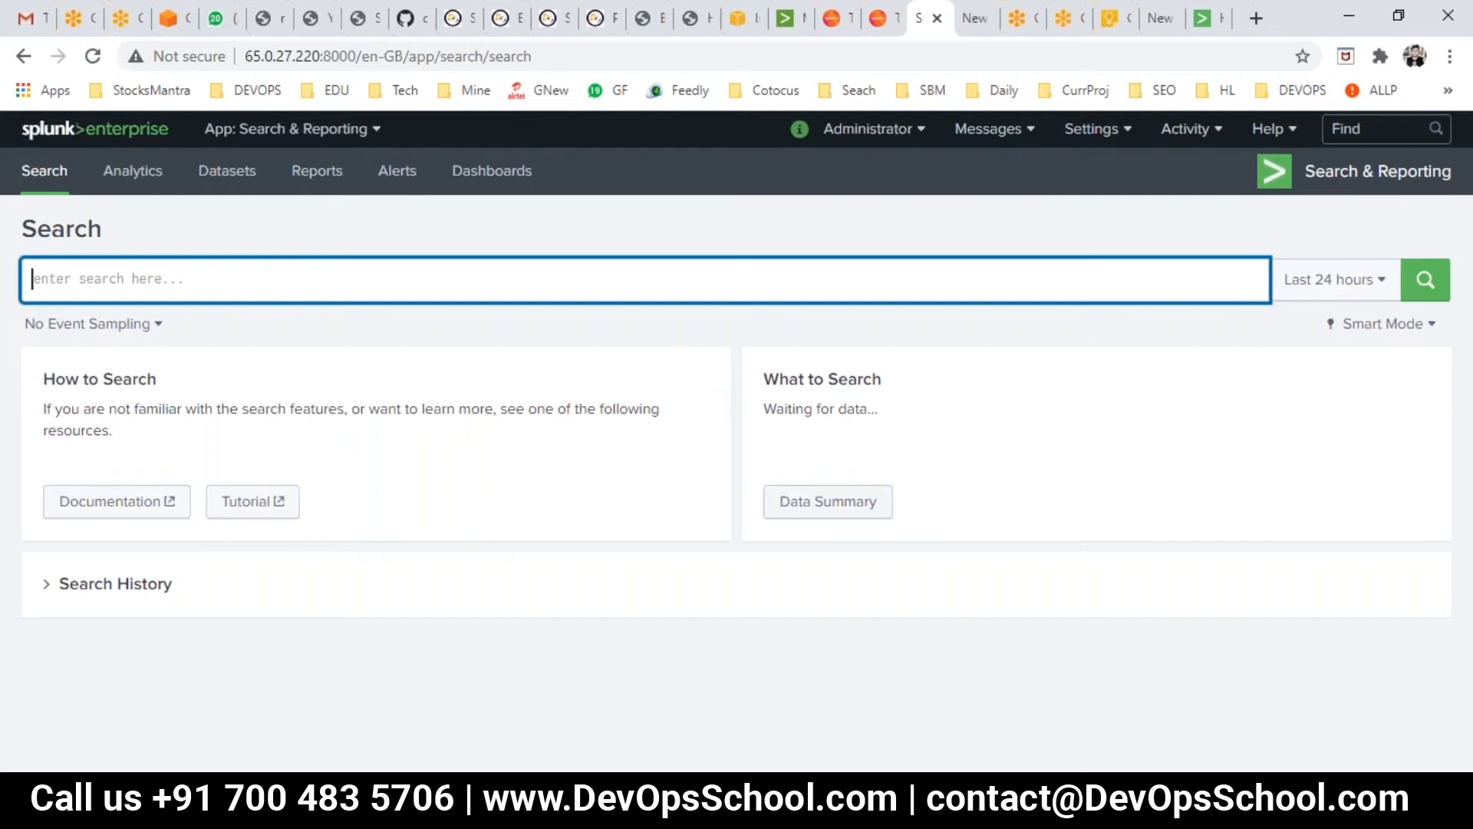
left_click(925, 807)
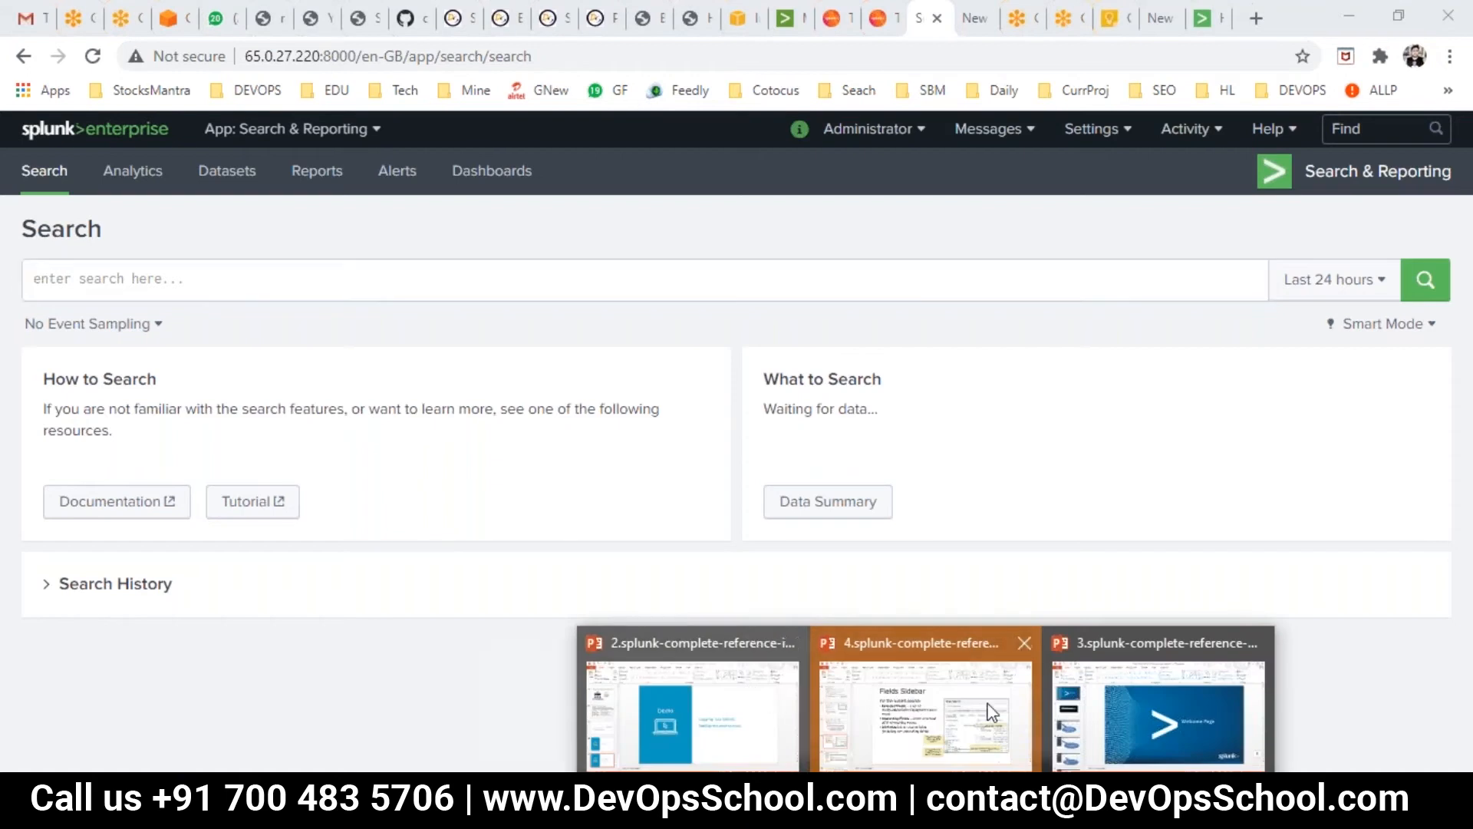
- Start the welcome-page slideshow from the beginning and advance to the Search & Reporting slide
left_click(1111, 701)
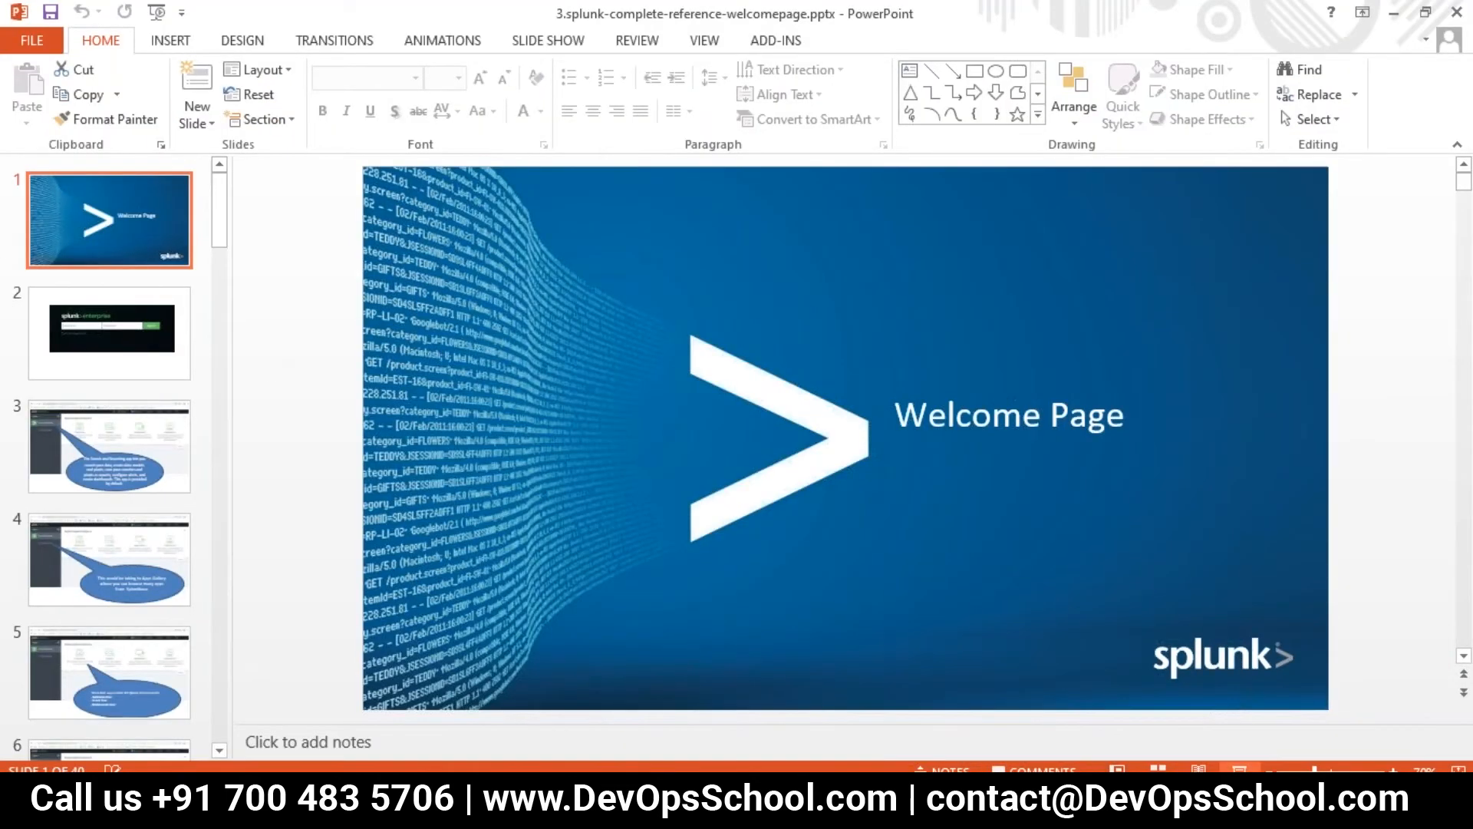
left_click(1239, 767)
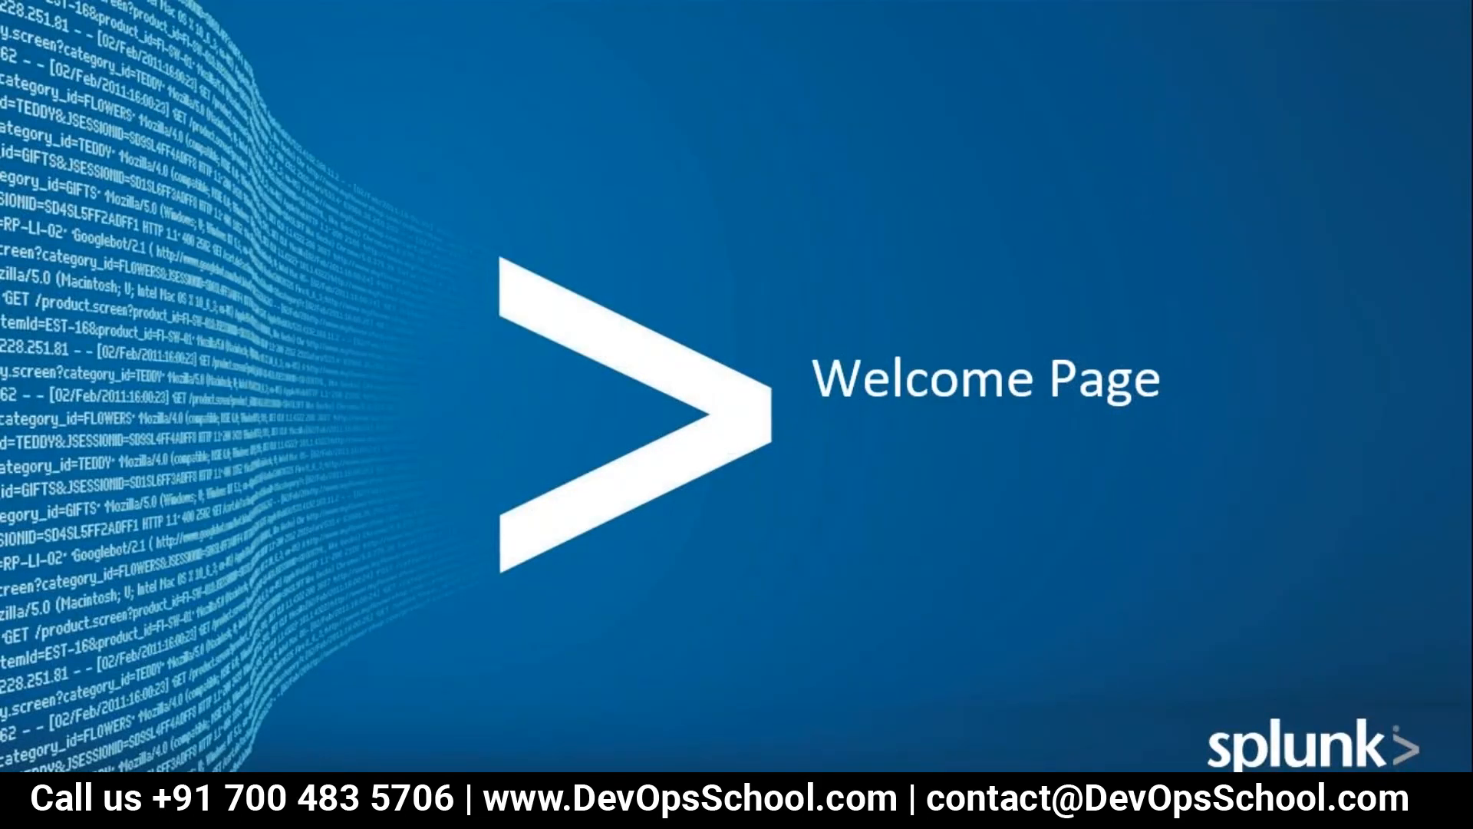
key("Right")
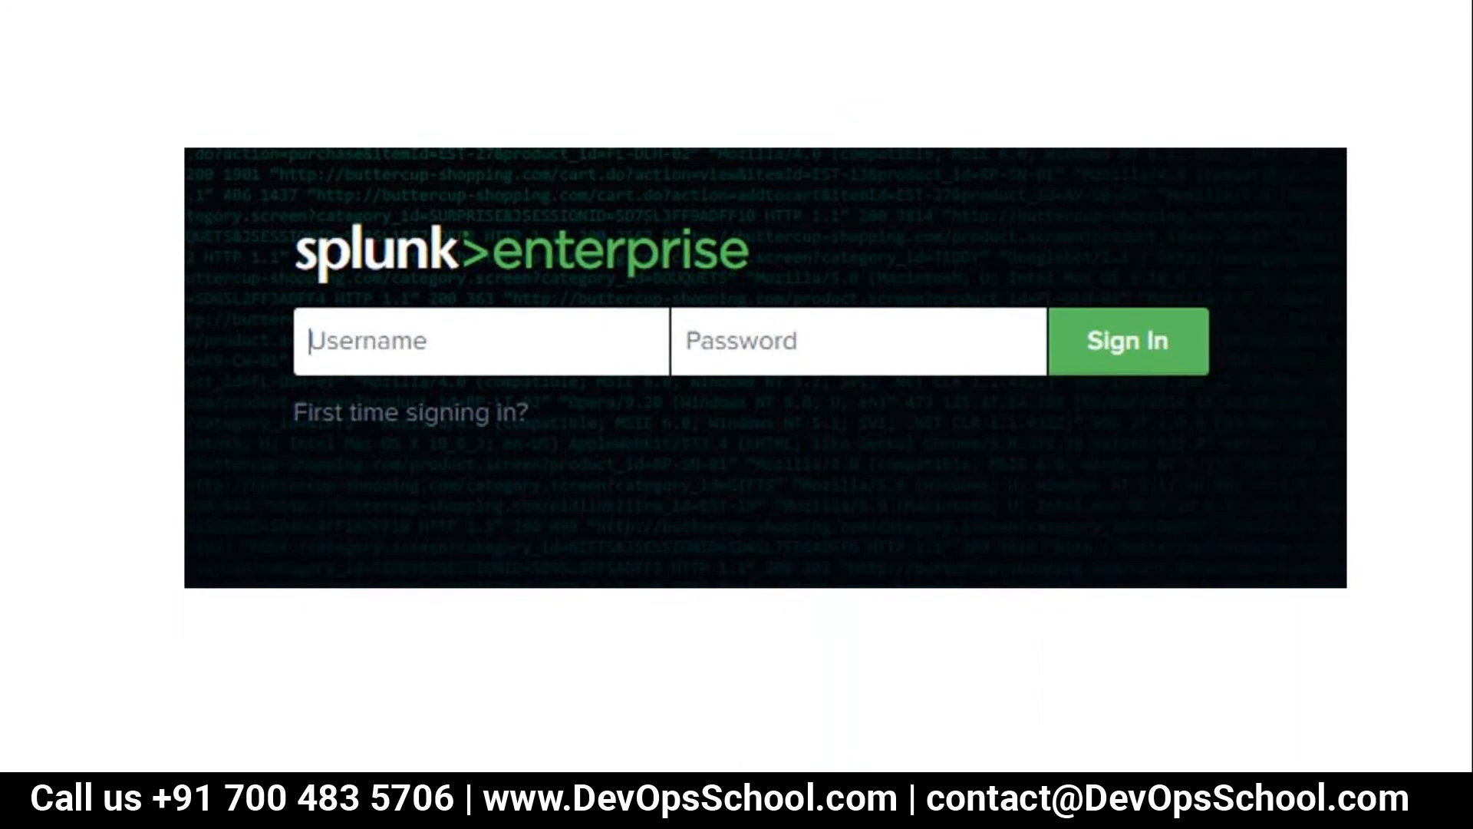
key("Right")
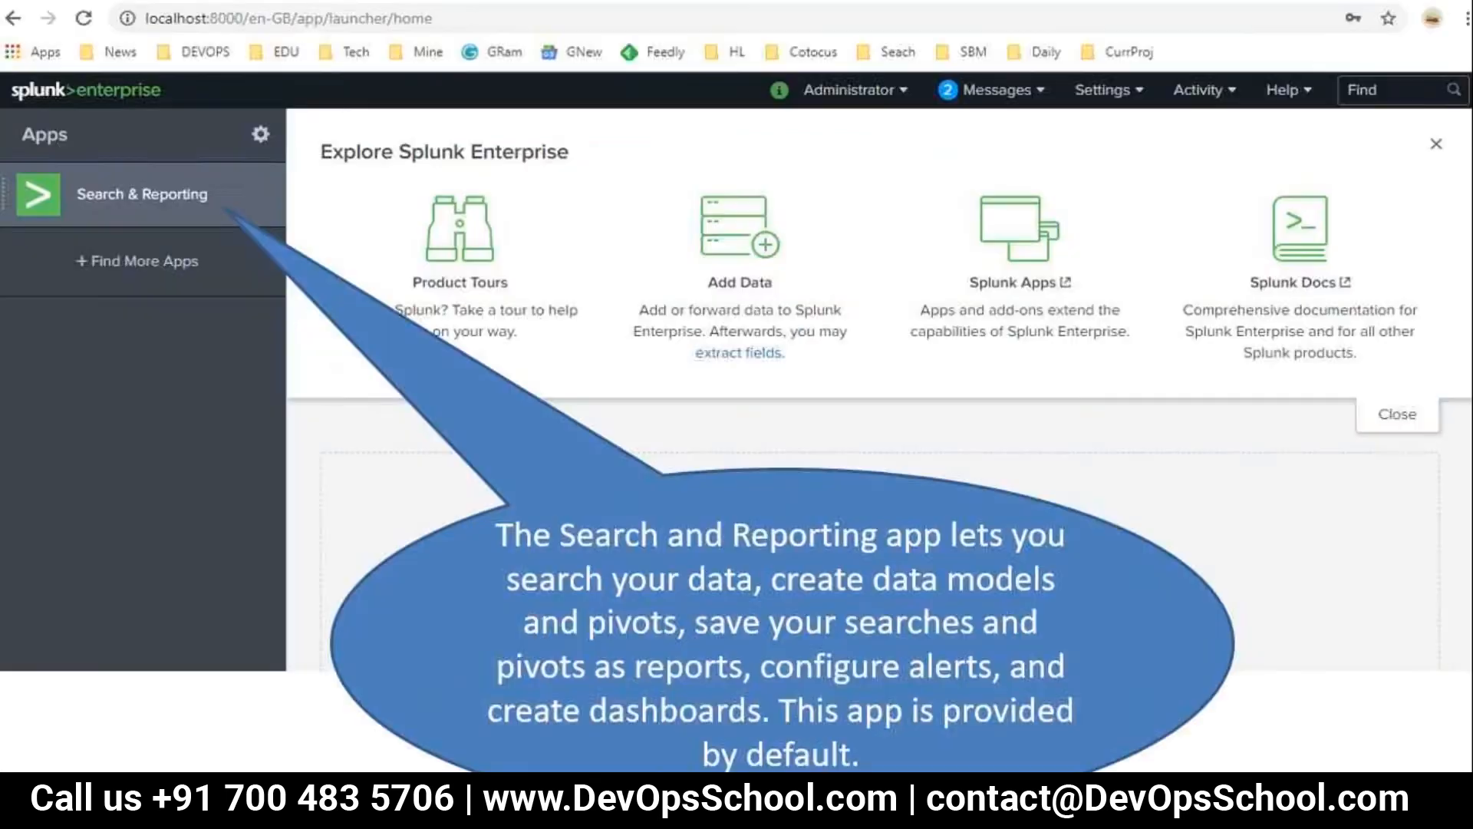
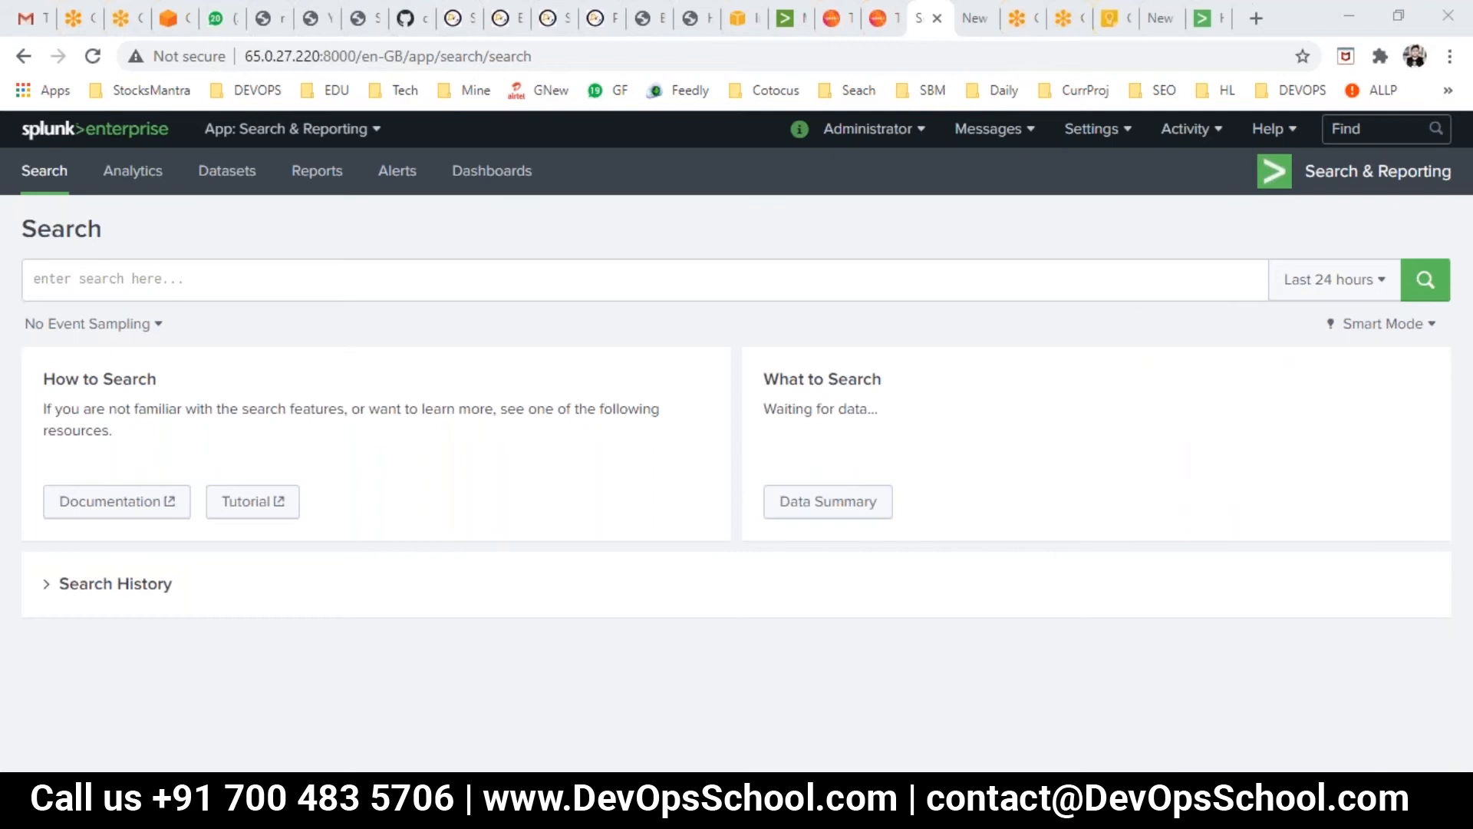
- Bring the Splunk Search window back from the slides and return to the Splunk home launcher
left_click(894, 725)
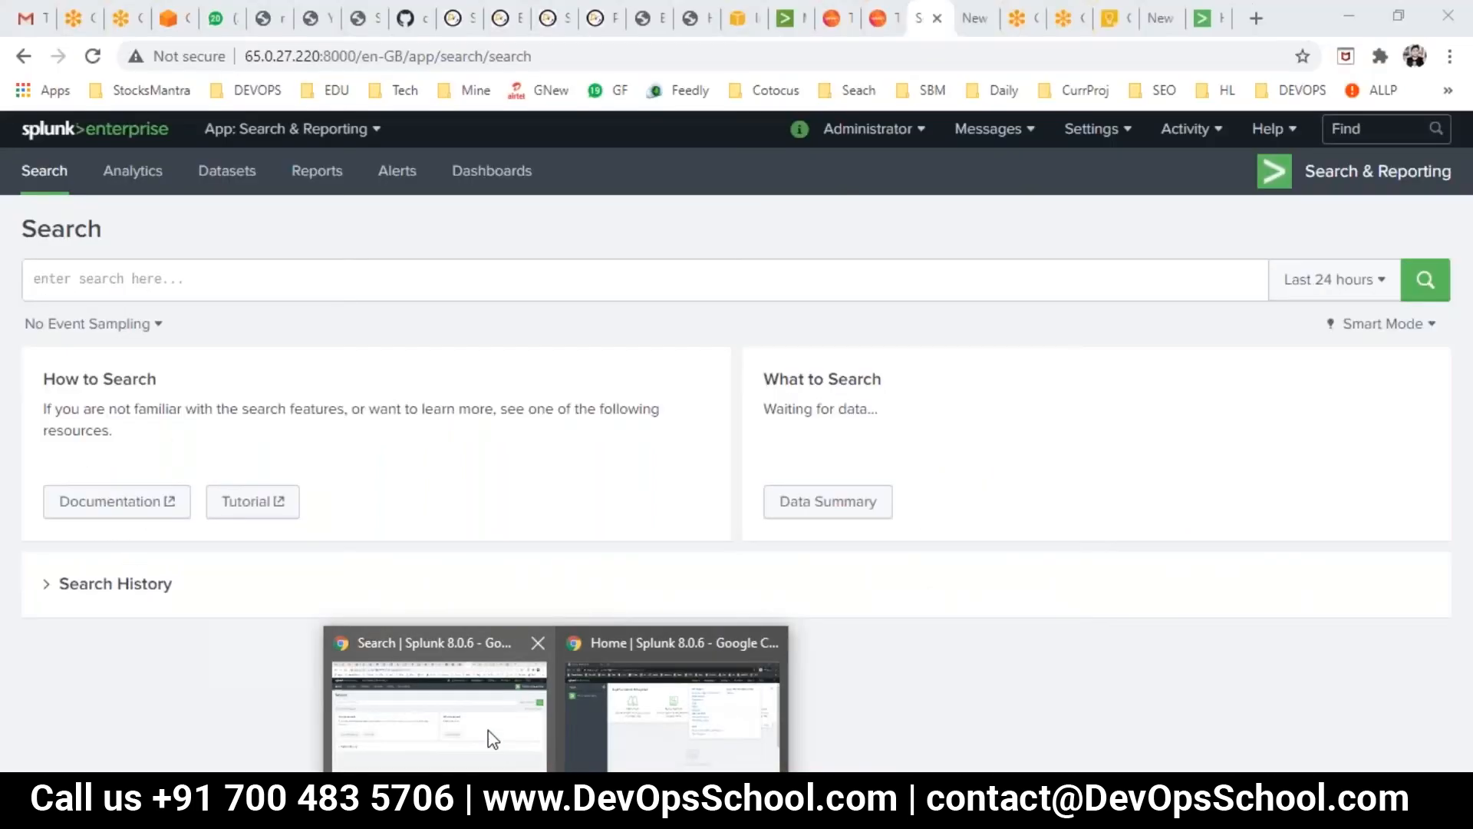
left_click(494, 739)
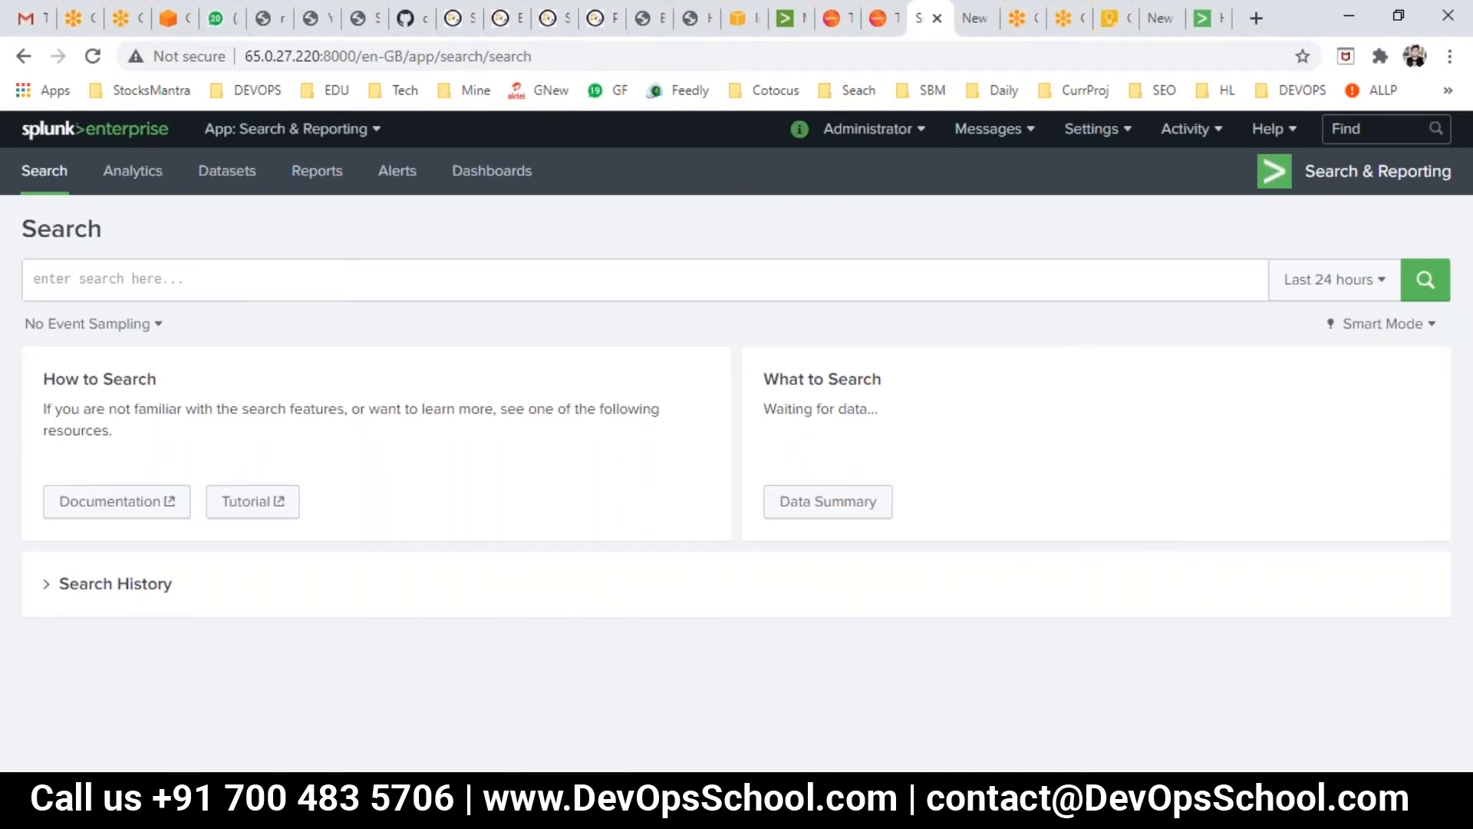
mouse_move(642, 764)
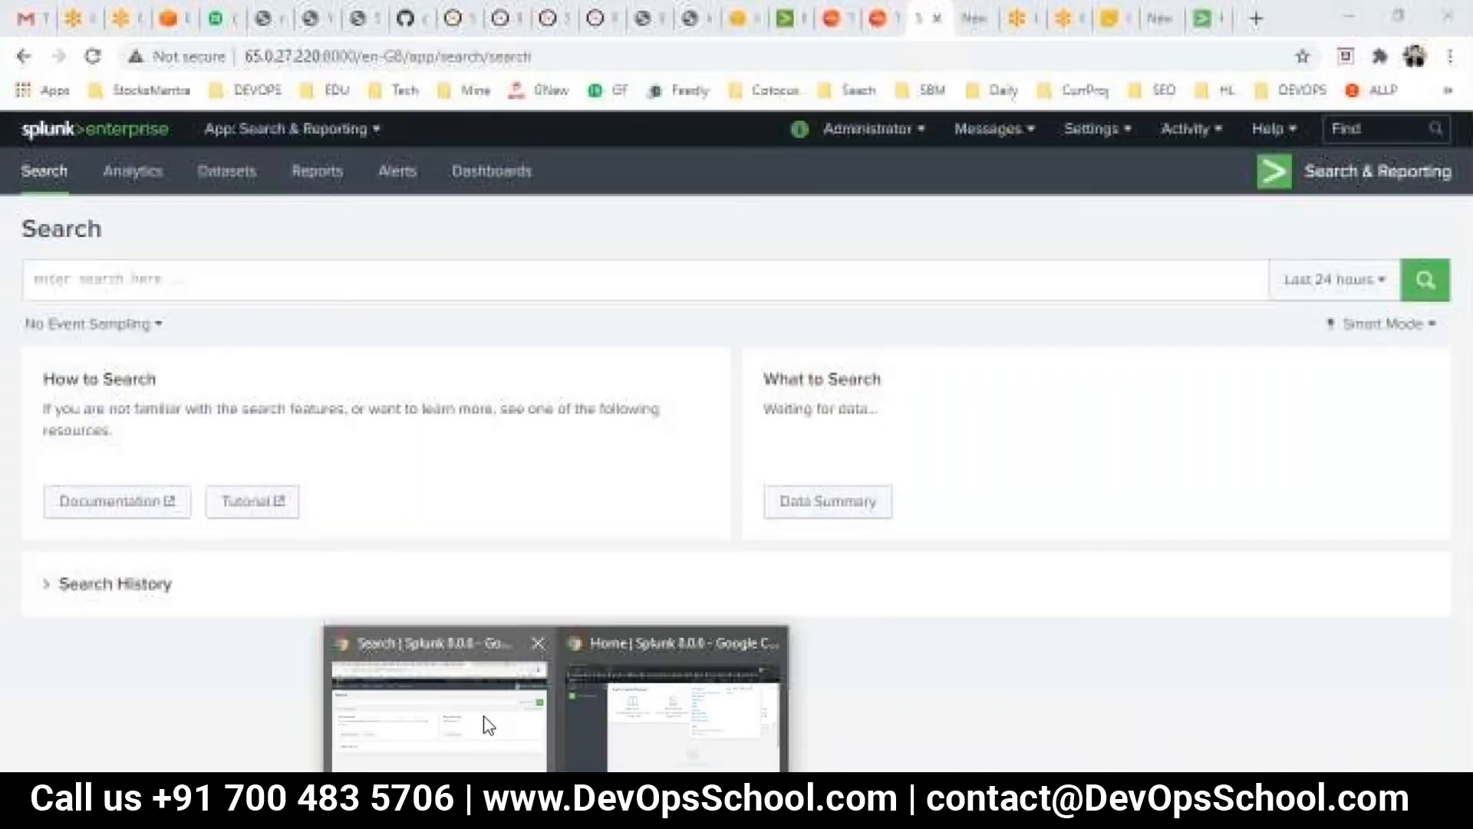
left_click(488, 726)
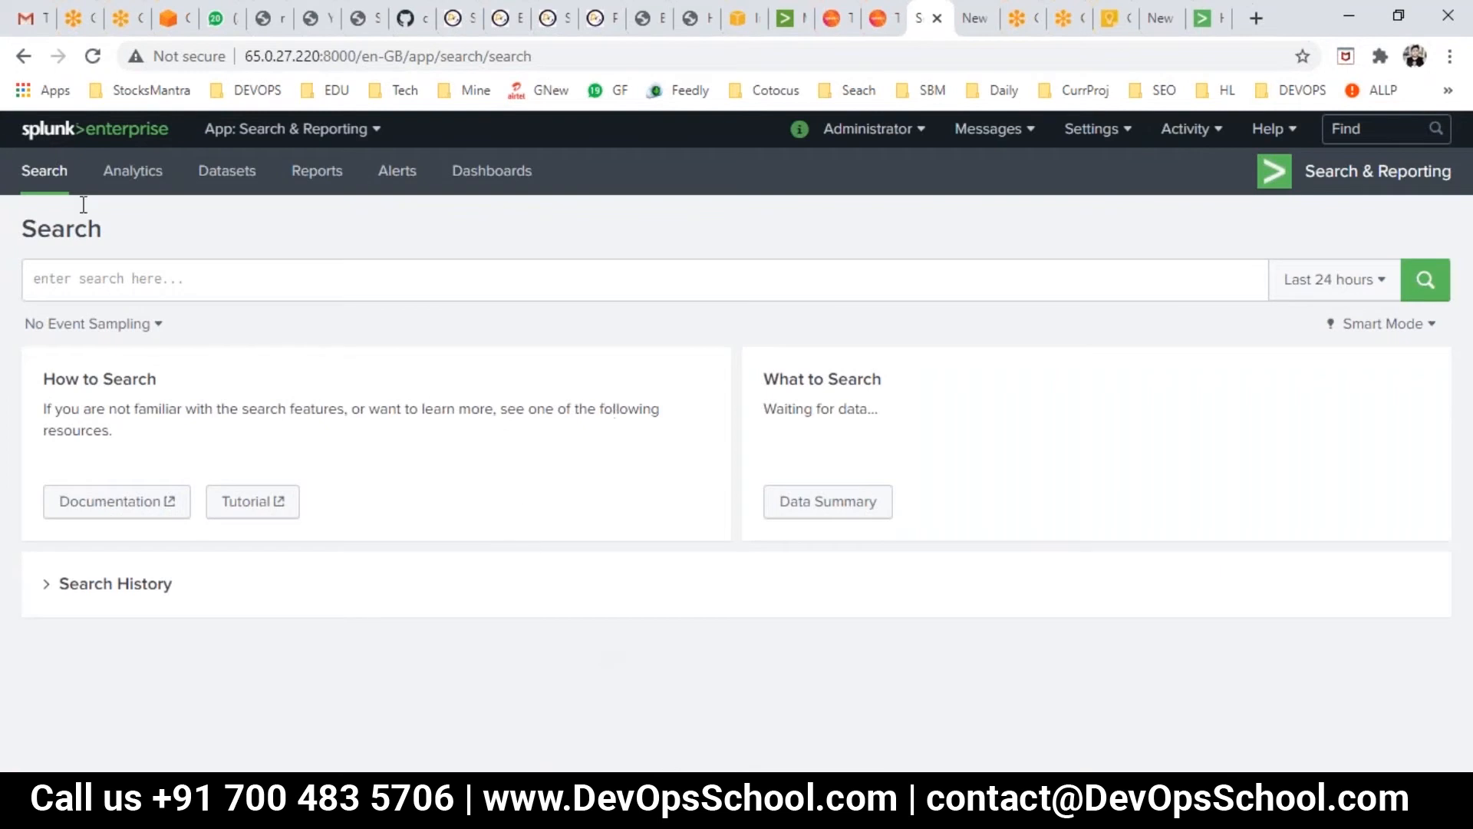
left_click(36, 136)
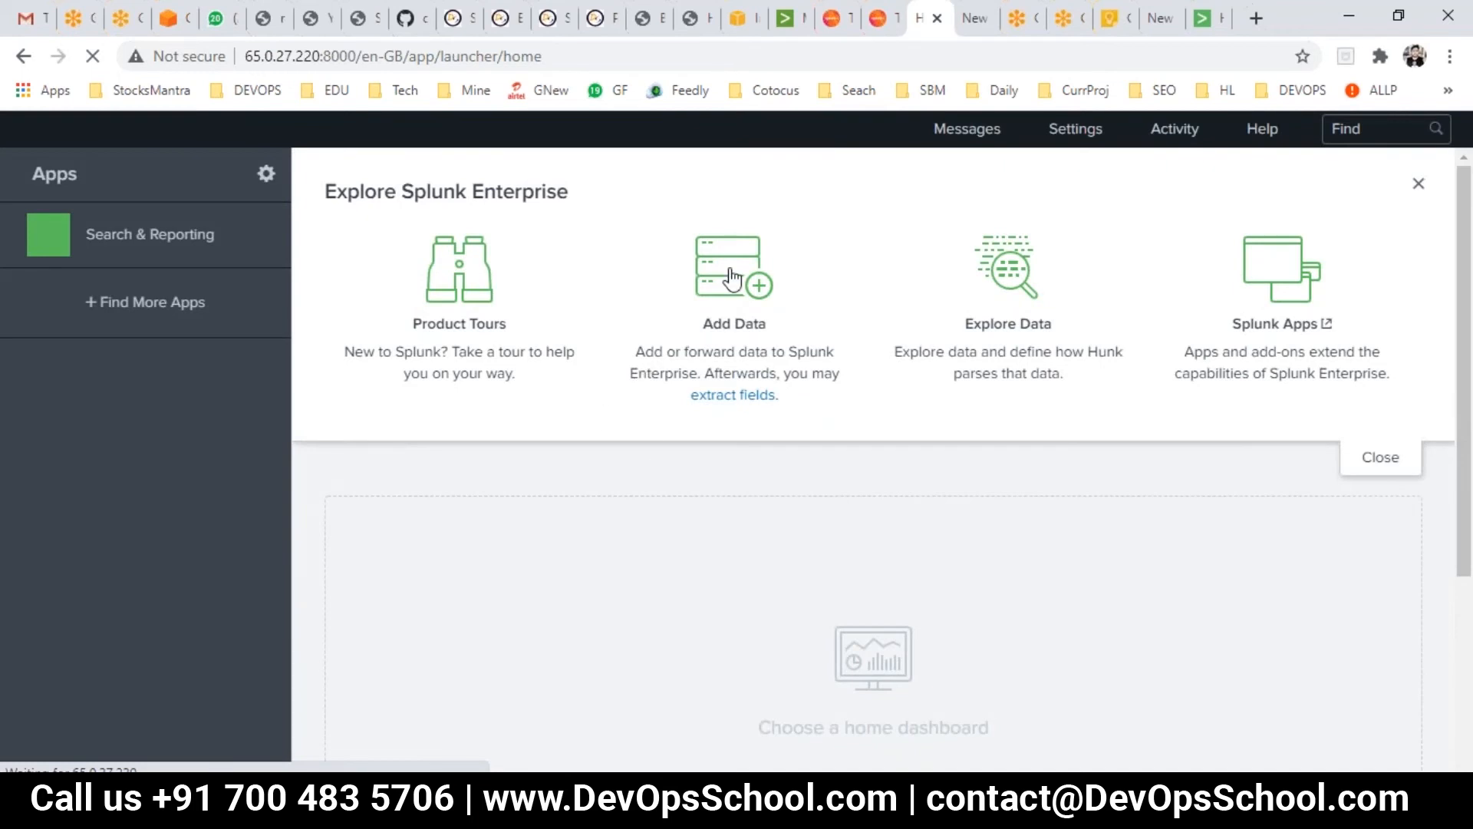
- Start Add Data, skip the tour, and choose Upload to add a file from this computer
left_click(733, 278)
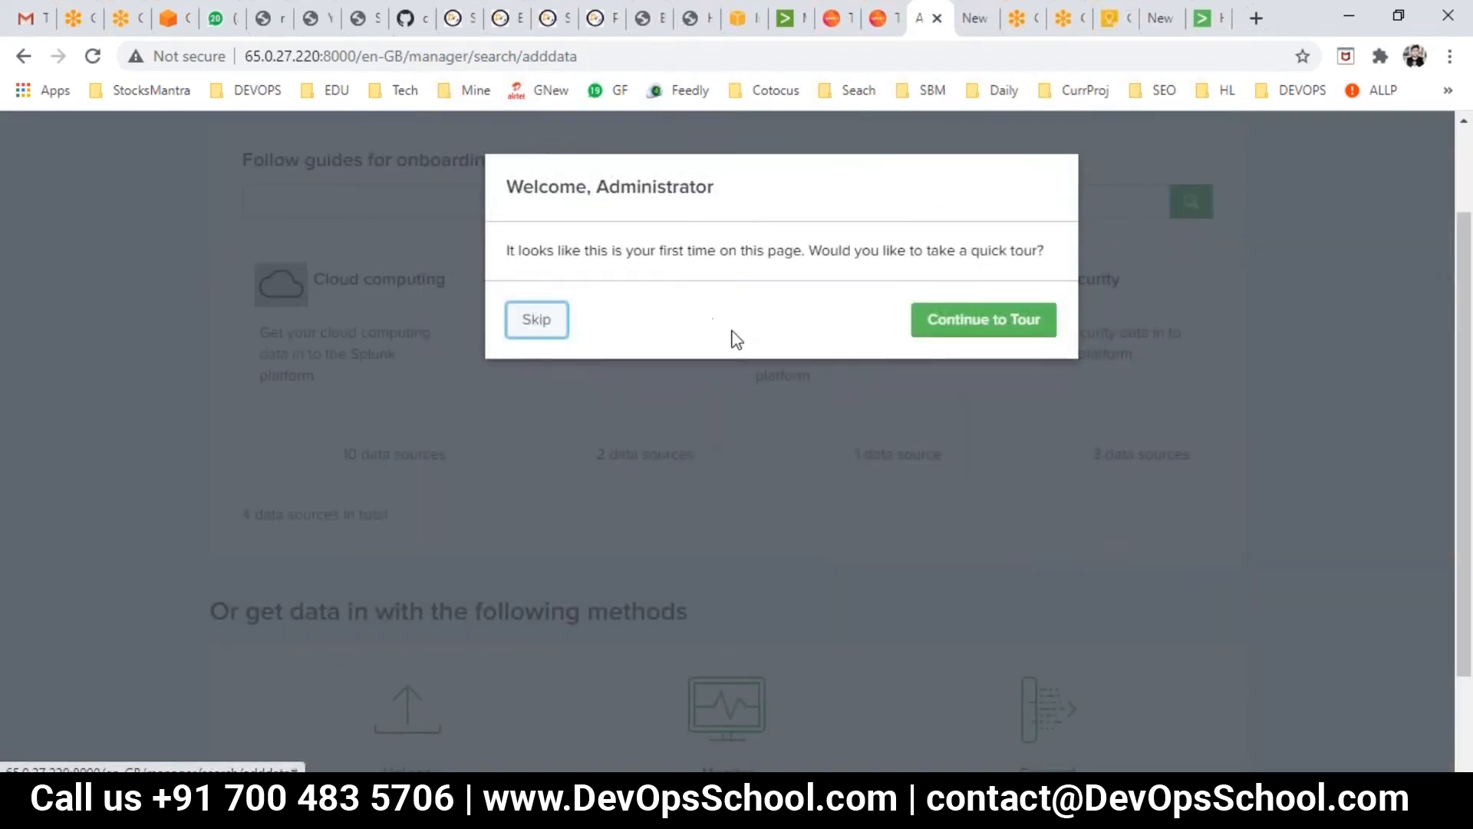
left_click(536, 322)
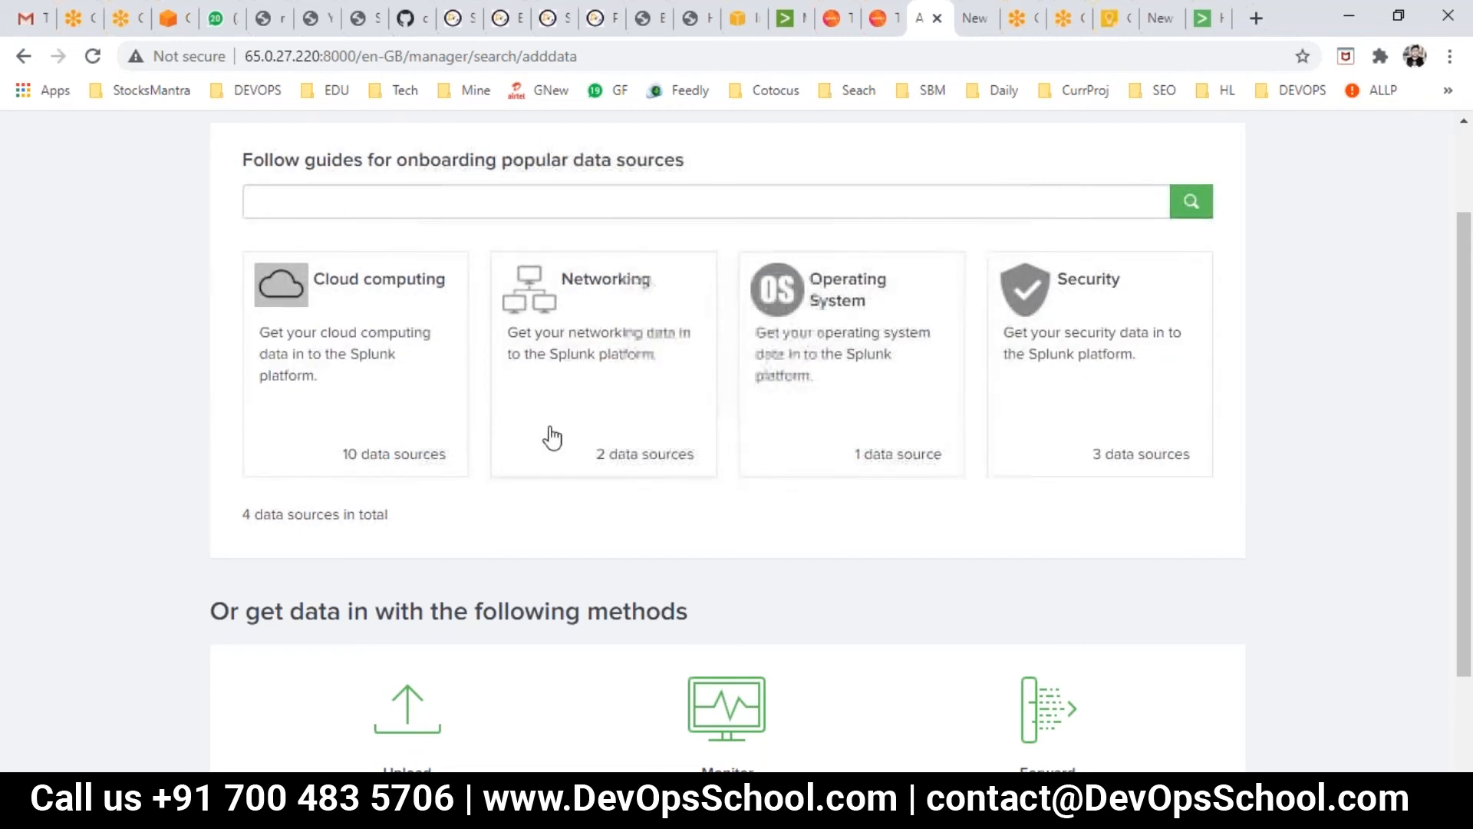
scroll(555, 433, "down", 2)
left_click_drag(259, 482, 688, 484)
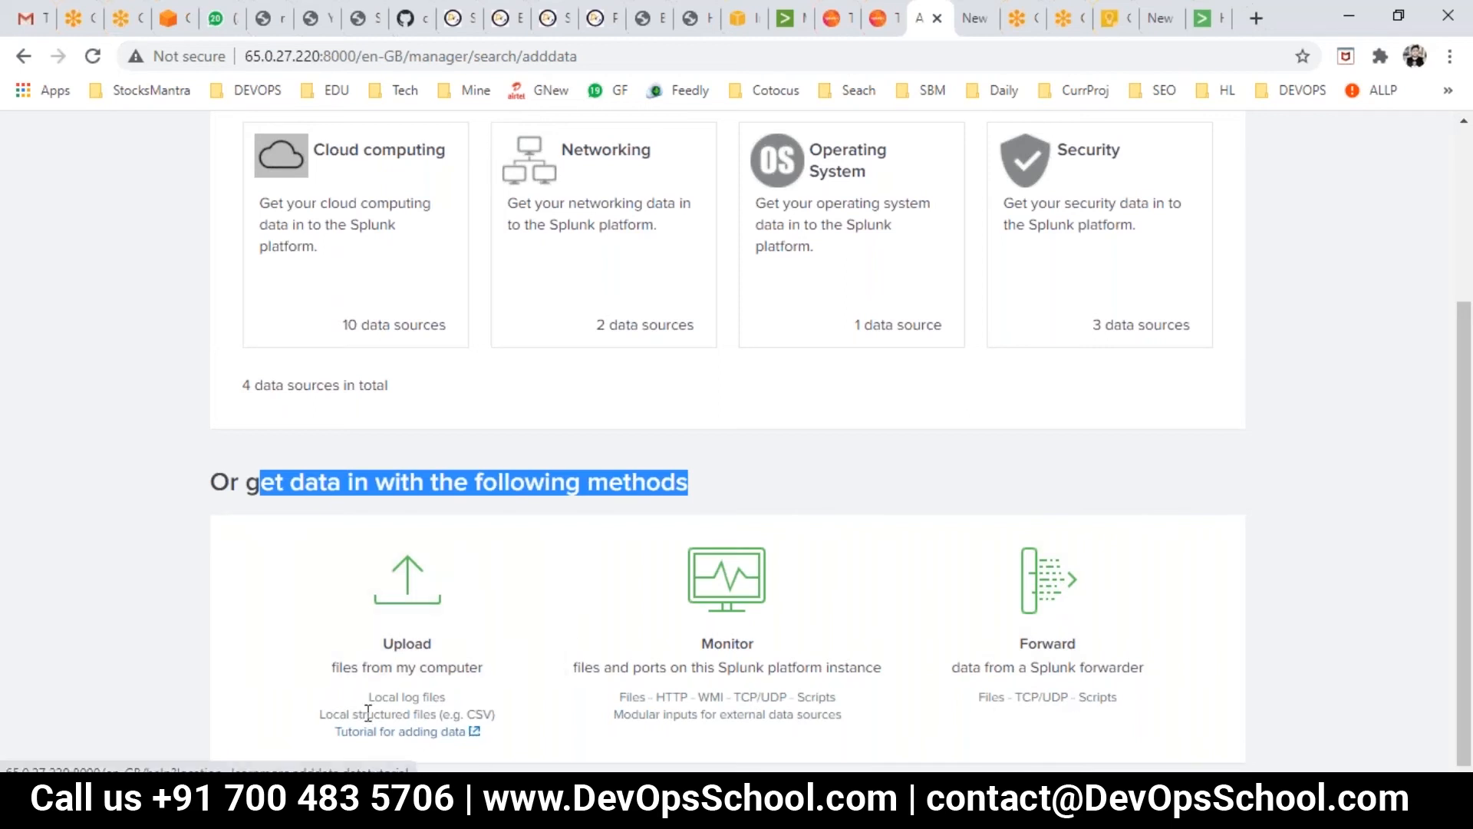
left_click(397, 583)
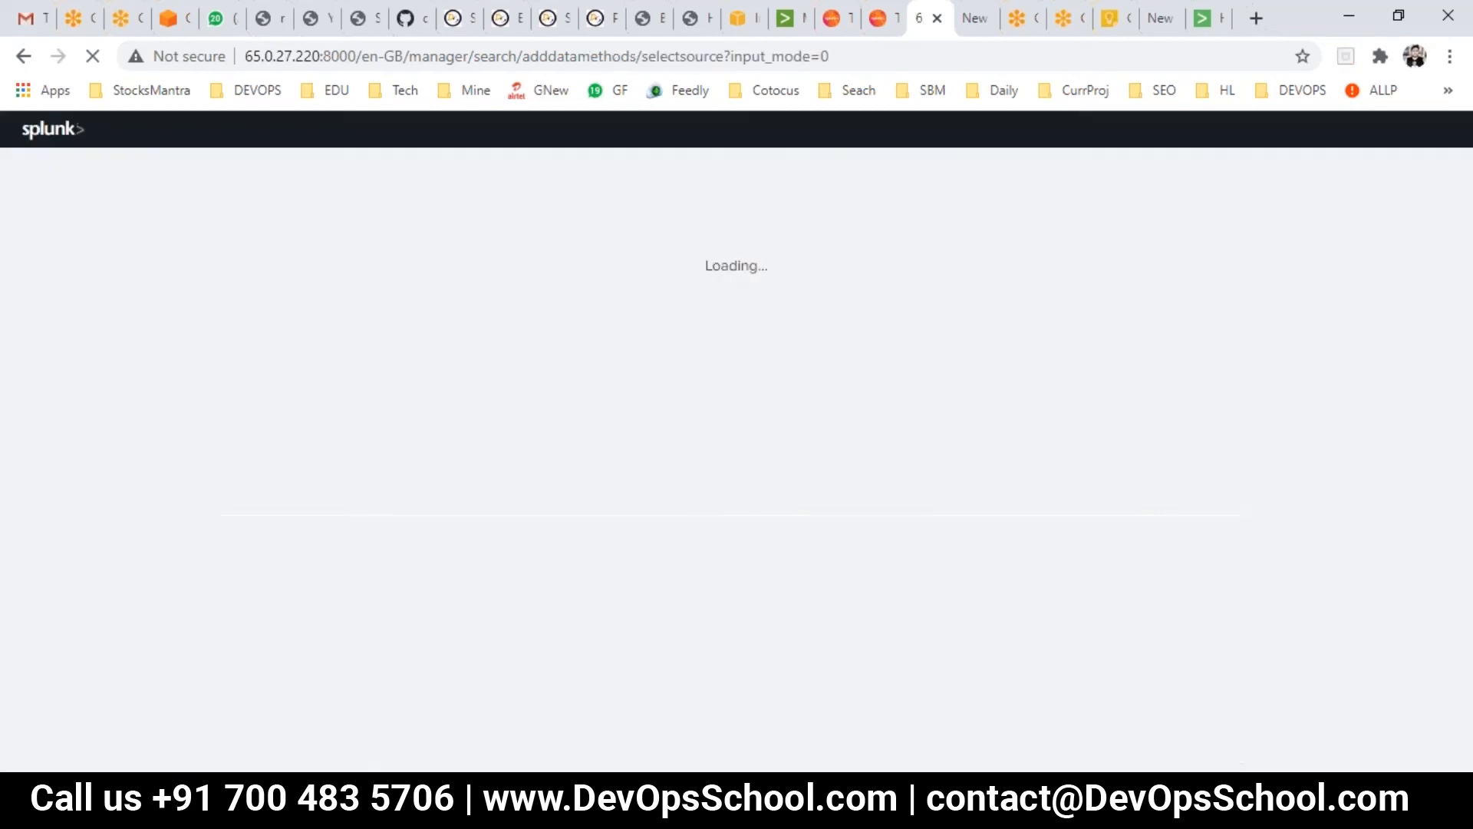
left_click(608, 805)
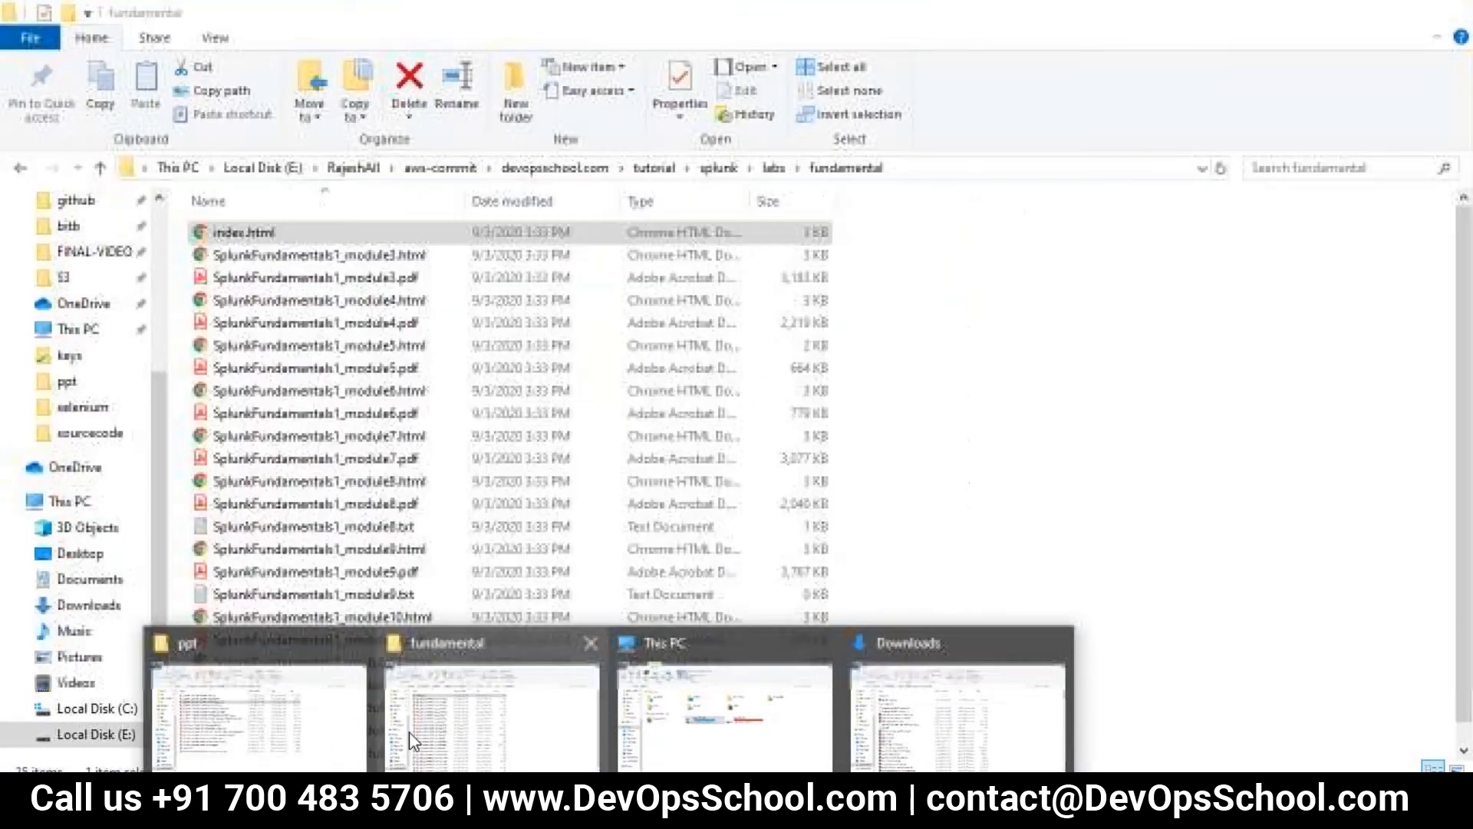
- In File Explorer, go through github, devopsschool-demo-labs-projects and splunk-sample-data into Splunk_f1_Data
left_click(408, 730)
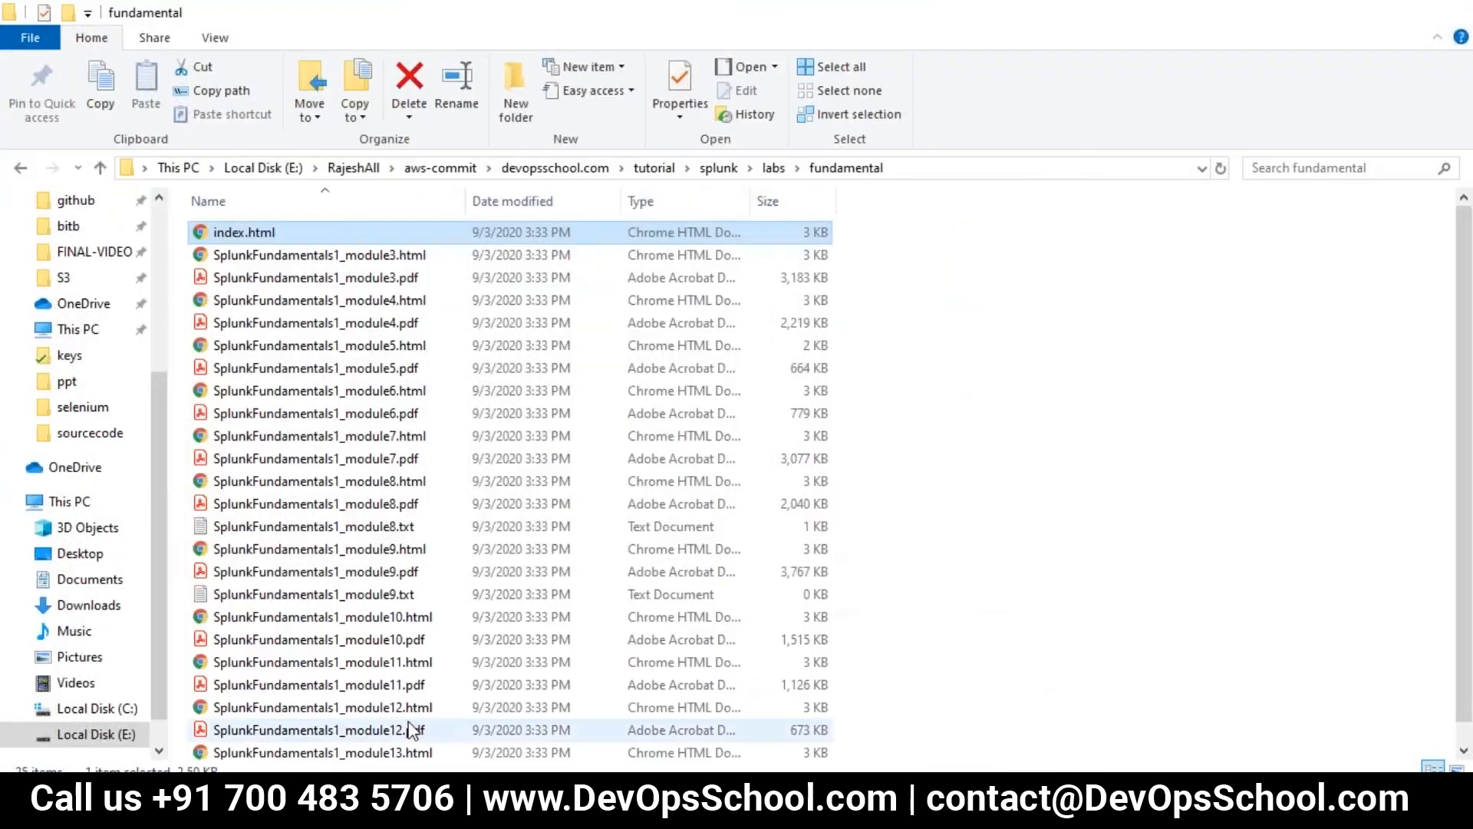
left_click(566, 170)
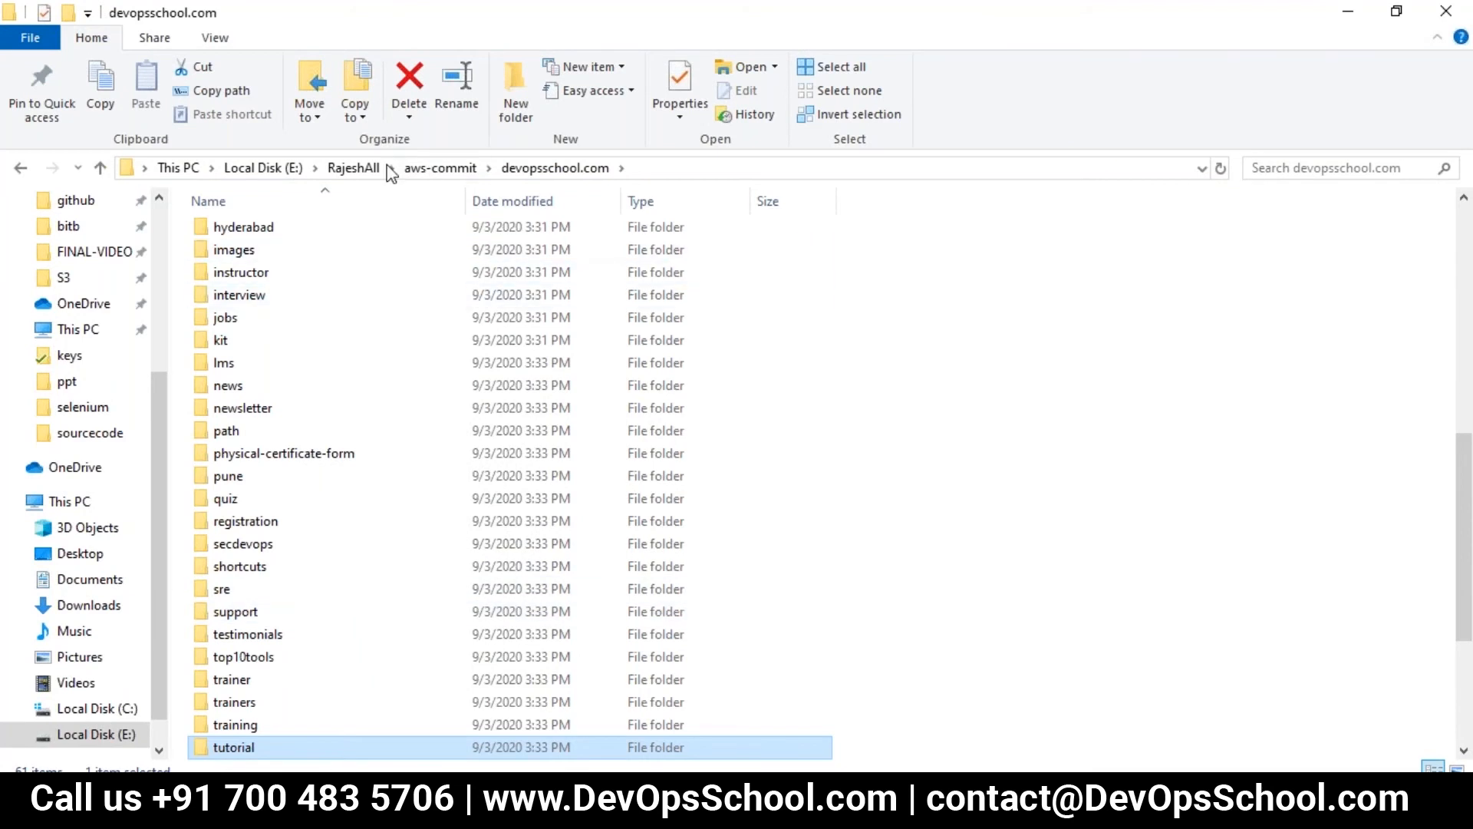
left_click(355, 169)
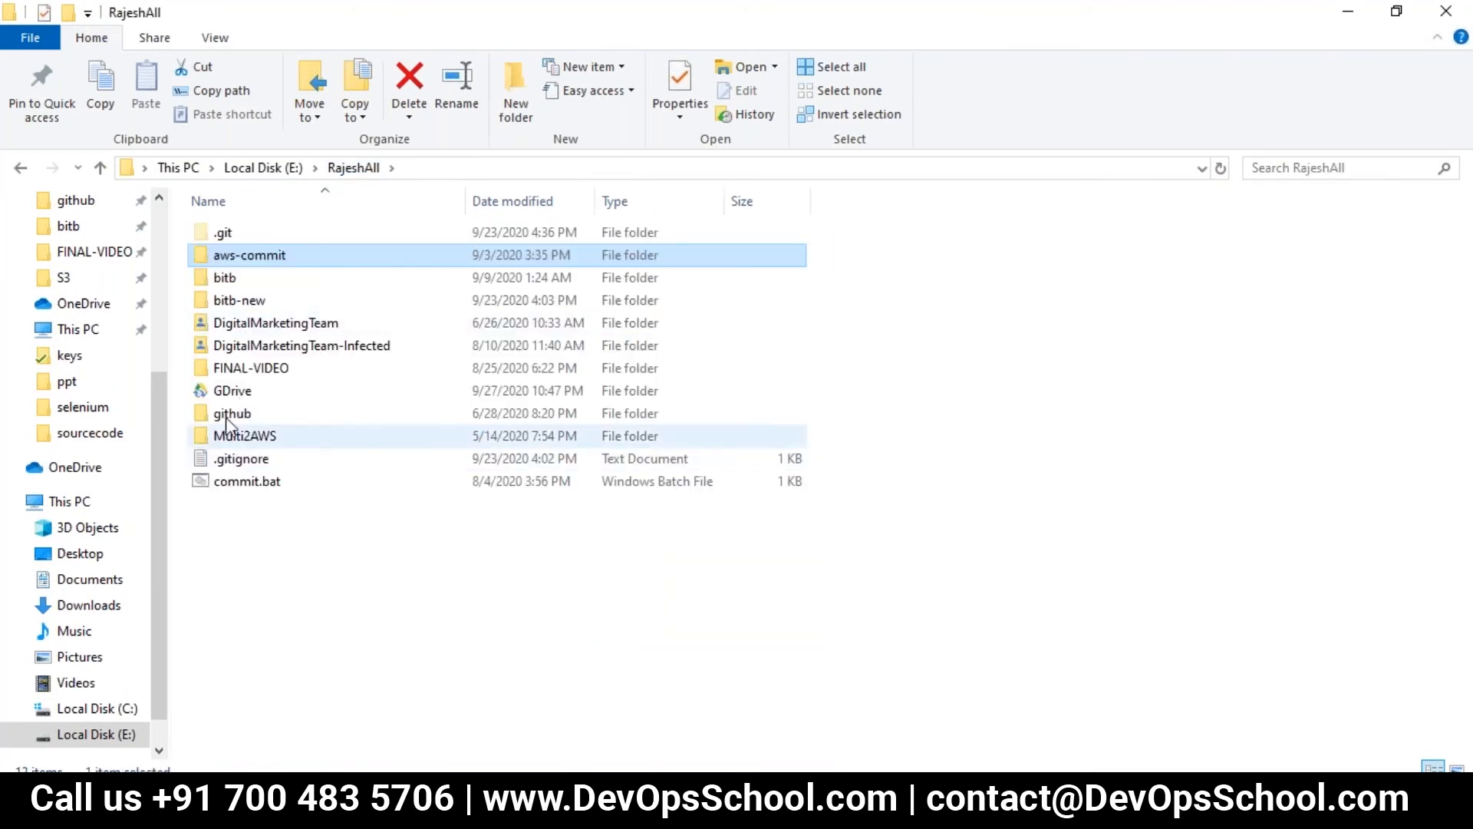
double_click(228, 421)
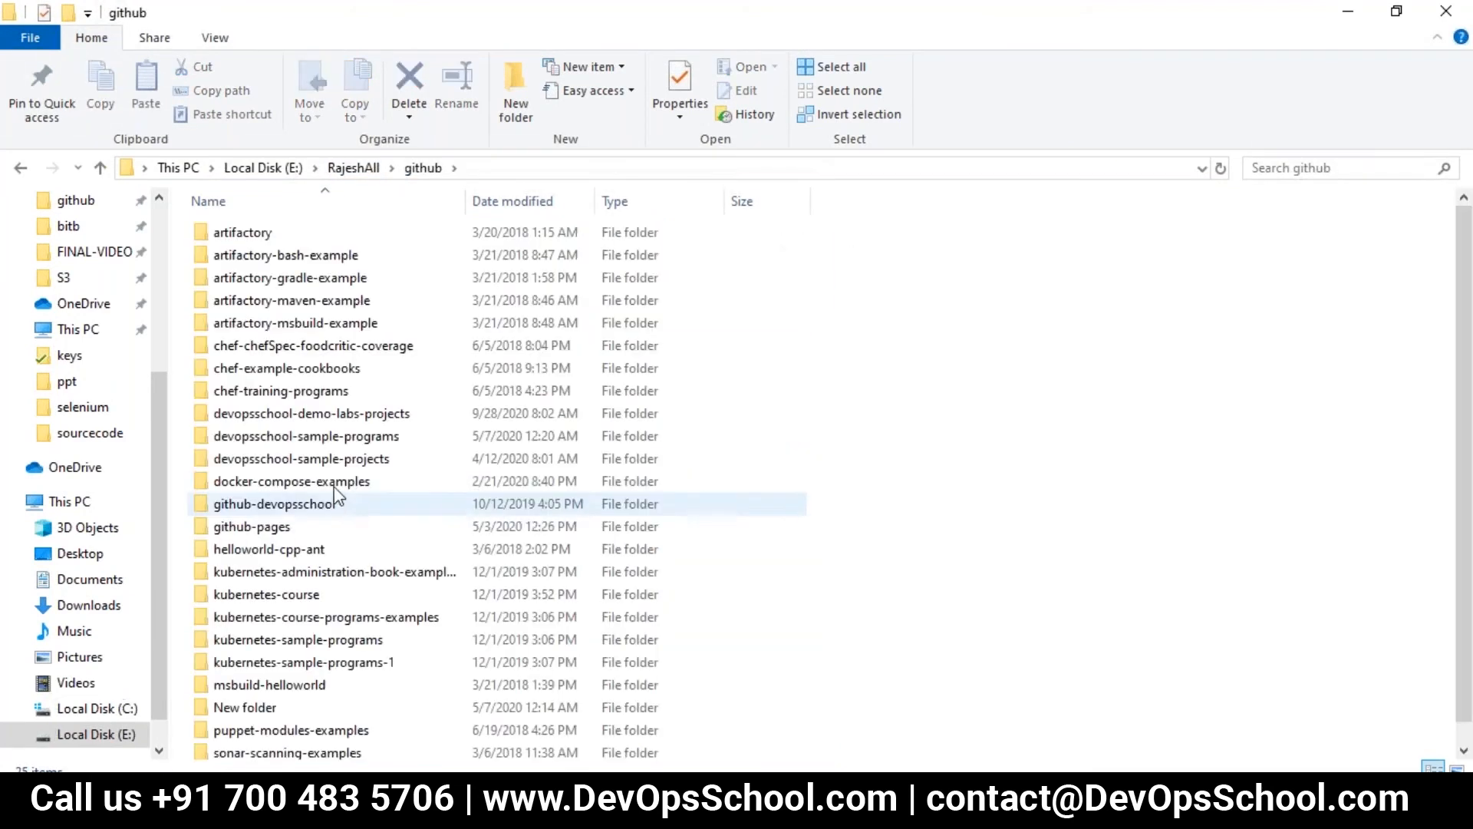
left_click(313, 415)
key("Return")
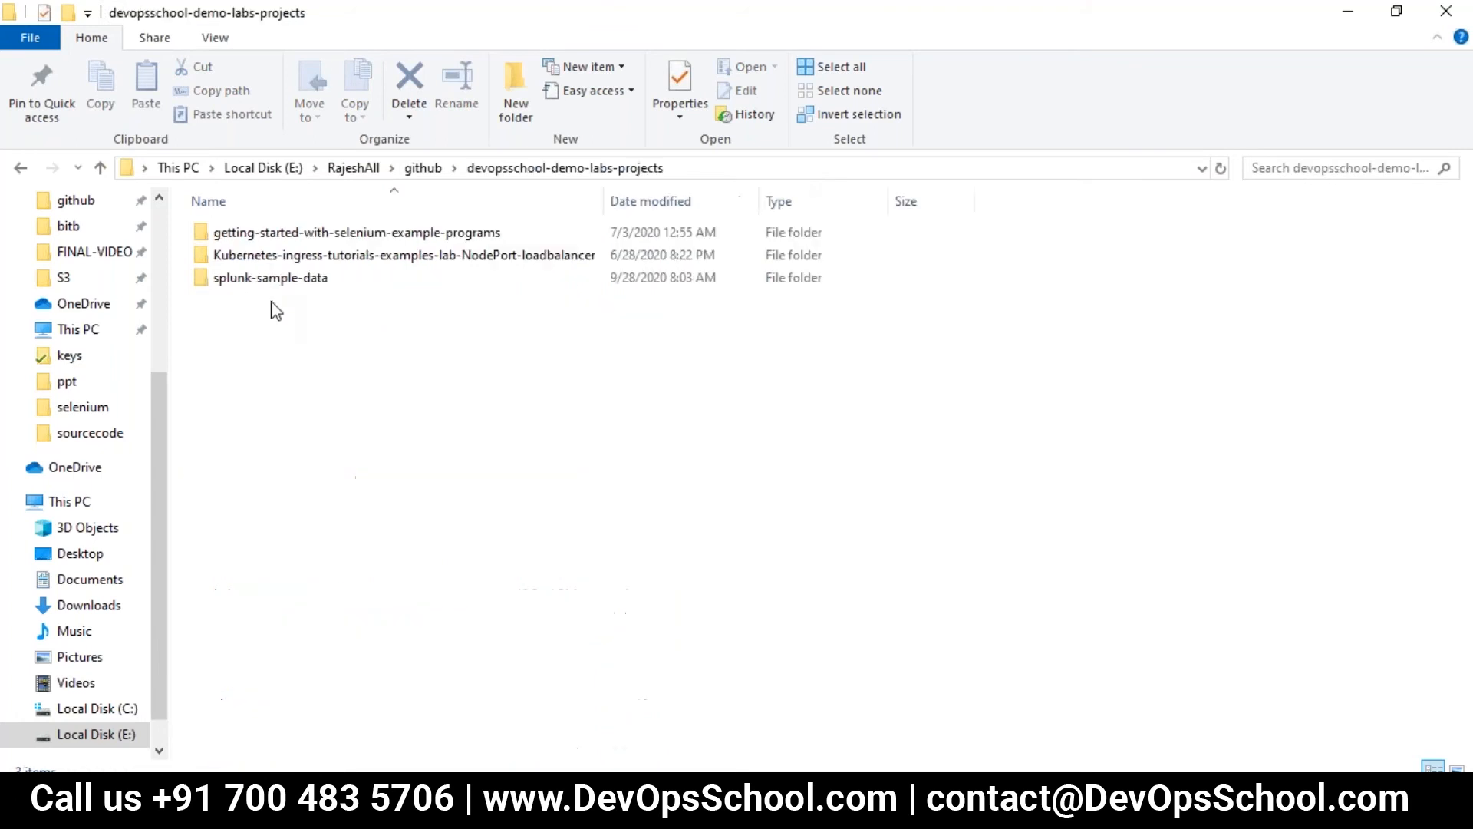
left_click(268, 281)
double_click(269, 278)
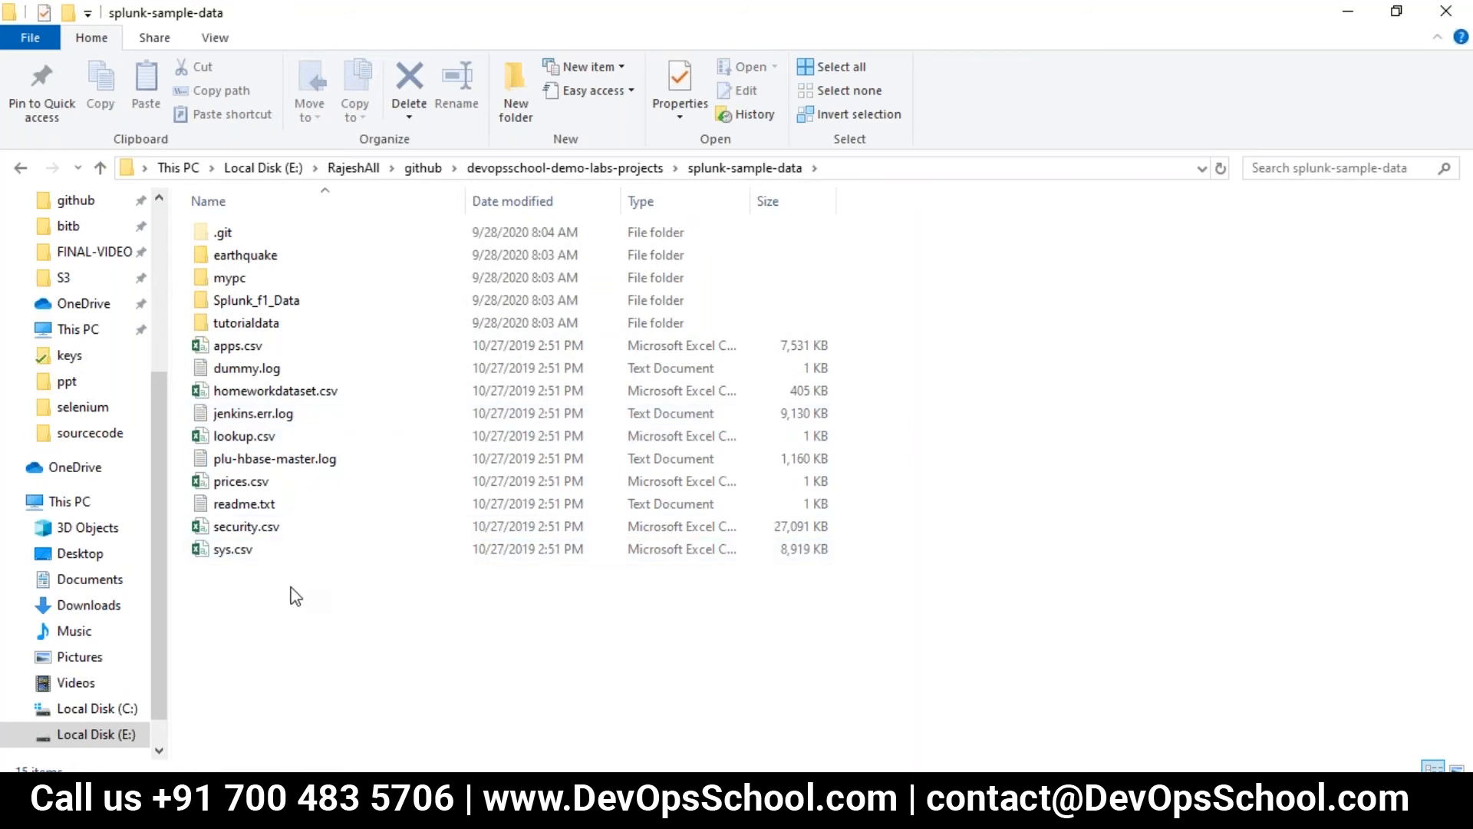
left_click(249, 306)
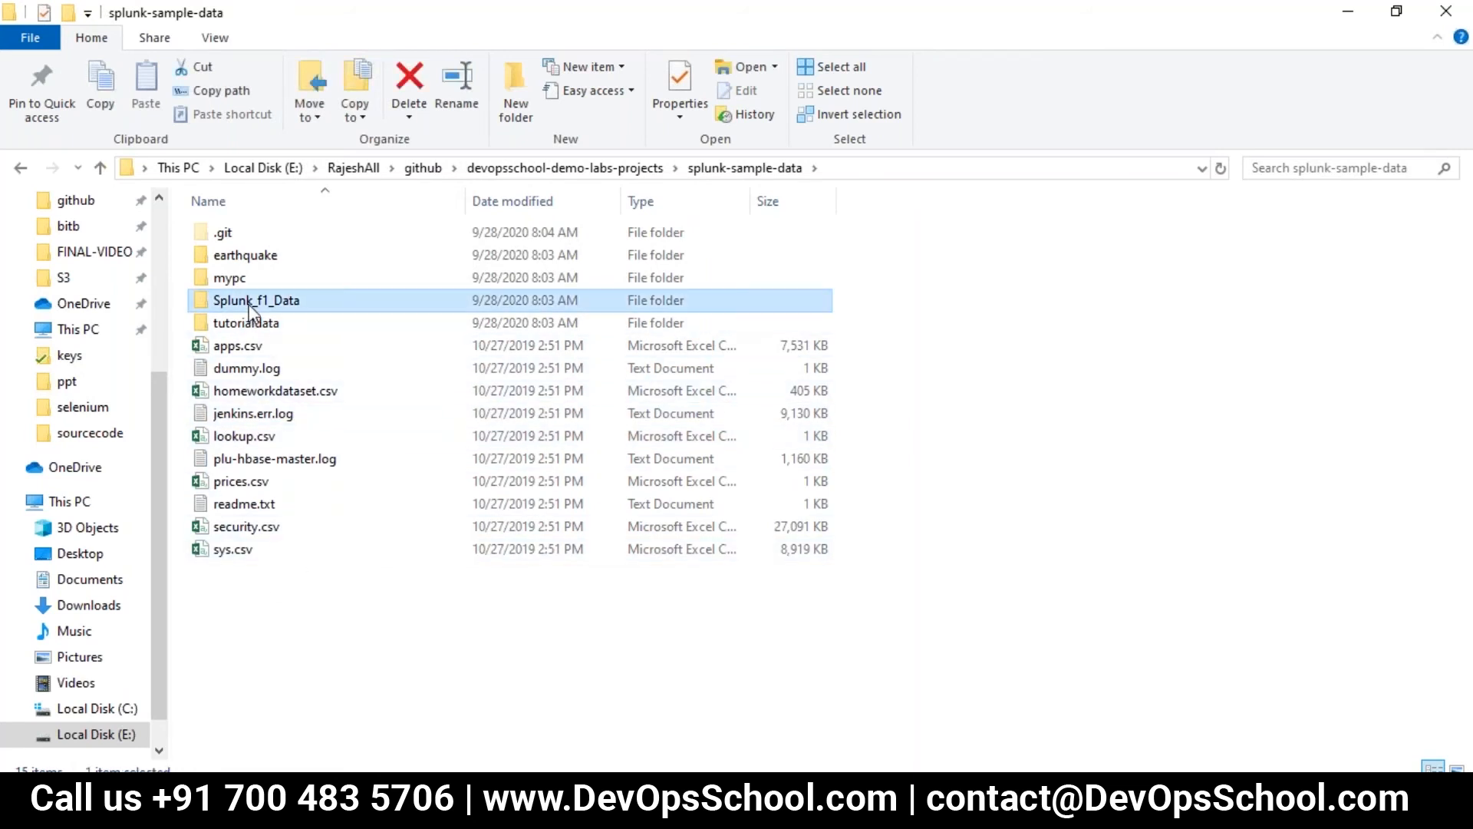
double_click(249, 305)
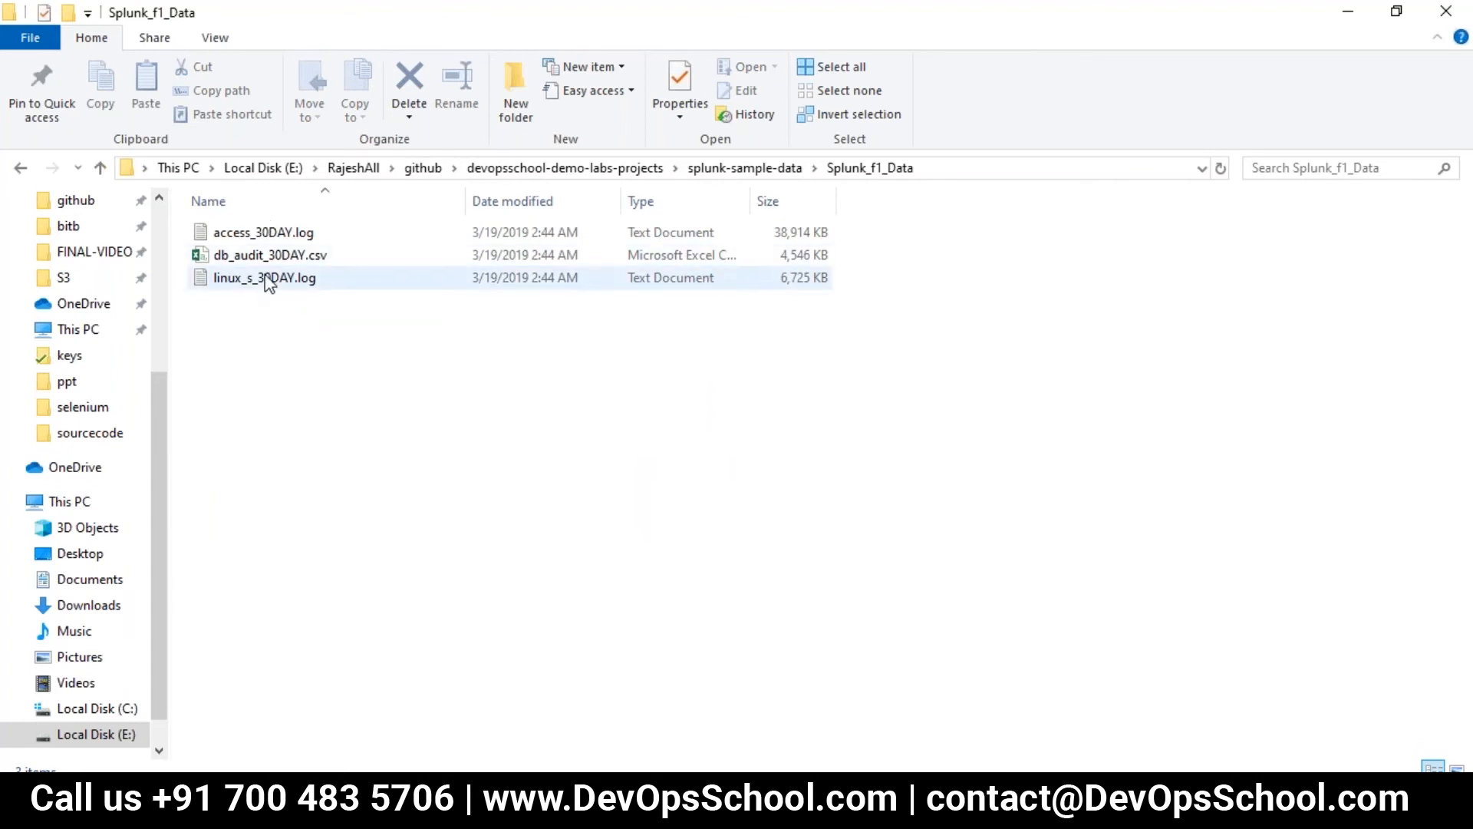
- Review the three sample files, select the folder's full address-bar path, and return to Splunk
left_click(266, 231)
left_click(963, 169)
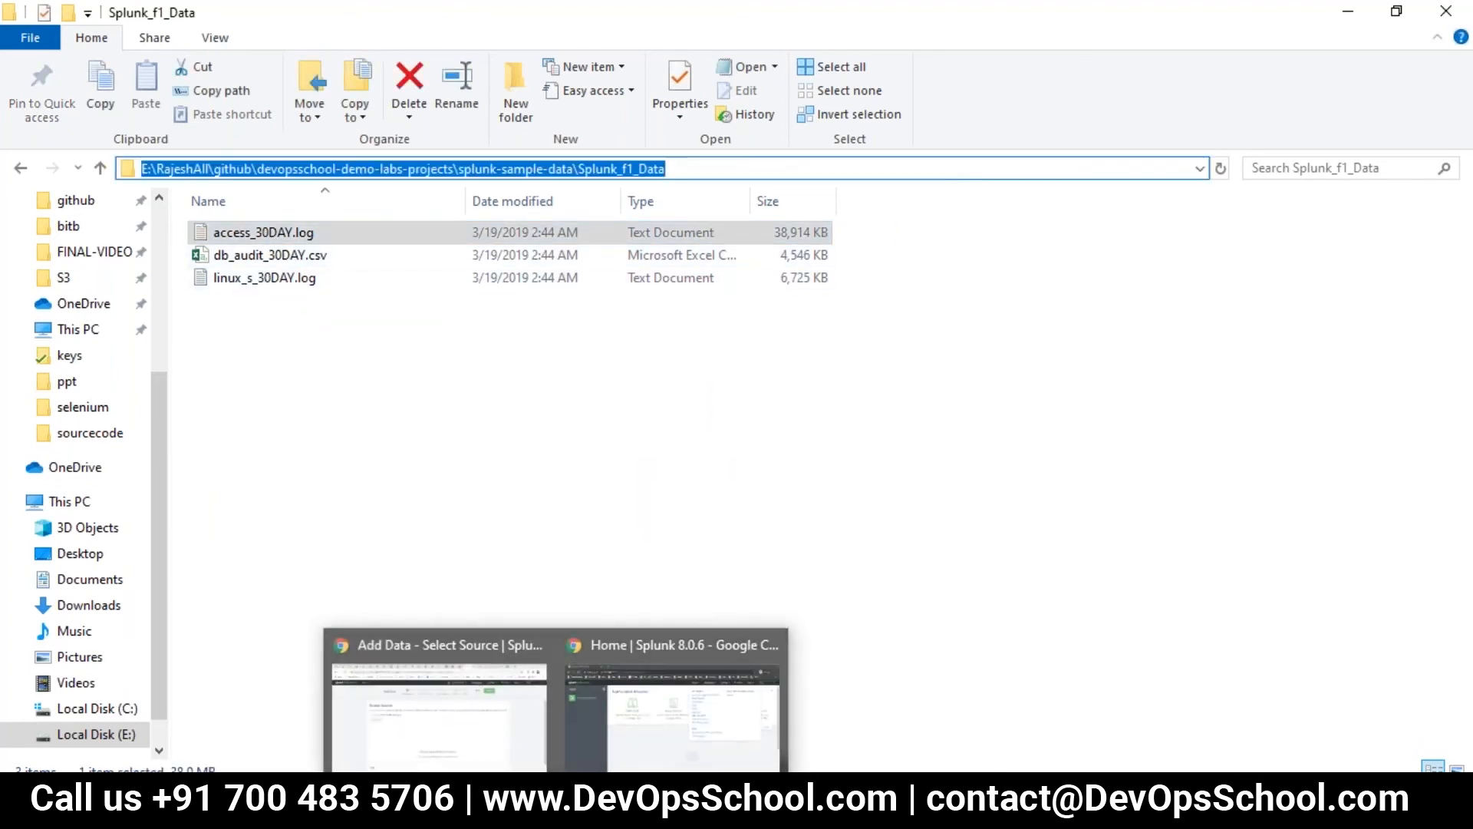
left_click(358, 438)
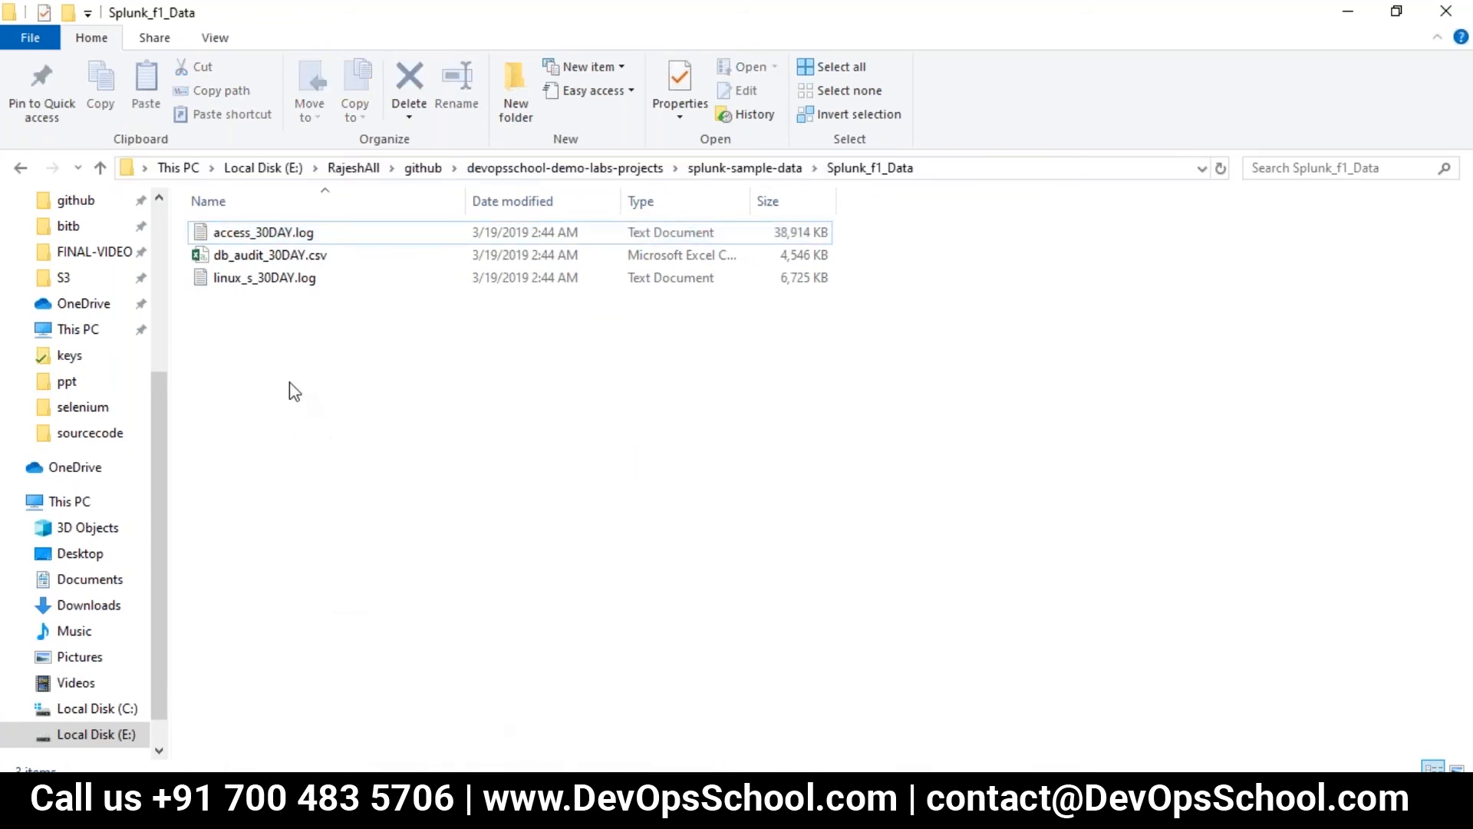
left_click(238, 286)
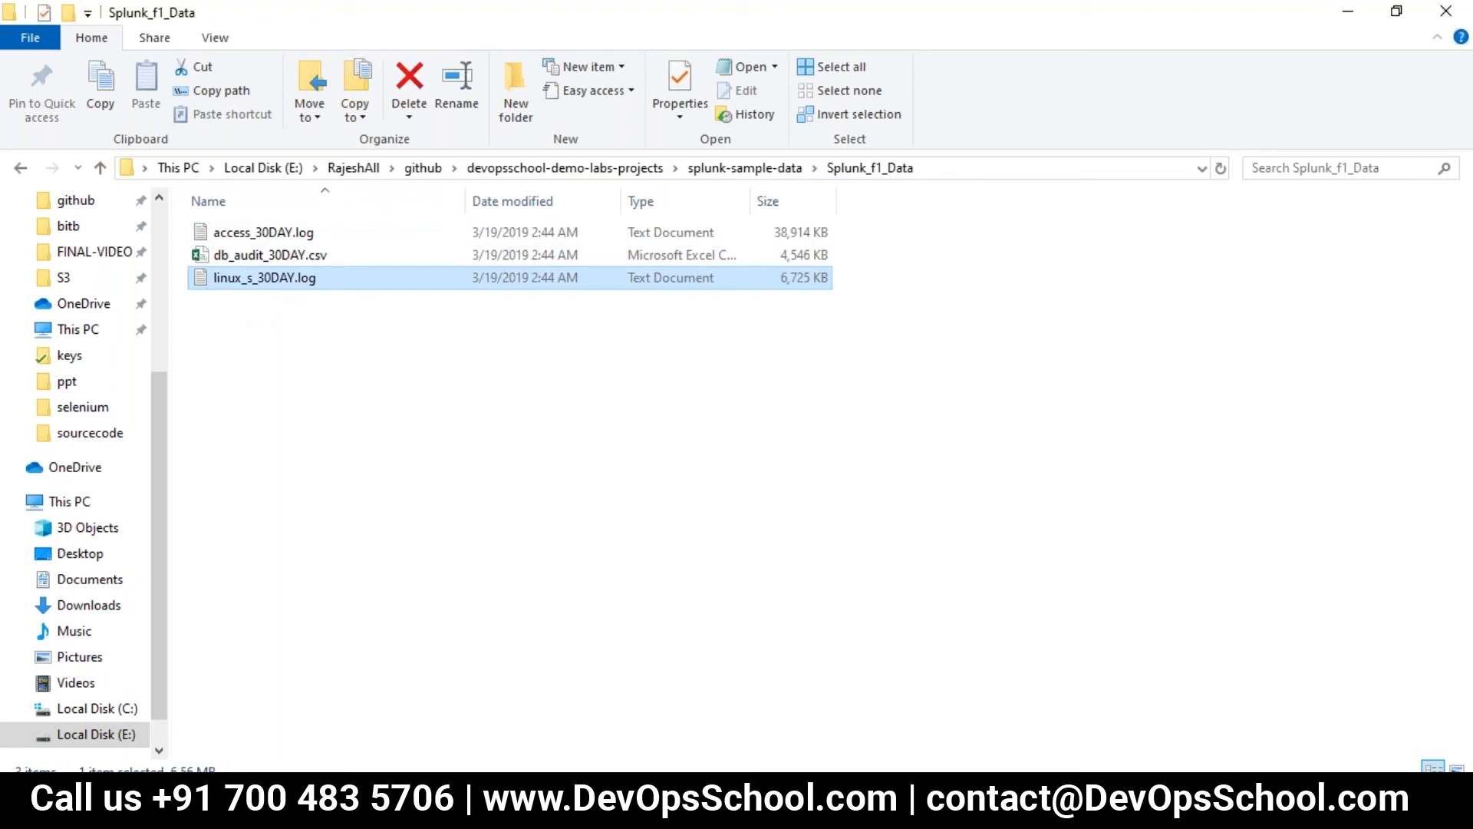
key("Up")
key("Up")
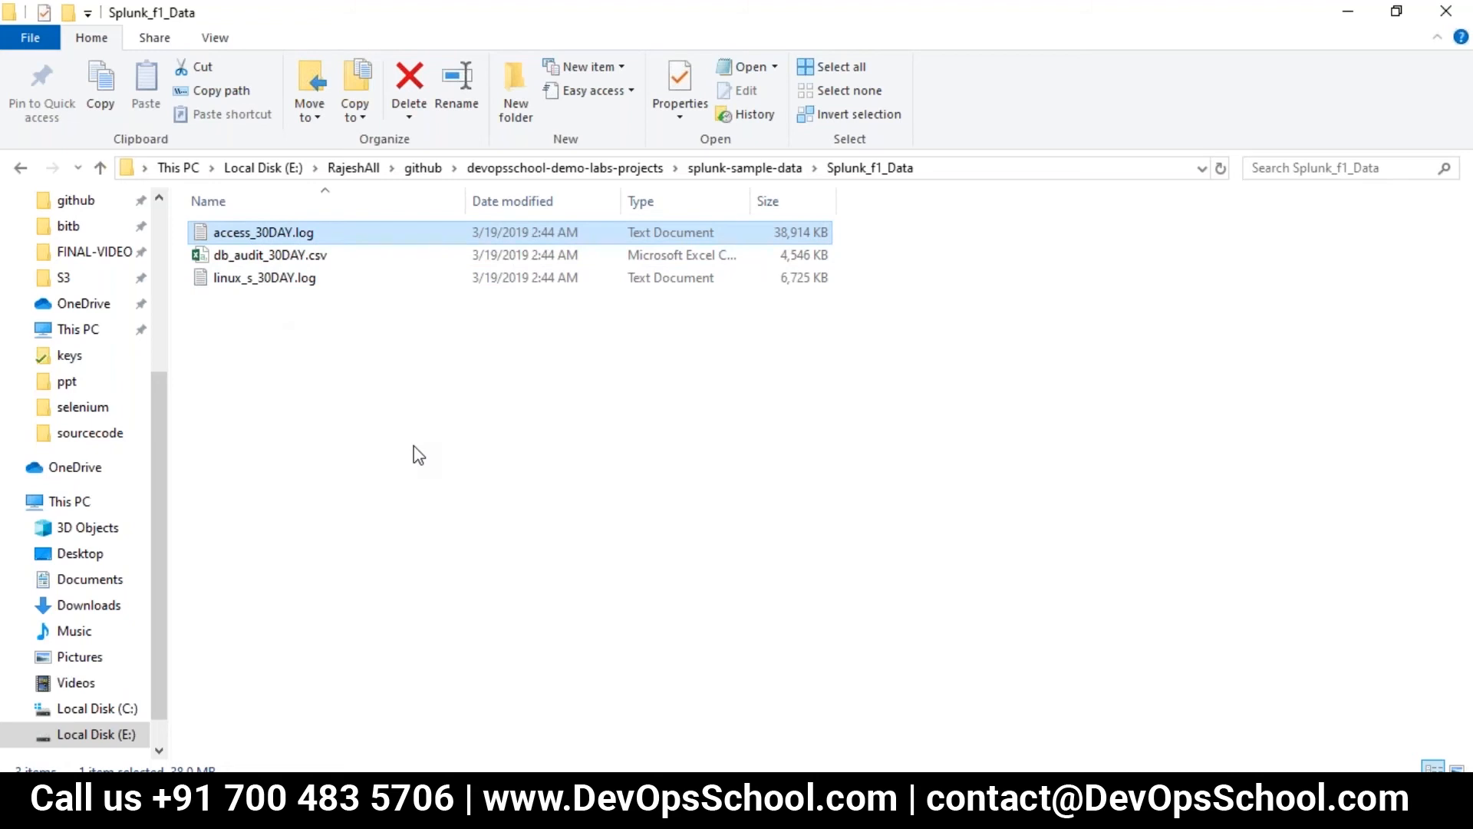
left_click(268, 257)
left_click(299, 280)
left_click(947, 172)
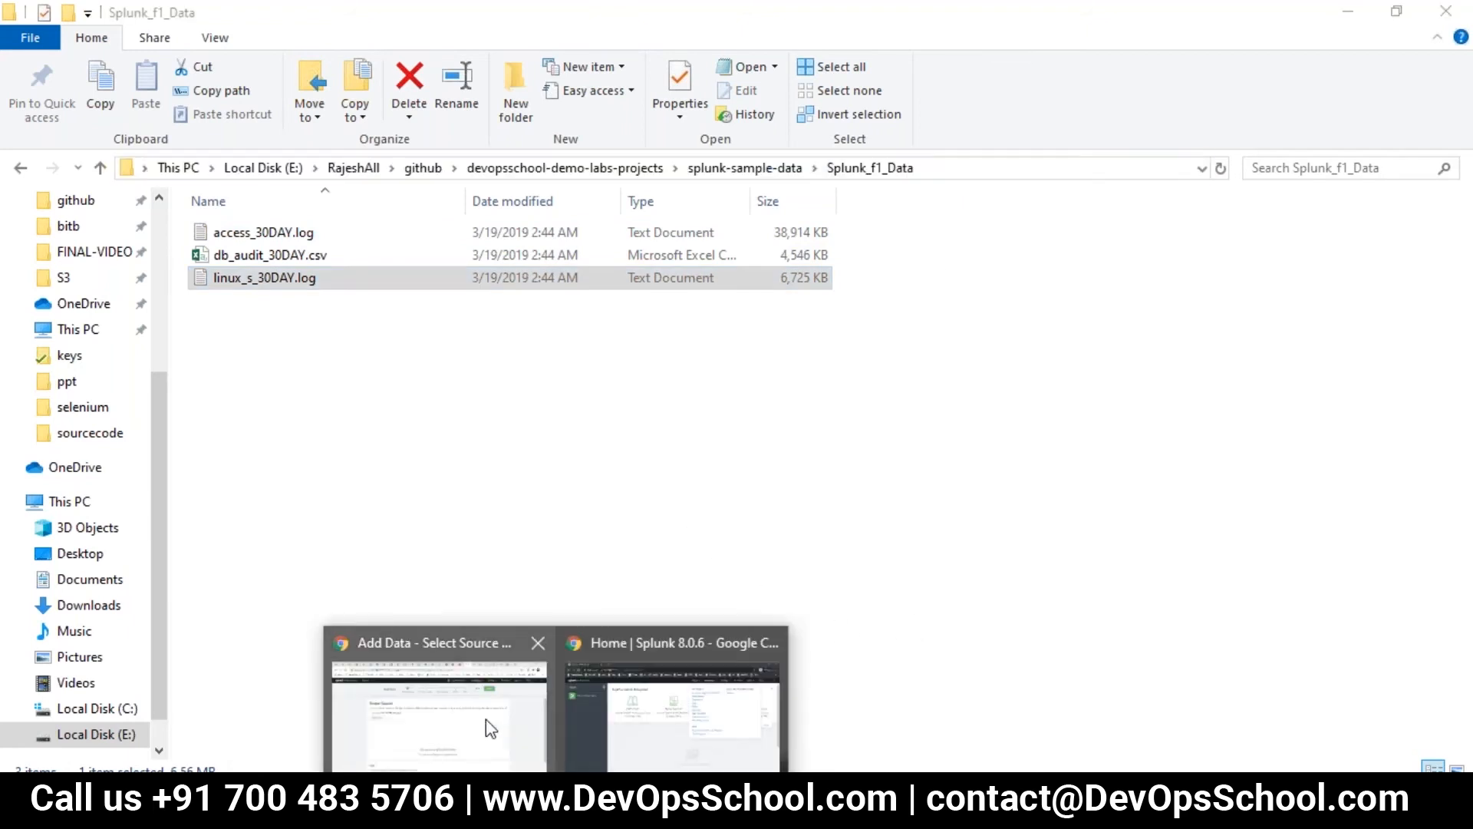
left_click(485, 720)
scroll(313, 325, "down", 1)
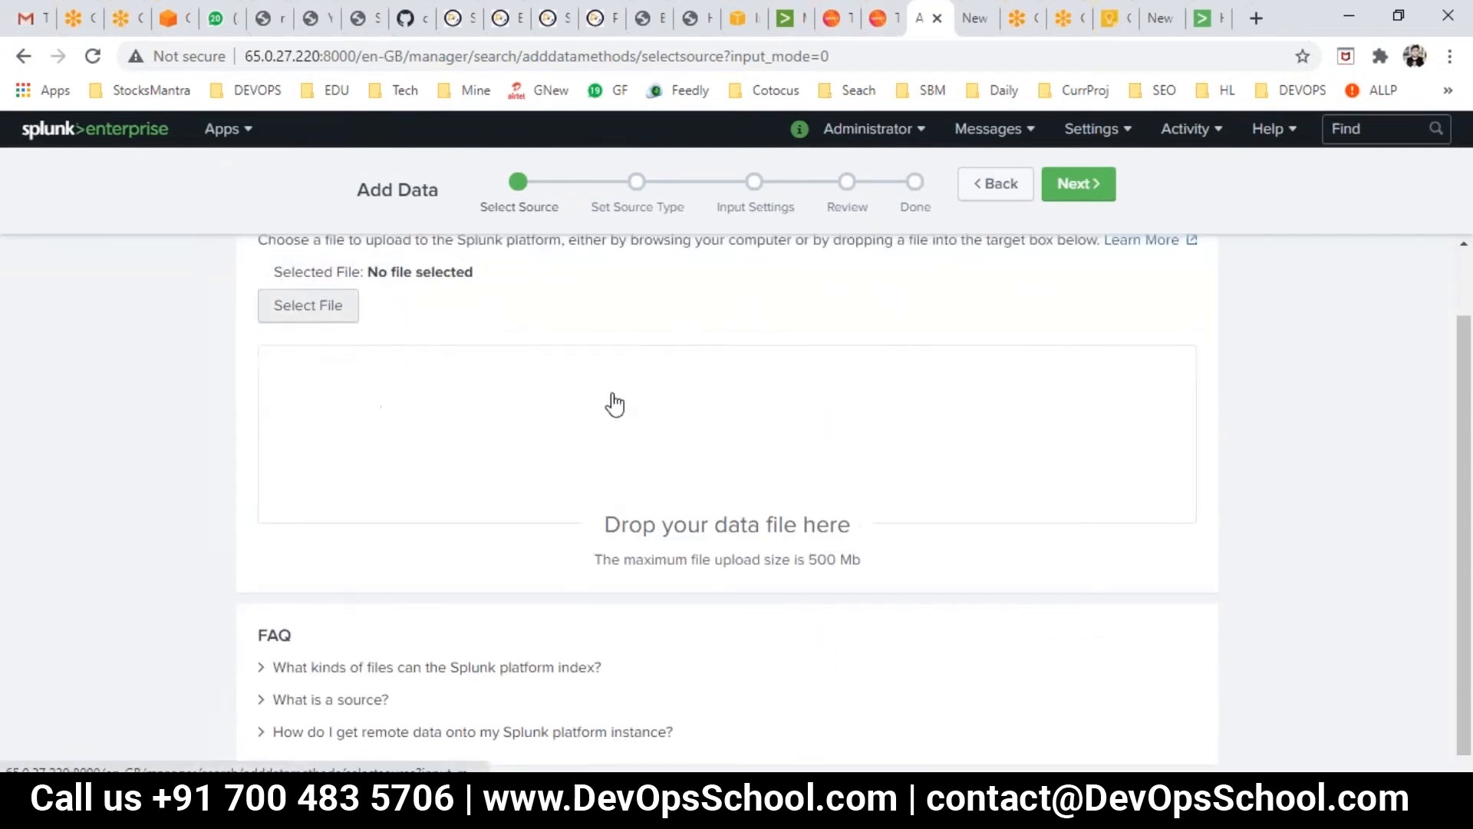
- Browse for a file and paste the Splunk_f1_Data folder path into the Open dialog
scroll(274, 273, "up", 1)
left_click_drag(256, 290, 393, 288)
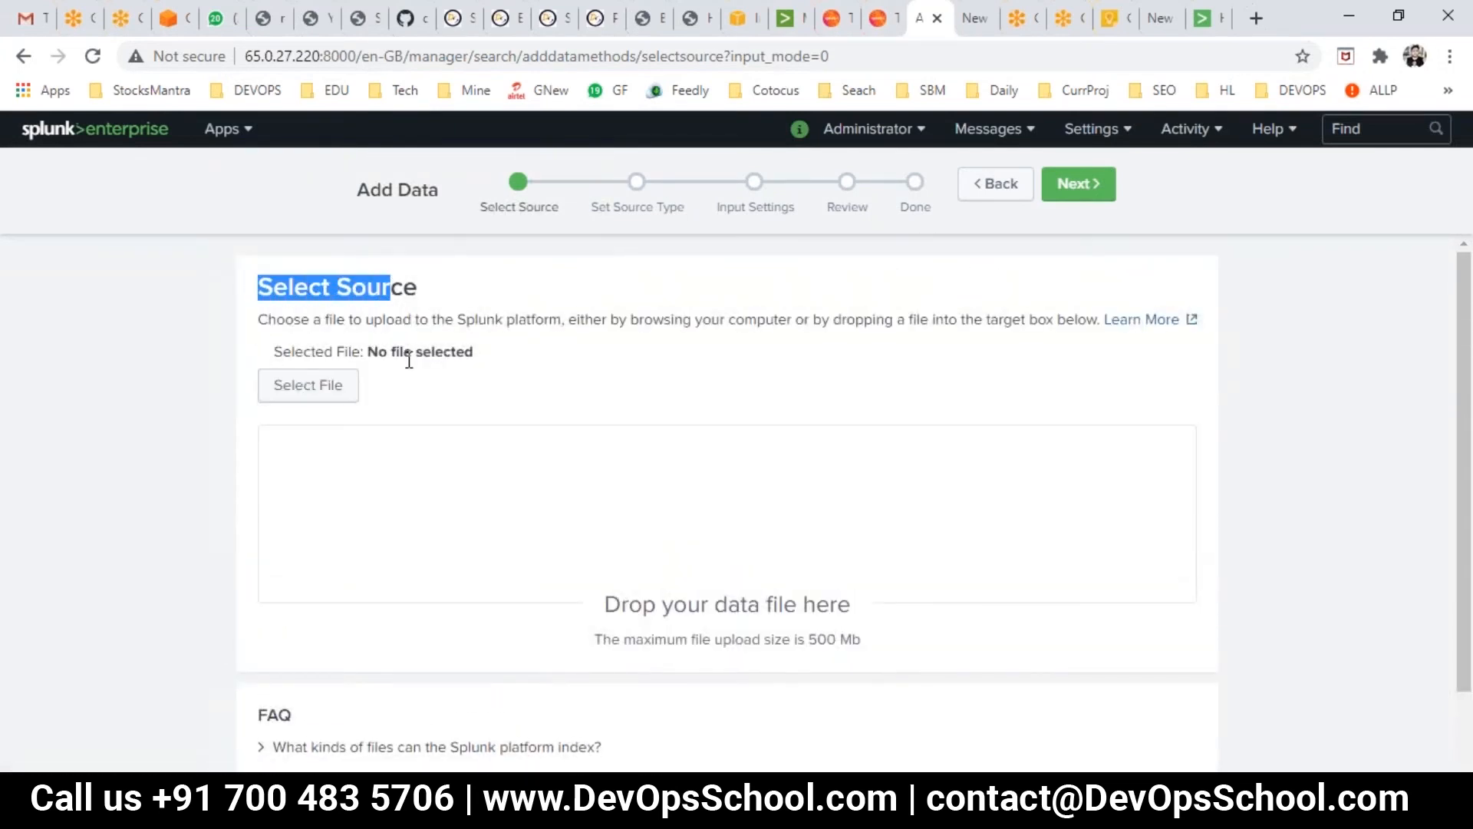
left_click(308, 386)
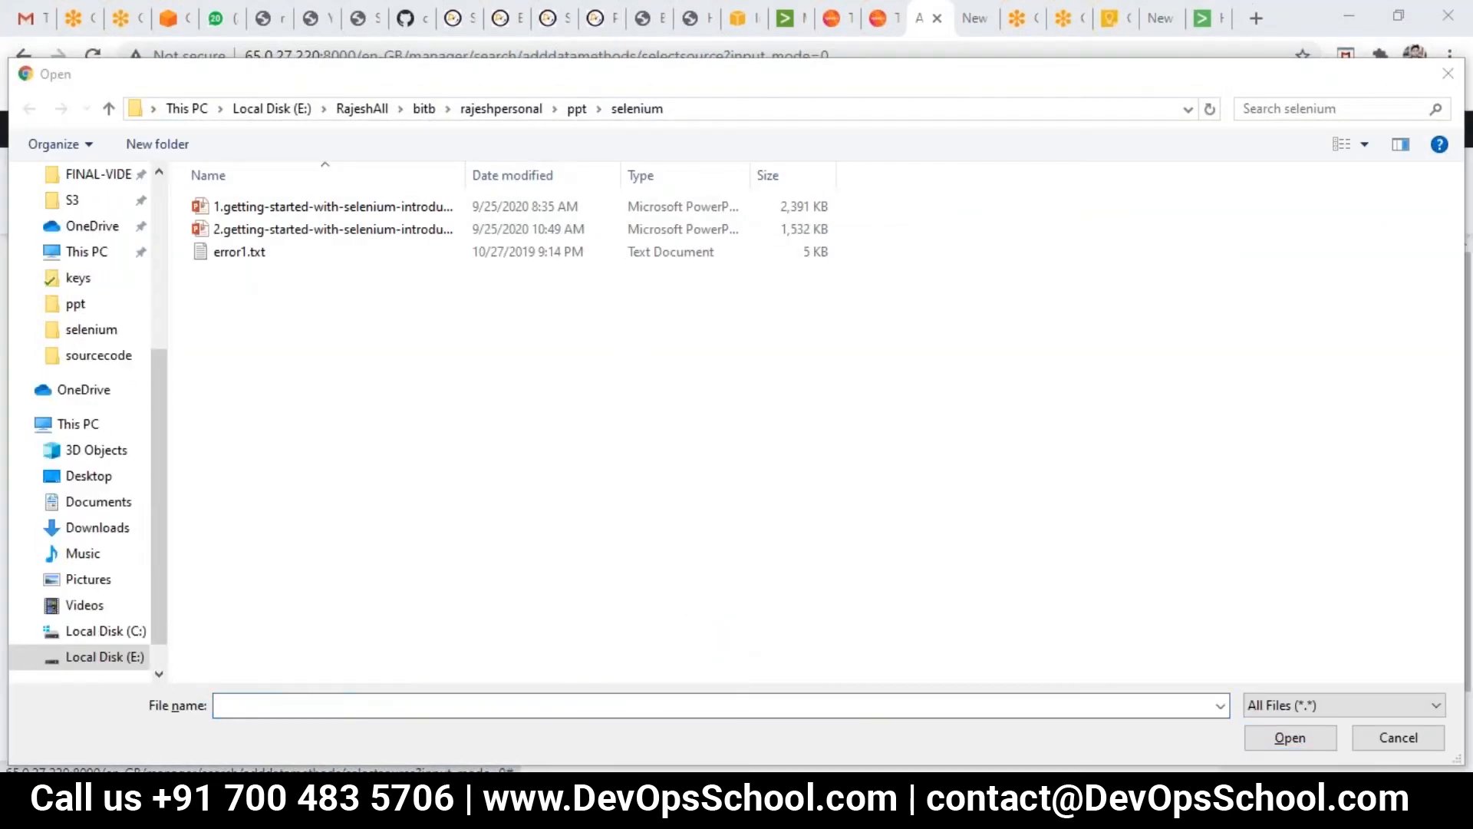
left_click(347, 738)
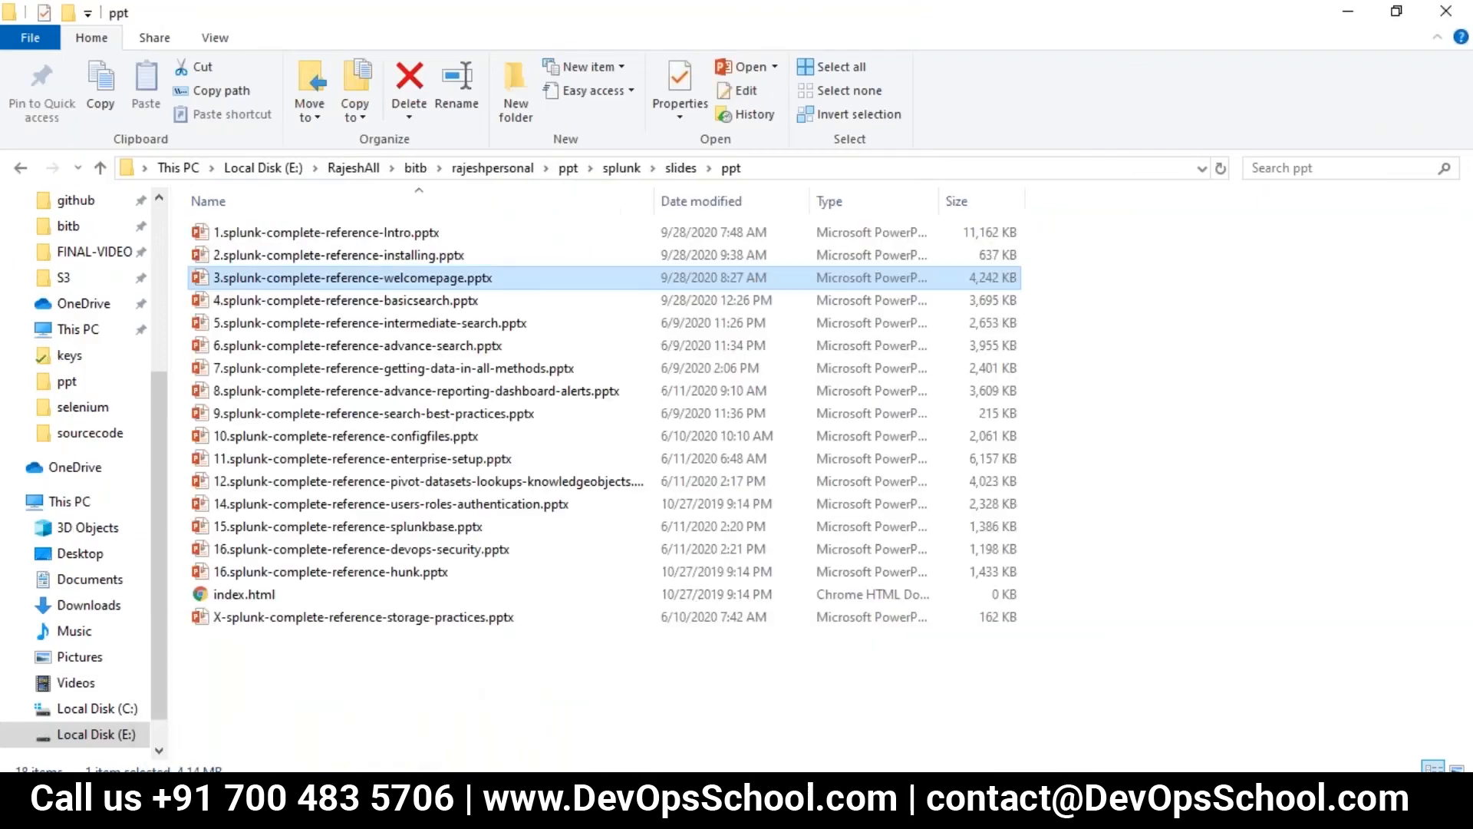
left_click(511, 722)
left_click(963, 170)
key("ctrl+c")
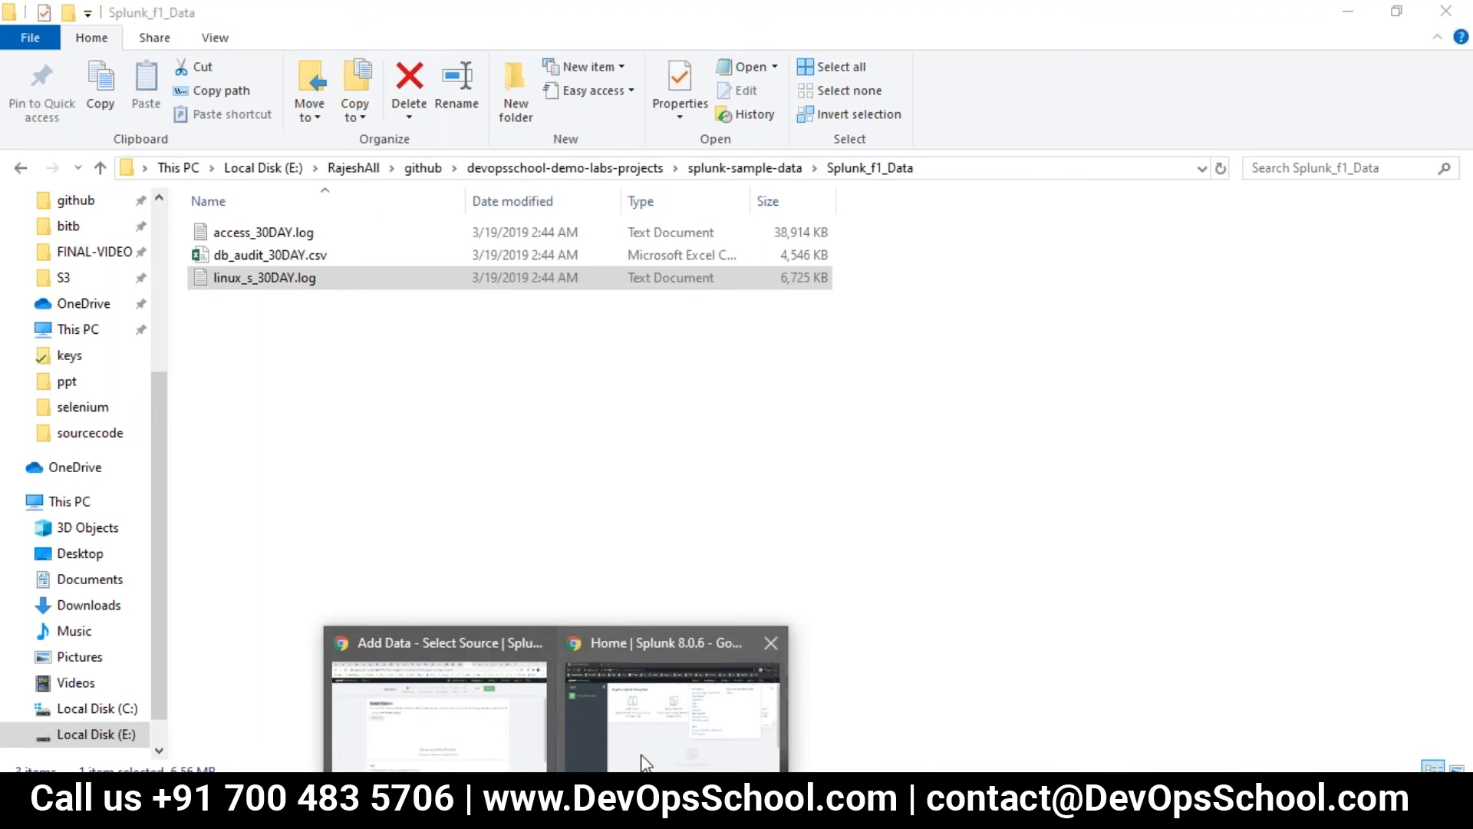
left_click(679, 694)
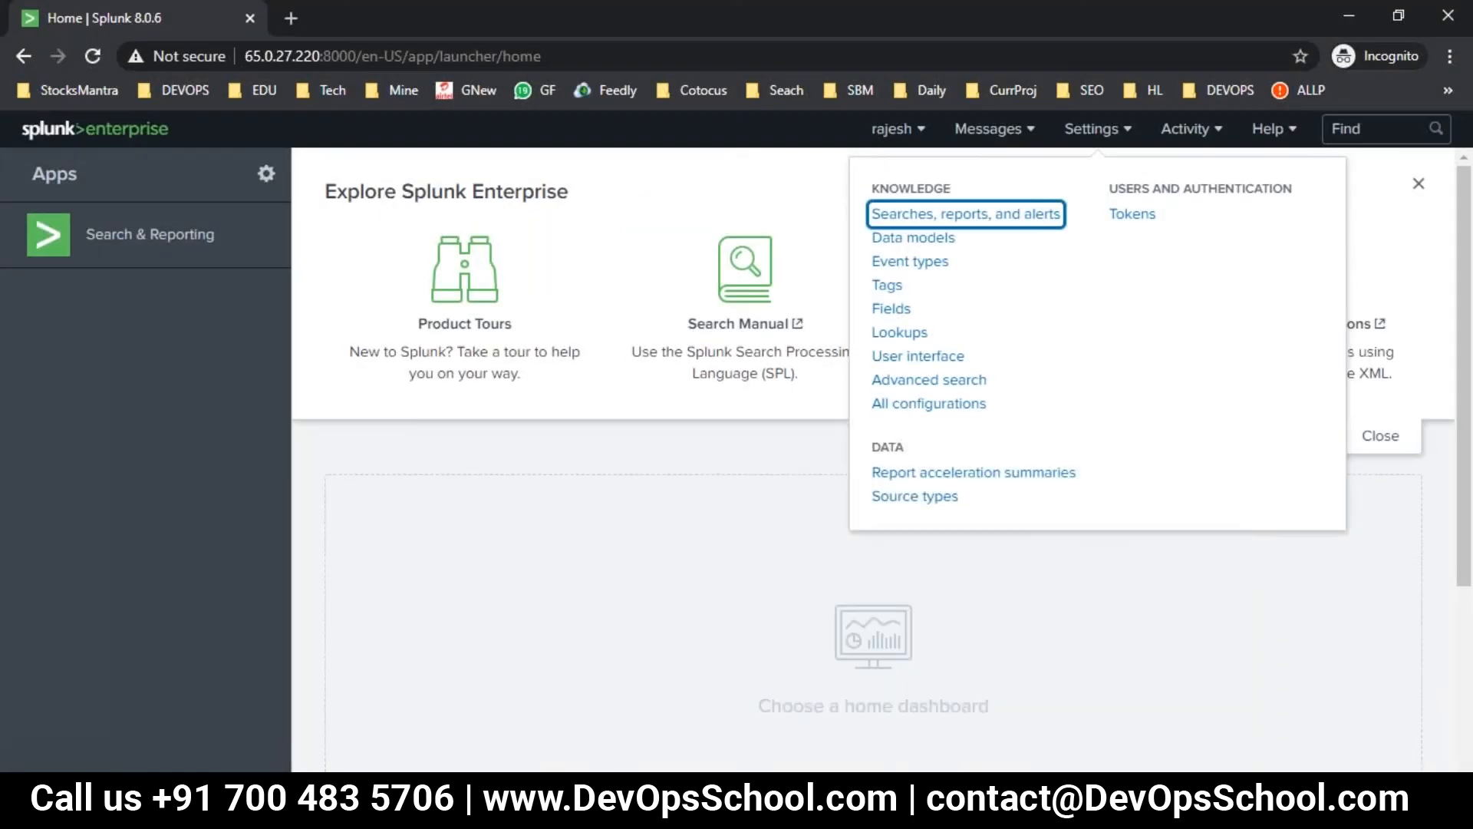
left_click(430, 660)
left_click(748, 111)
key("ctrl+v")
key("Return")
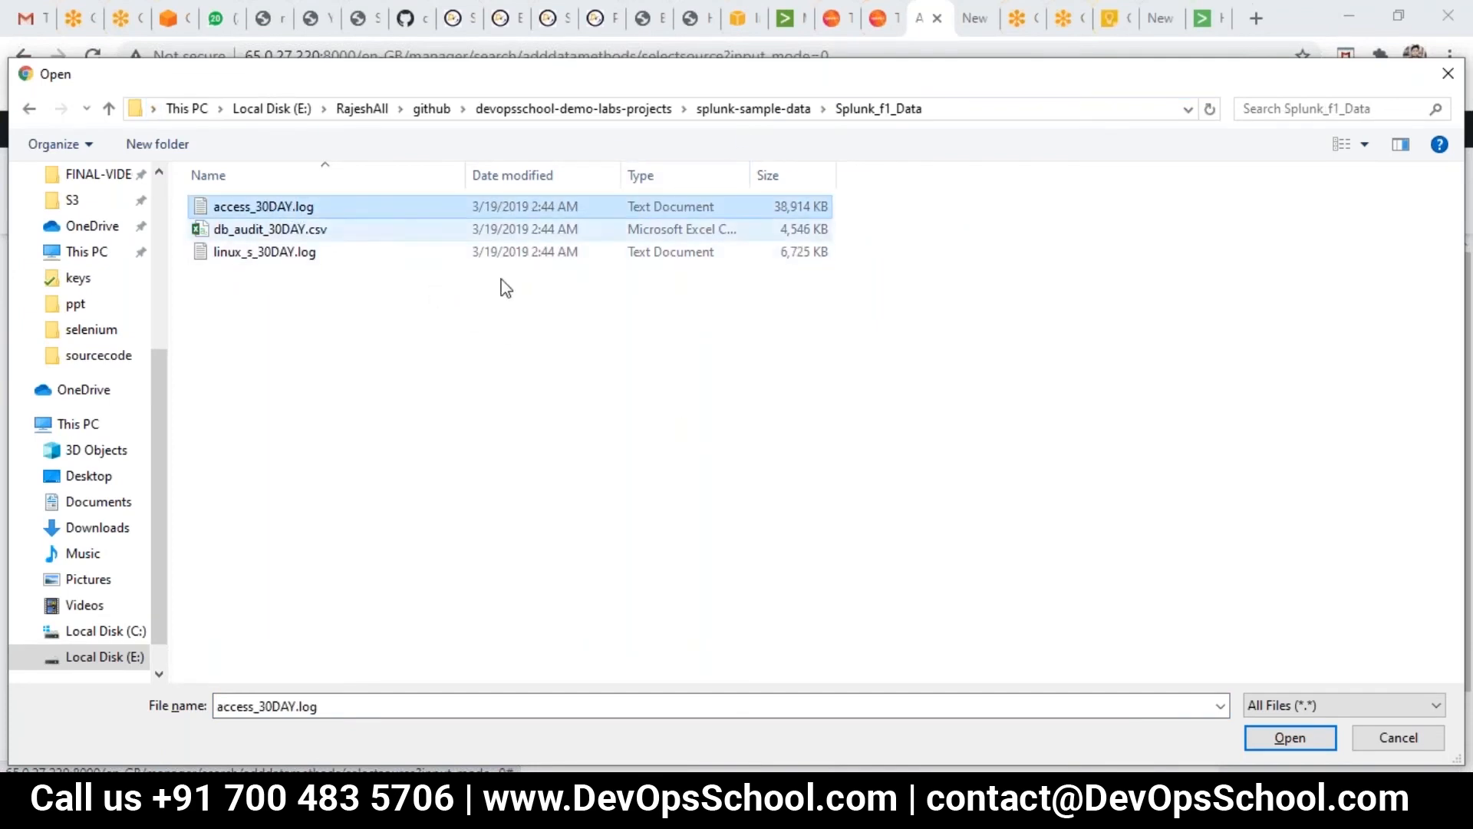
- Open access_30DAY.log for upload and note its file name and the 500 Mb size limit
left_click(1282, 737)
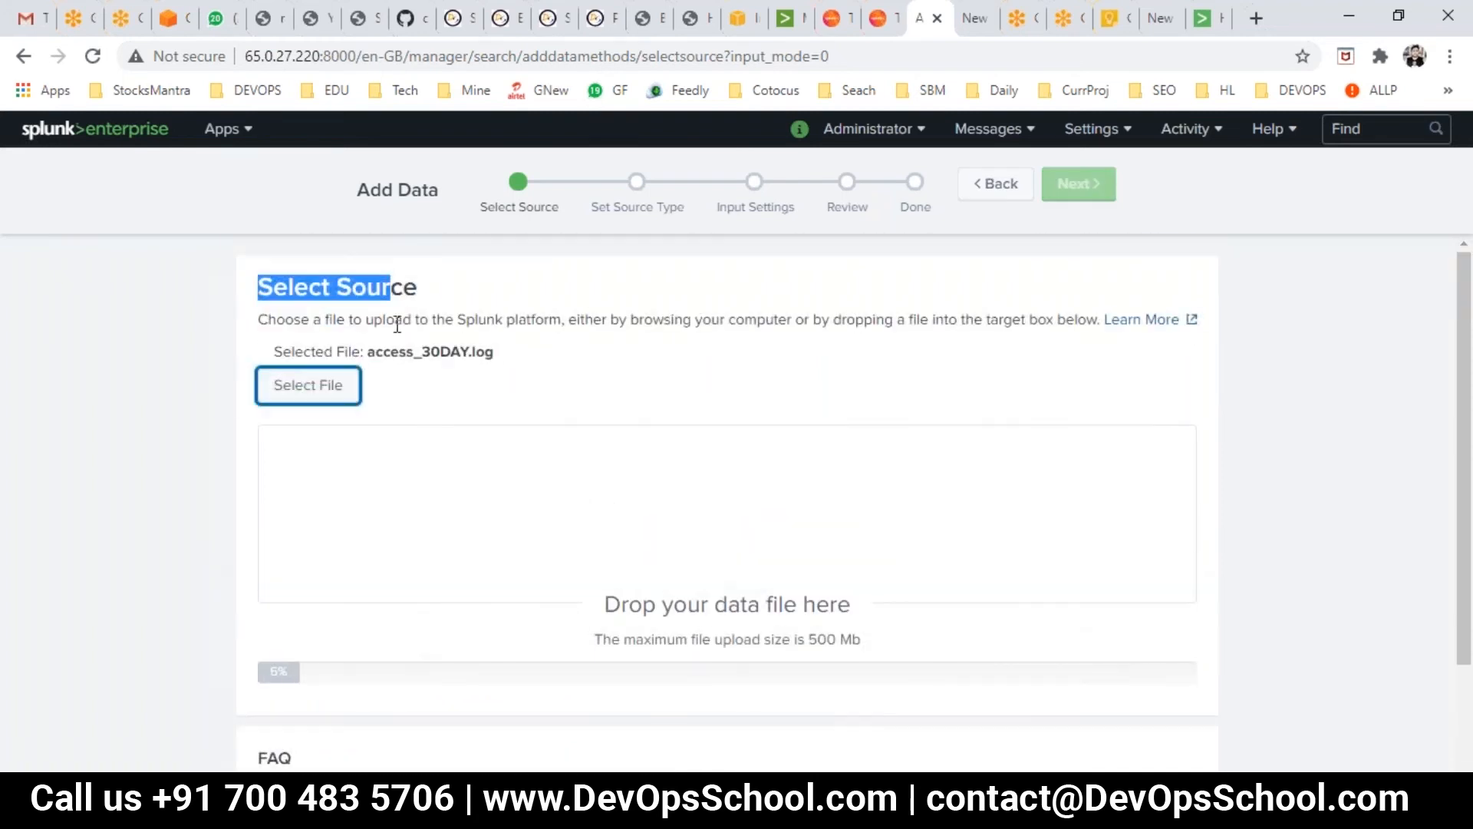
left_click(395, 288)
left_click_drag(451, 286, 343, 275)
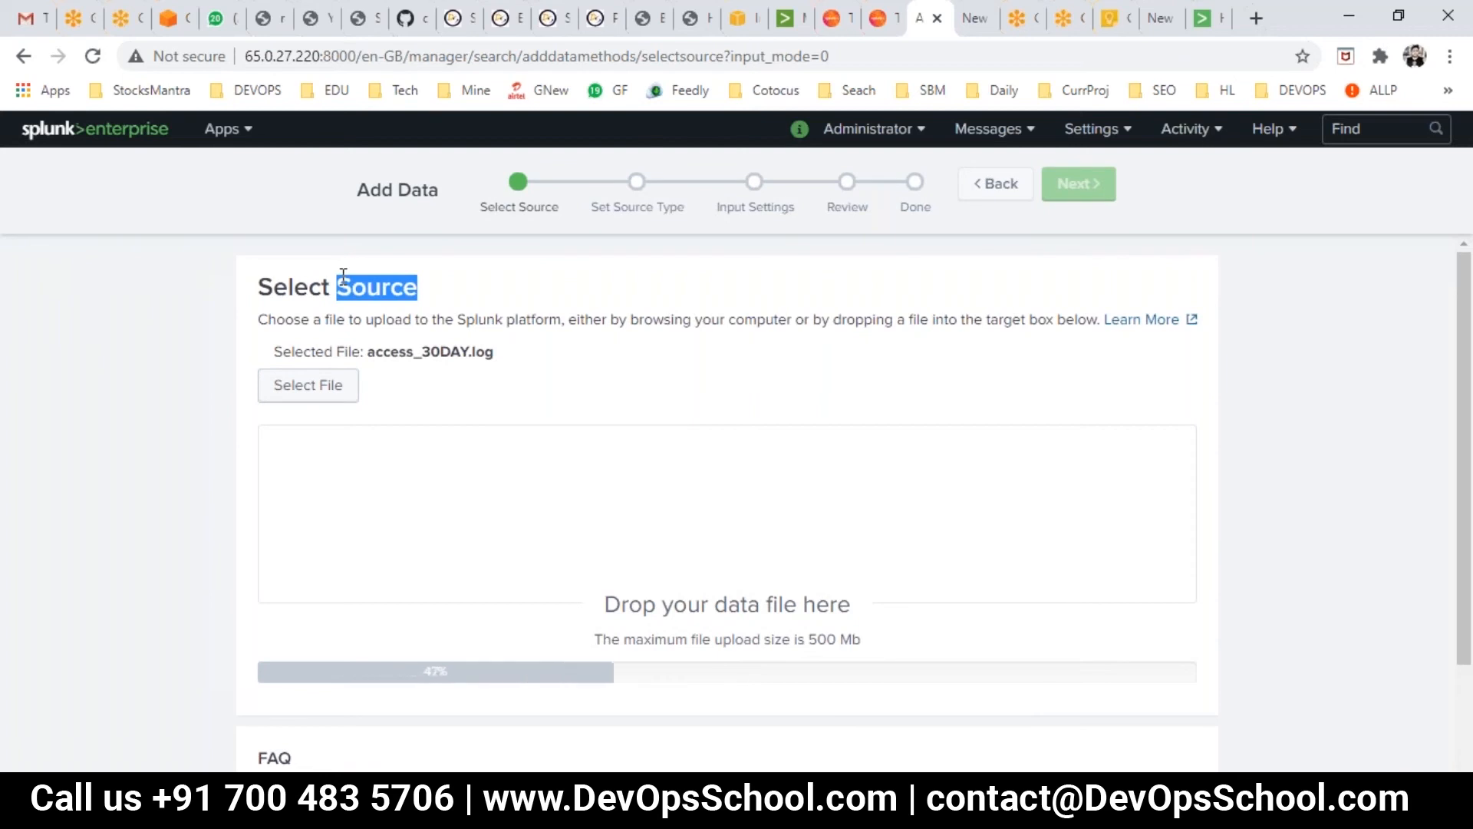
left_click_drag(405, 352, 494, 350)
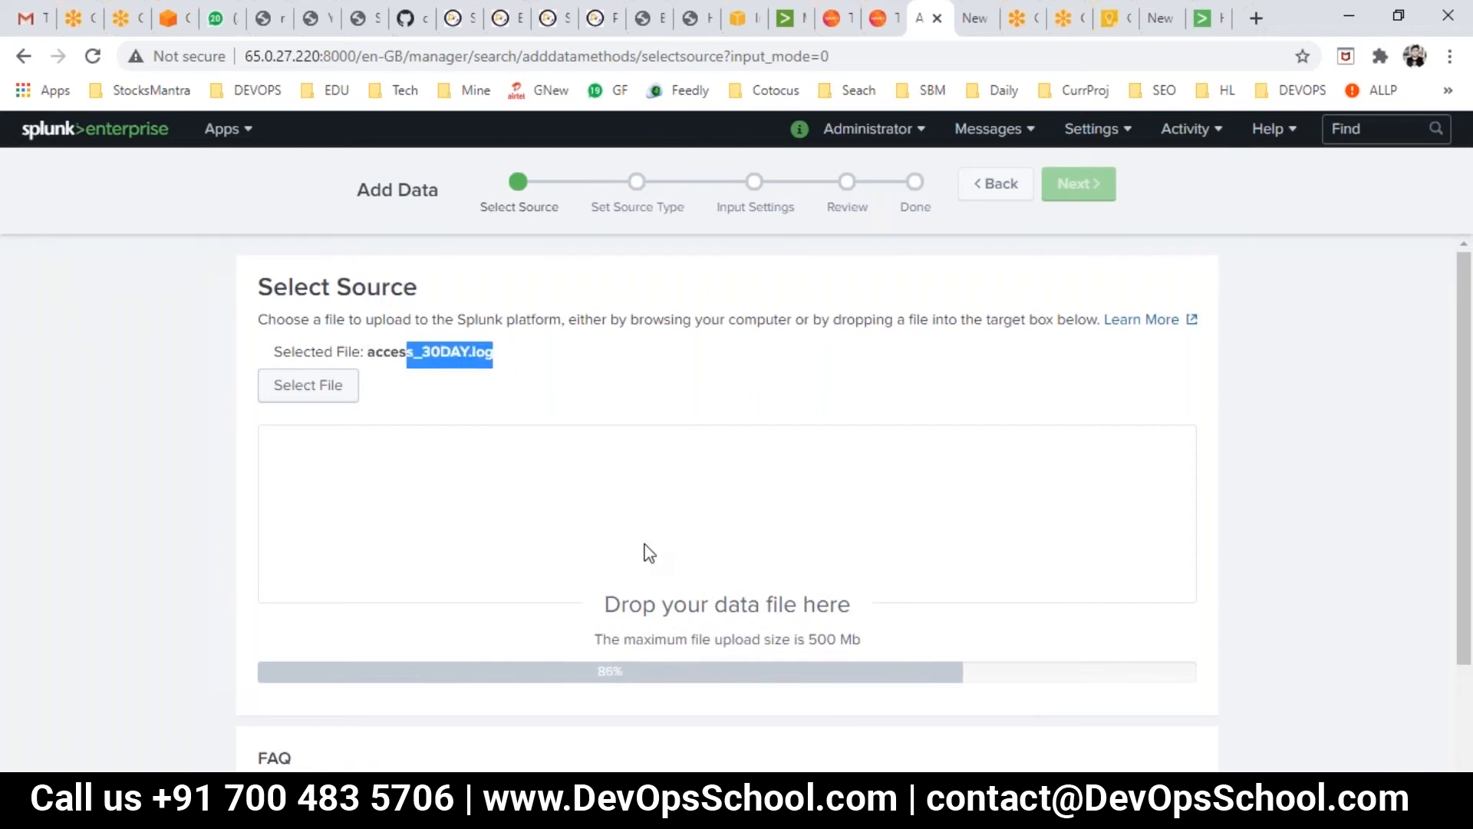
scroll(631, 651, "down", 2)
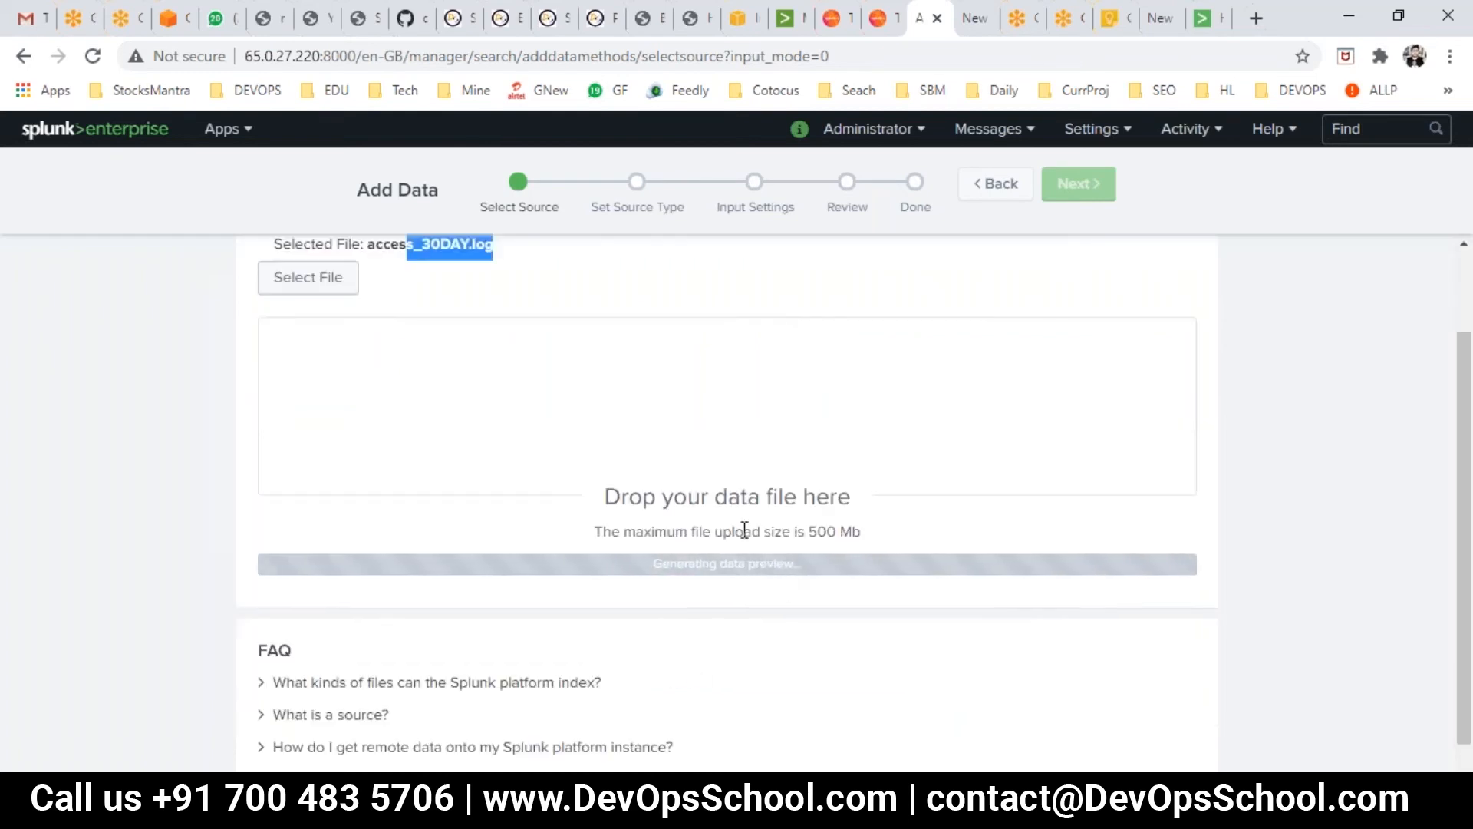
left_click_drag(732, 531, 877, 547)
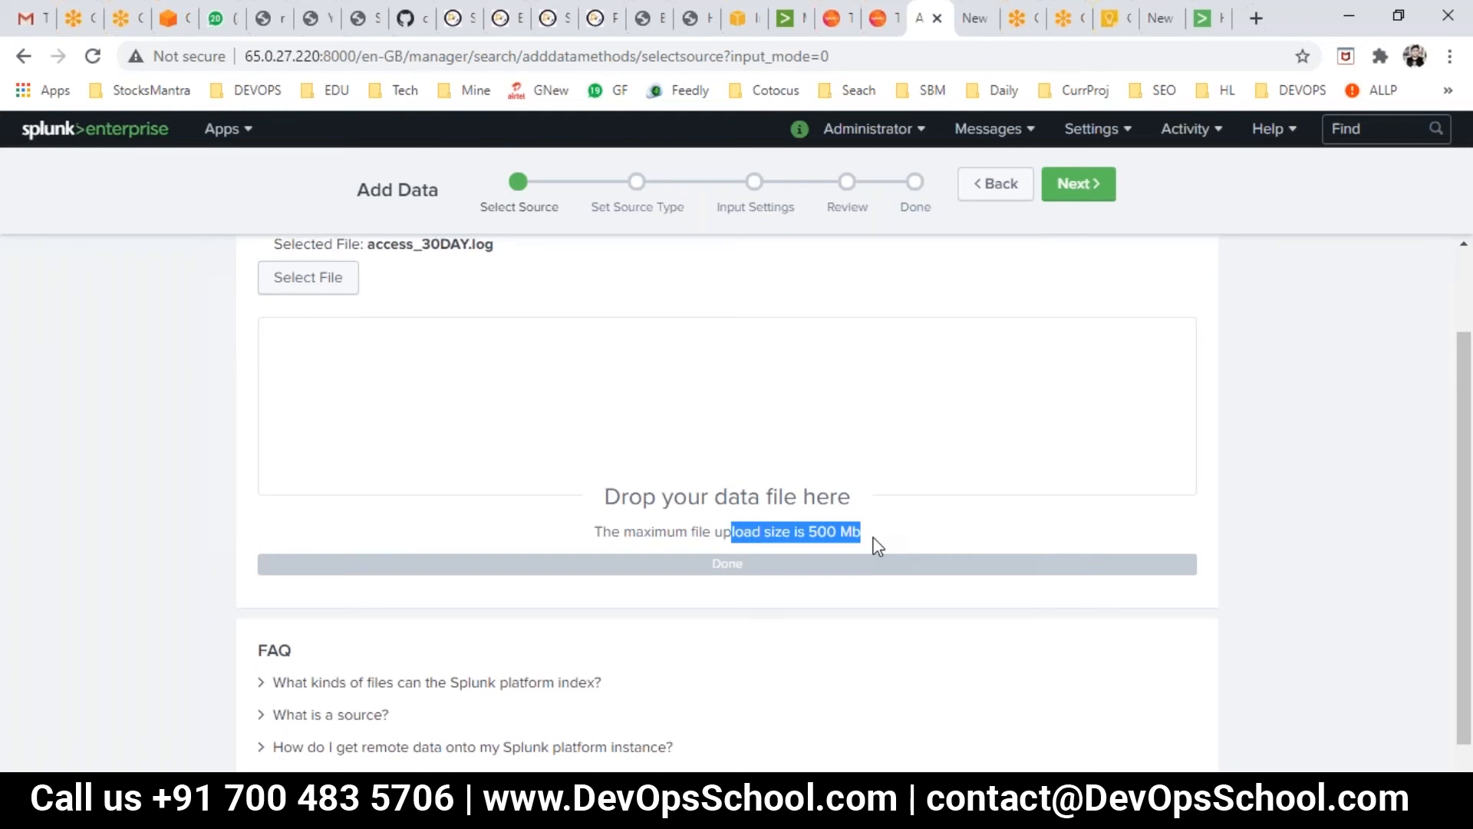
scroll(890, 548, "down", 1)
scroll(937, 500, "up", 2)
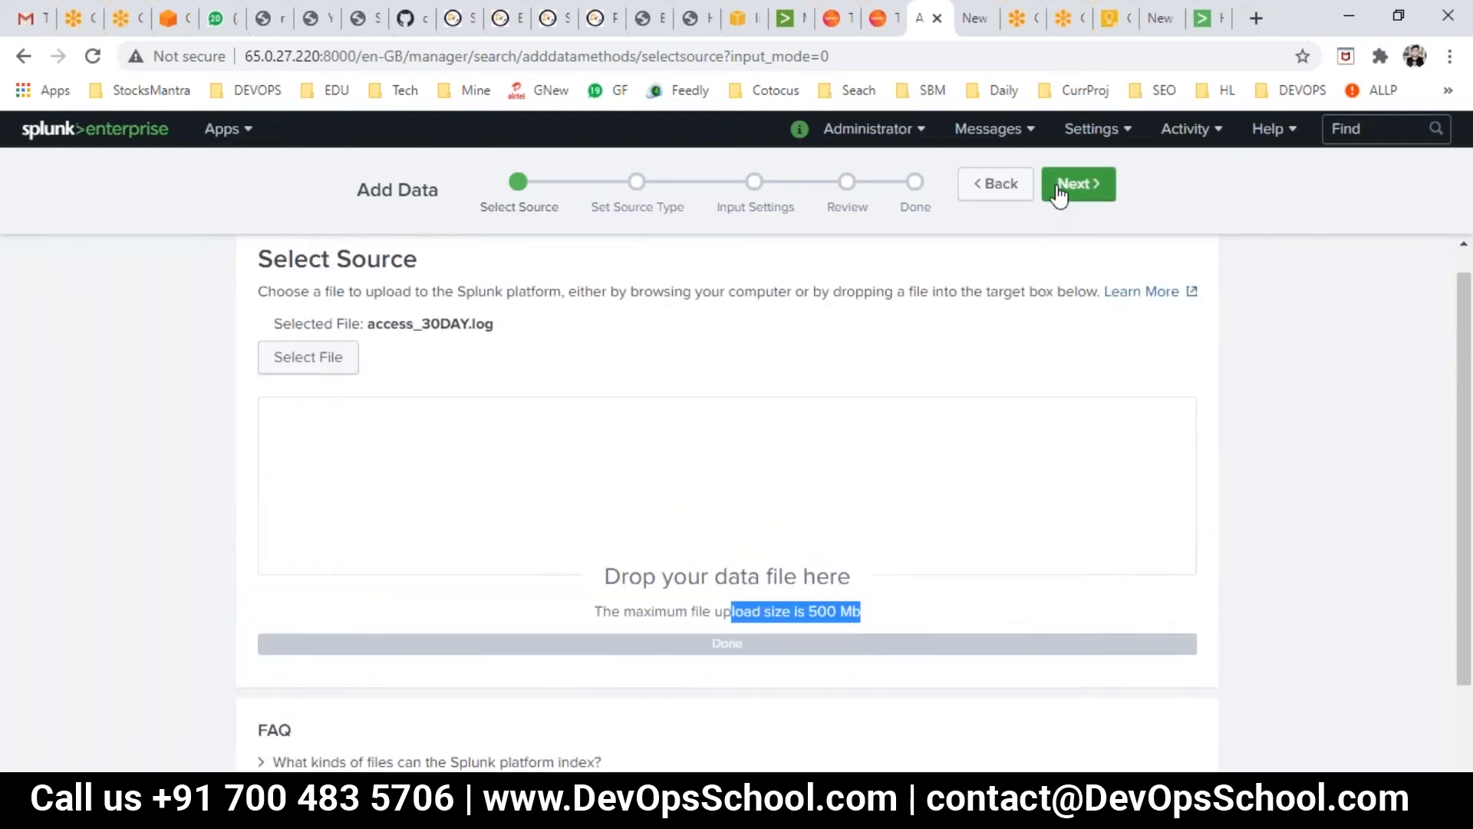
- Advance to Set Source Type and review access_30DAY.log events parsed as access_combined_wcookie
left_click(1061, 188)
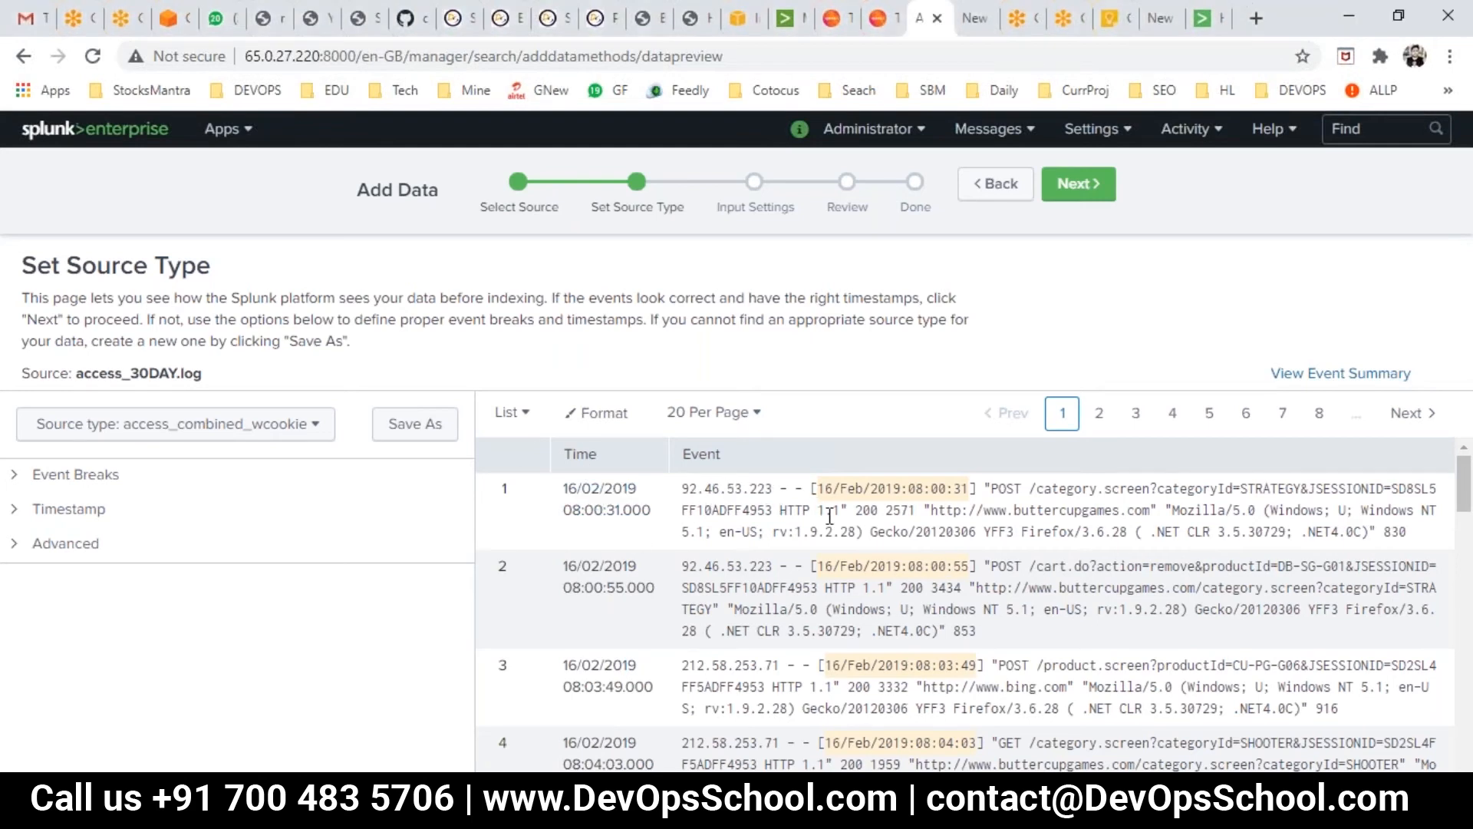
left_click(913, 537, "shift")
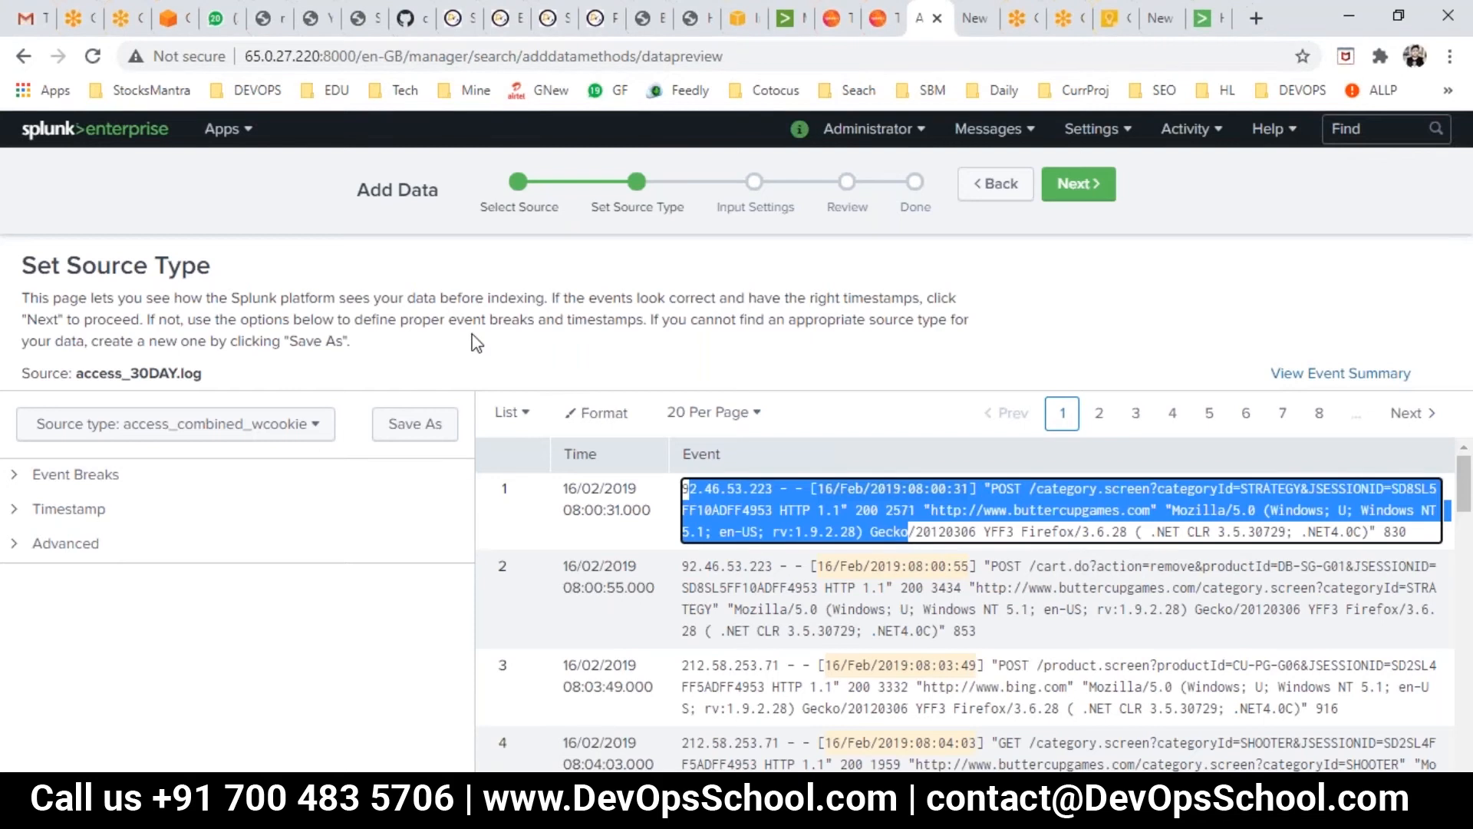
left_click(545, 374)
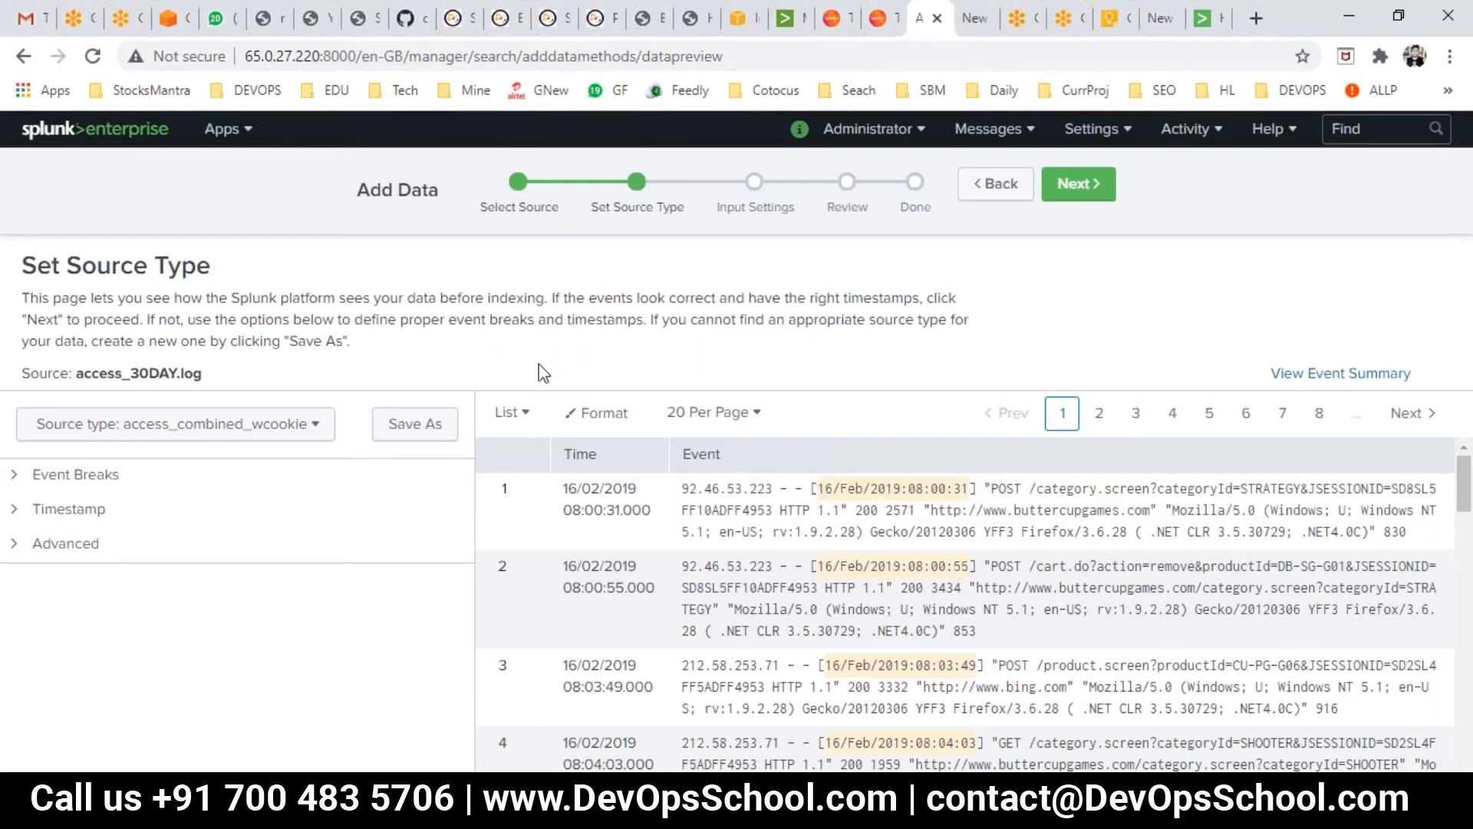
double_click(29, 376)
left_click(90, 374)
left_click_drag(79, 374, 209, 377)
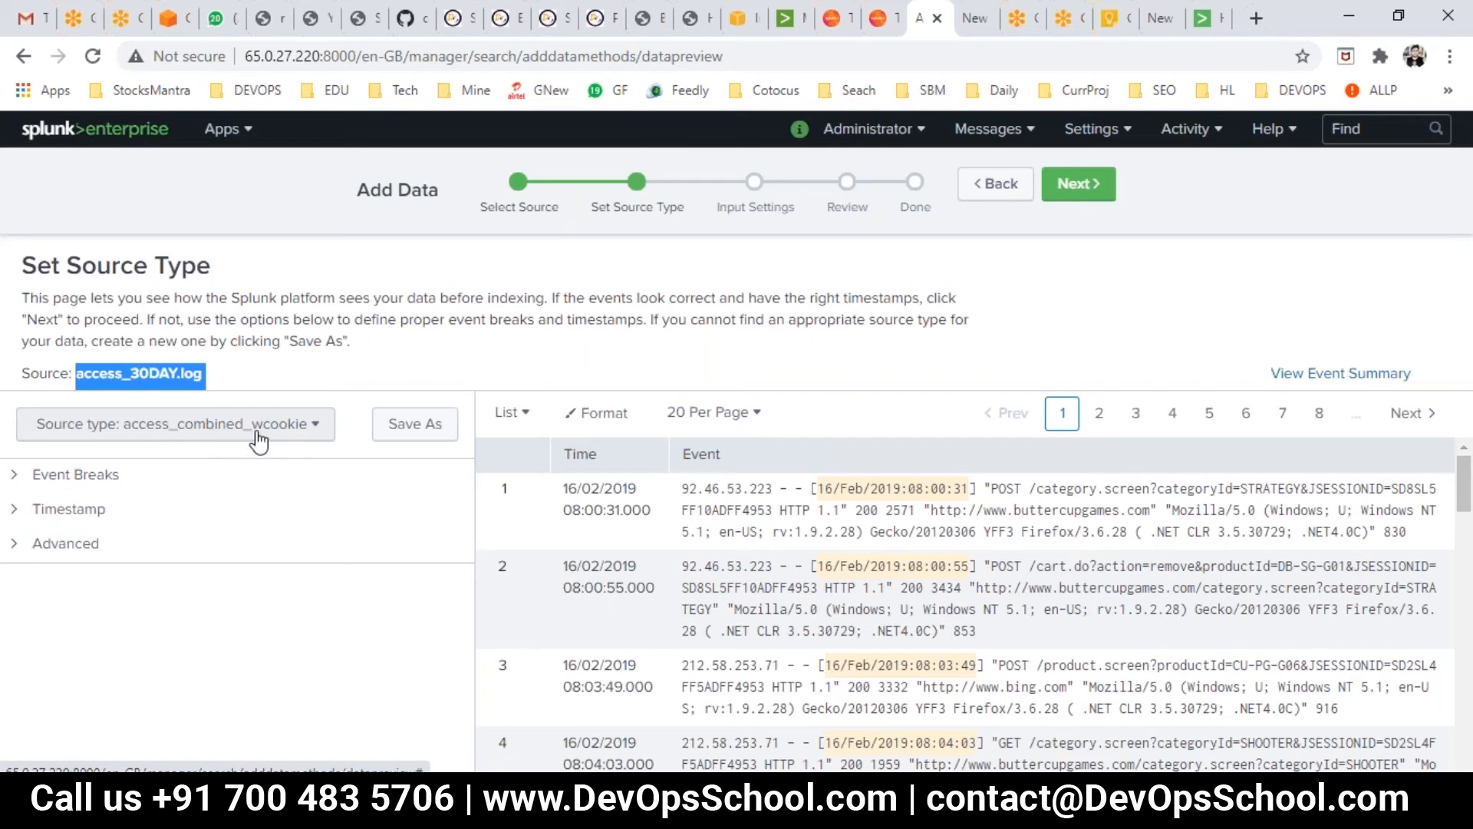
left_click(259, 441)
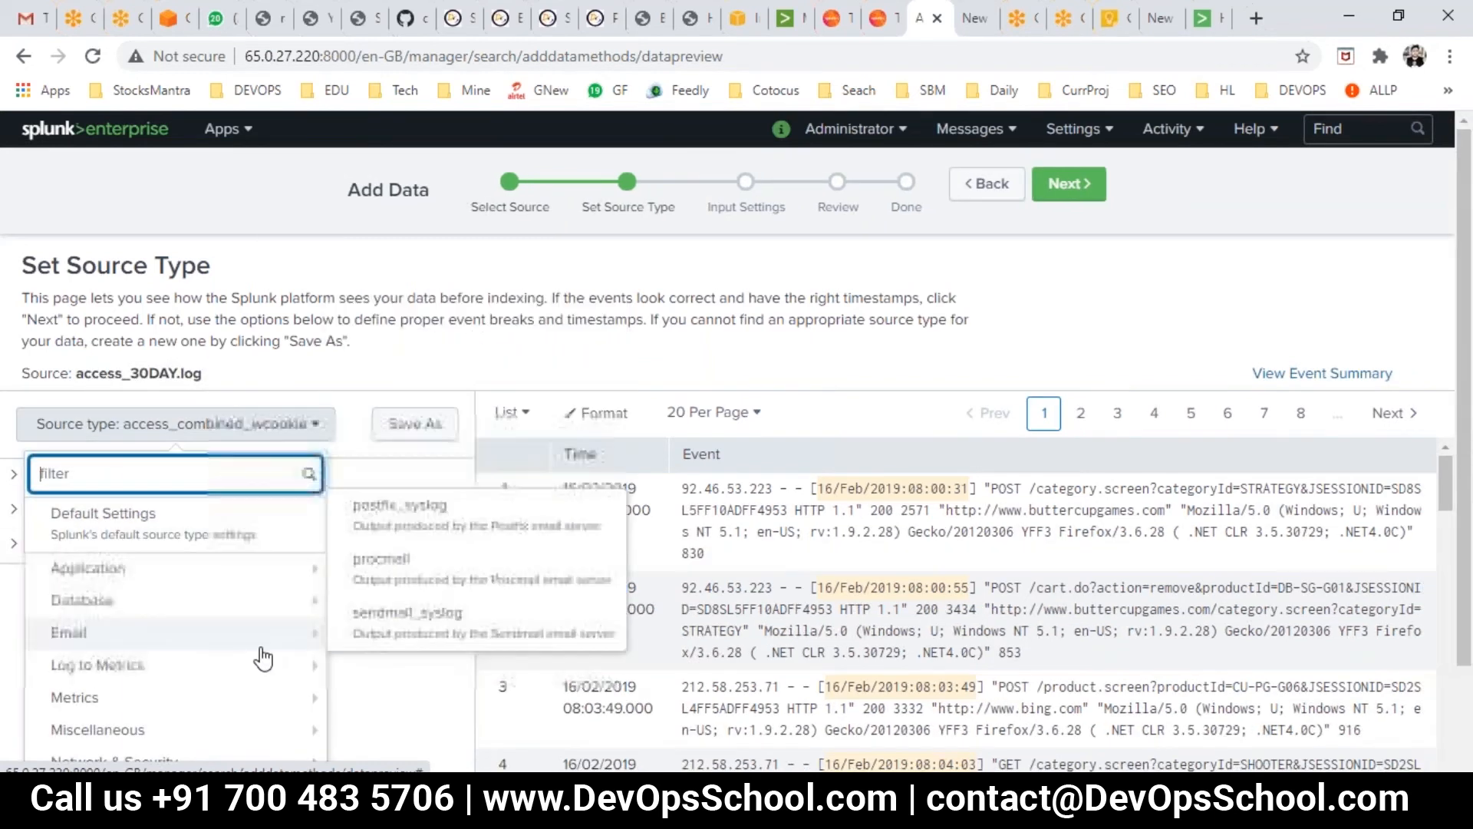
scroll(265, 656, "down", 2)
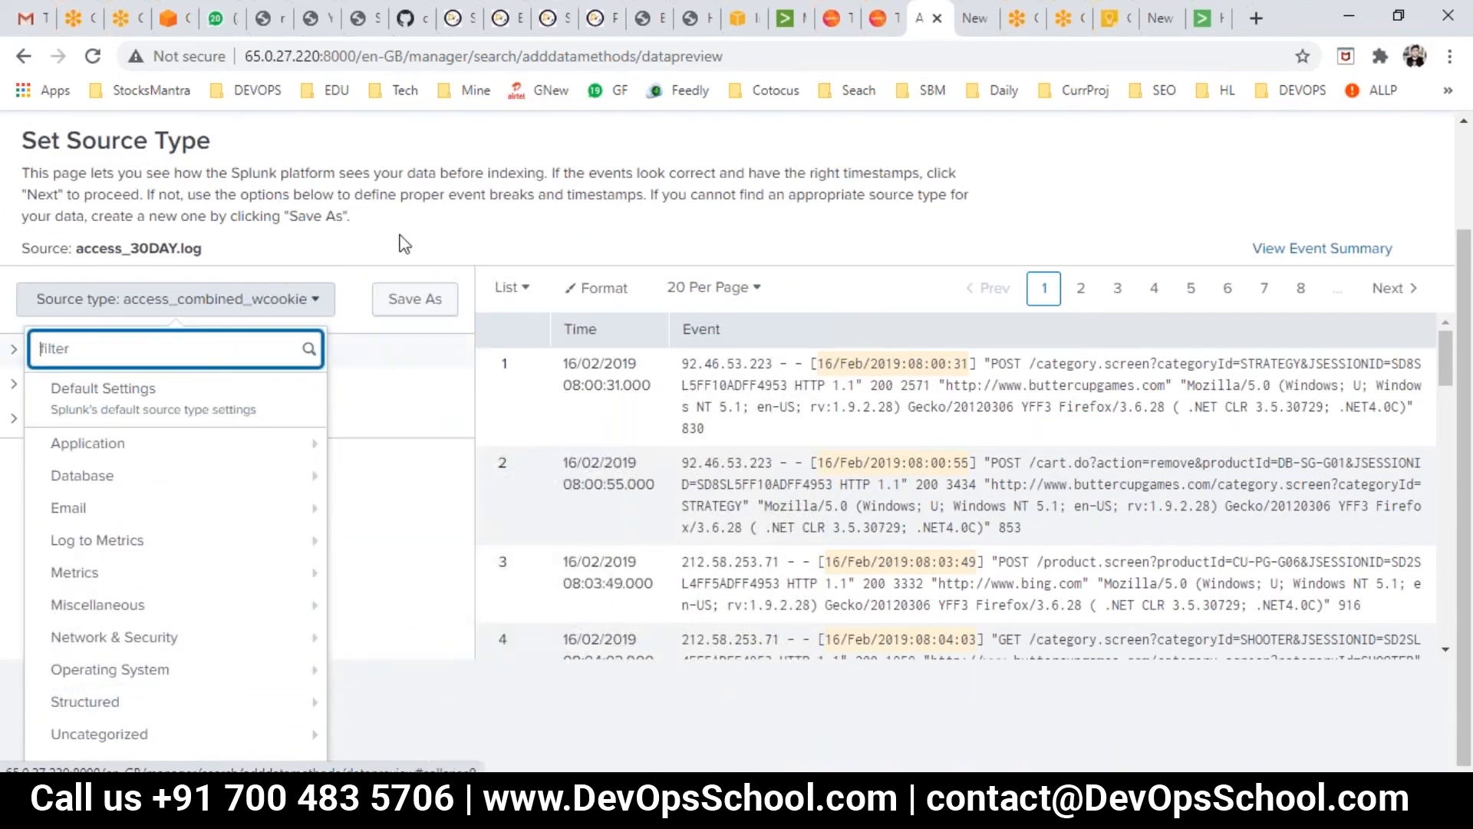
left_click(304, 313)
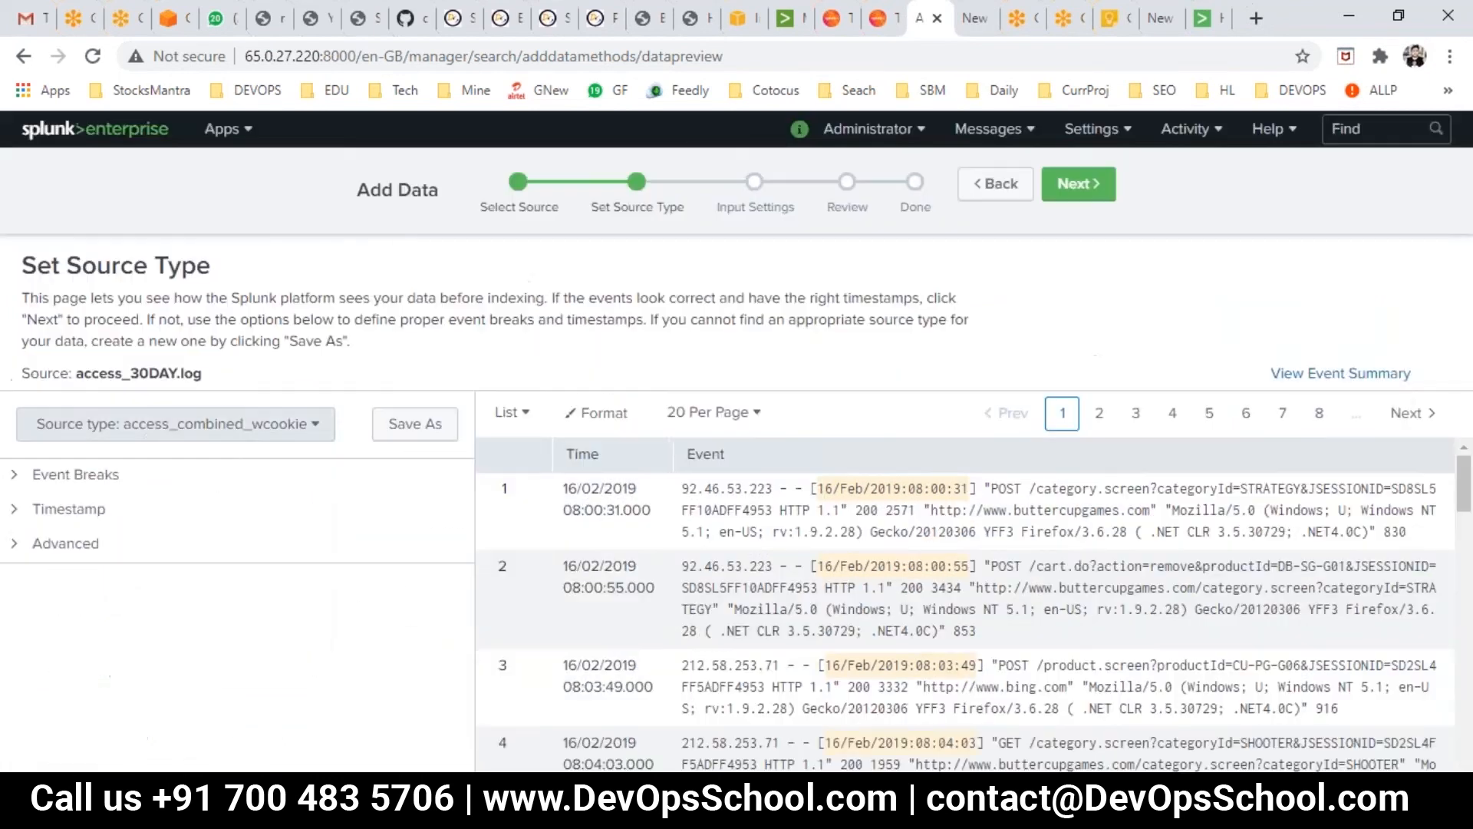
left_click(186, 424)
mouse_move(201, 581)
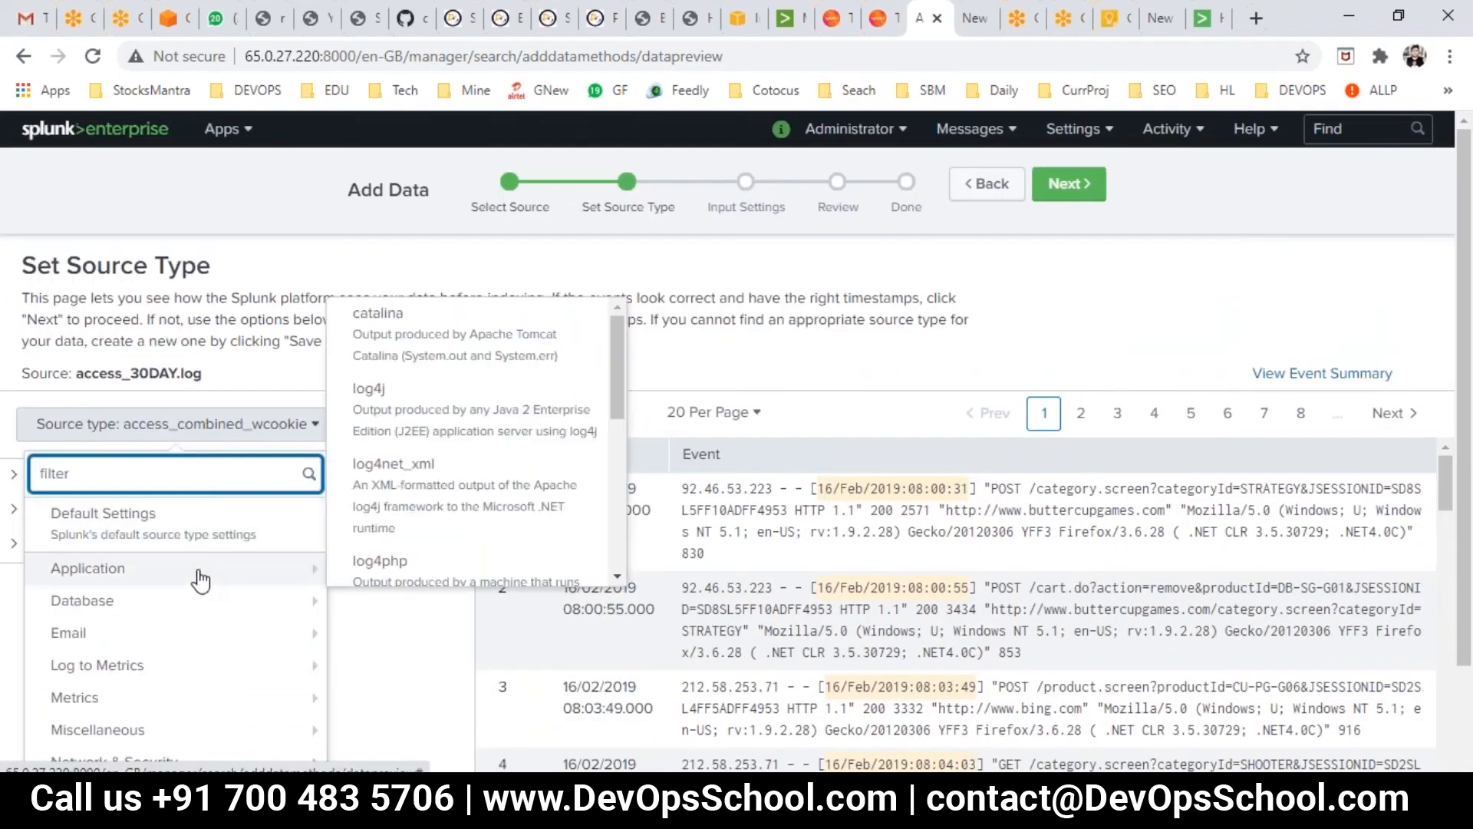
mouse_move(198, 631)
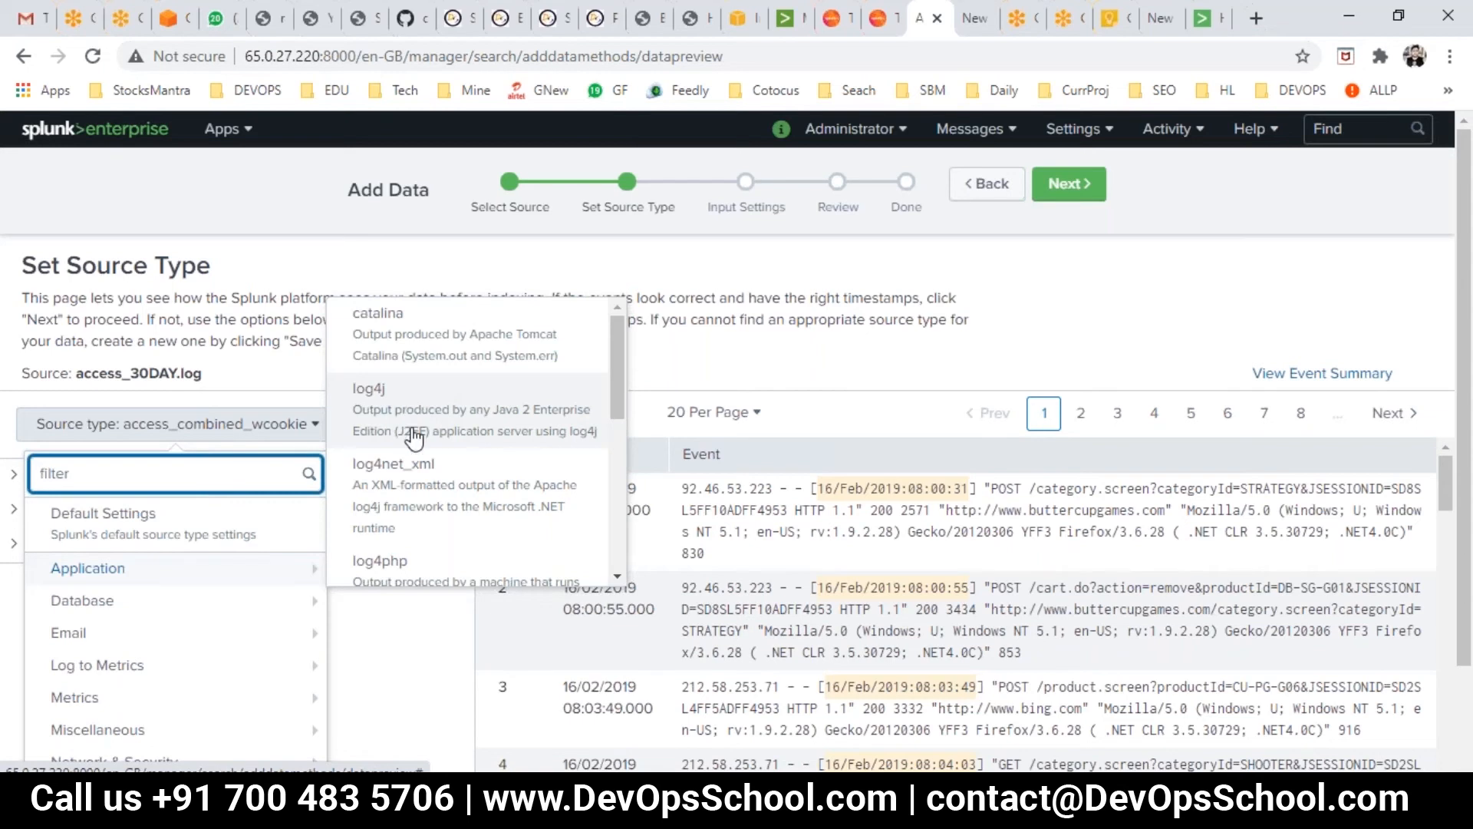
scroll(441, 533, "down", 1)
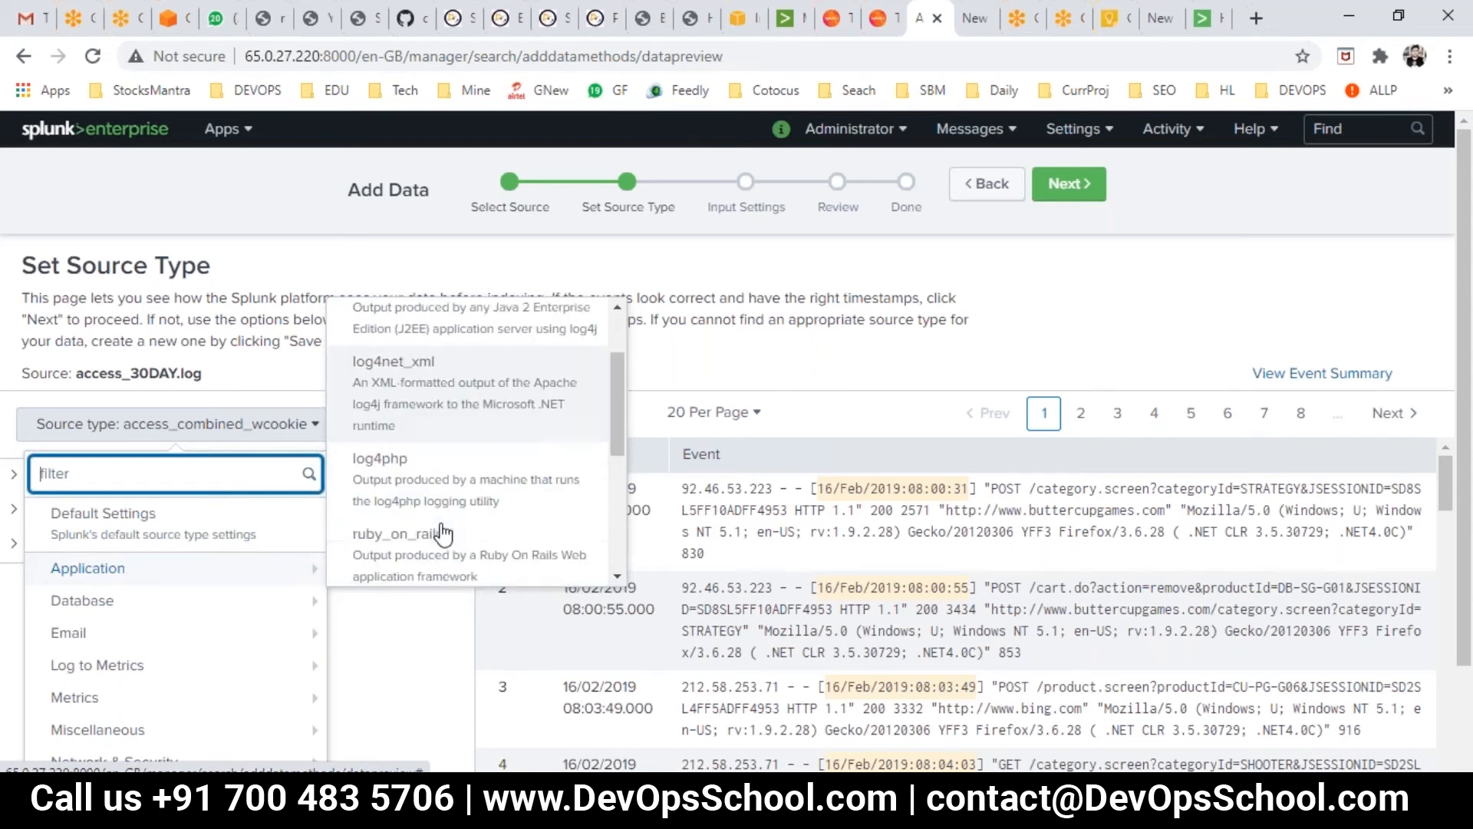
scroll(418, 482, "down", 1)
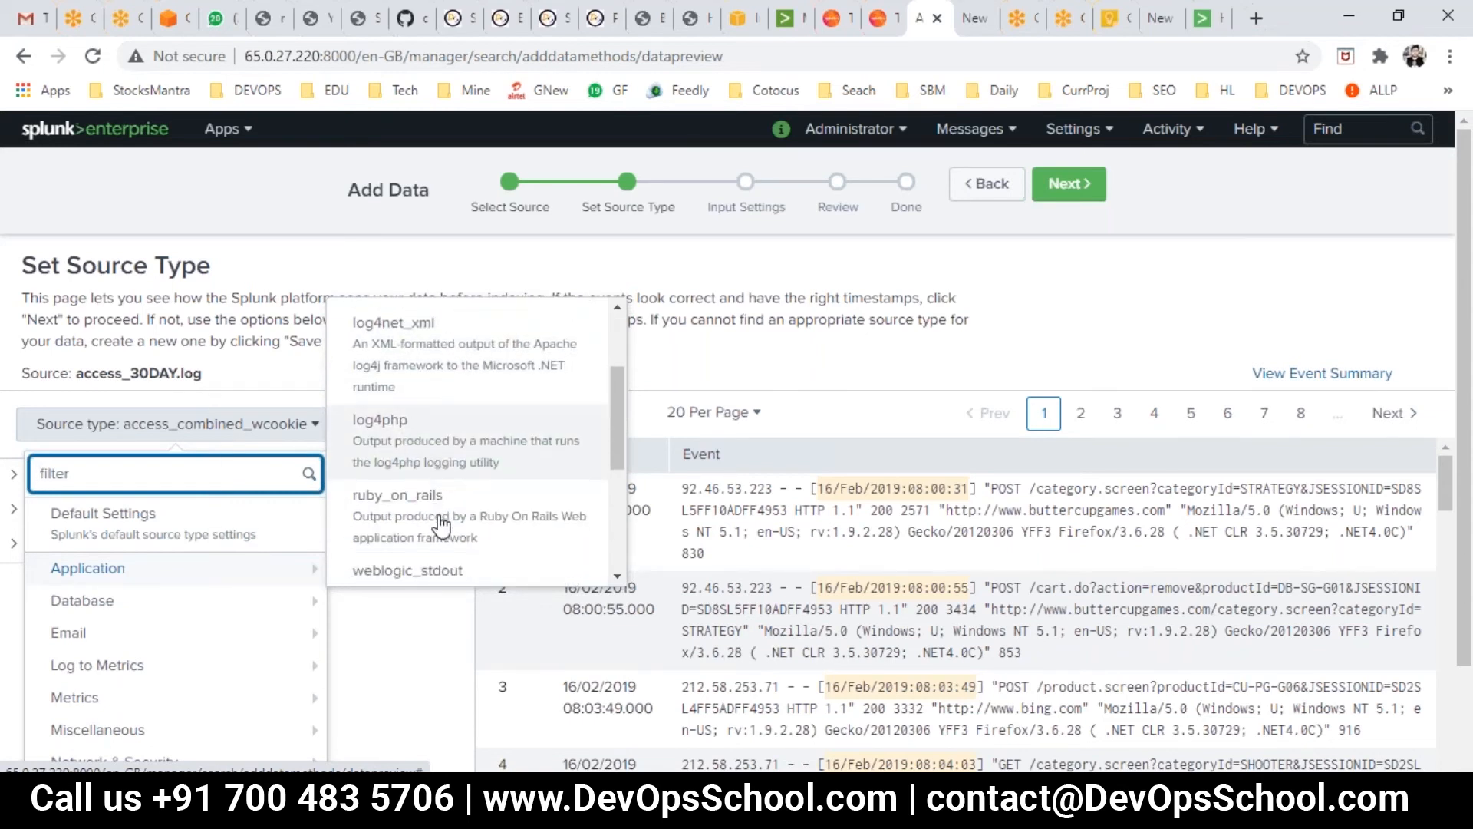
scroll(436, 522, "down", 2)
scroll(460, 506, "down", 5)
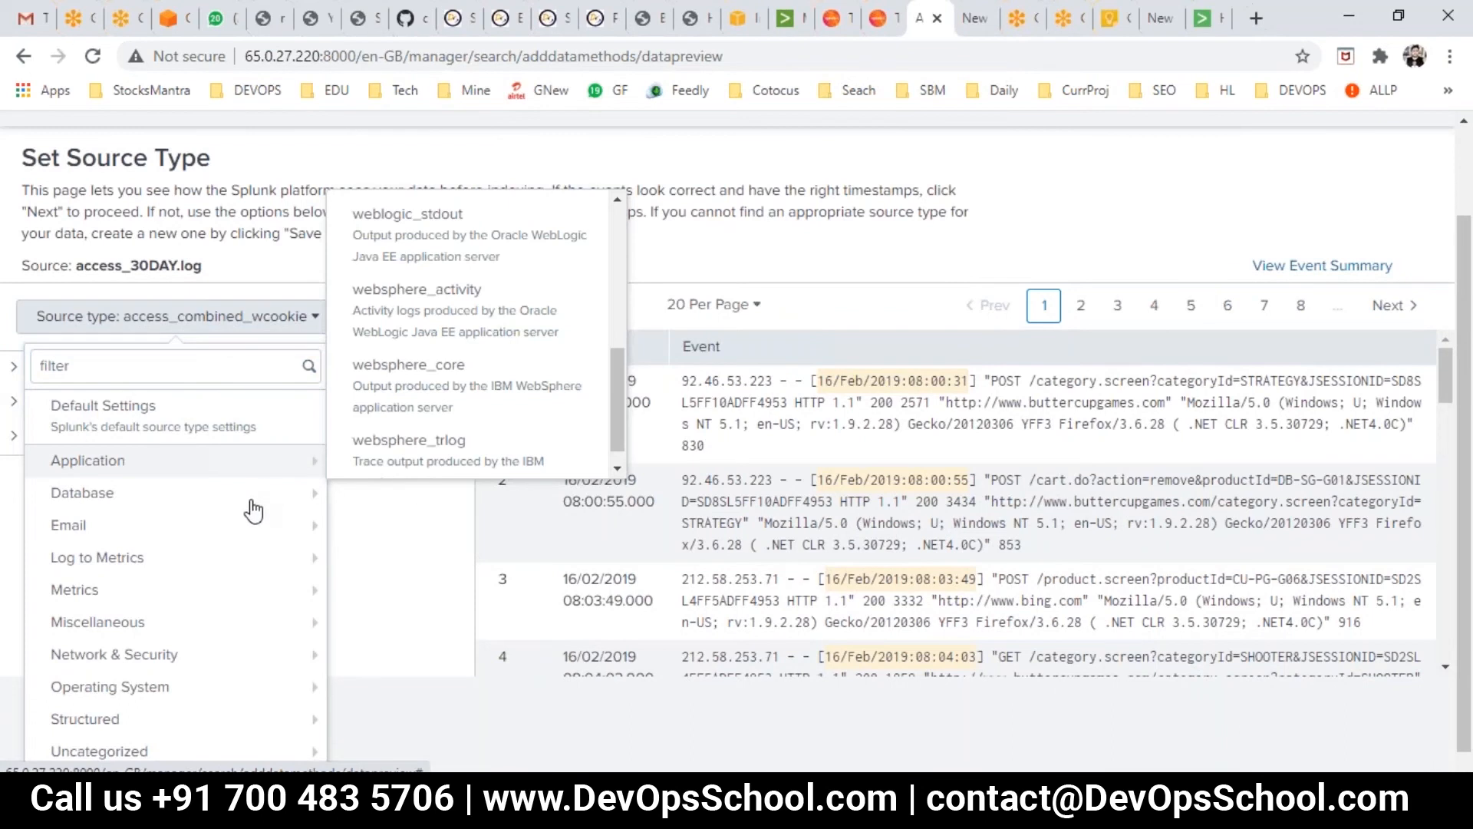
key("Escape")
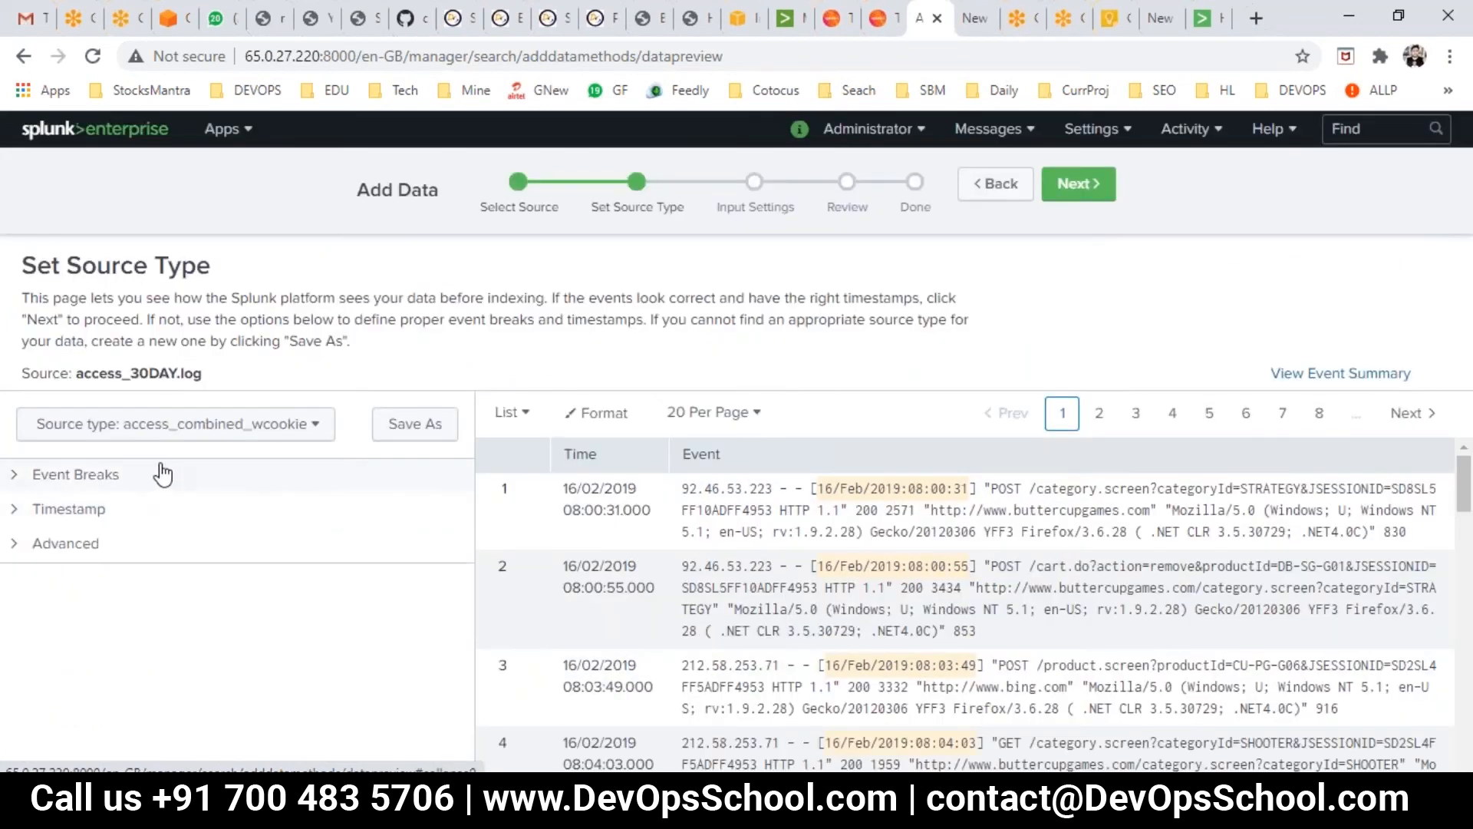
left_click(18, 477)
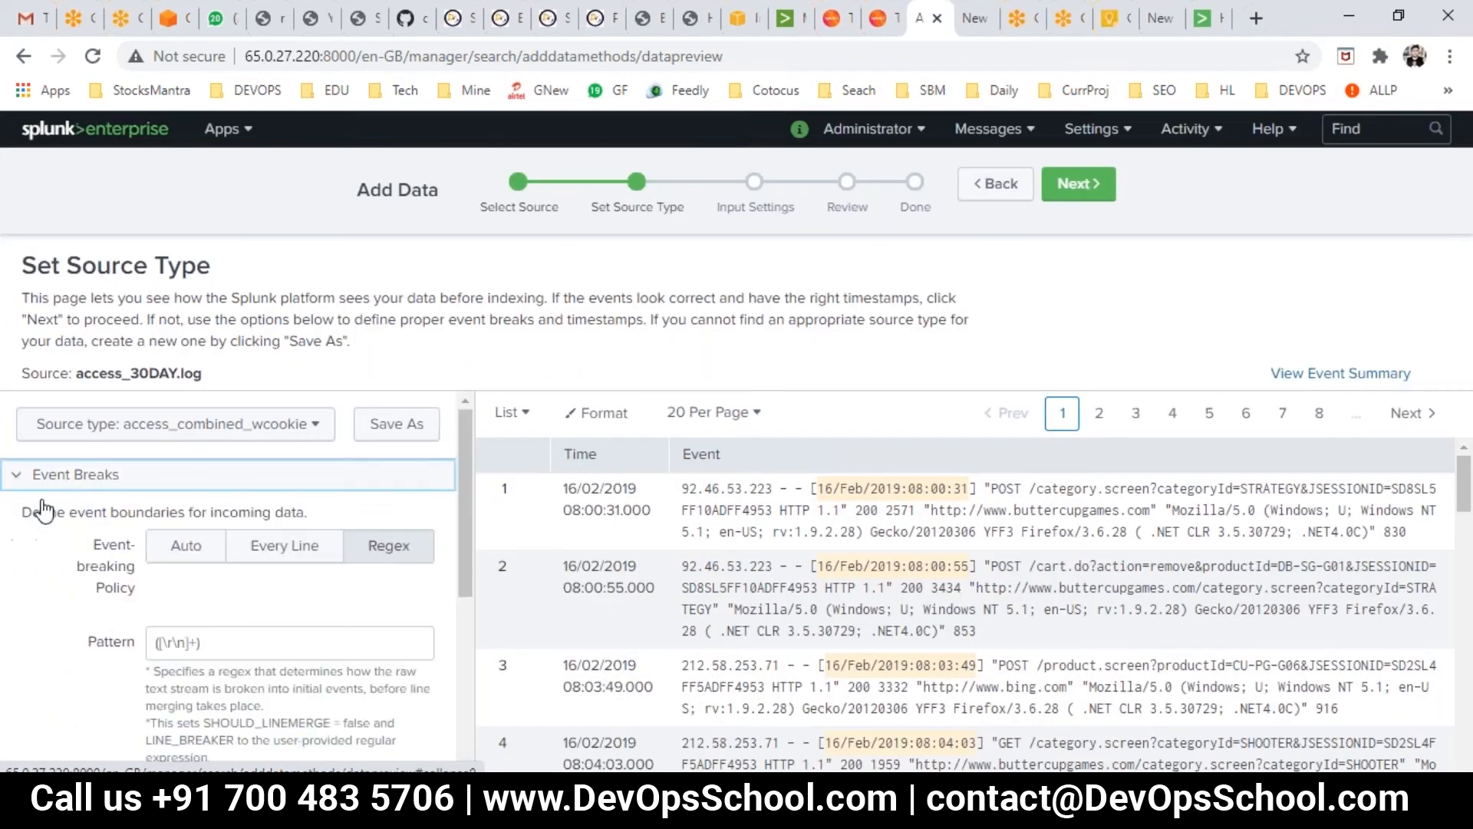
left_click(86, 428)
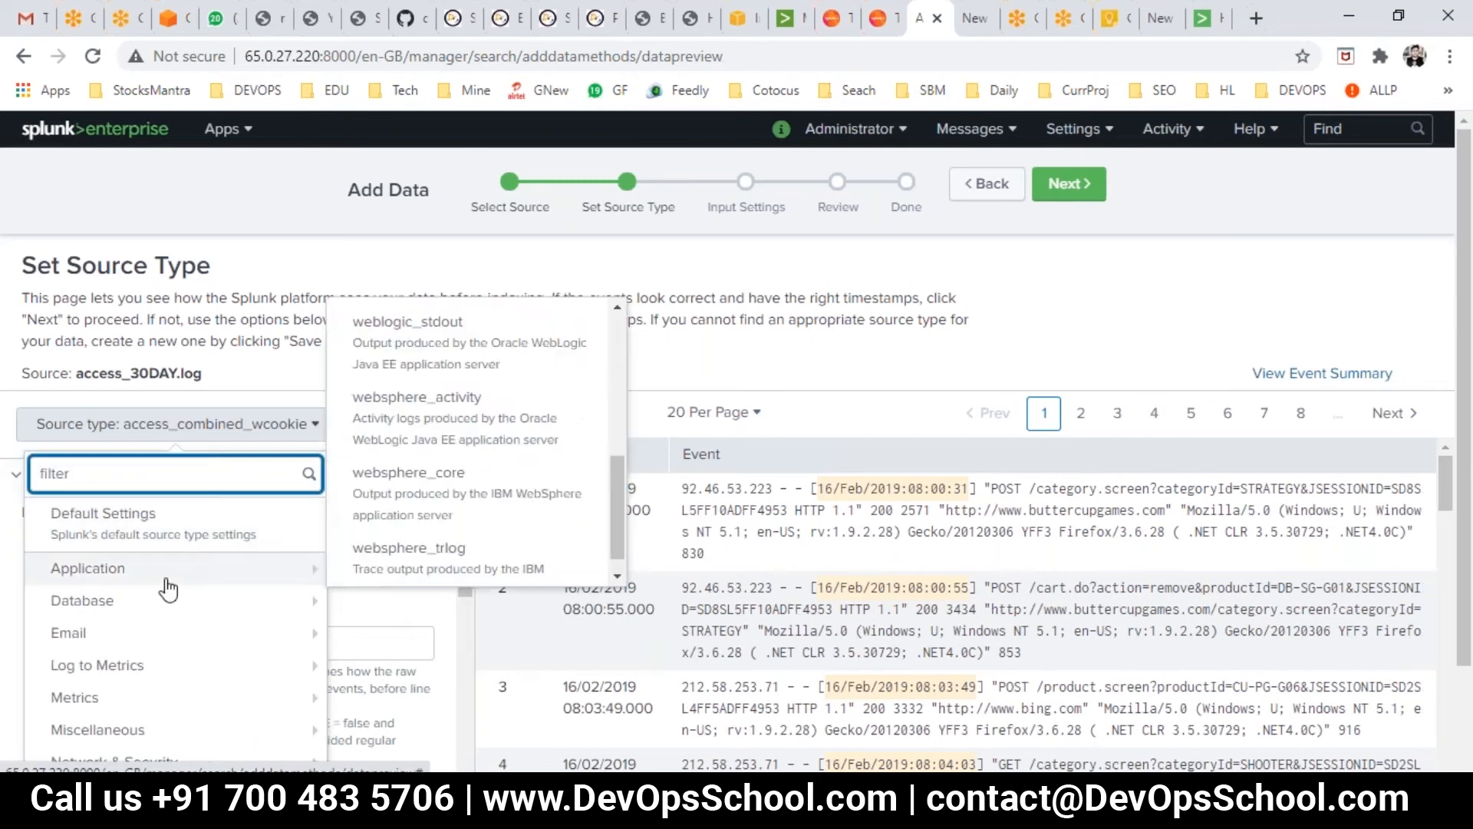
mouse_move(175, 607)
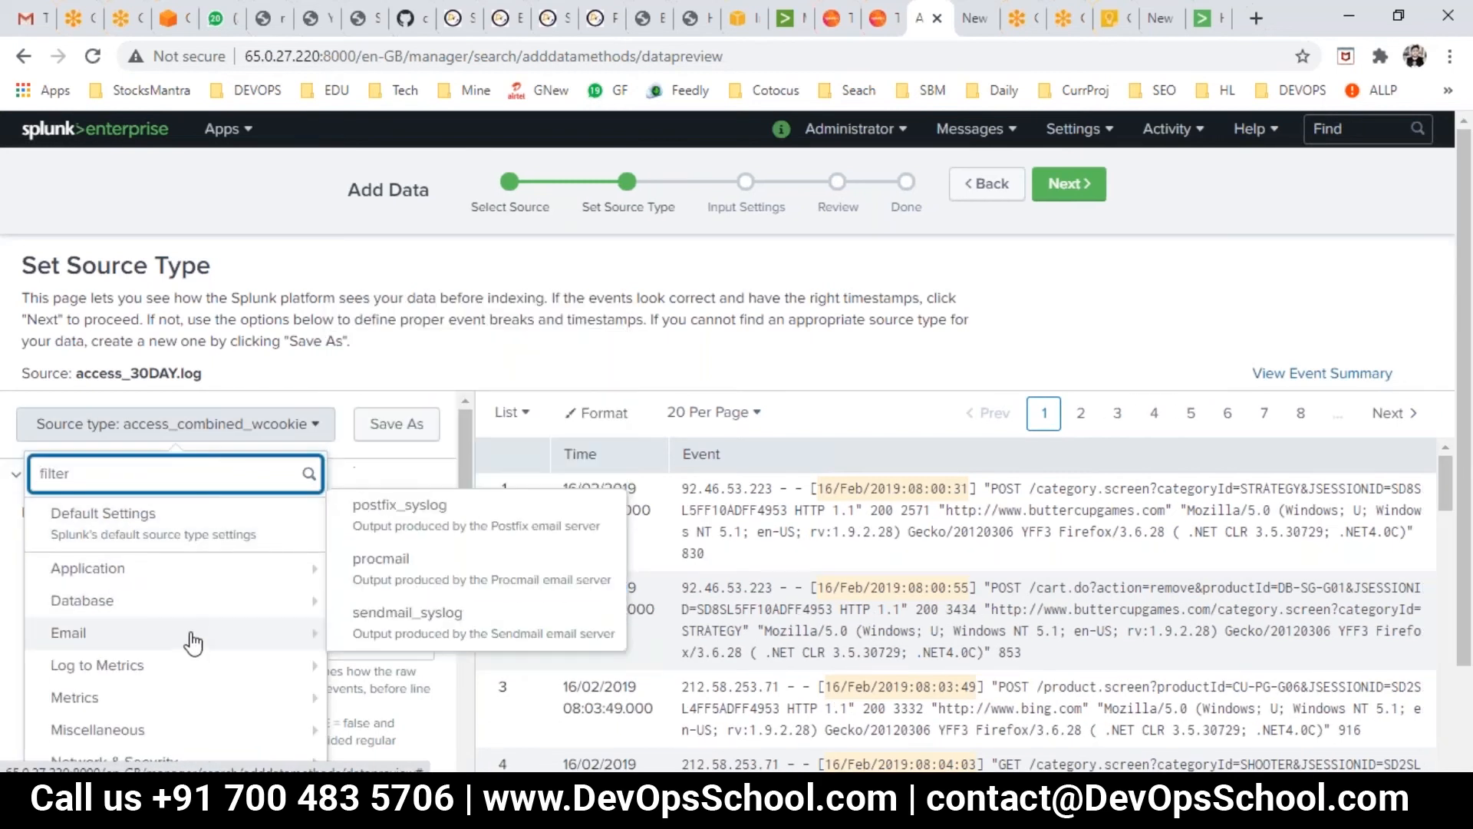
scroll(205, 683, "down", 2)
mouse_move(204, 683)
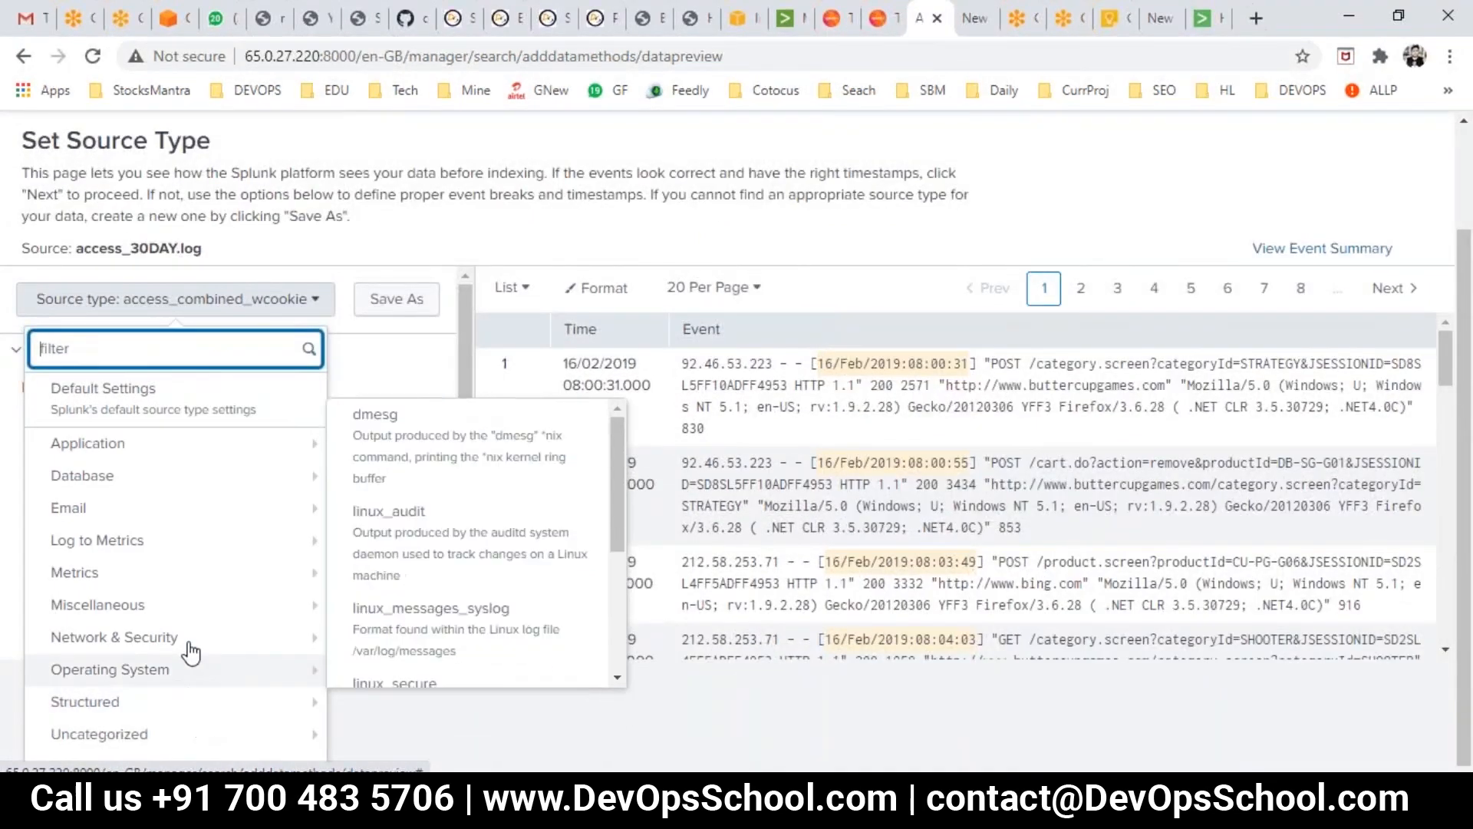
mouse_move(204, 733)
mouse_move(150, 459)
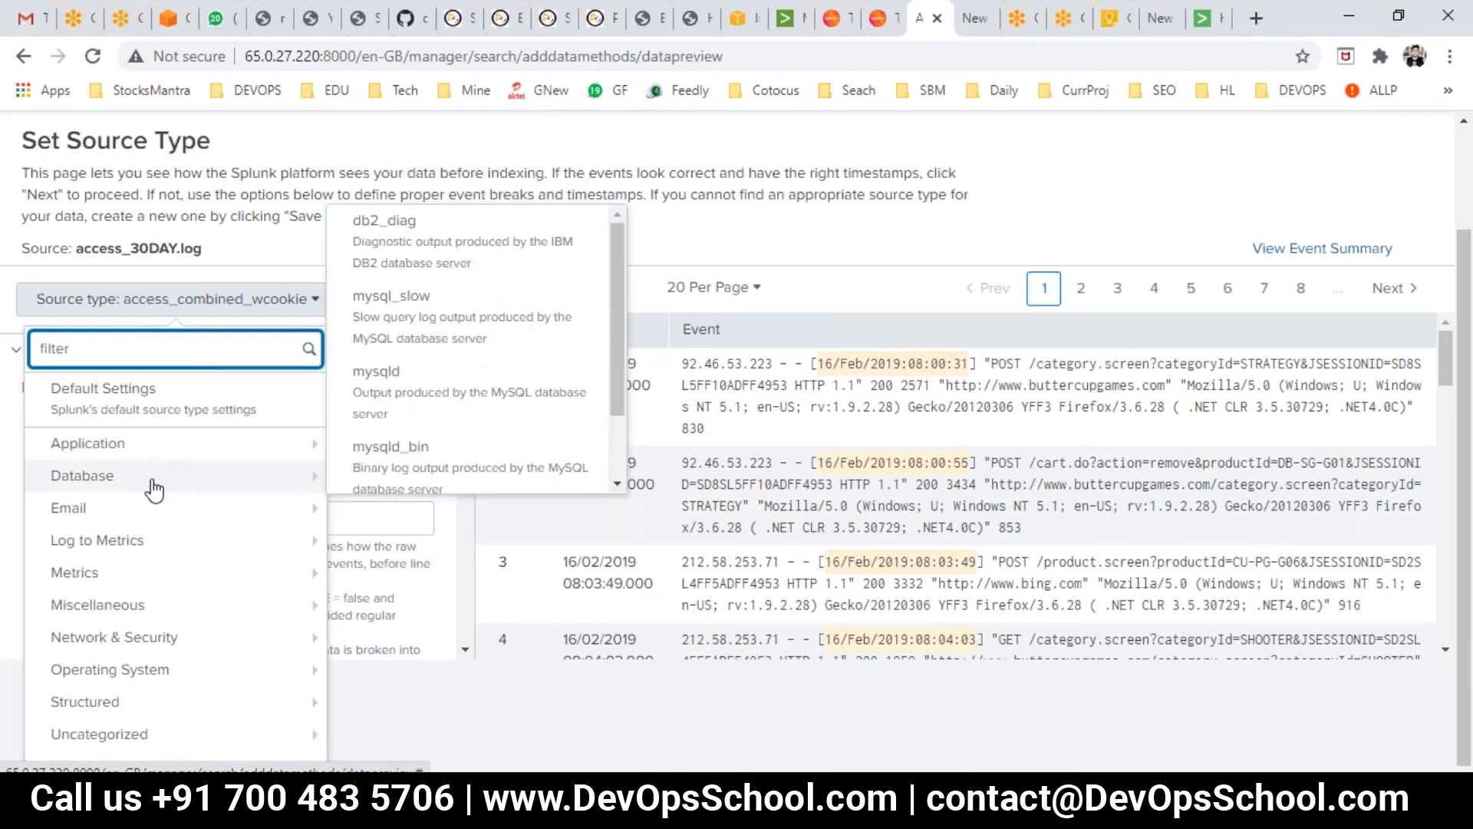
scroll(428, 530, "down", 3)
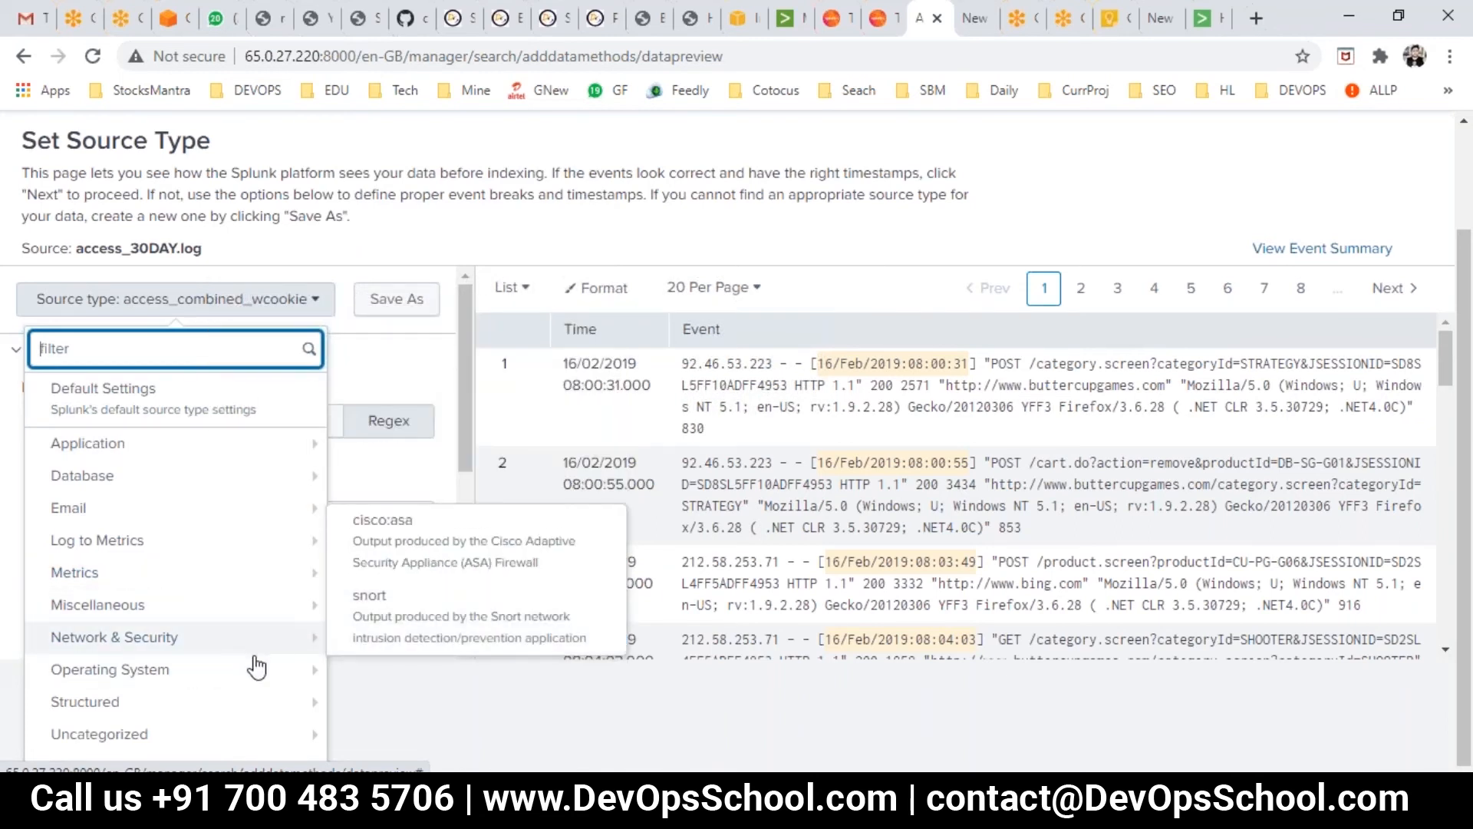
scroll(522, 658, "down", 3)
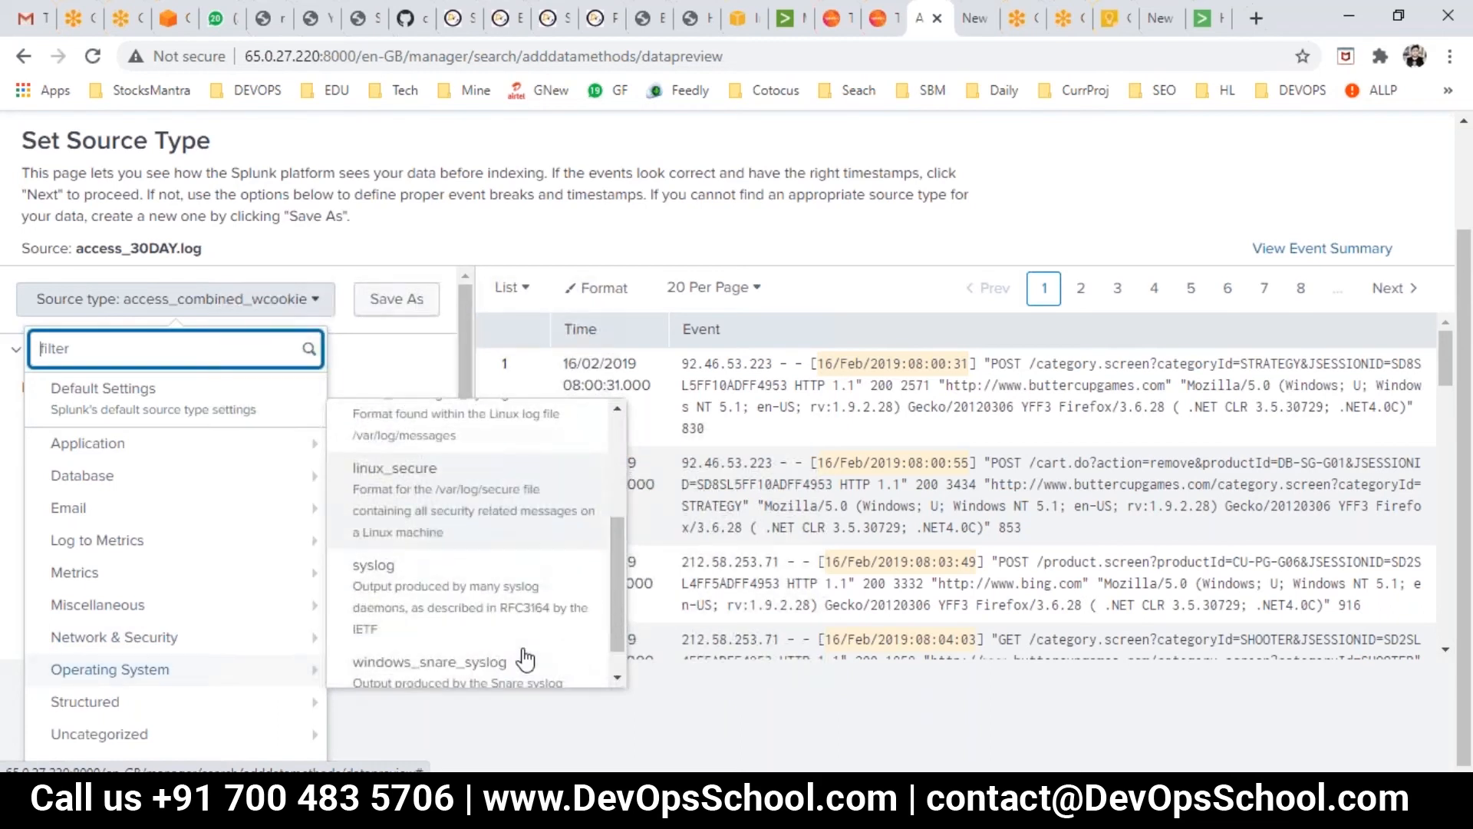
scroll(488, 660, "up", 3)
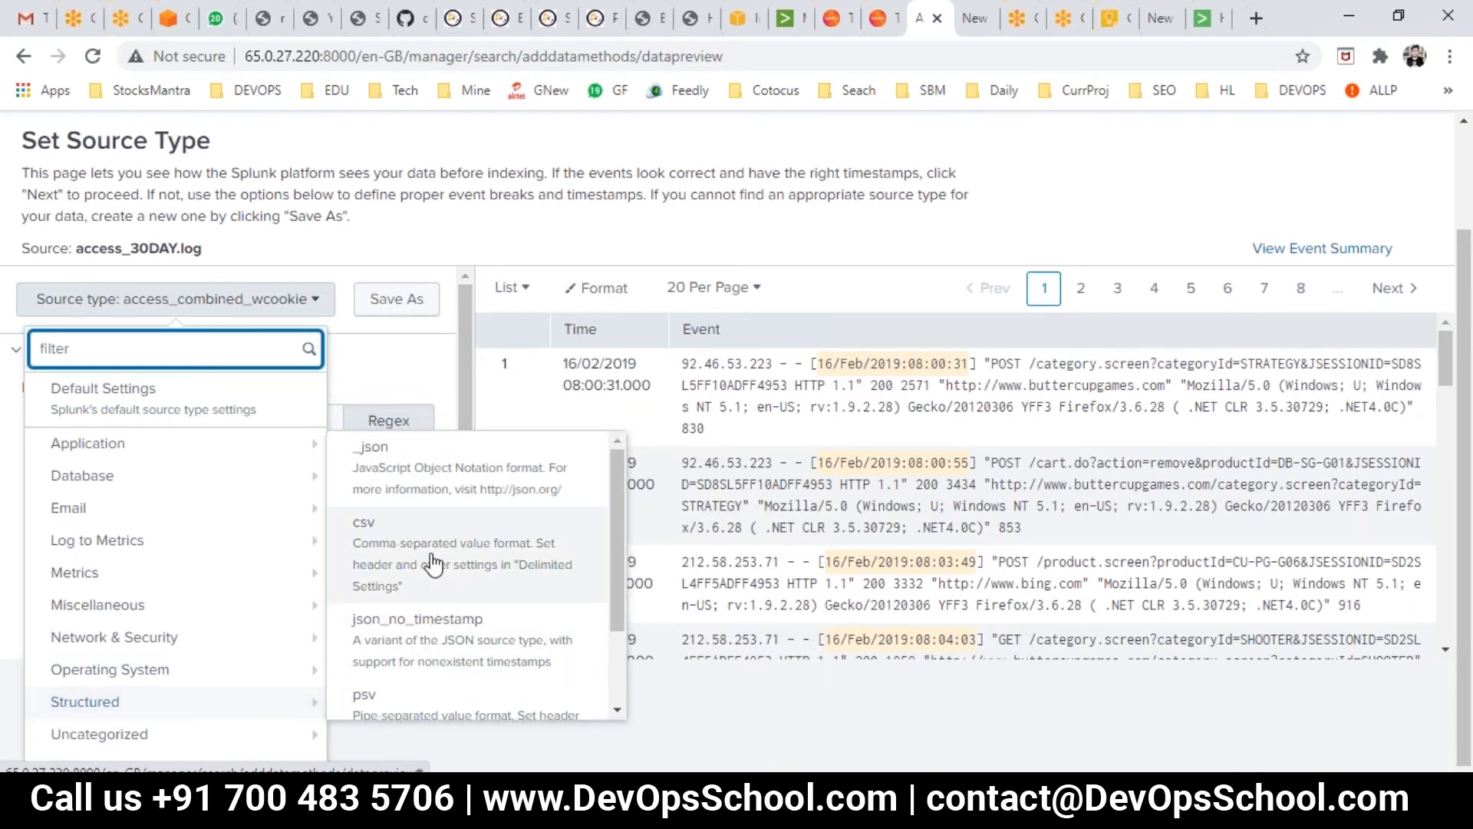
scroll(430, 566, "down", 1)
scroll(422, 614, "up", 1)
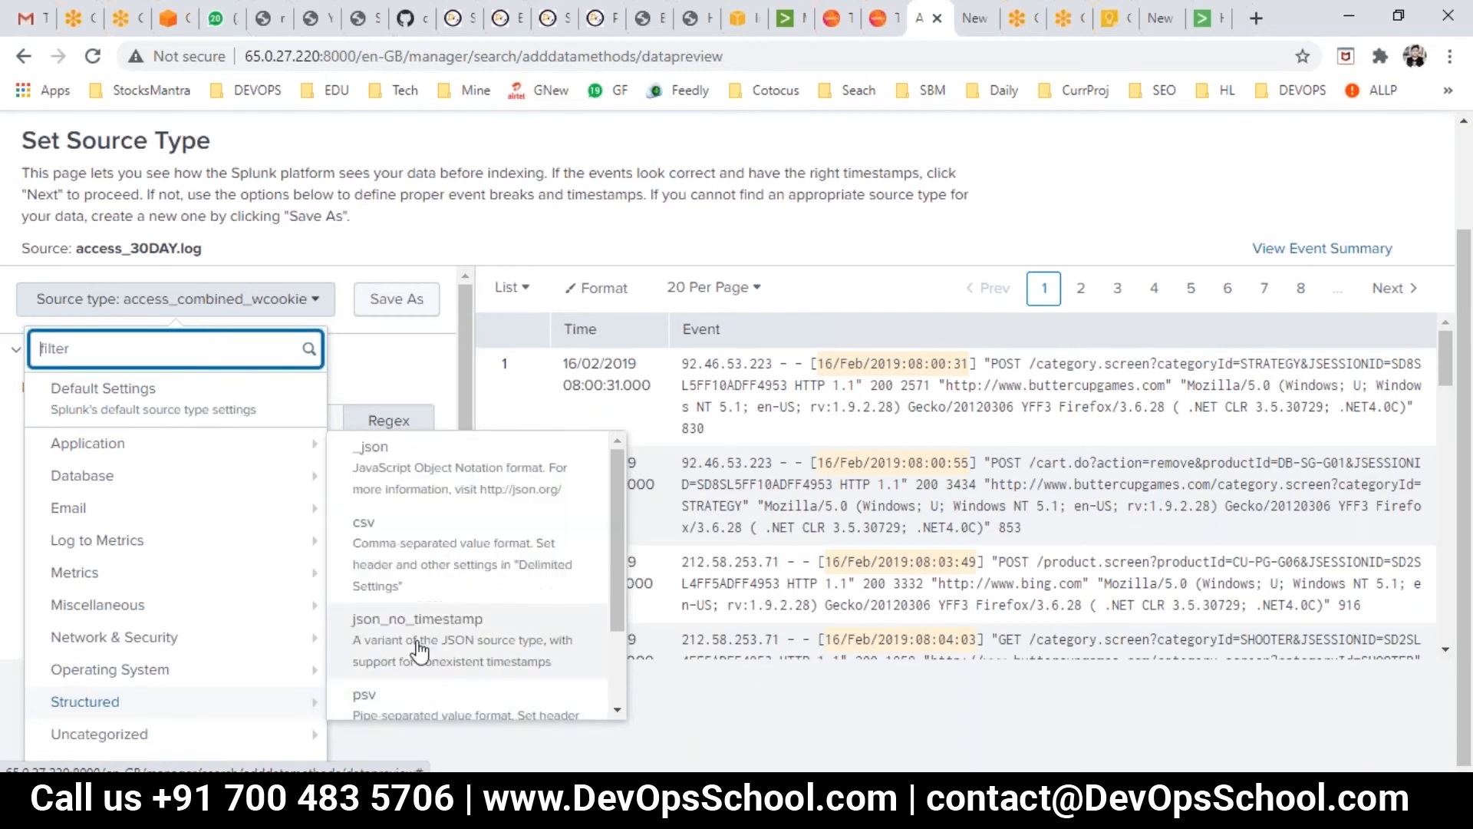
mouse_move(97, 453)
scroll(476, 384, "up", 3)
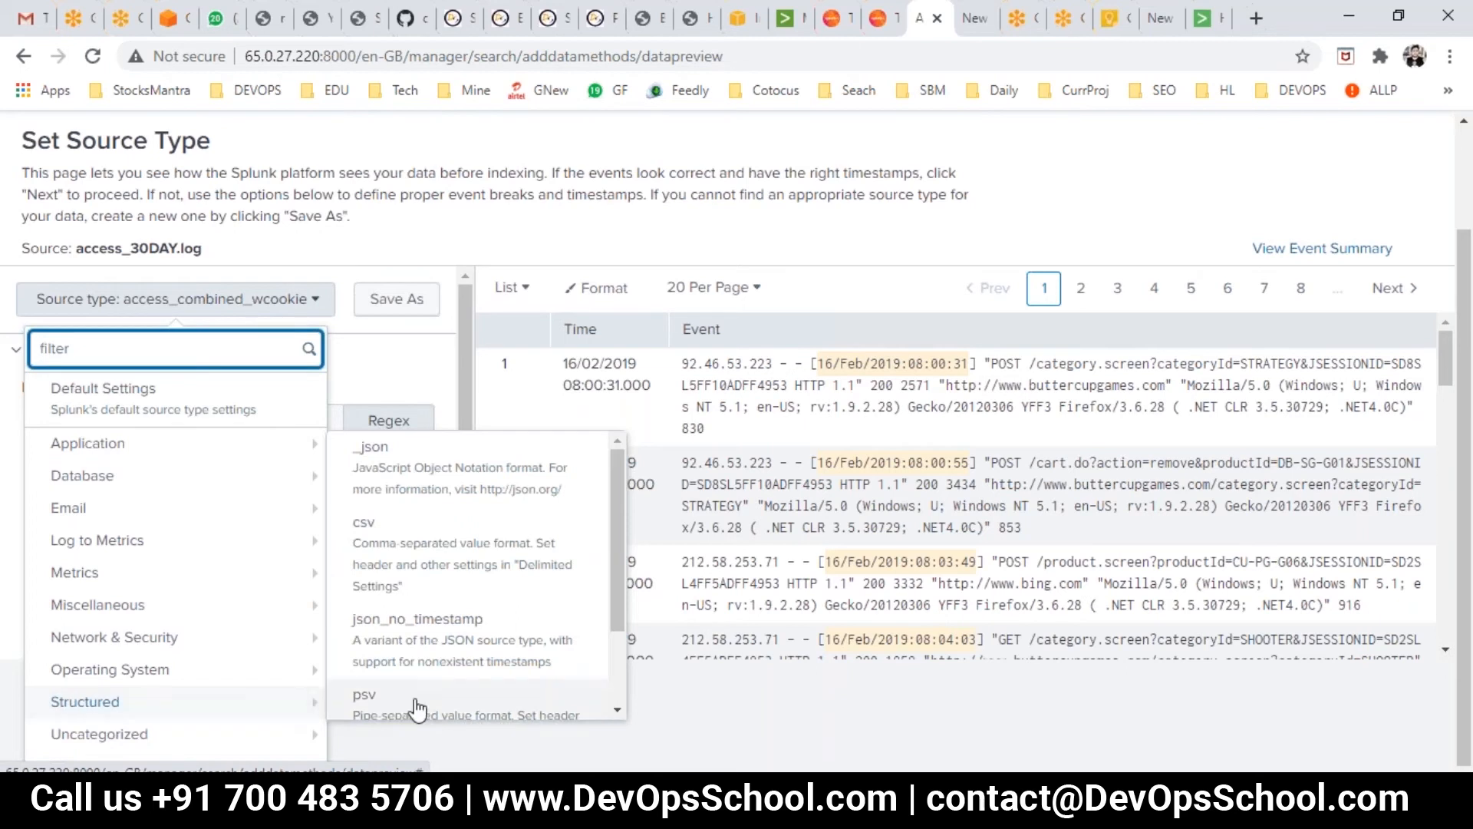
scroll(467, 685, "down", 2)
scroll(467, 685, "up", 2)
scroll(475, 700, "up", 2)
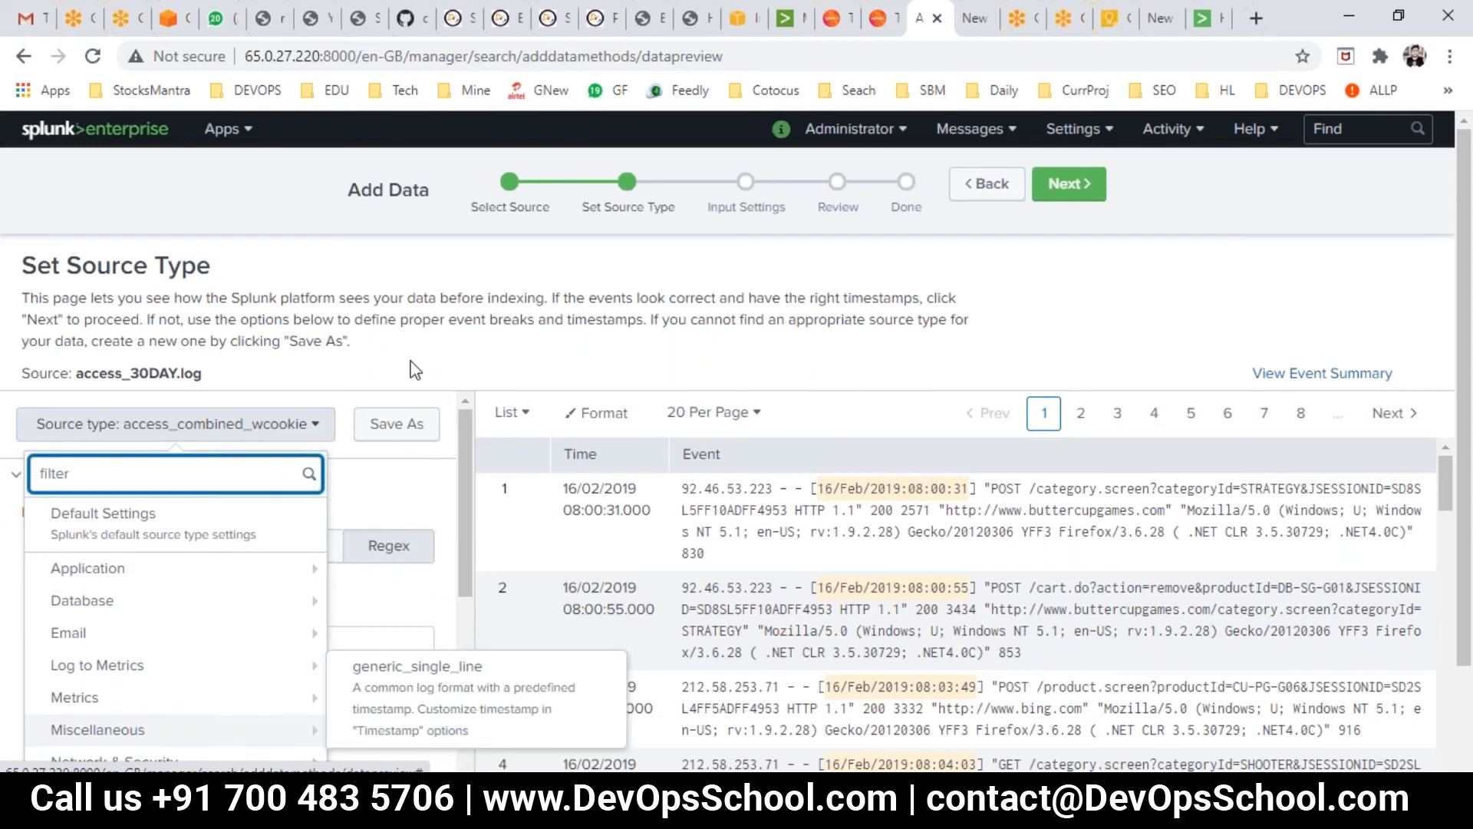
scroll(414, 370, "down", 2)
scroll(280, 249, "up", 2)
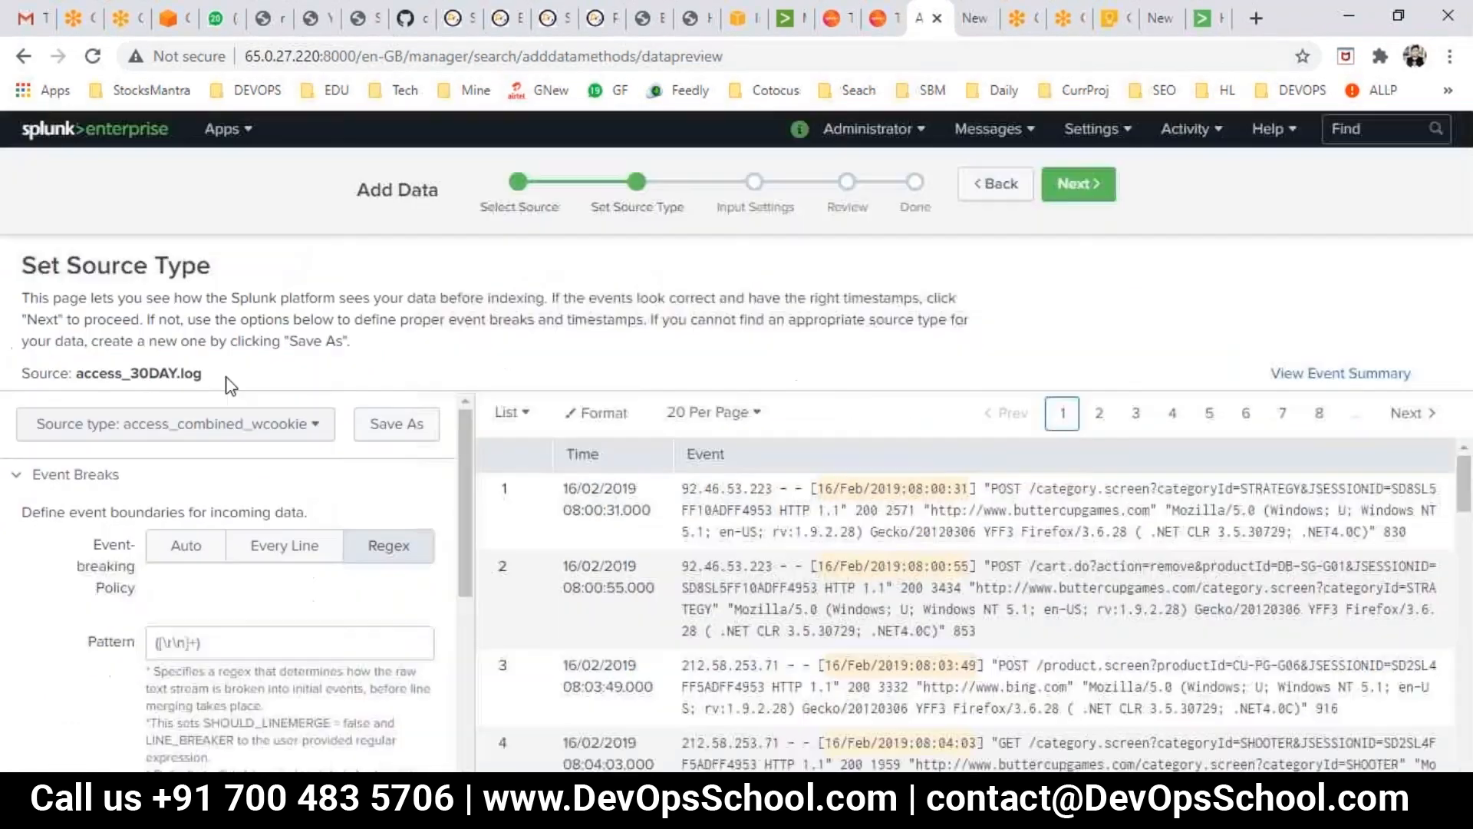
- Check the Source type list, scroll the Event Breaks help, and expand the Timestamp settings
left_click(193, 434)
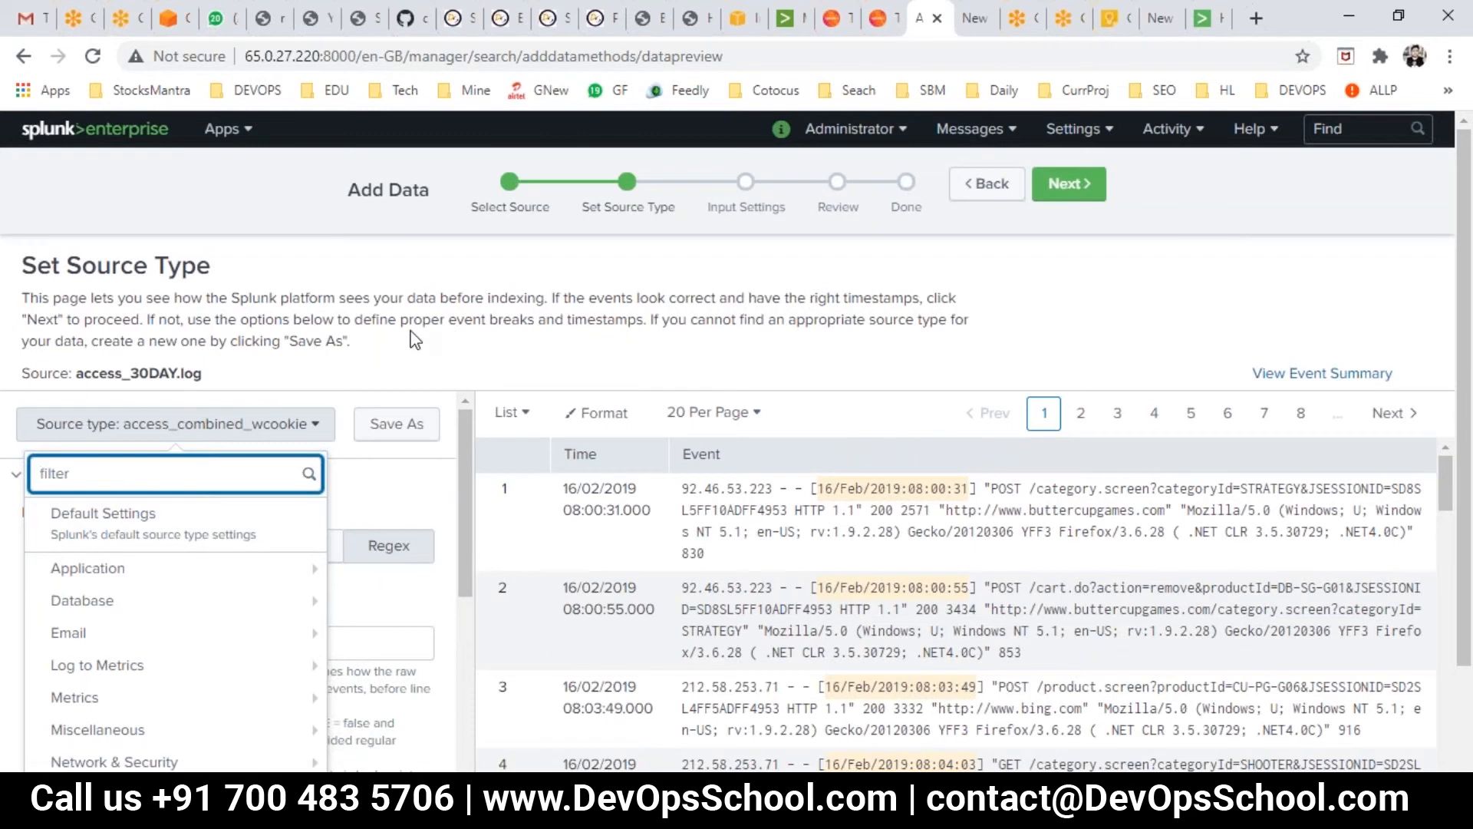
left_click(364, 263)
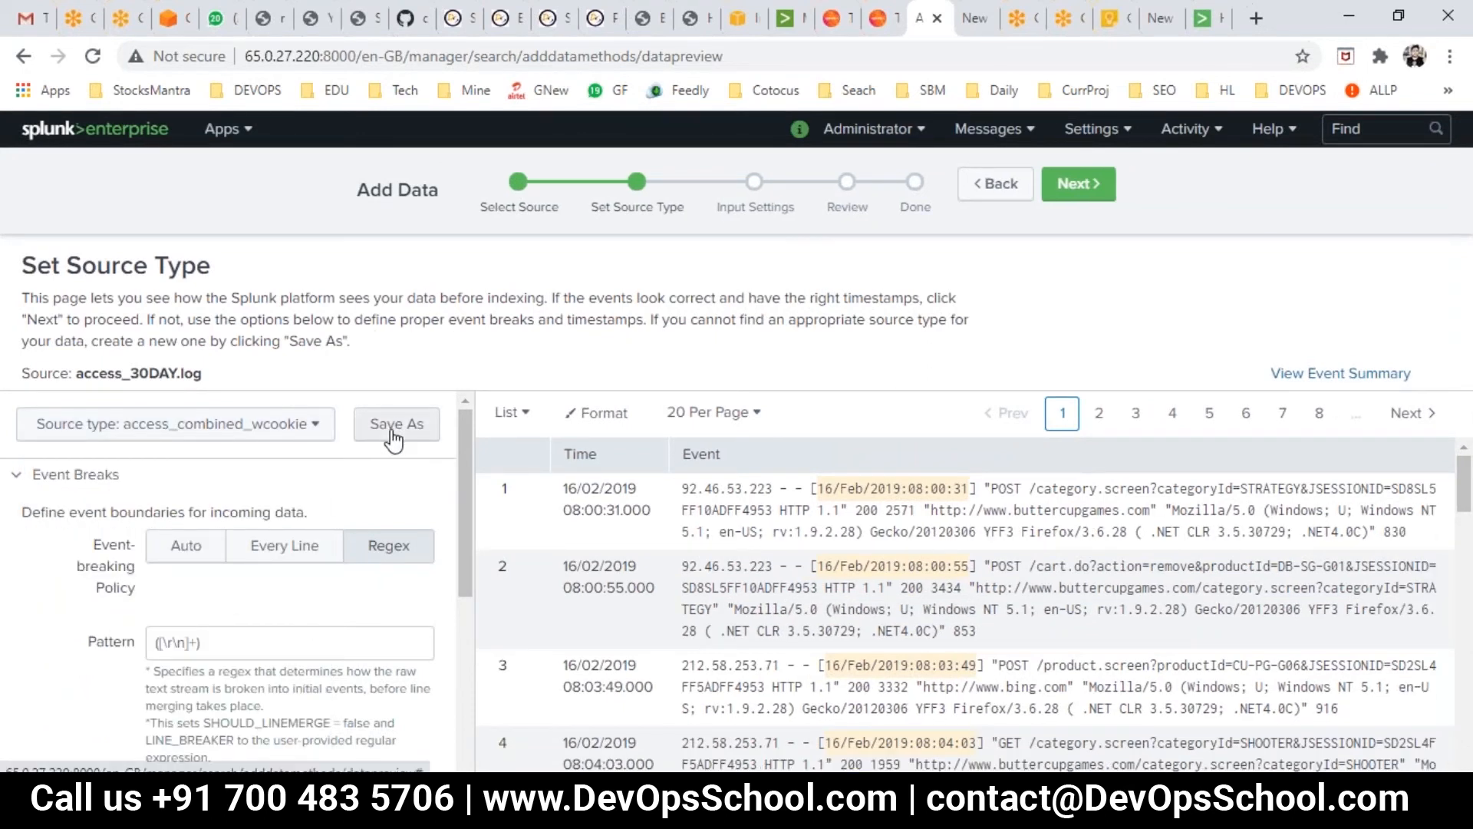
scroll(231, 668, "down", 1)
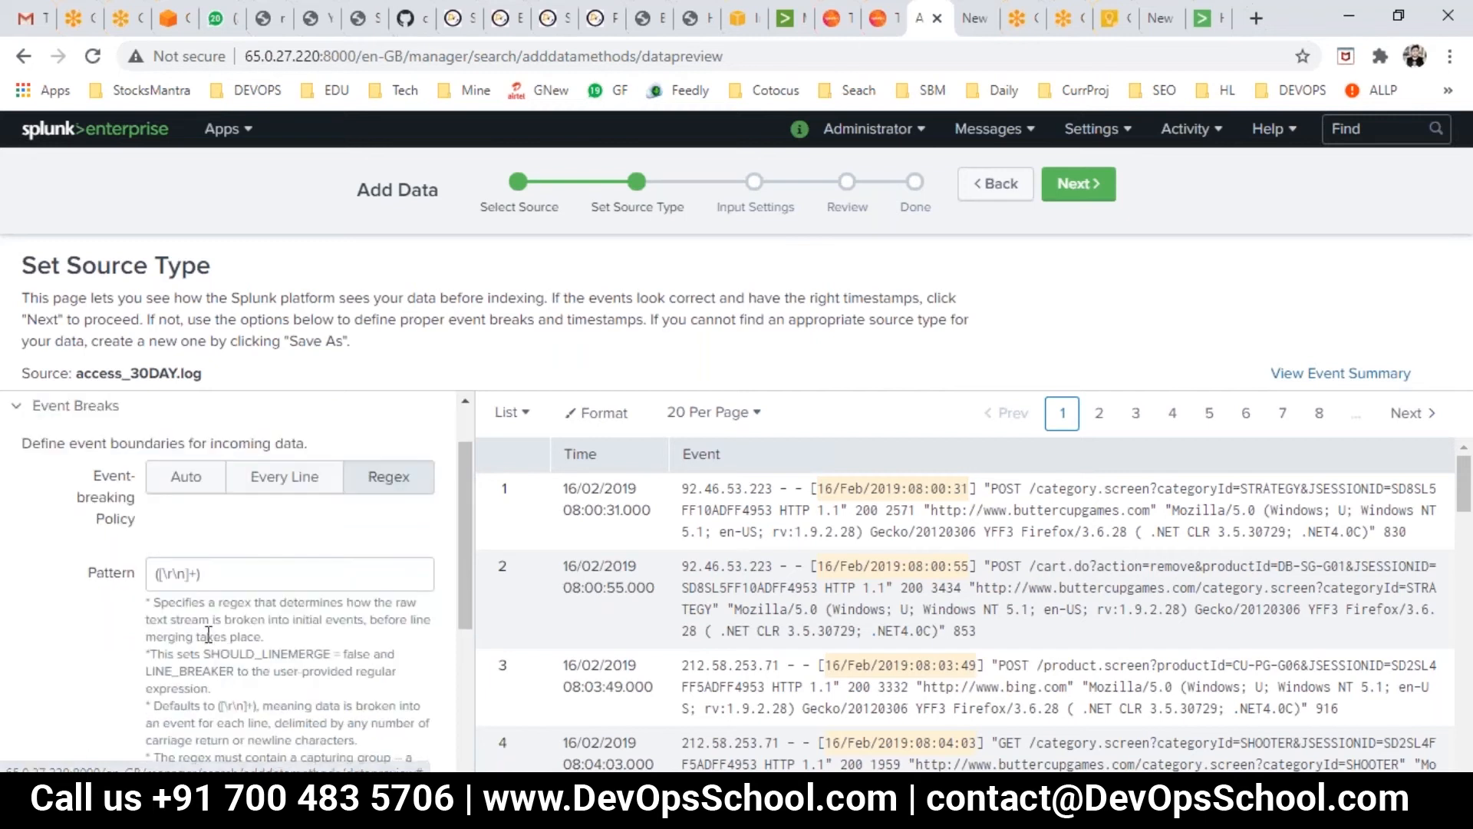
scroll(210, 584, "down", 4)
left_click_drag(182, 589, 147, 577)
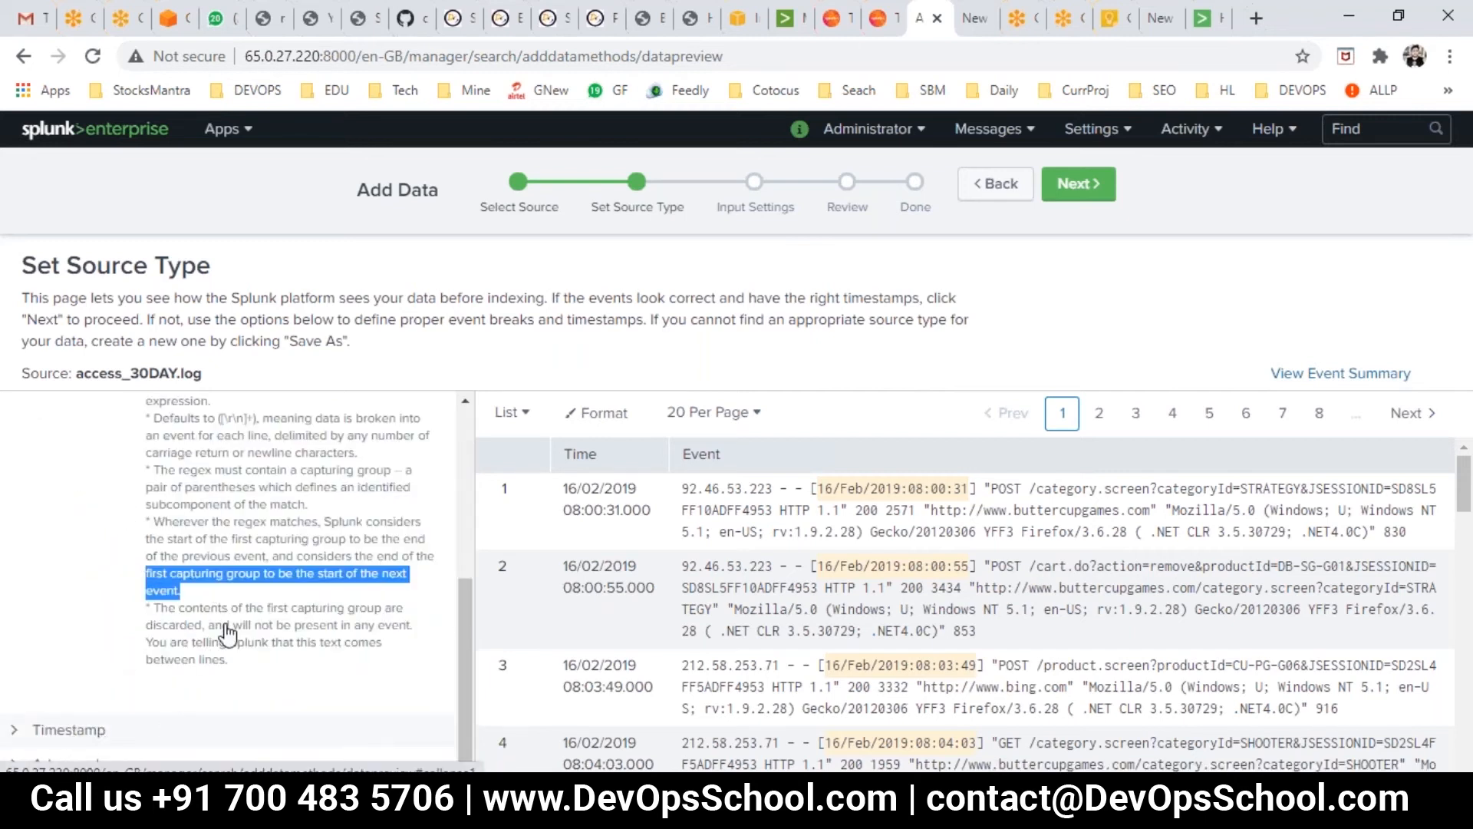
left_click(69, 730)
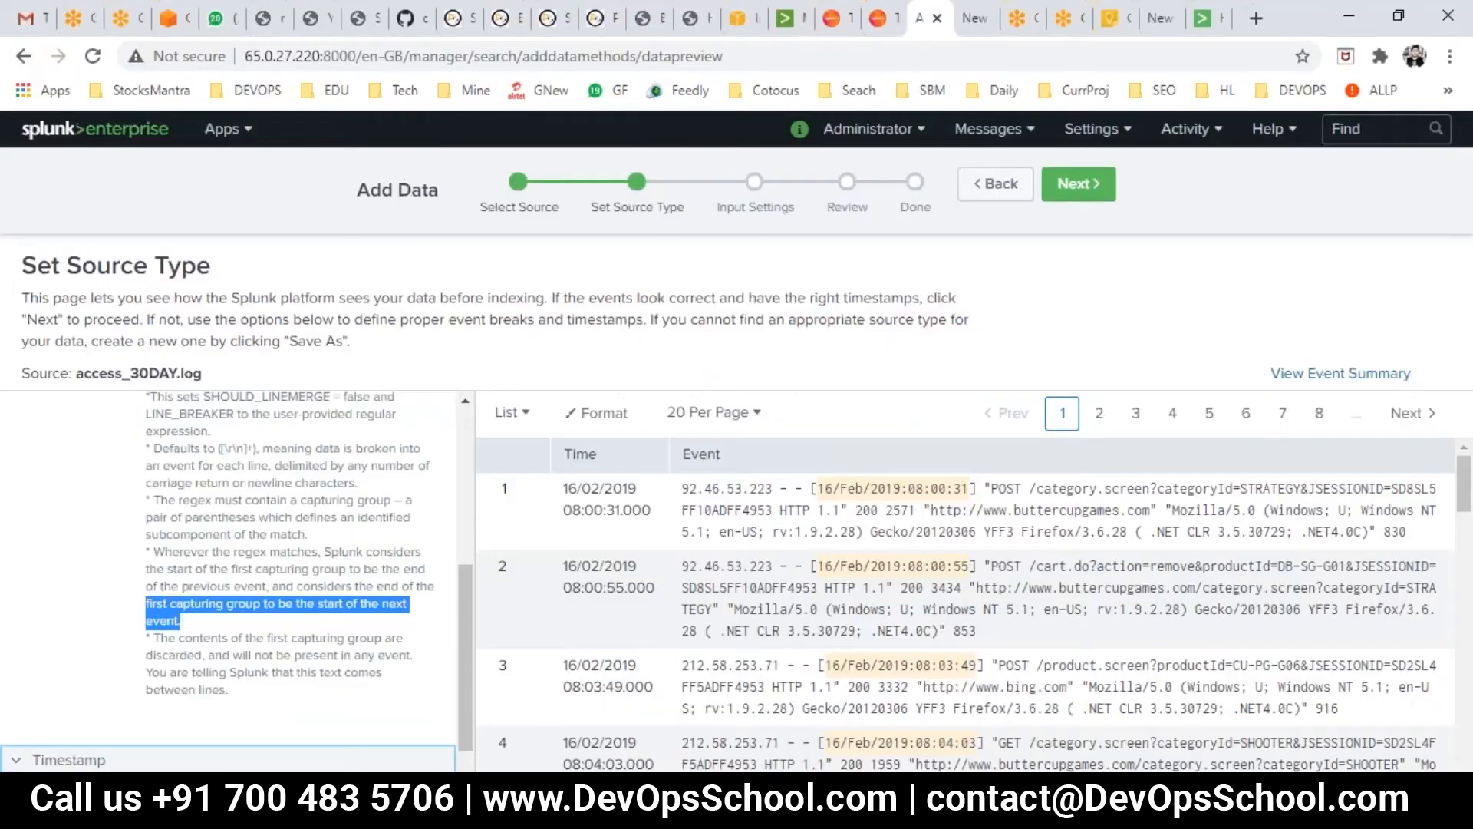
- Capture the Add Data progress bar, tick Select Source in red and circle the next two steps
left_click_drag(338, 145, 1319, 380)
mouse_move(461, 198)
left_mouse_down()
mouse_move(503, 173)
mouse_move(515, 128)
left_mouse_up()
mouse_move(578, 270)
left_mouse_down()
mouse_move(665, 221)
mouse_move(626, 202)
left_mouse_up()
mouse_move(713, 217)
left_mouse_down()
mouse_move(798, 285)
mouse_move(741, 206)
left_mouse_up()
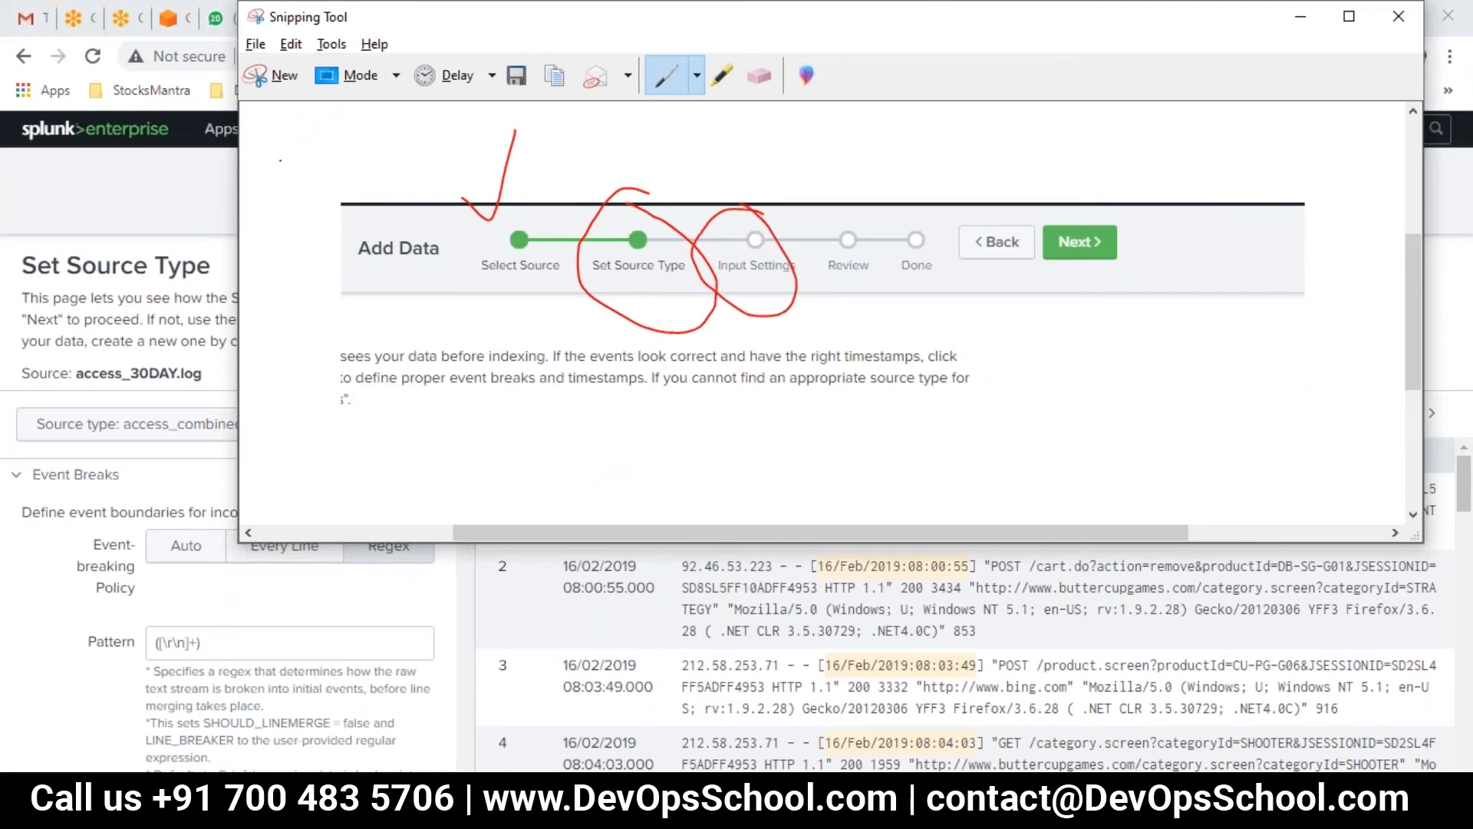
left_click(169, 172)
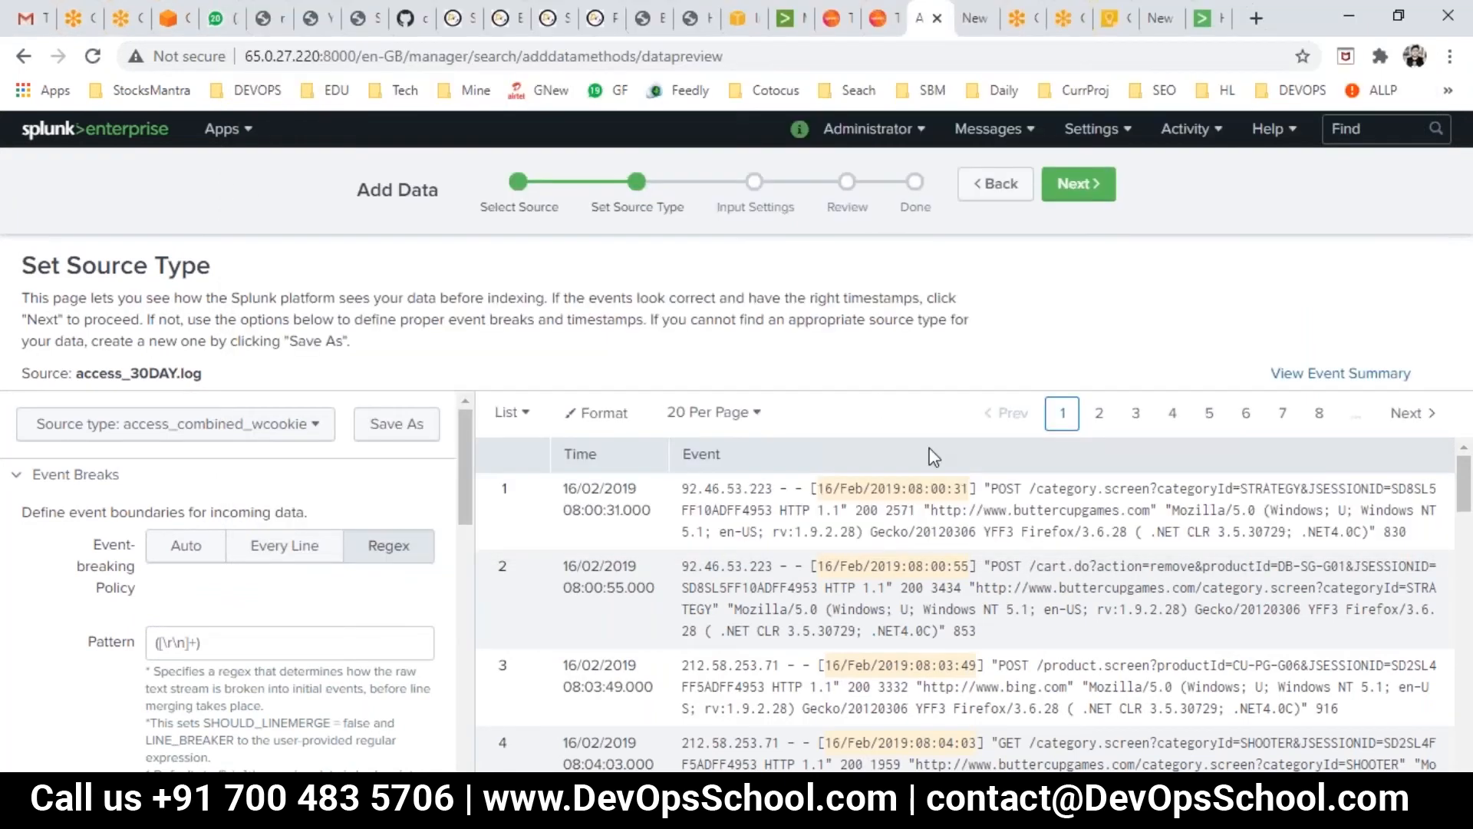
- Advance to Input Settings and inspect the constant Host field value
left_click(1059, 188)
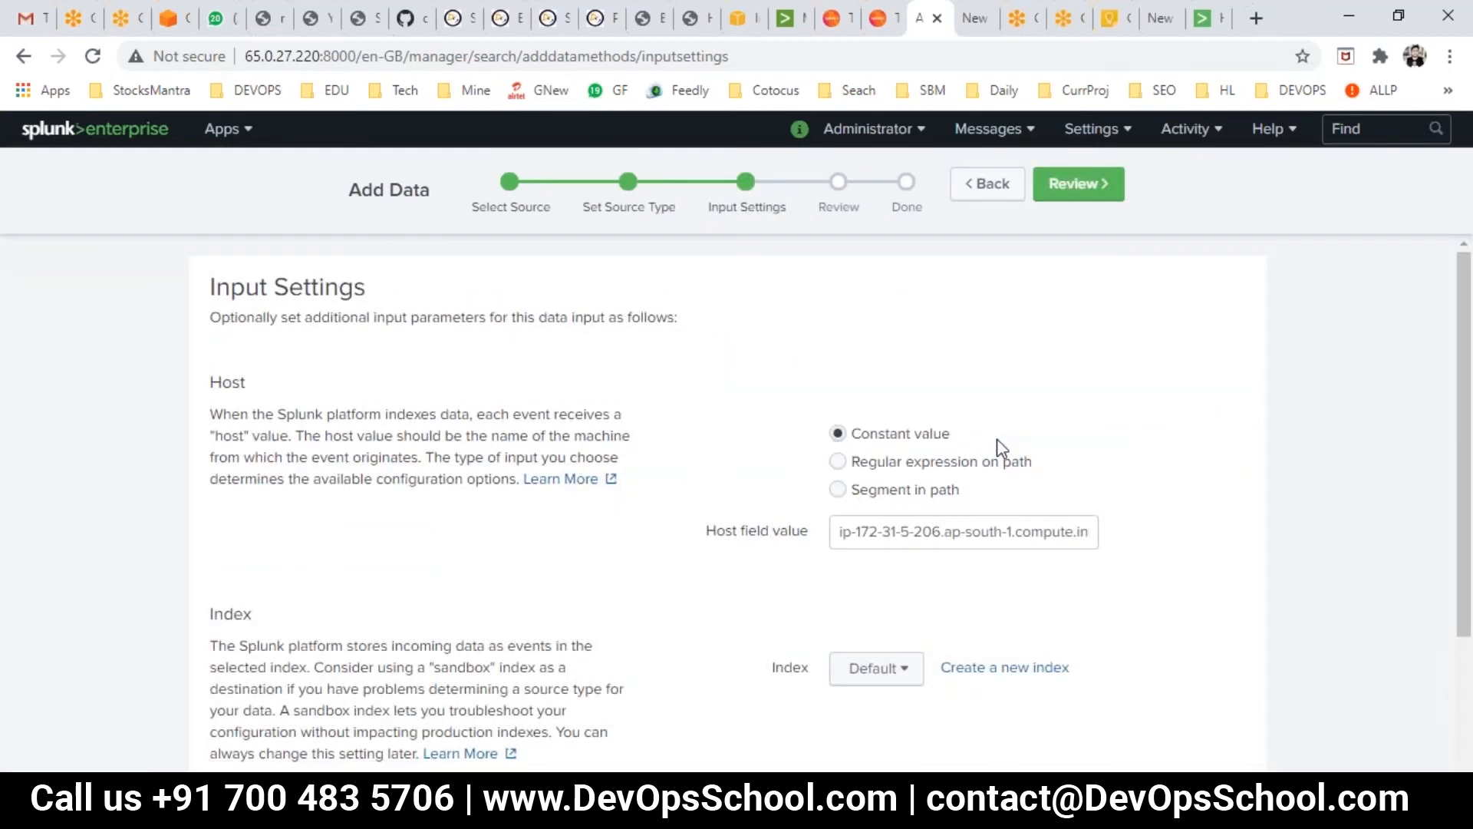
scroll(623, 513, "down", 2)
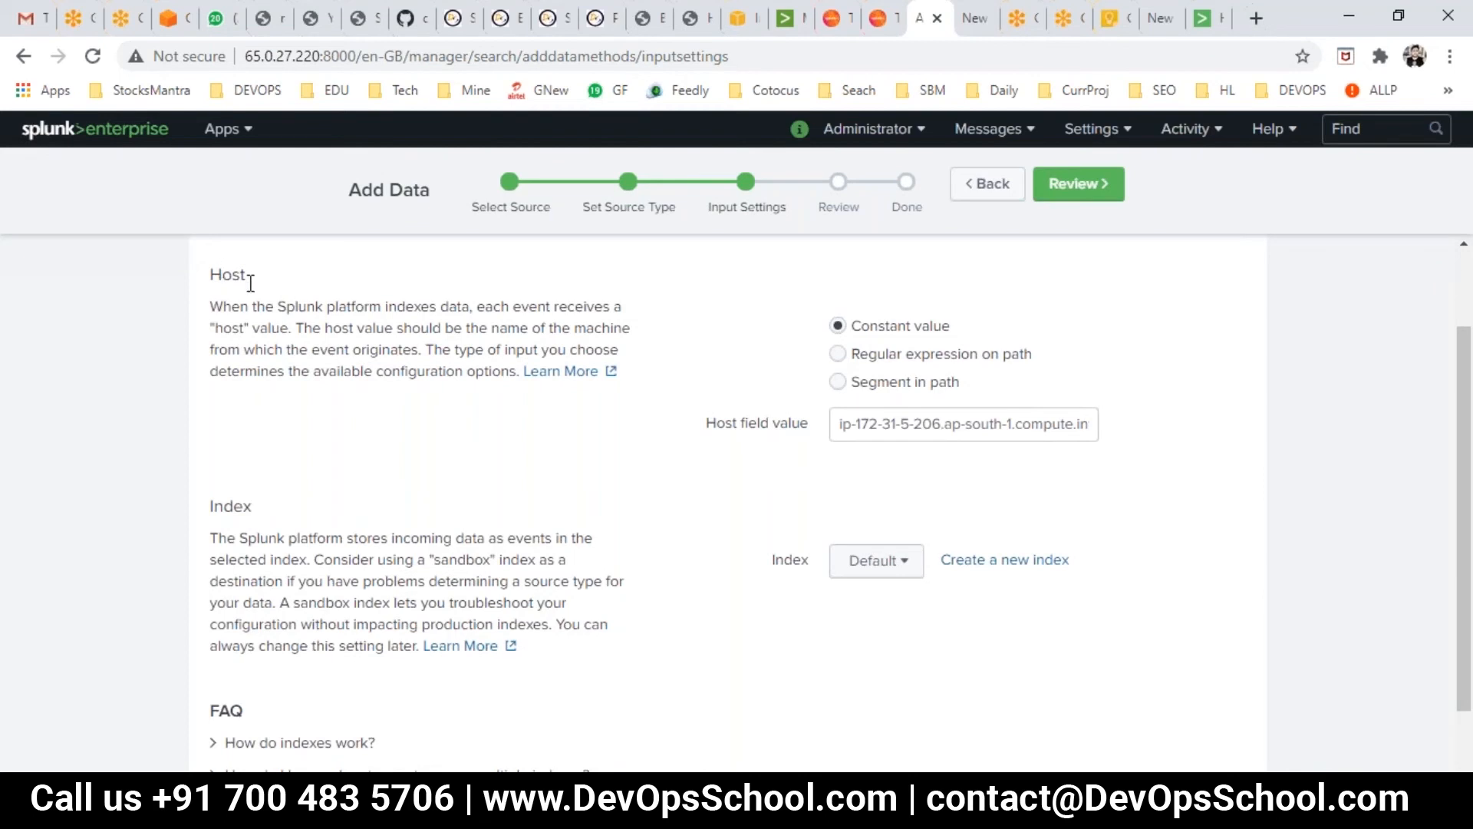
left_click_drag(725, 427, 781, 437)
left_click_drag(932, 424, 825, 414)
left_click(863, 442)
left_click_drag(932, 426, 1108, 451)
left_click(960, 426)
left_click(976, 457)
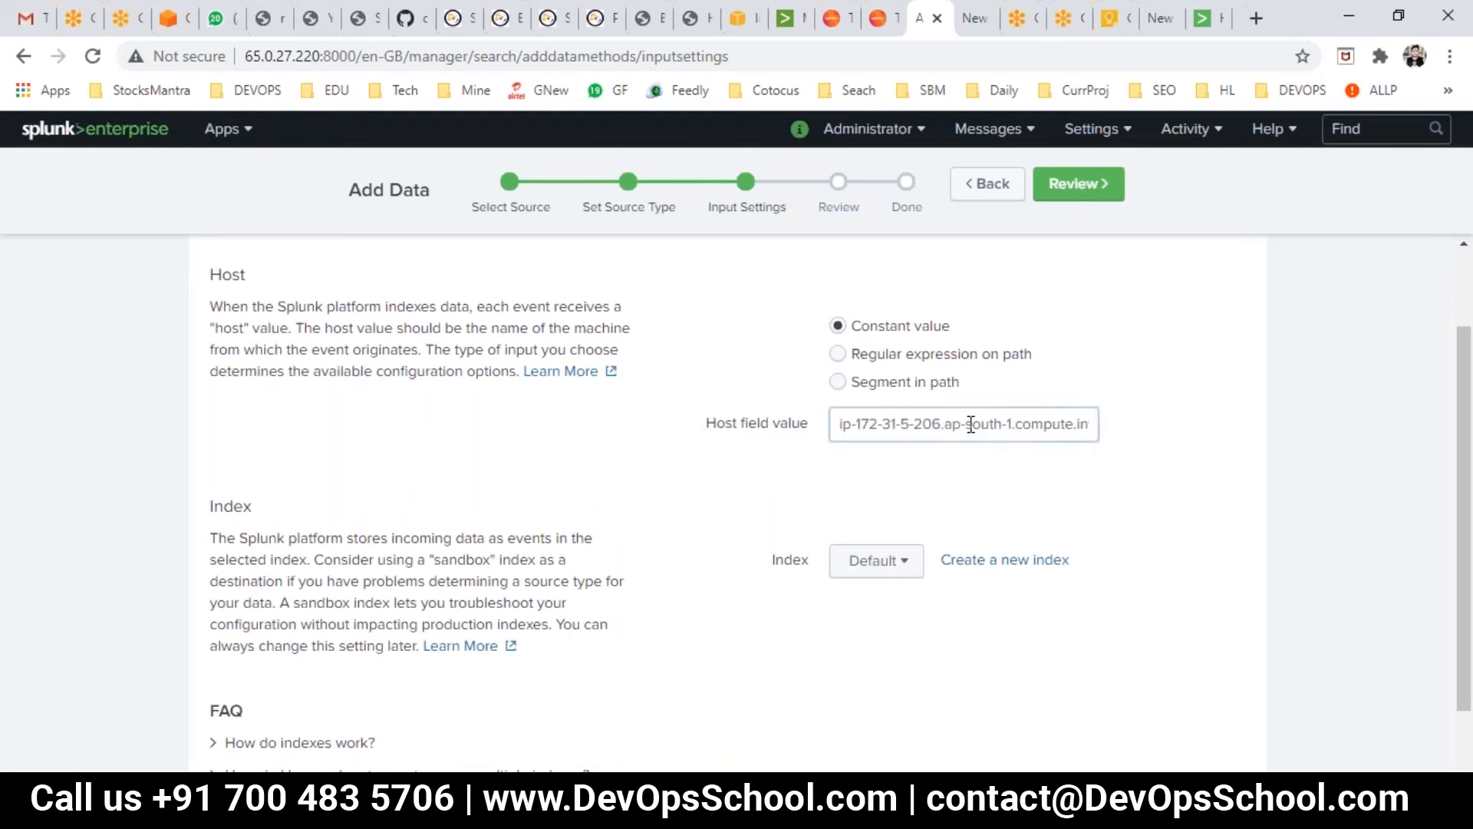
left_click_drag(838, 424, 965, 425)
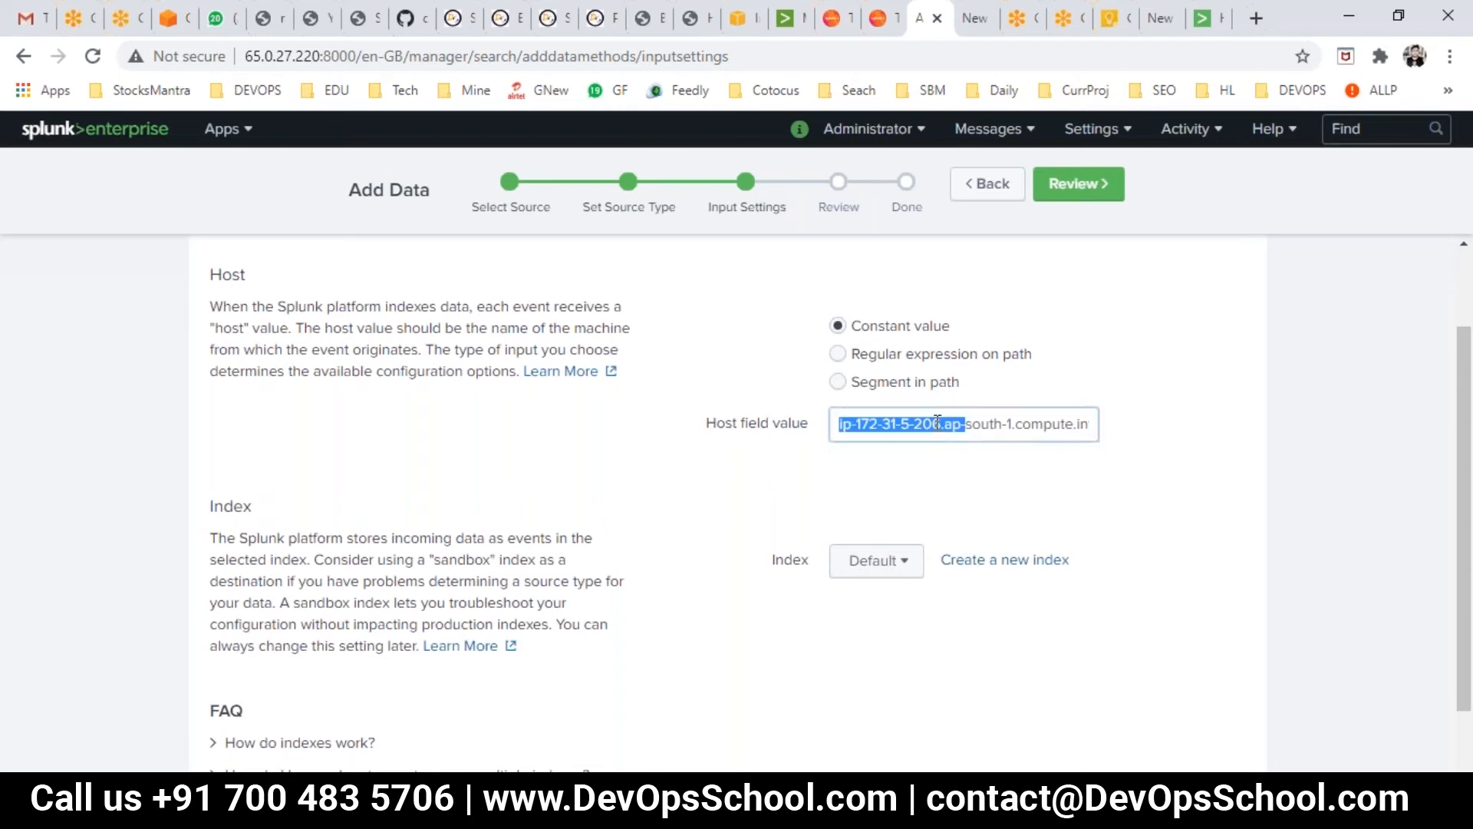
left_click(936, 424)
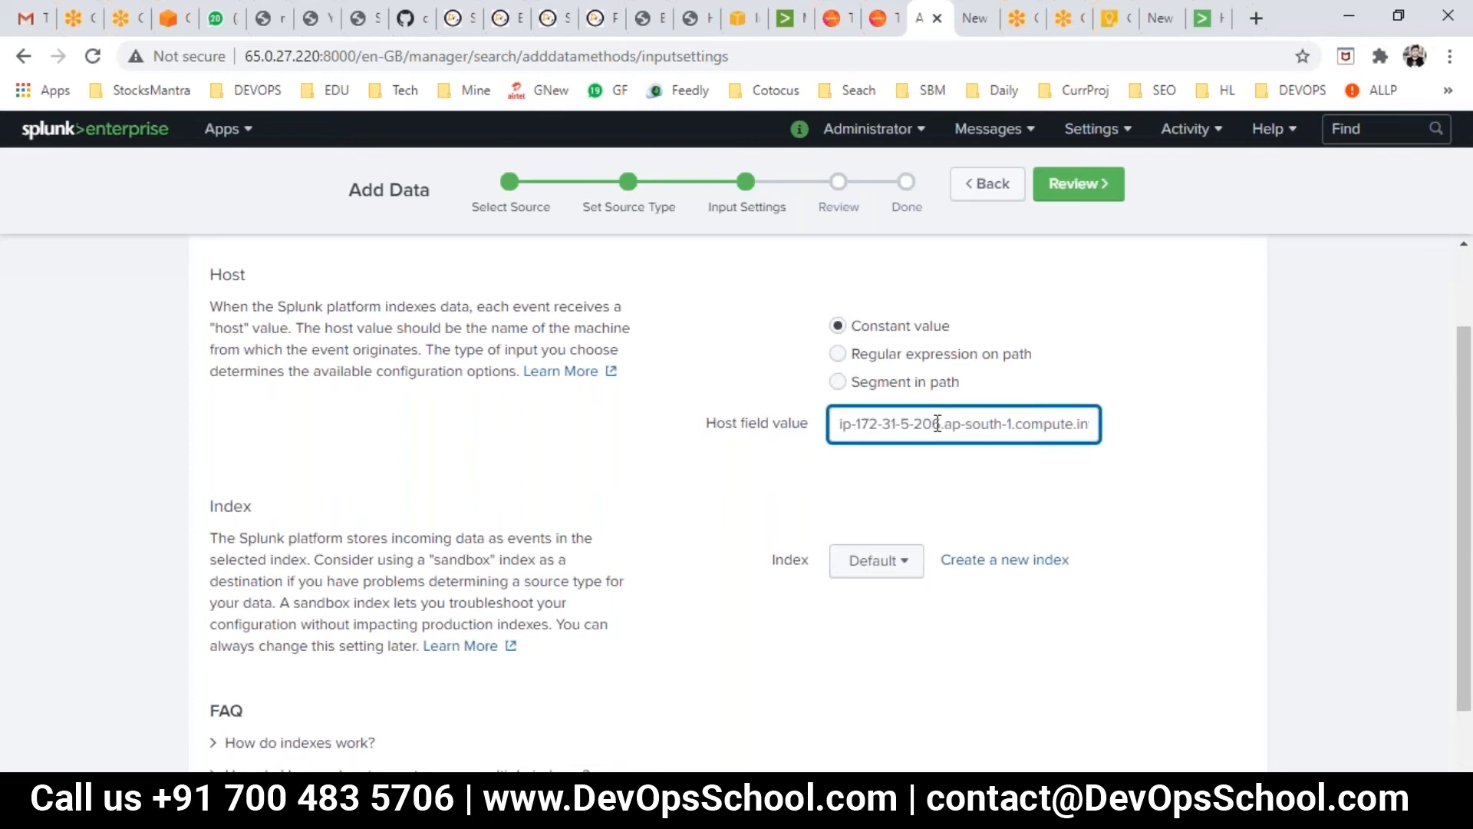
left_click_drag(884, 424, 1122, 433)
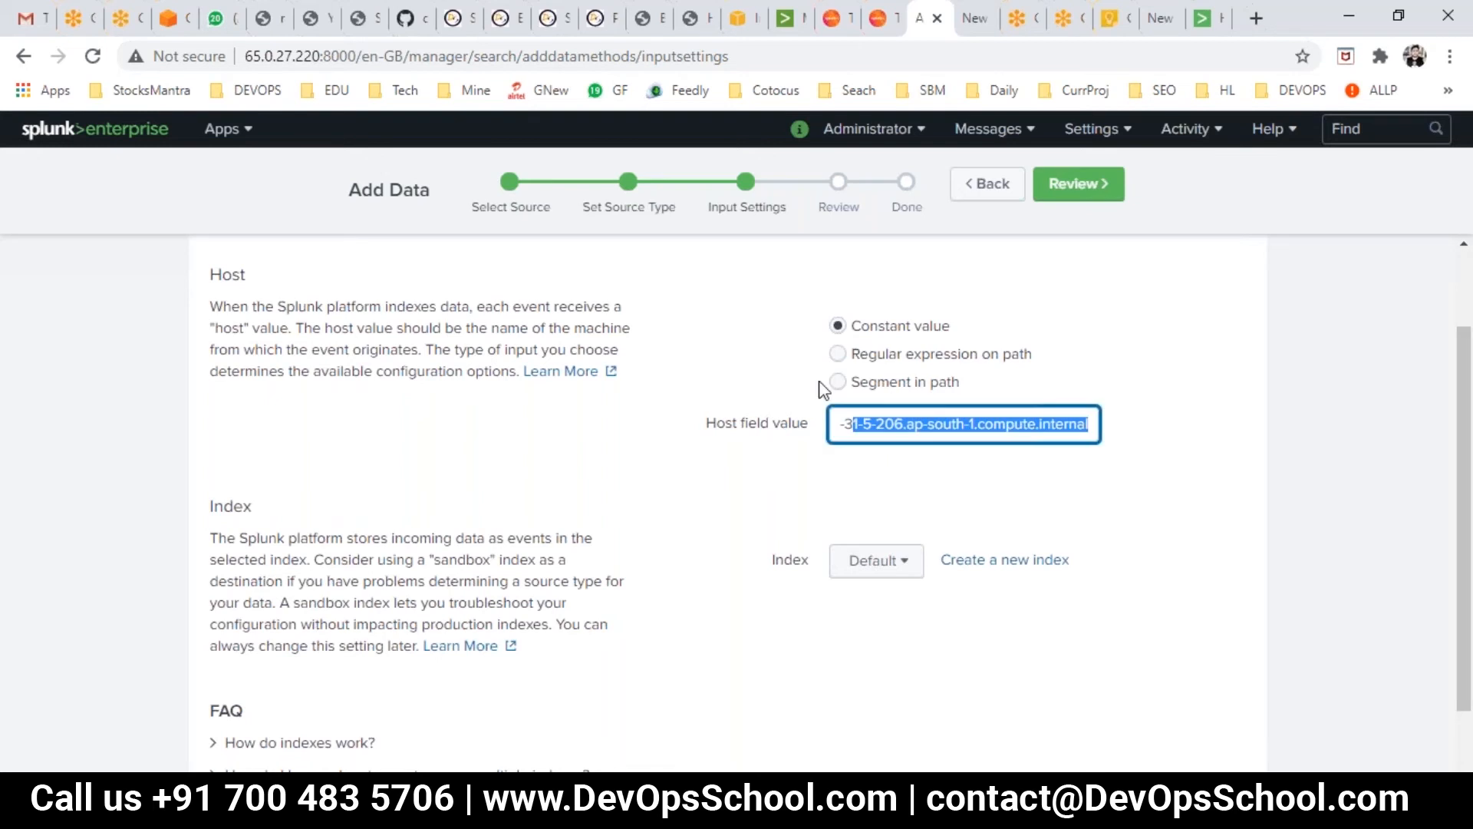
- Review the index explanation and leave the Index dropdown on Default
scroll(671, 470, "up", 2)
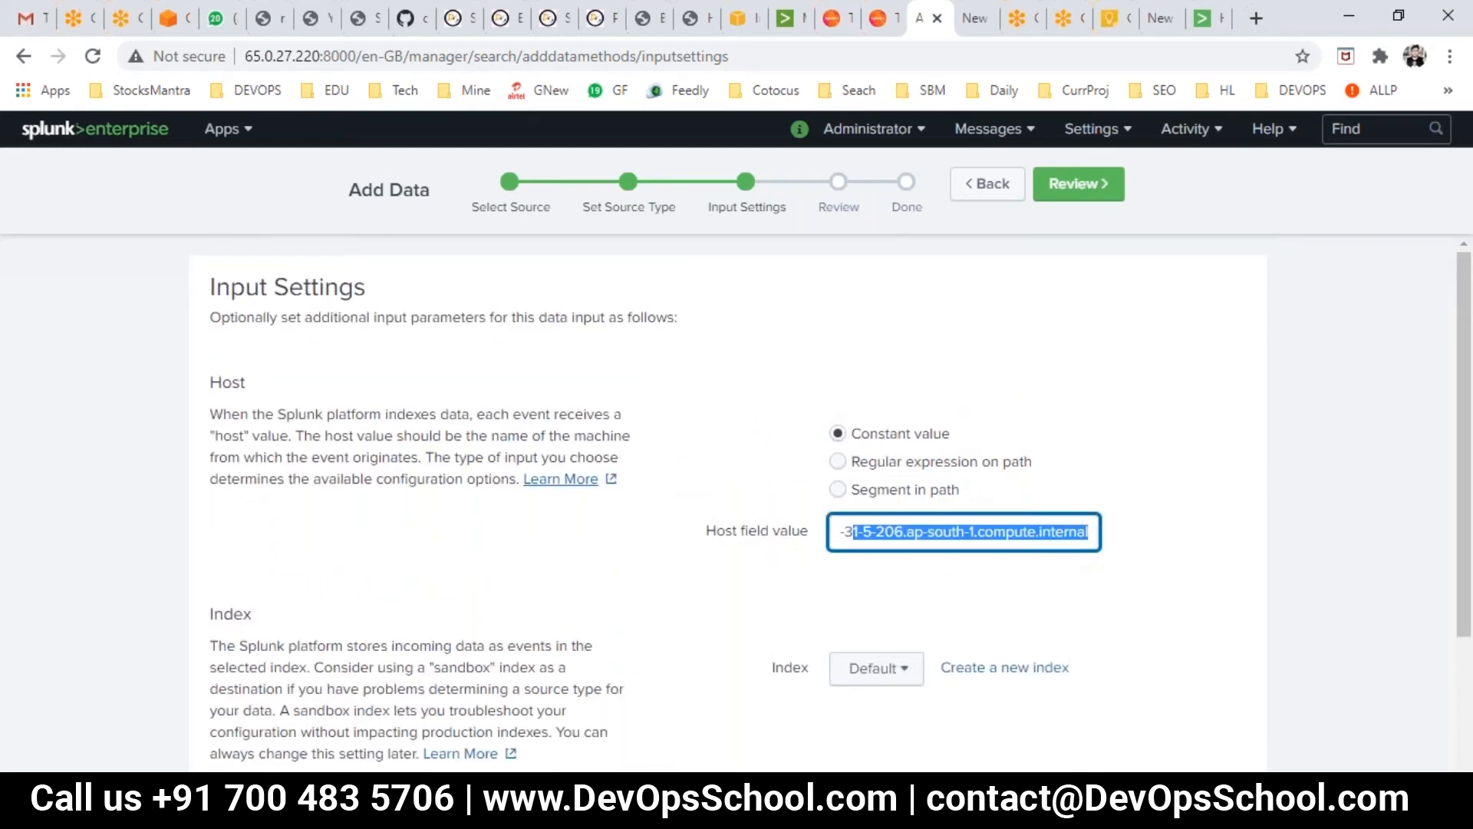
scroll(517, 563, "down", 1)
scroll(522, 571, "down", 2)
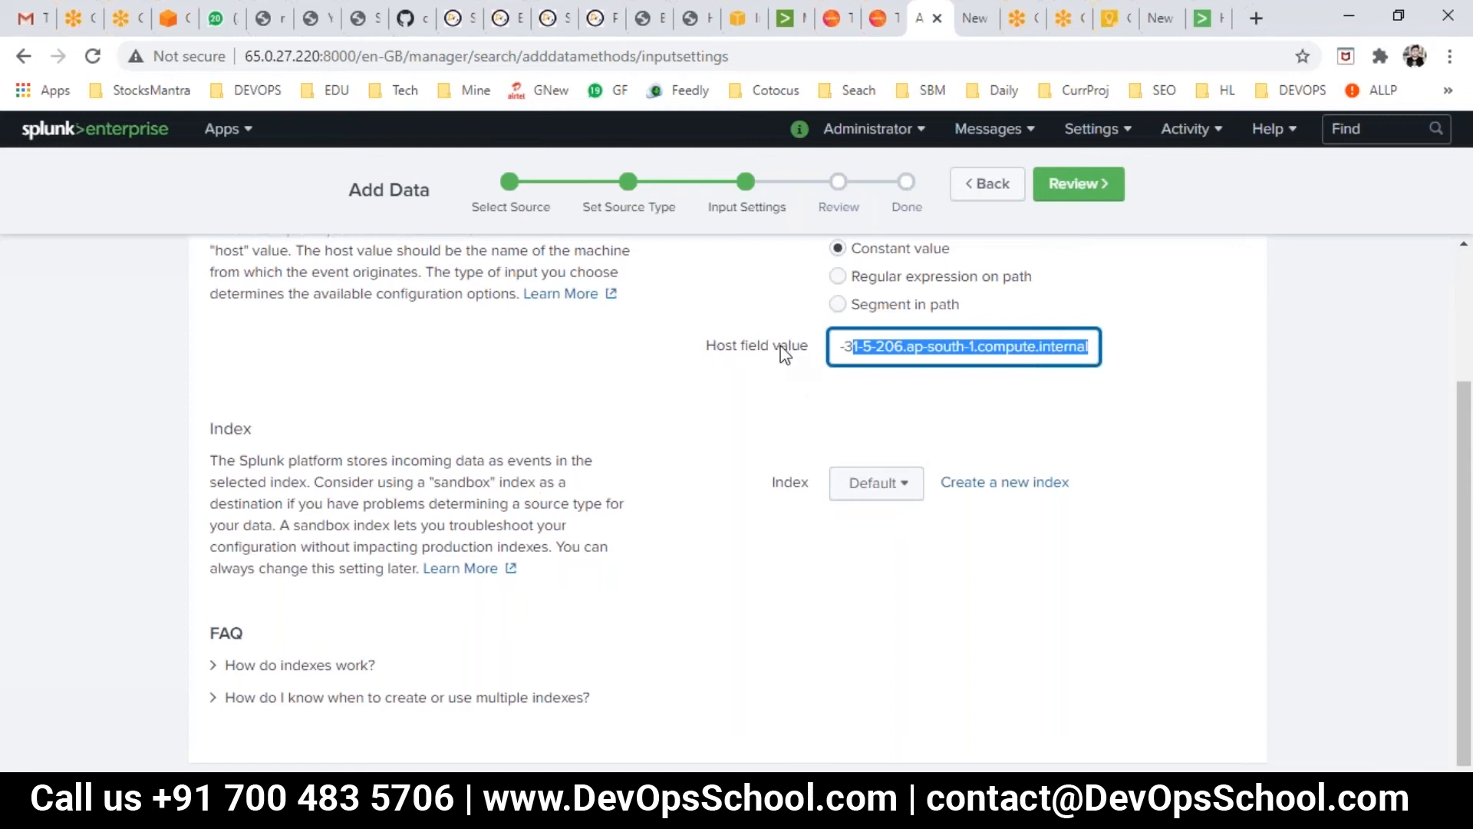
left_click_drag(231, 429, 365, 504)
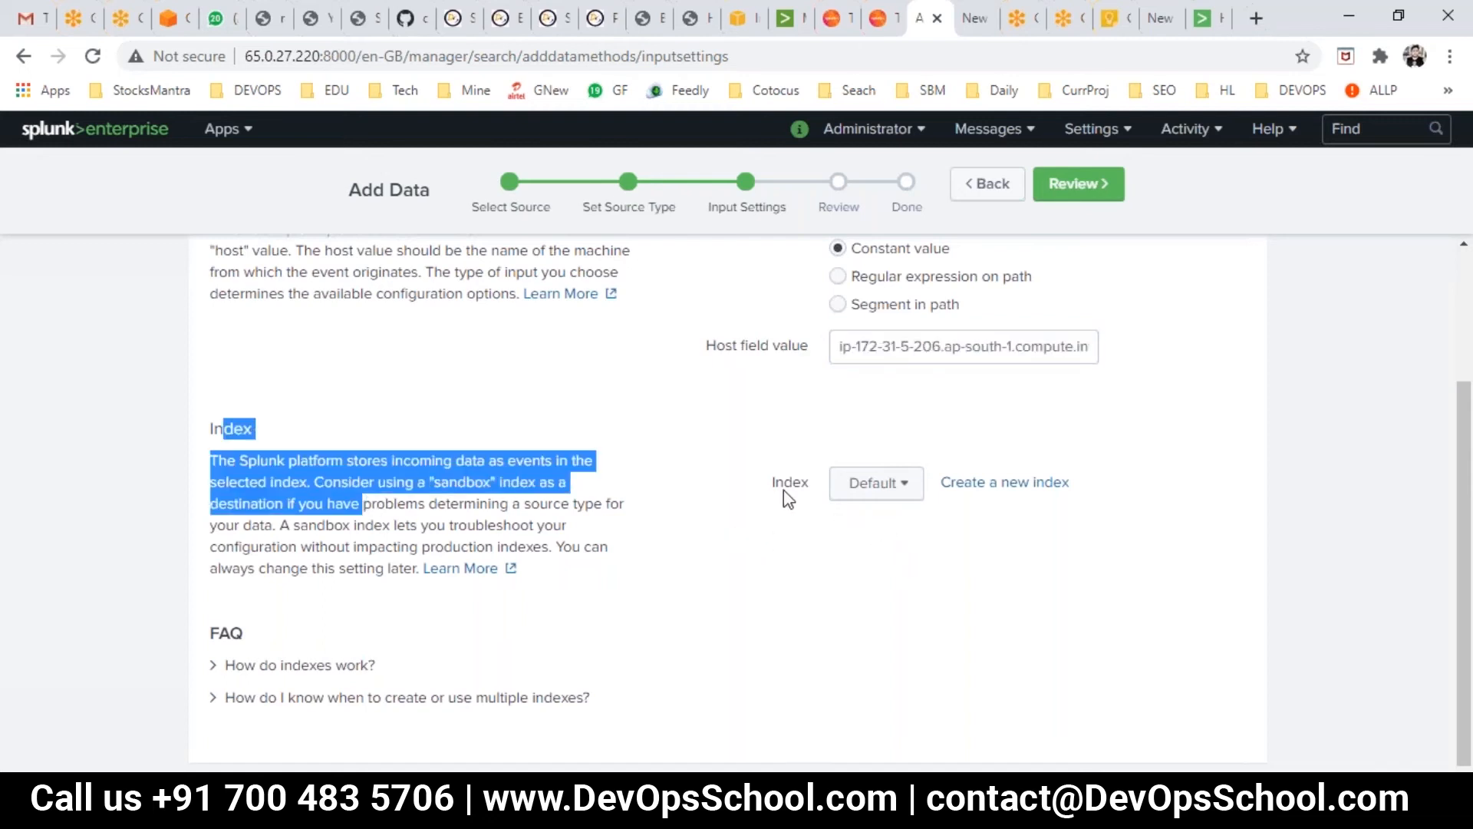
left_click(874, 485)
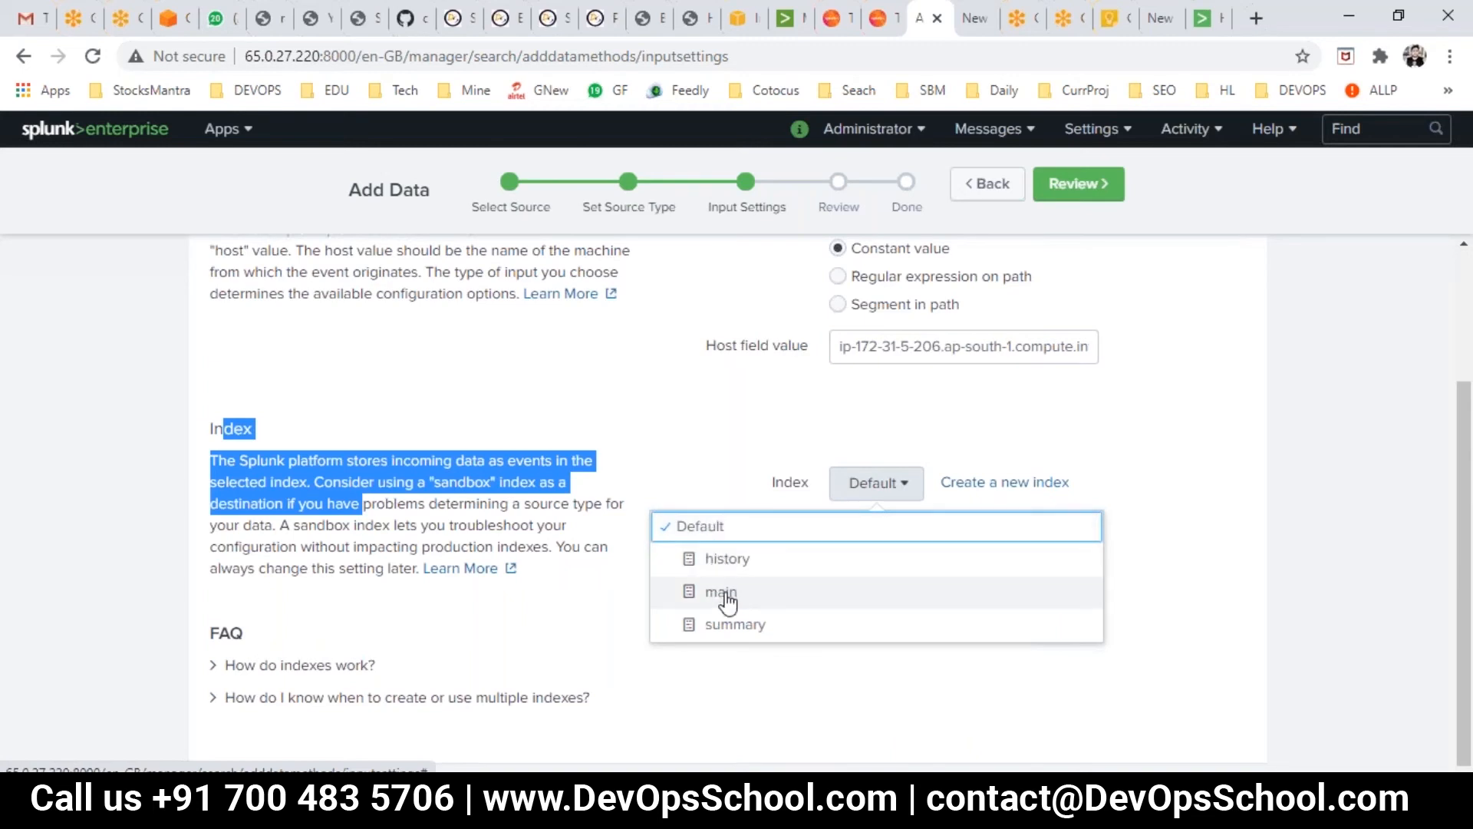
left_click(692, 458)
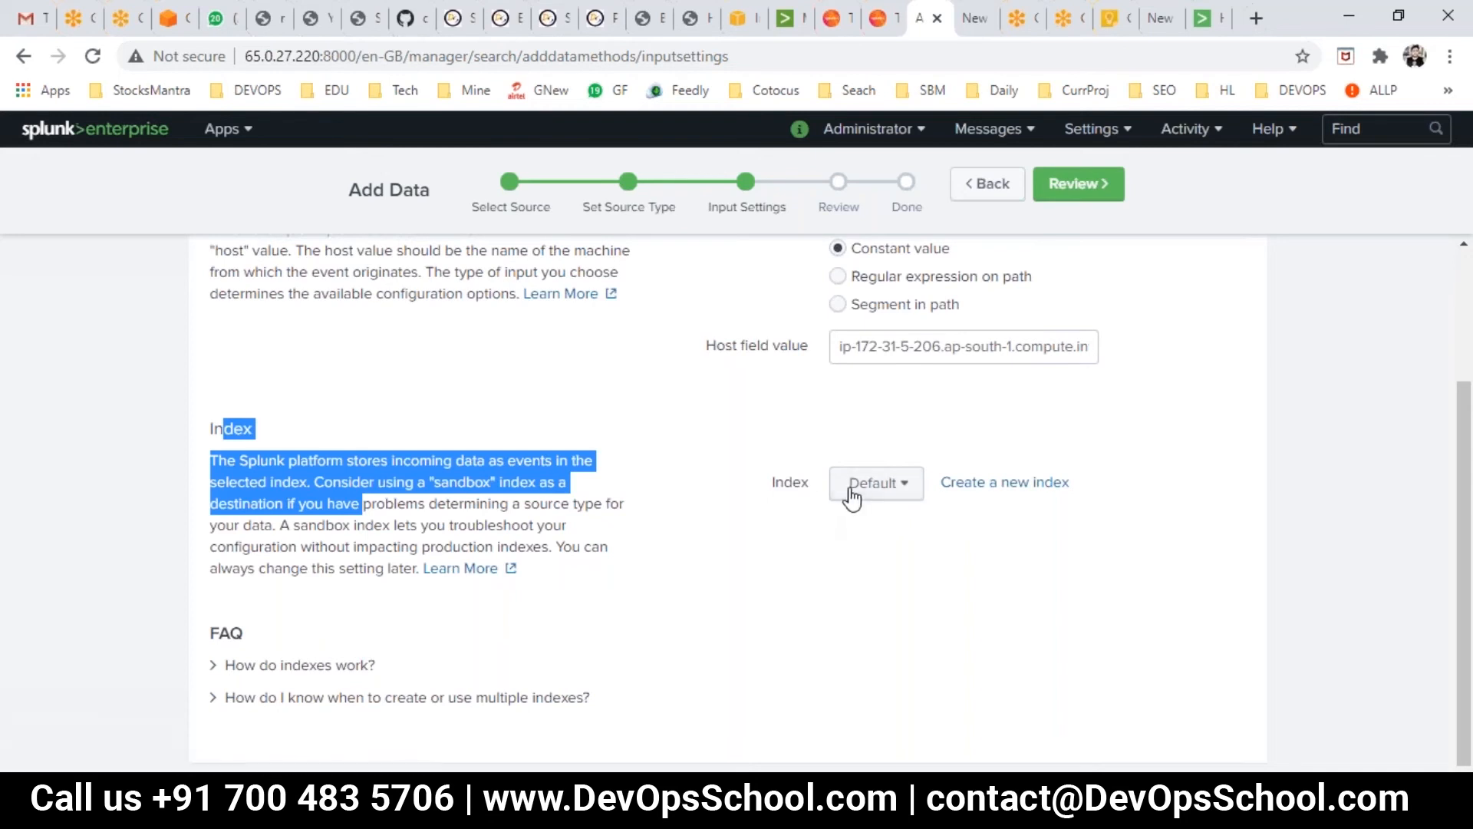
- On the Review step, check Uploaded File input, access_30DAY.log and source type access_combined_wcookie
left_click(1066, 201)
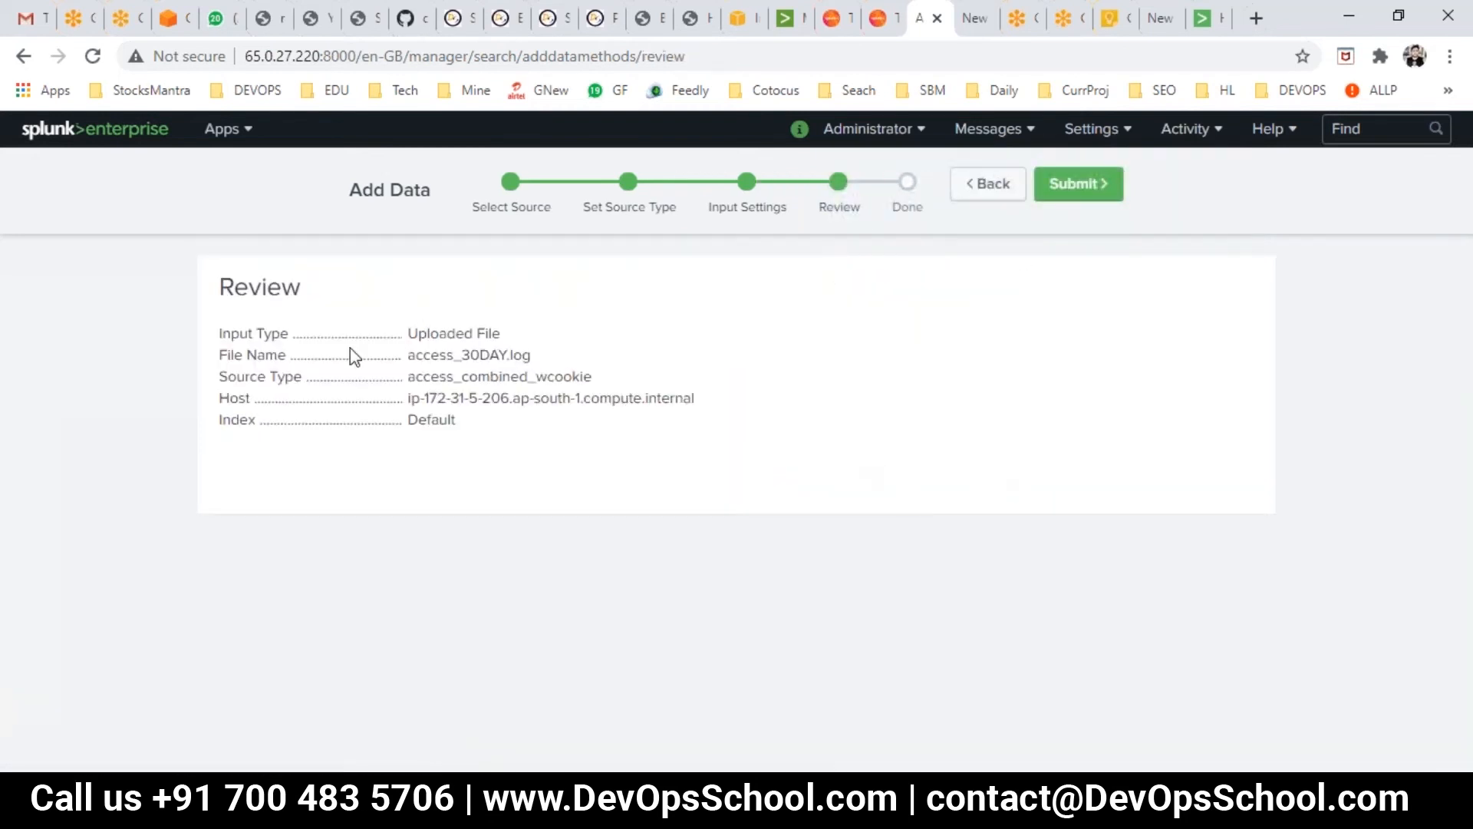
double_click(272, 333)
left_click_drag(425, 333, 503, 333)
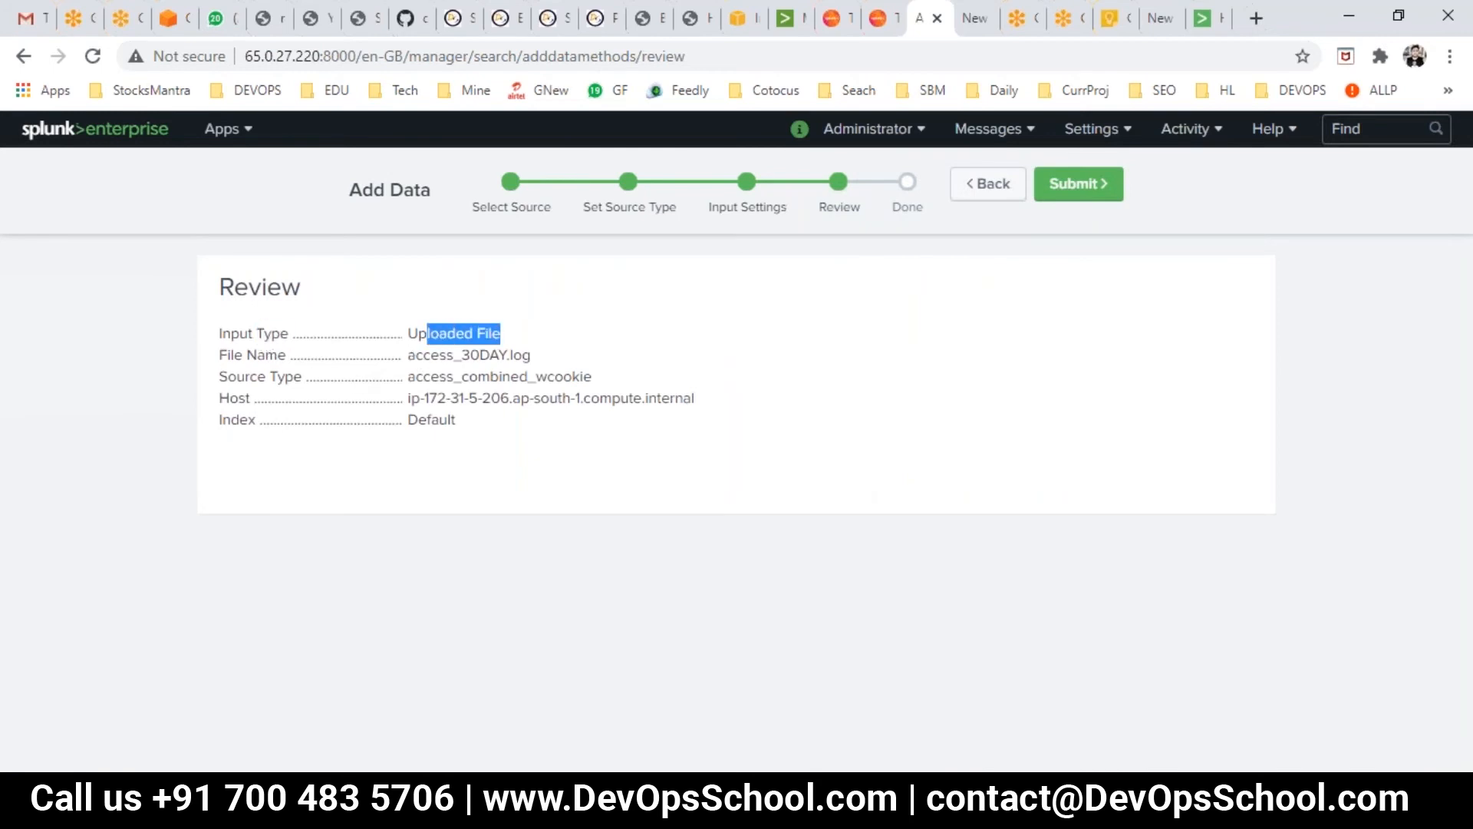
left_click(243, 332)
left_click_drag(405, 355, 521, 374)
double_click(238, 376)
left_click_drag(408, 376, 647, 397)
left_click(319, 452)
- Confirm the host and Default index values and submit the file for indexing
left_click_drag(453, 419, 207, 430)
left_click(470, 465)
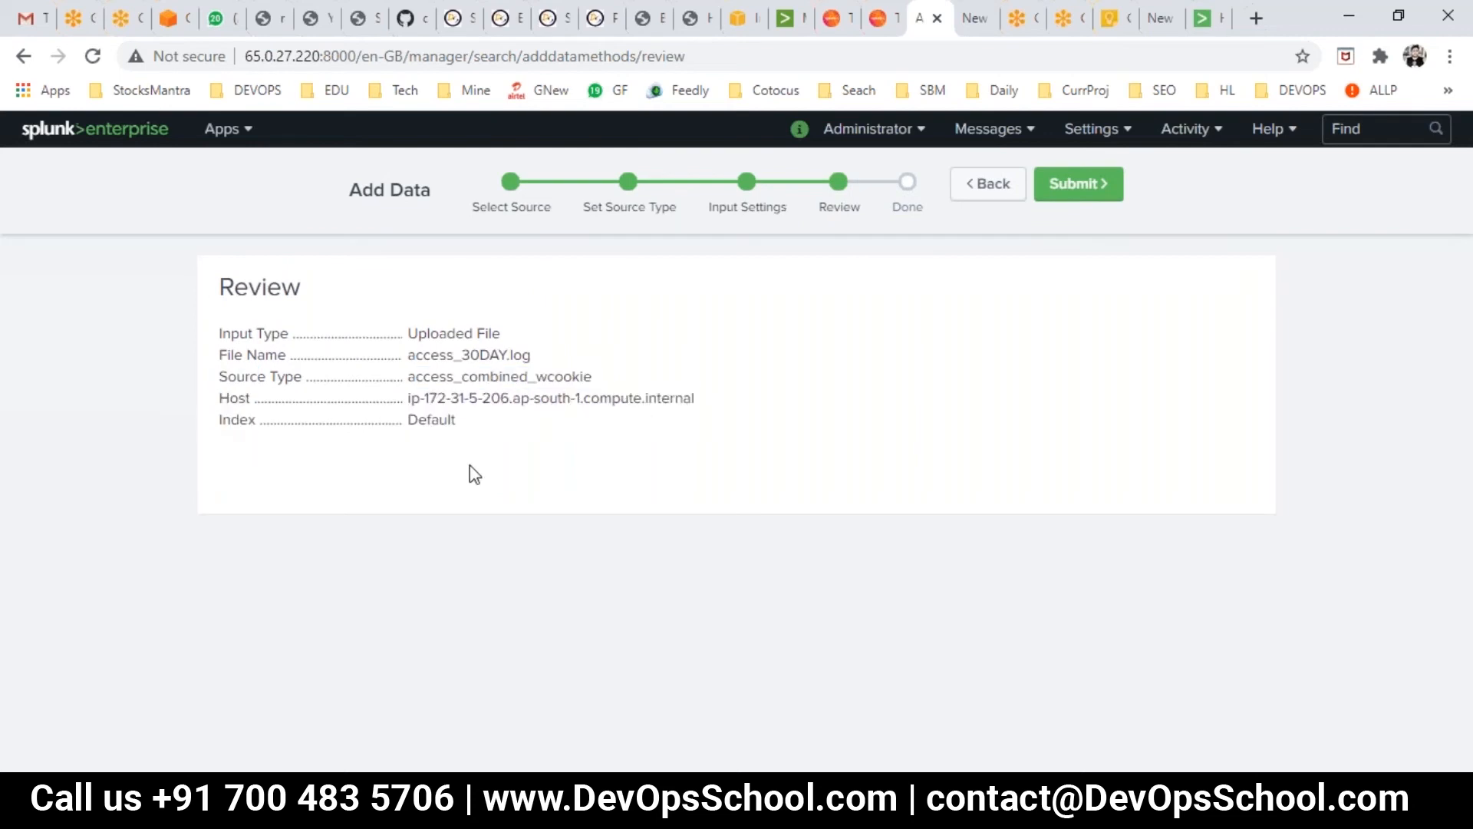
left_click_drag(469, 425, 419, 421)
left_click(1062, 184)
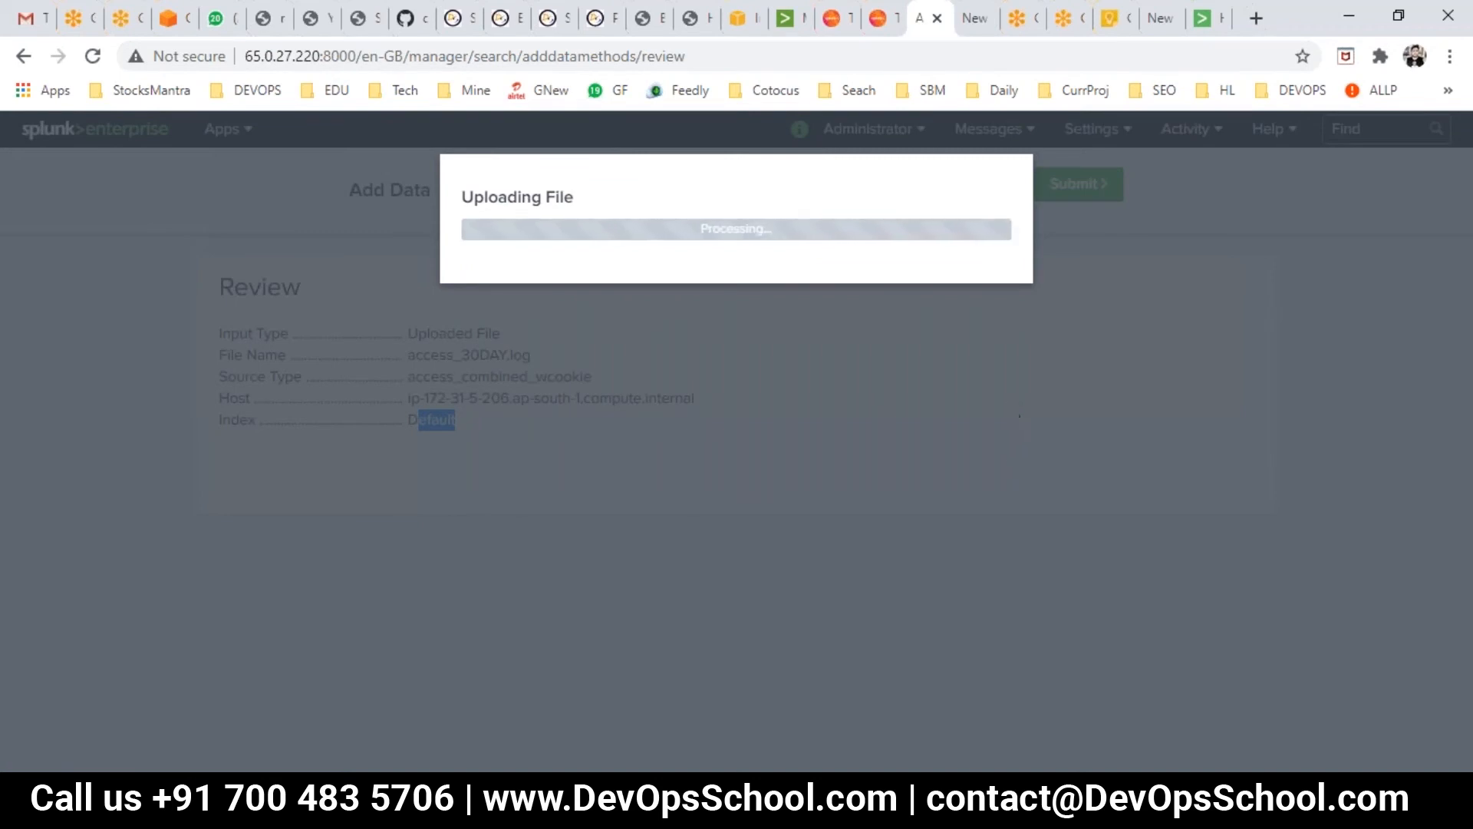
mouse_move(1030, 812)
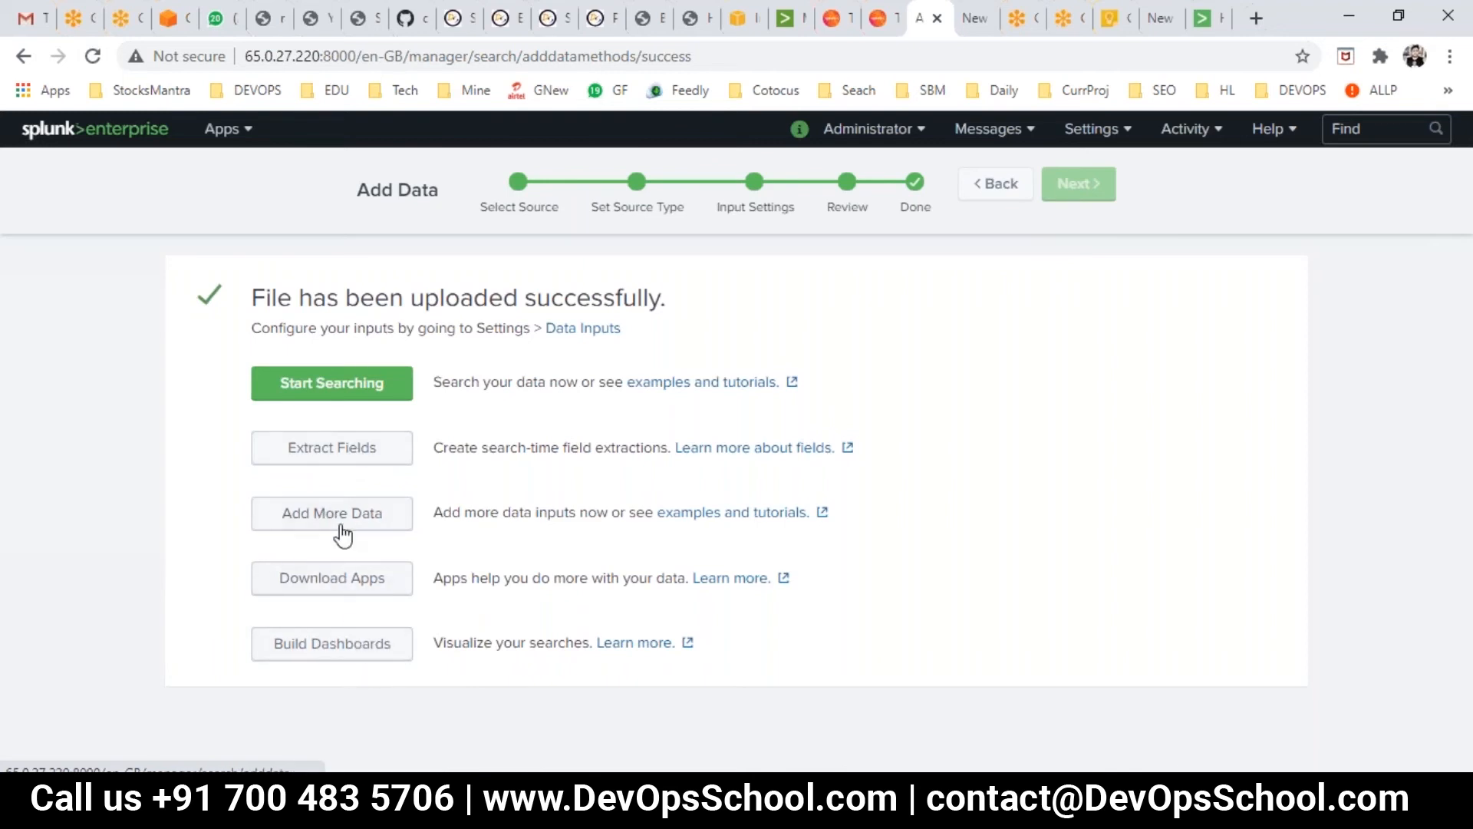
- Start searching the uploaded access_30DAY.log data and note its 131,645 events
left_click(321, 388)
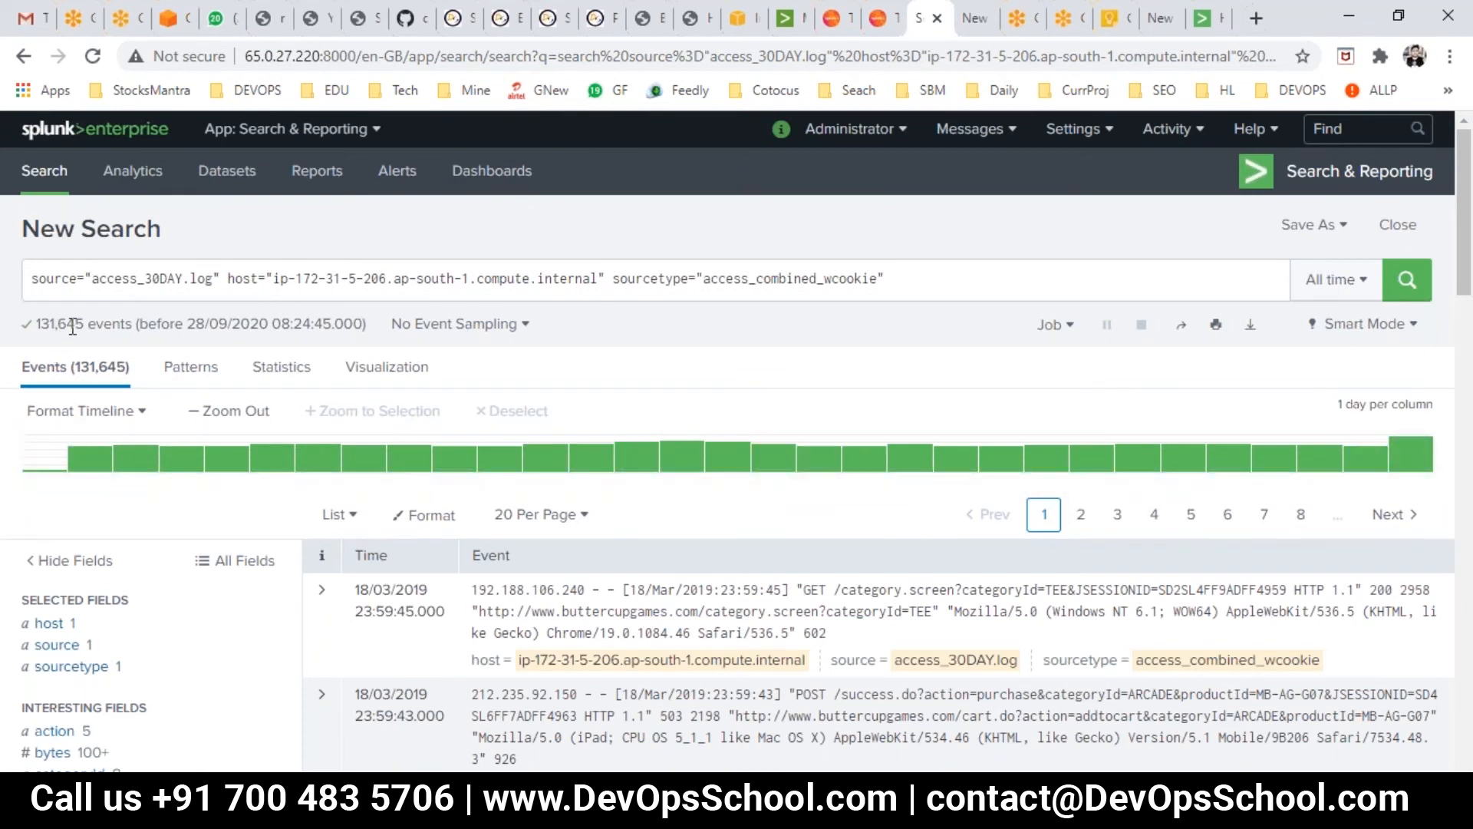
left_click_drag(85, 328, 37, 326)
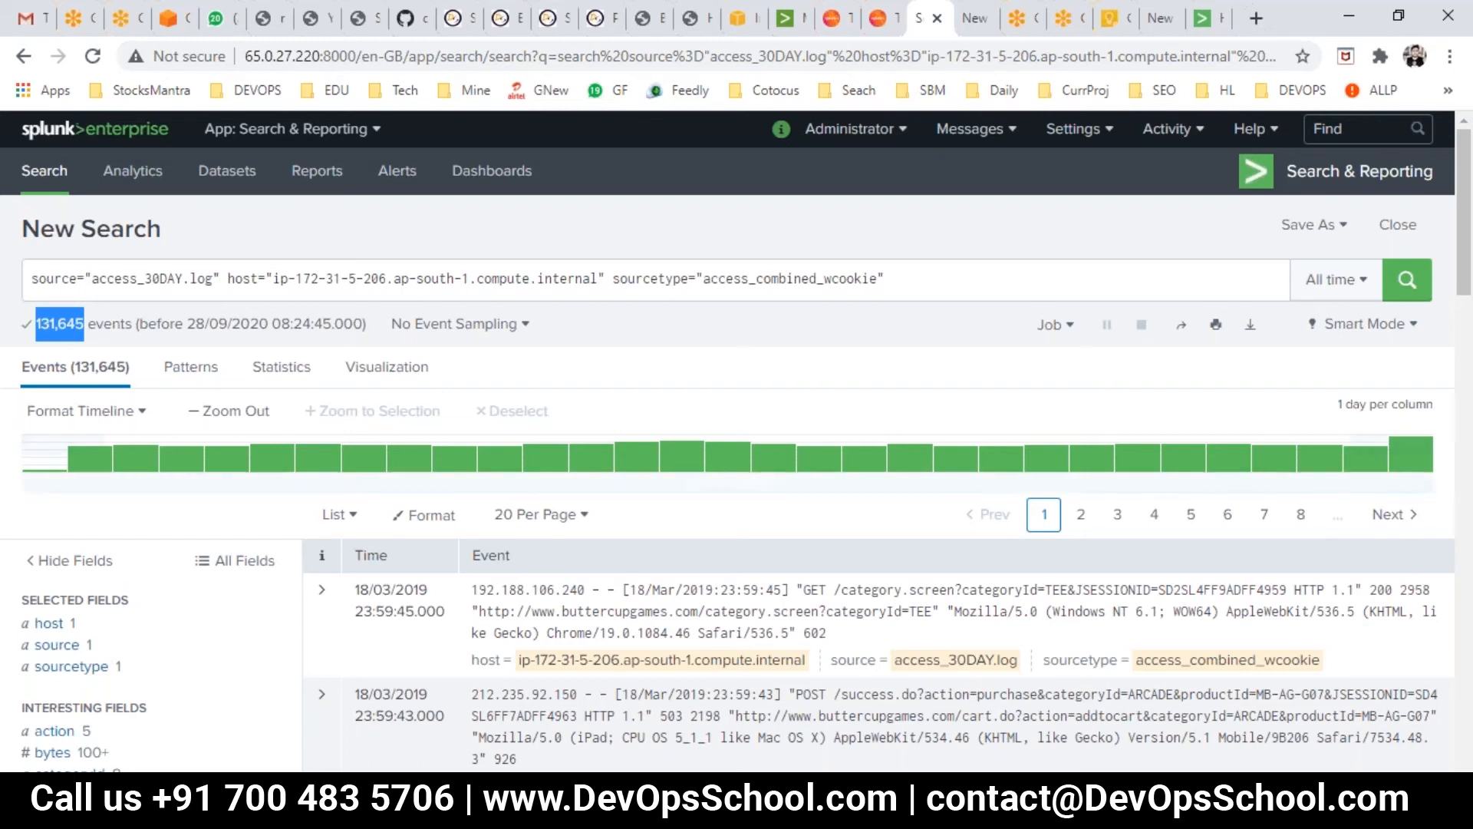
left_click(926, 809)
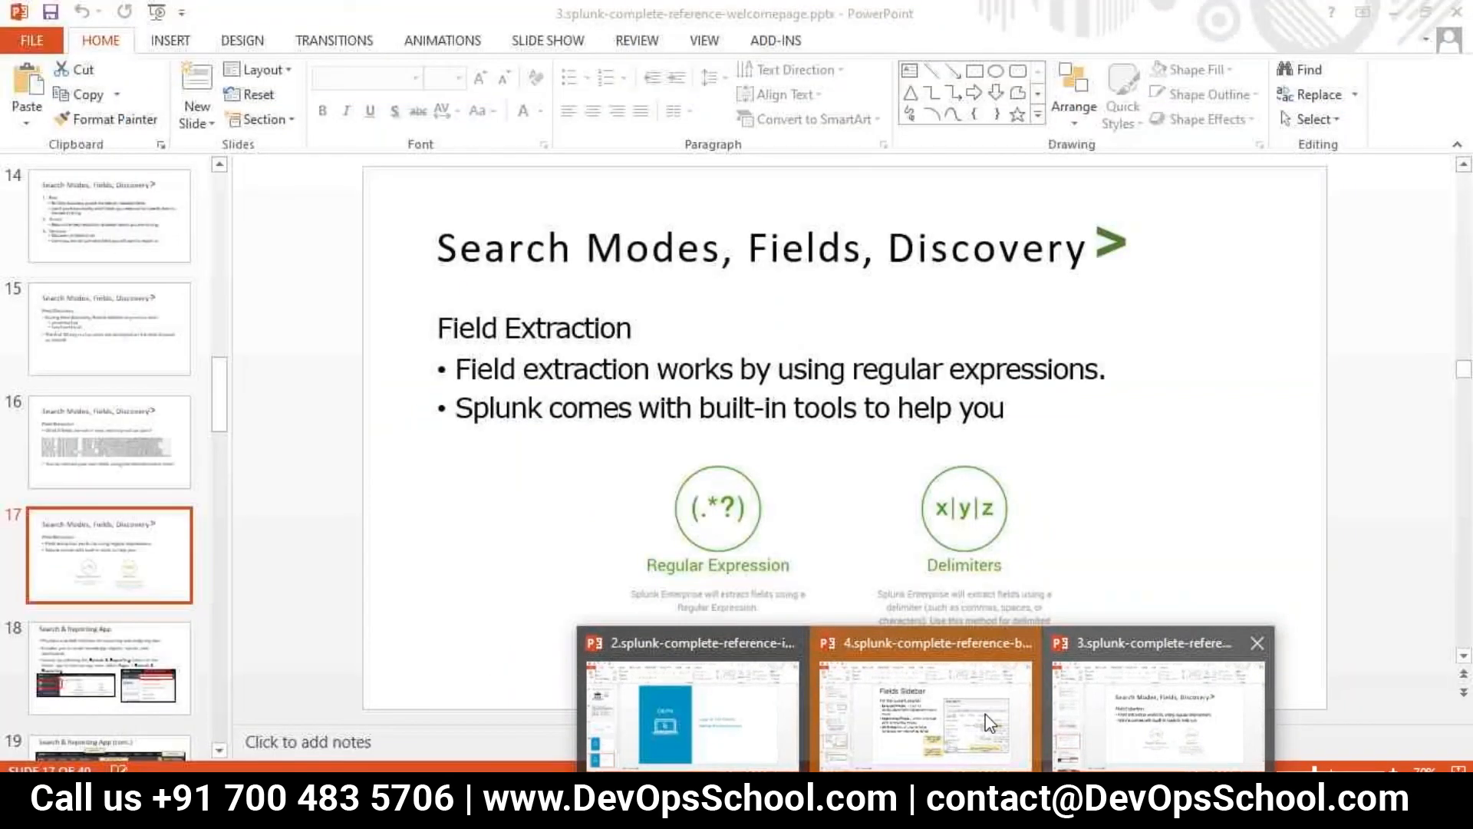
left_click(970, 730)
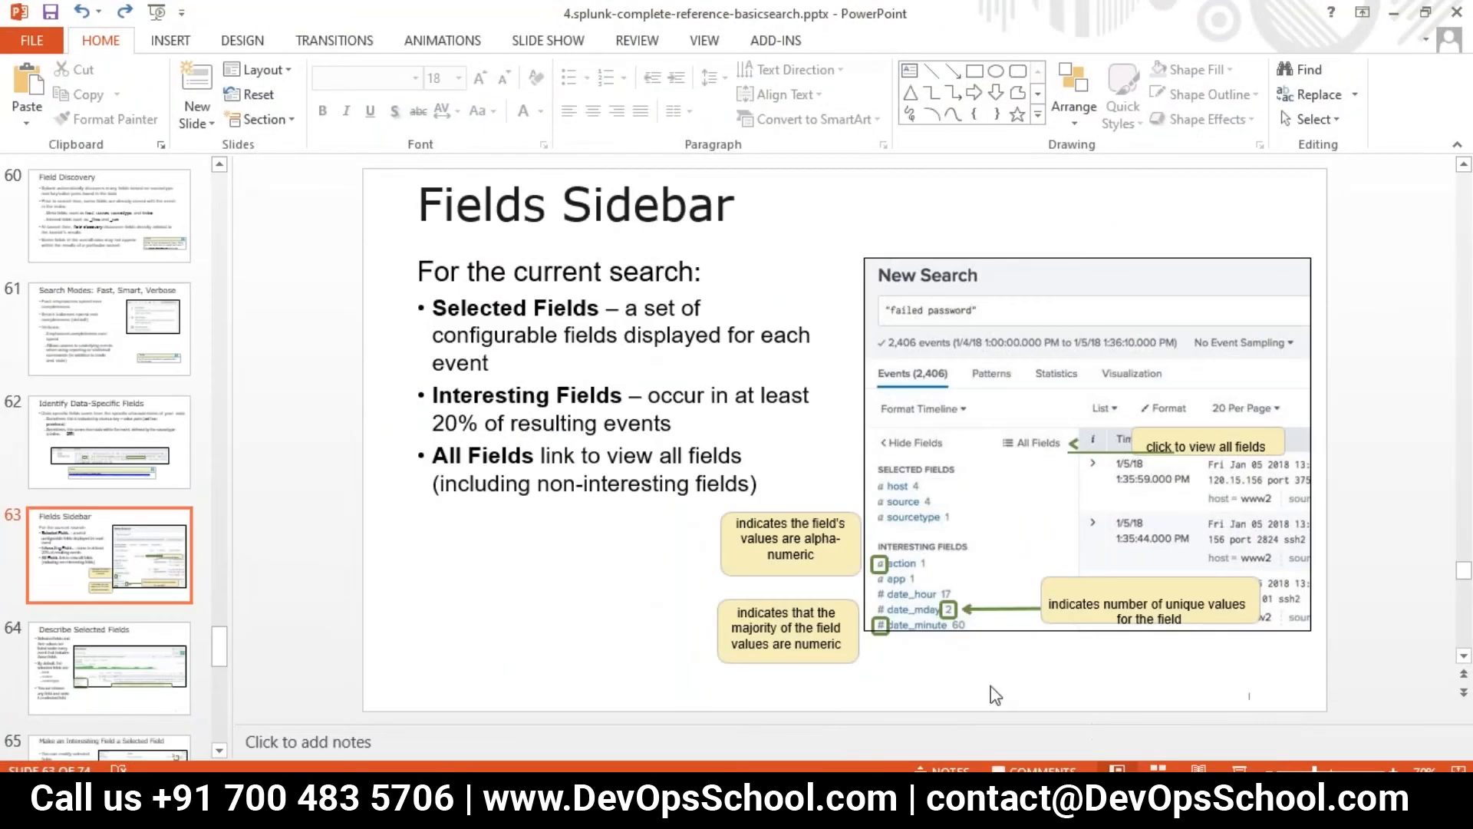
left_click(71, 326)
scroll(71, 326, "up", 3)
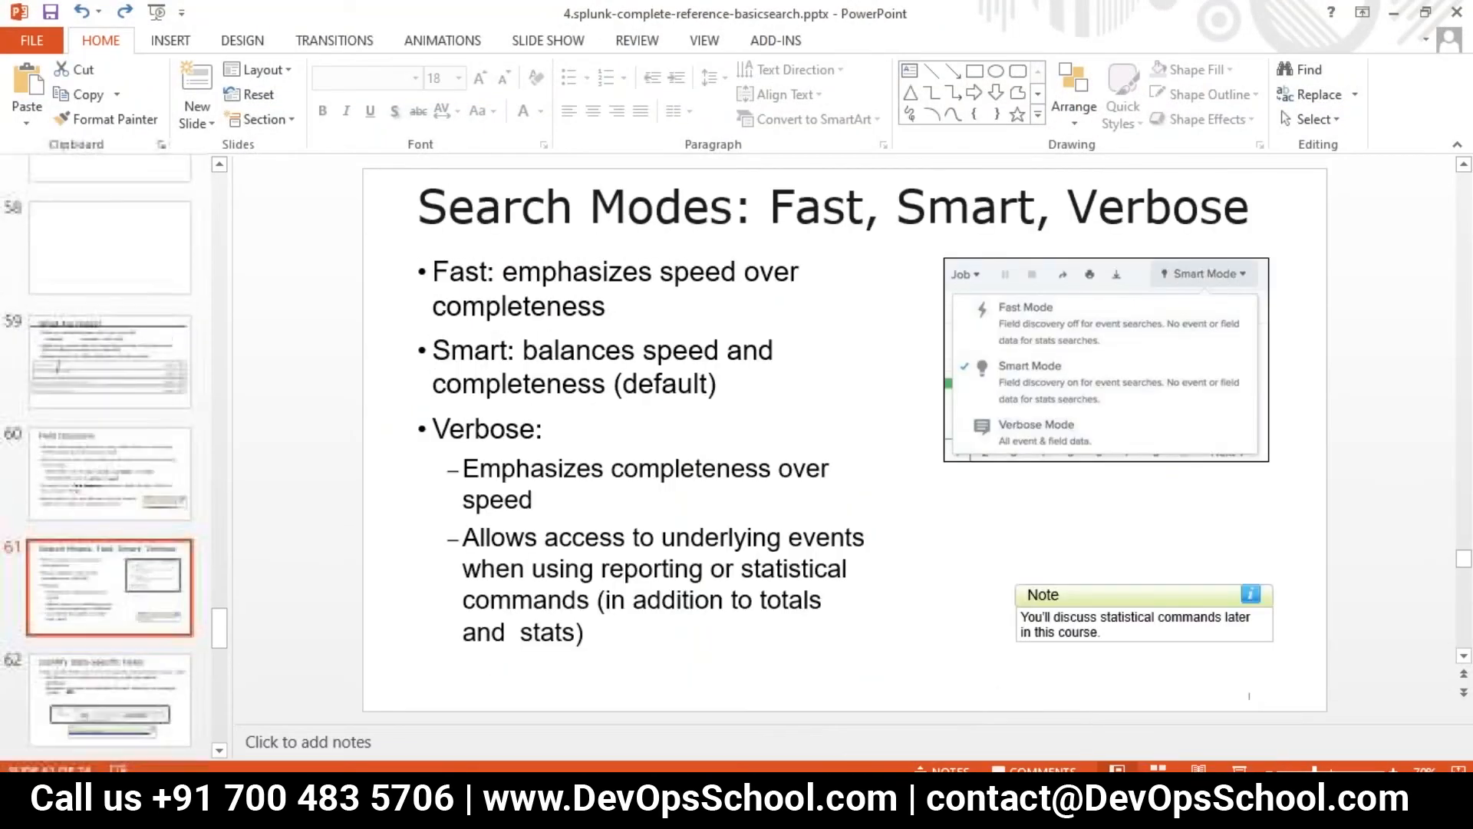
left_click(928, 806)
left_click(1157, 749)
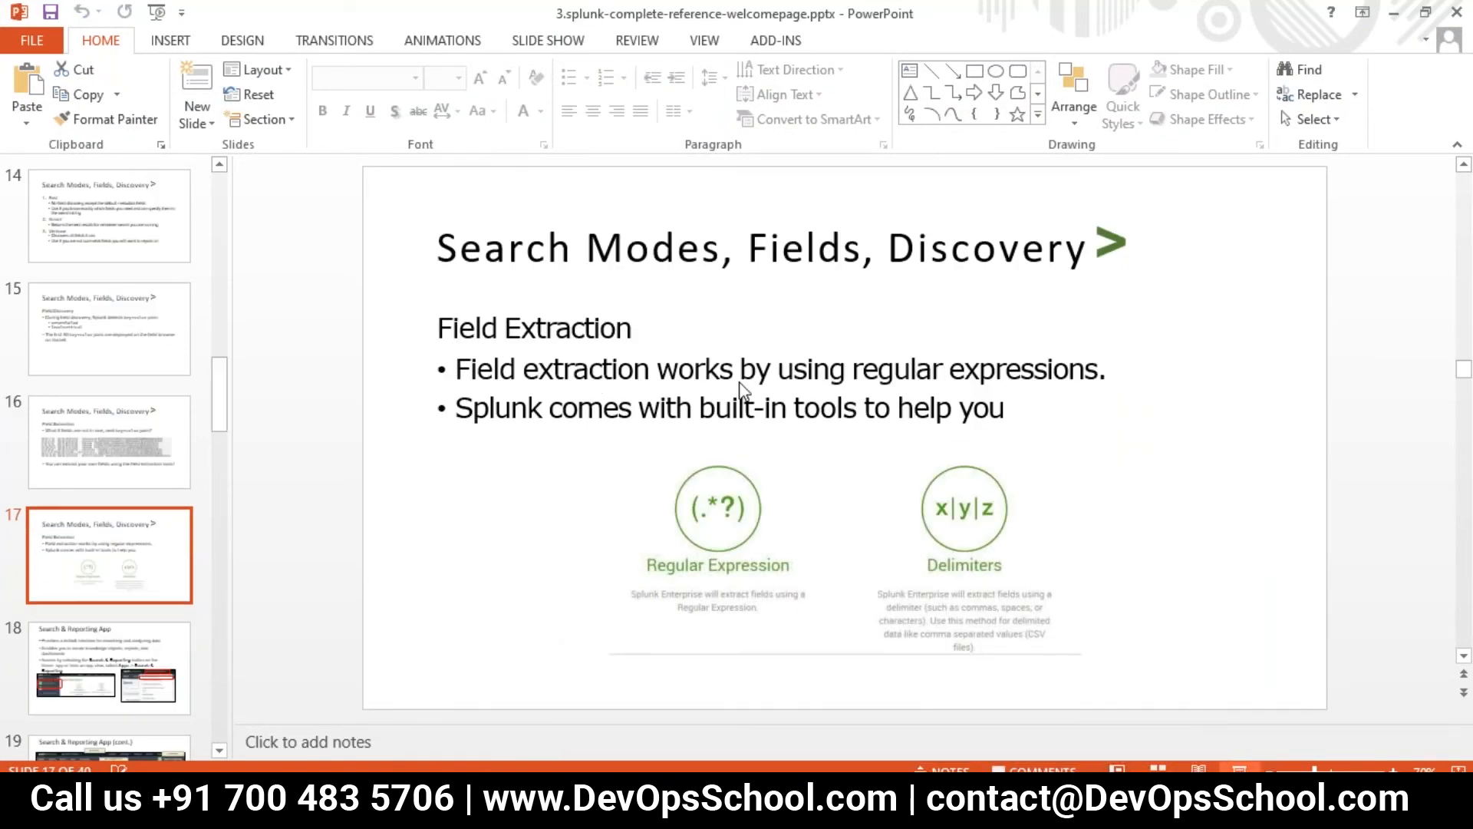
key("shift+F5")
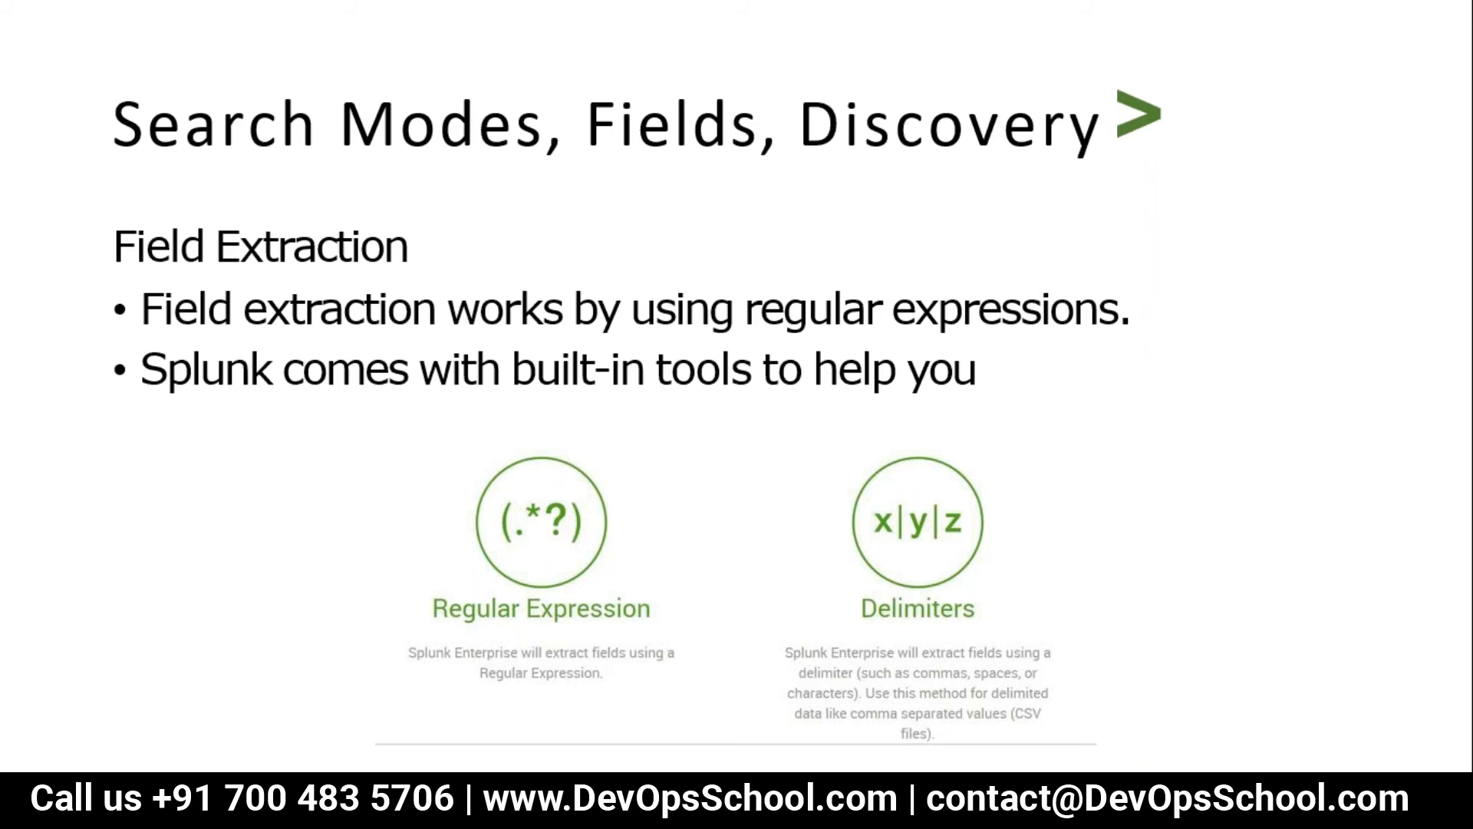
key("Escape")
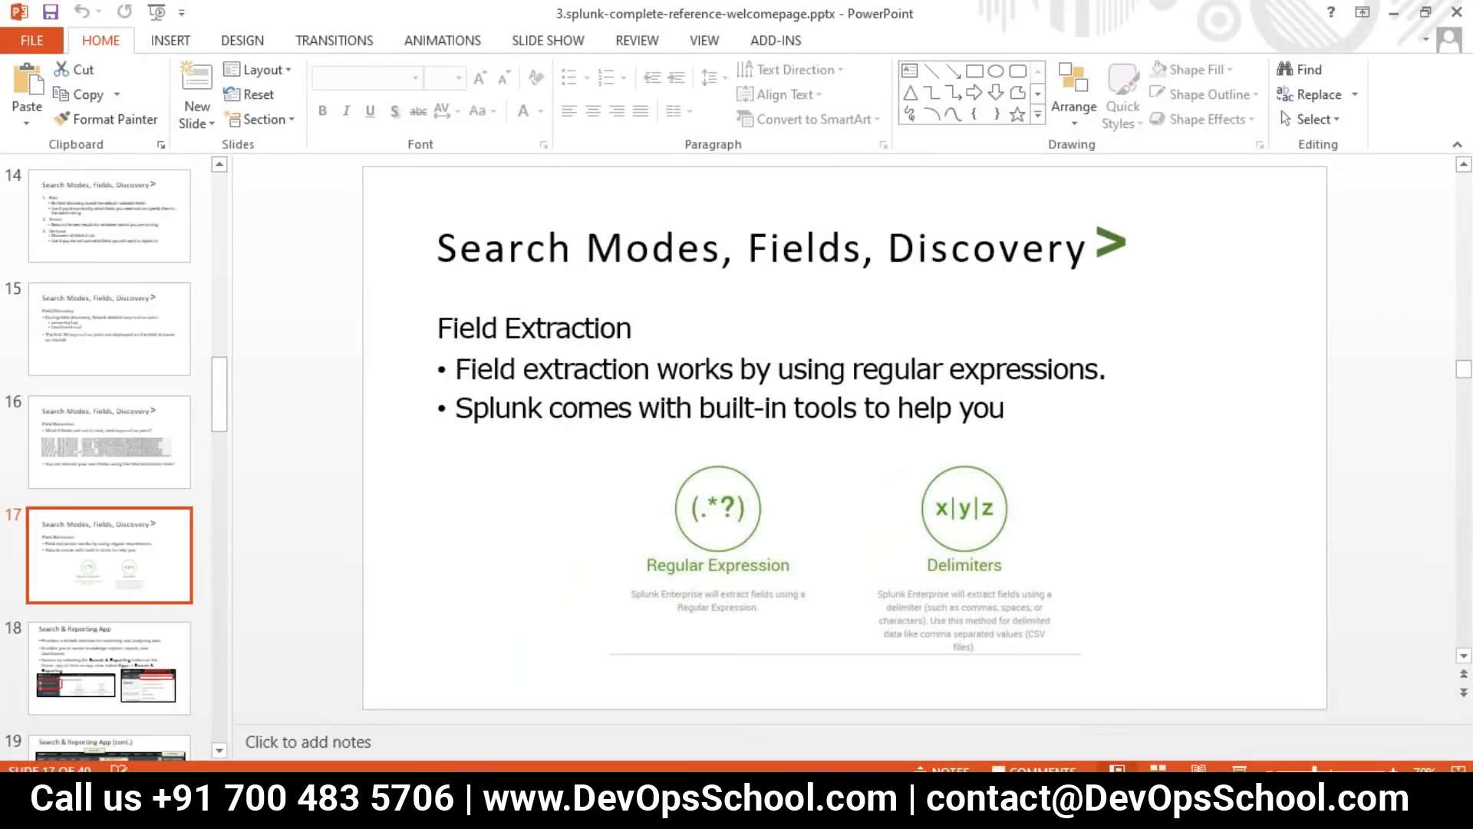
- Return to the access_30DAY.log results and scroll through fields such as uri_path and useragent
left_click(491, 736)
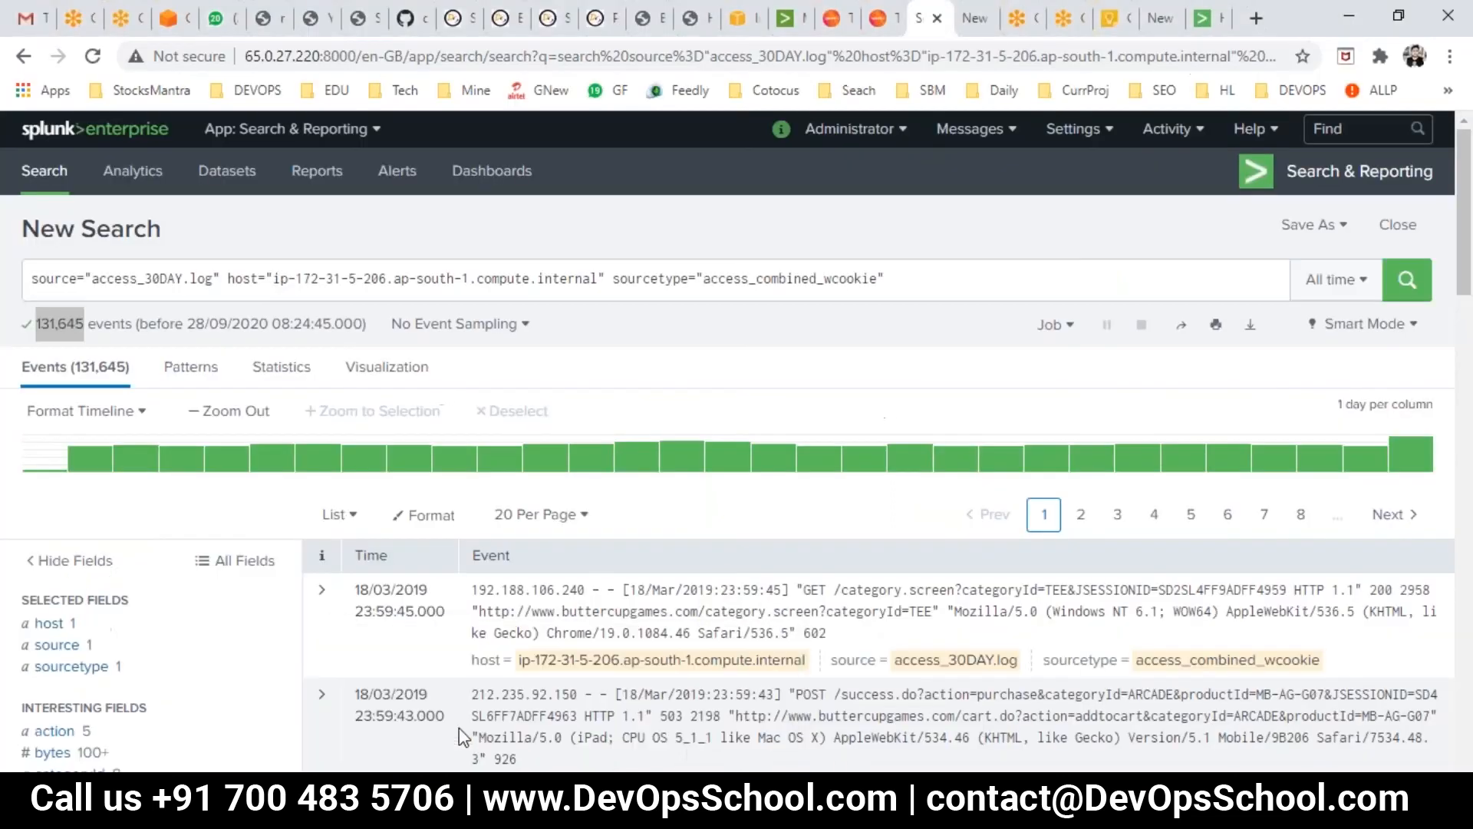
scroll(197, 640, "down", 15)
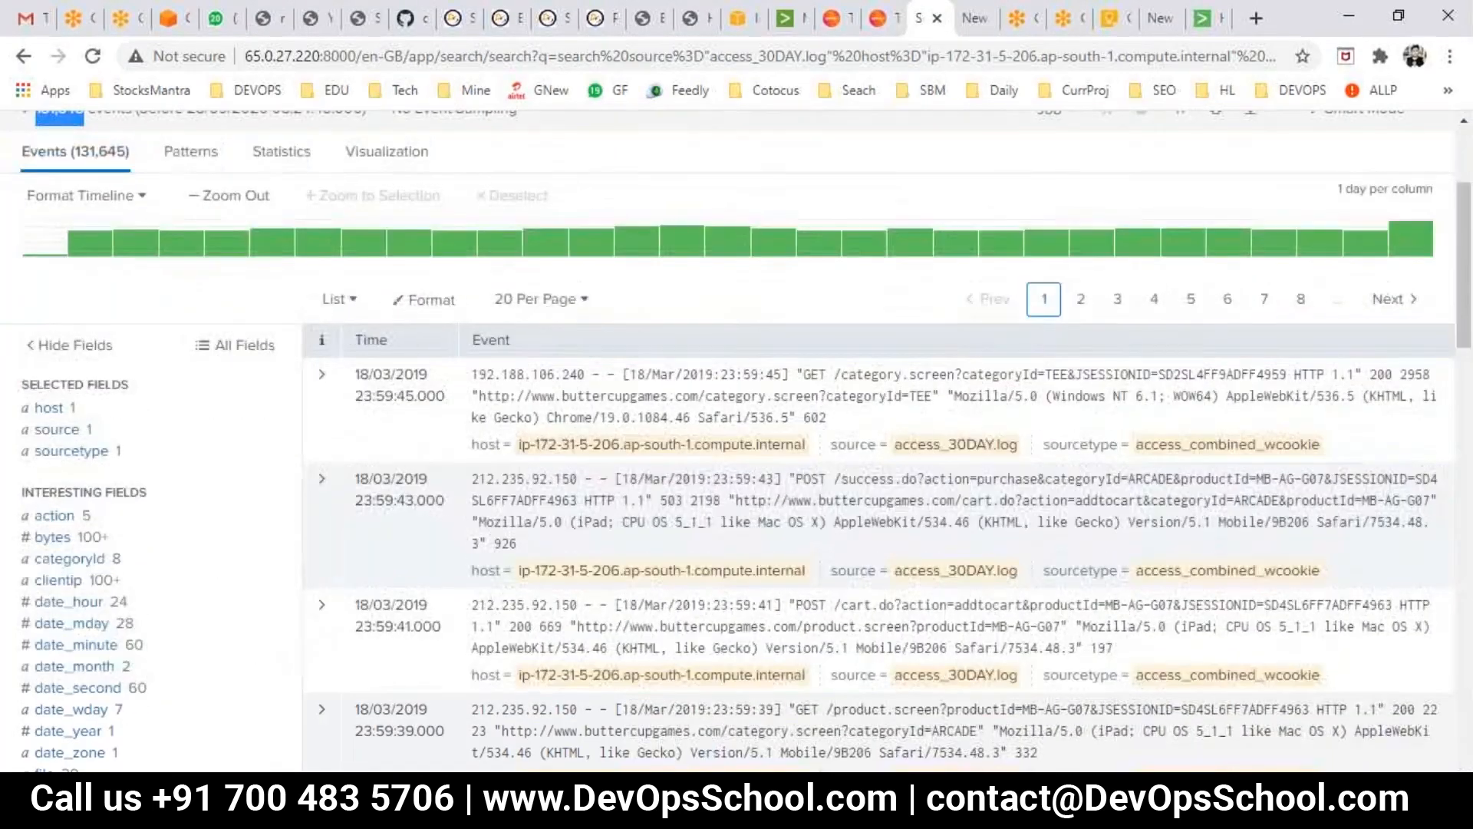
scroll(198, 639, "down", 5)
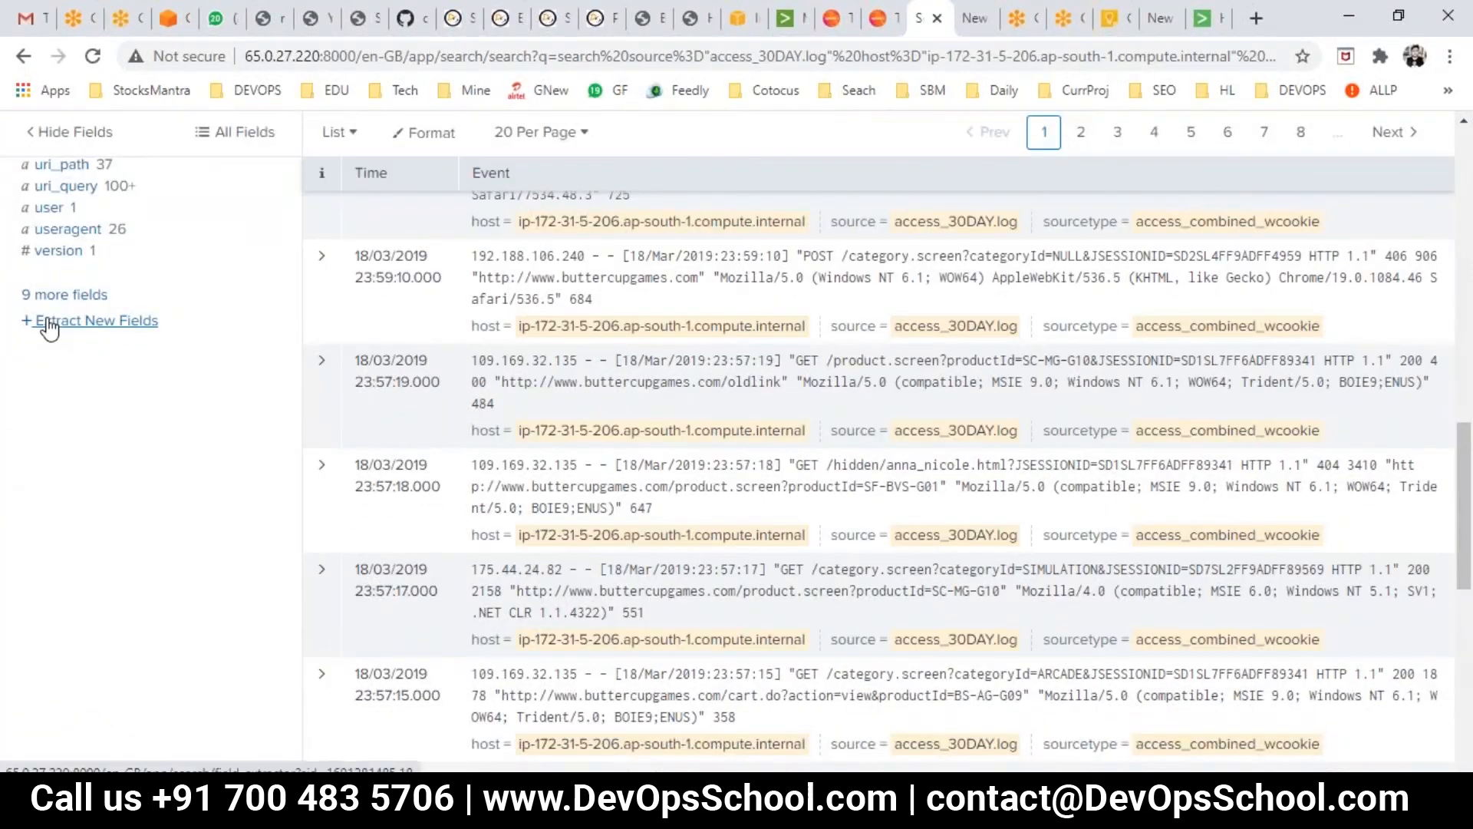
scroll(168, 503, "up", 4)
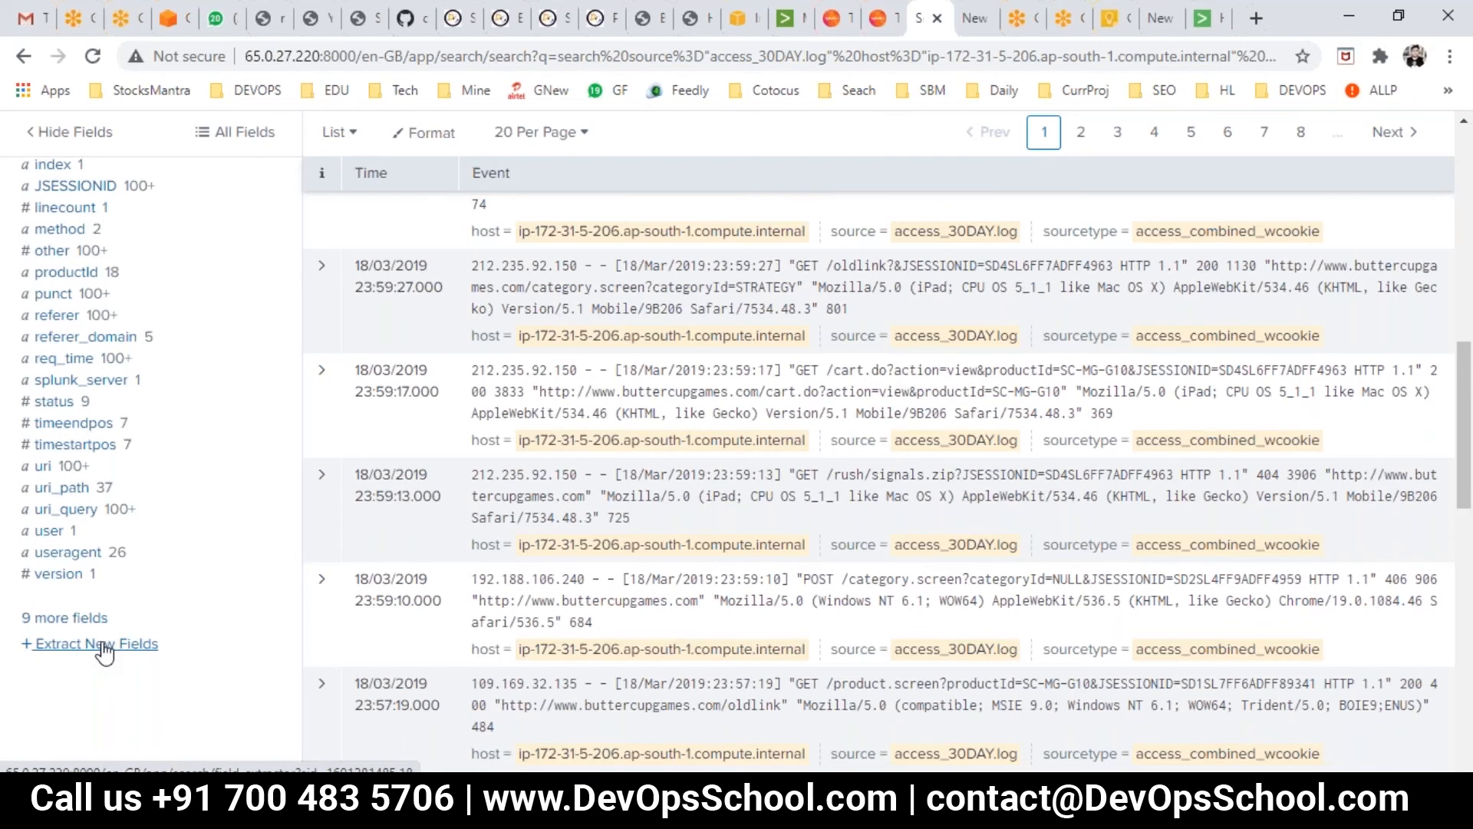
scroll(105, 652, "up", 5)
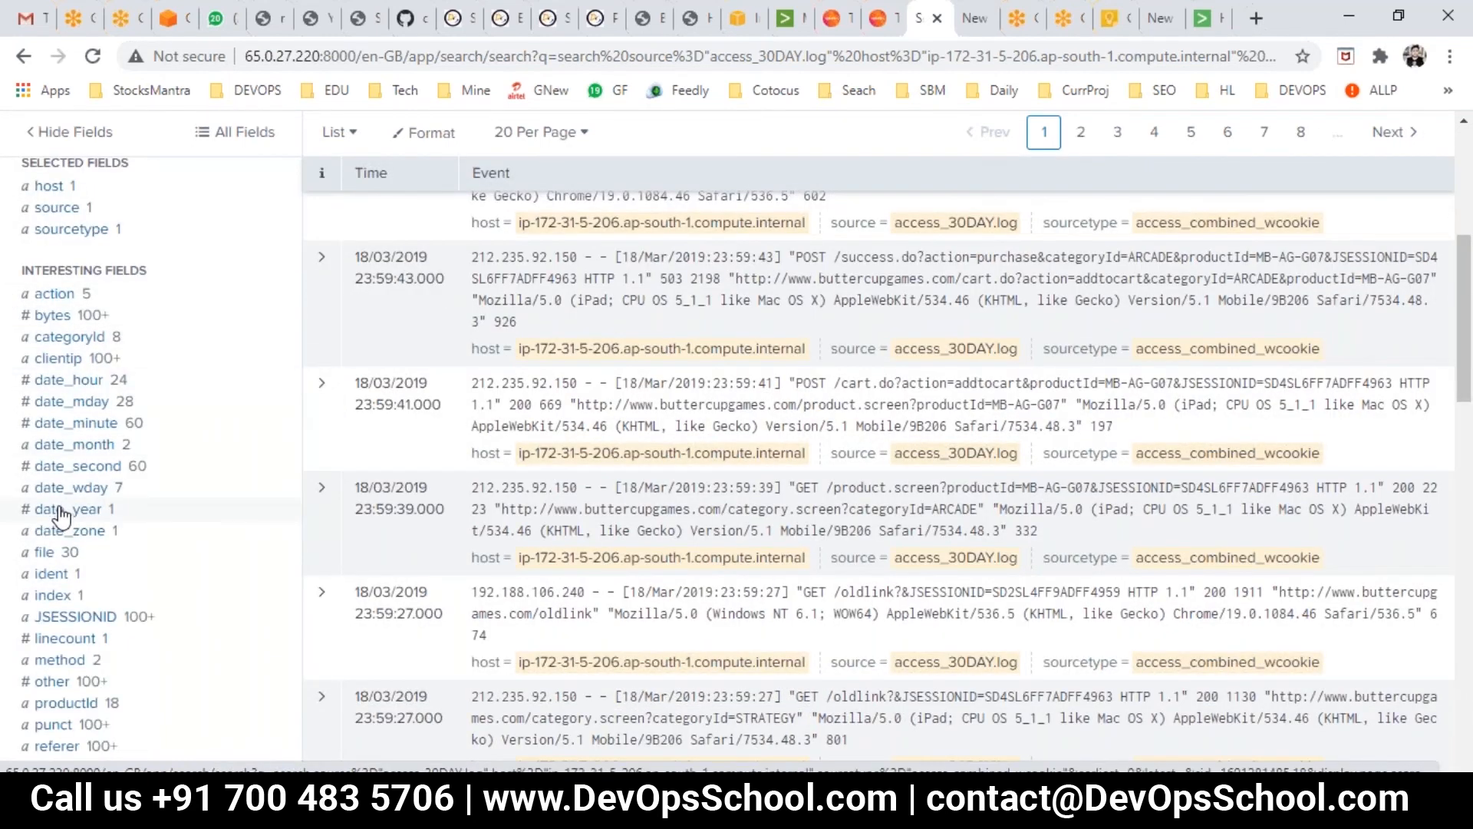
scroll(77, 583, "down", 2)
scroll(90, 675, "down", 4)
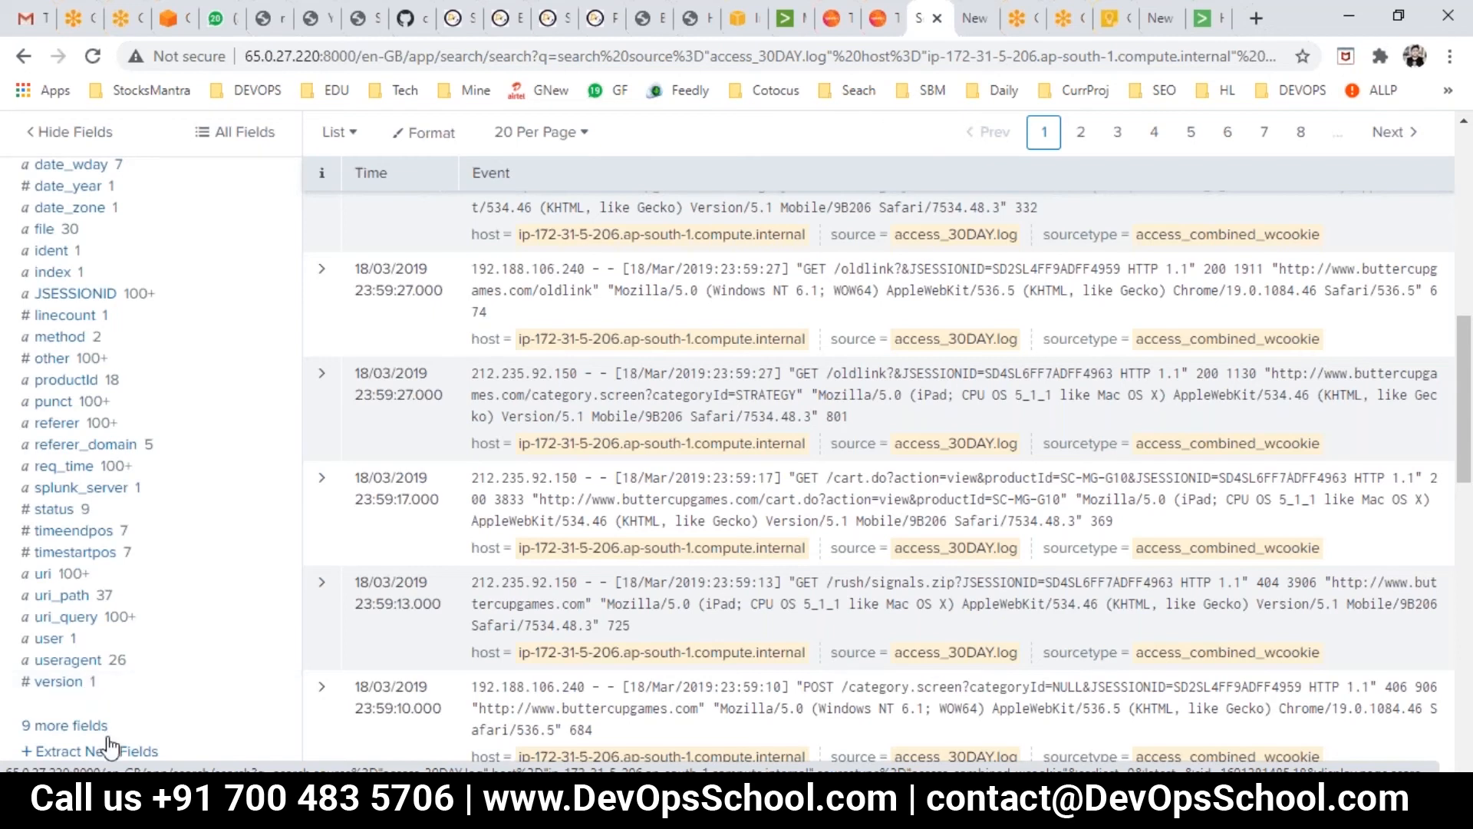
scroll(105, 748, "down", 3)
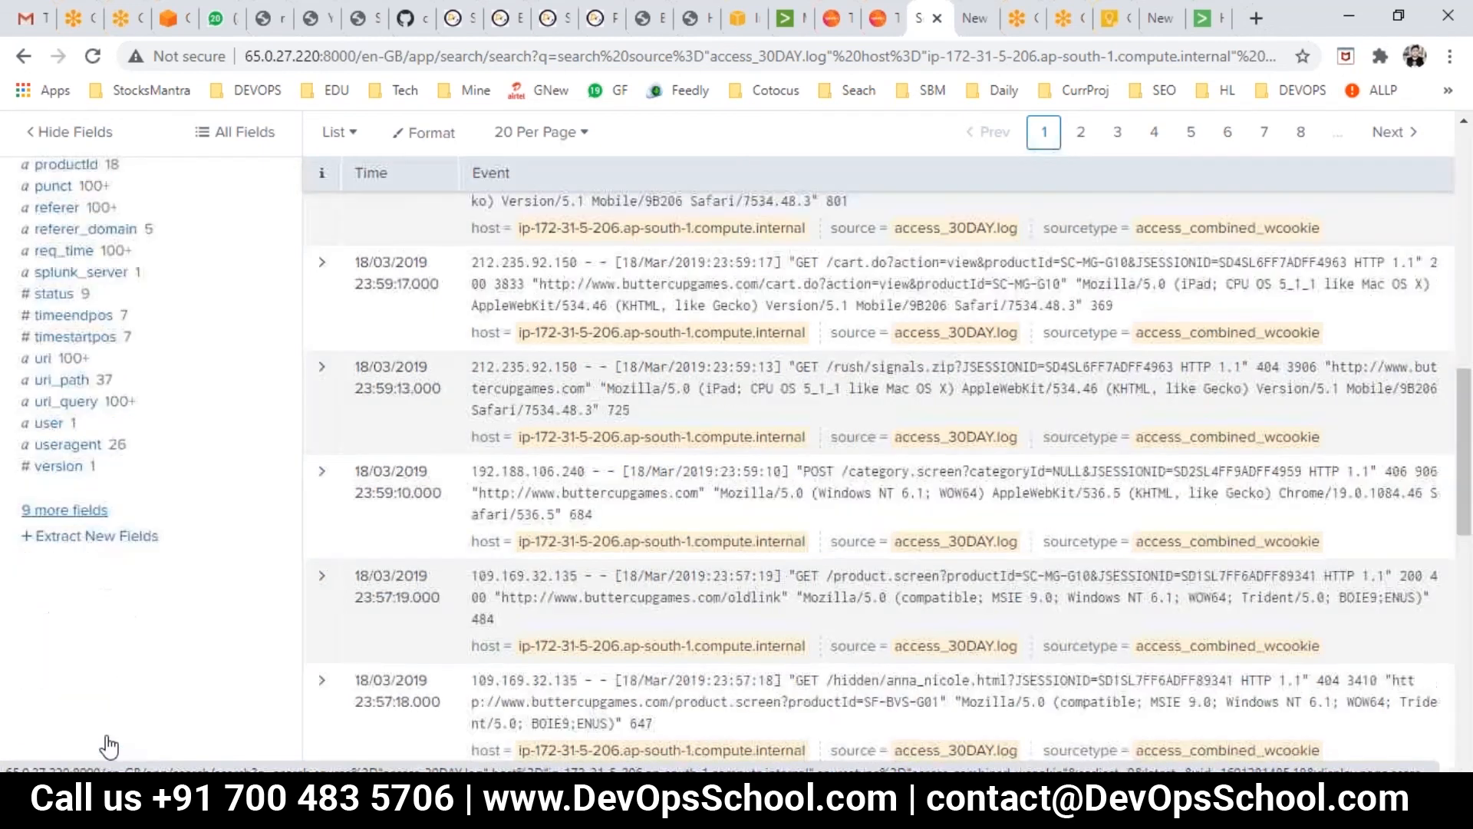
left_click(101, 537)
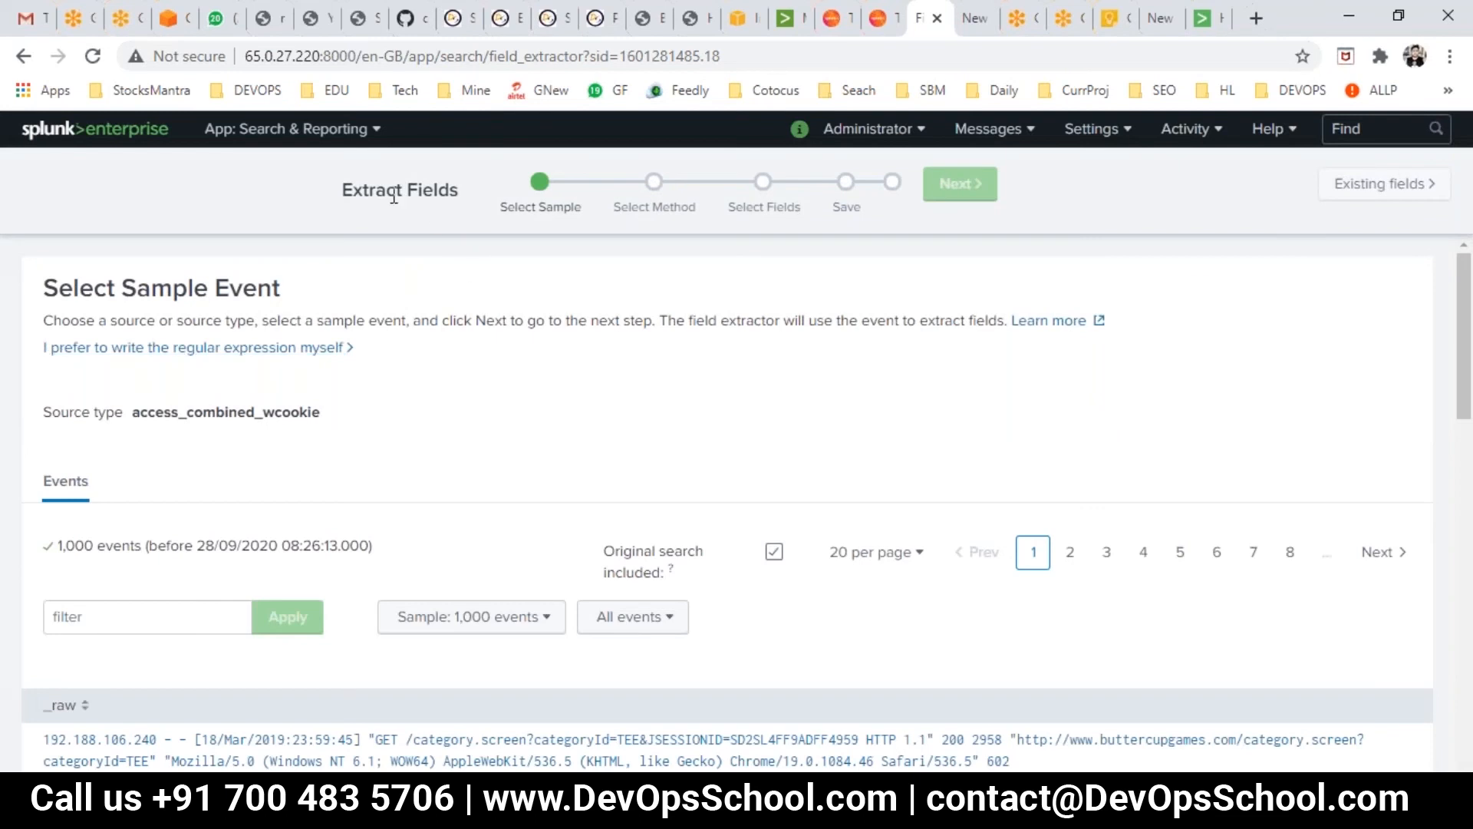
left_click_drag(347, 189, 439, 190)
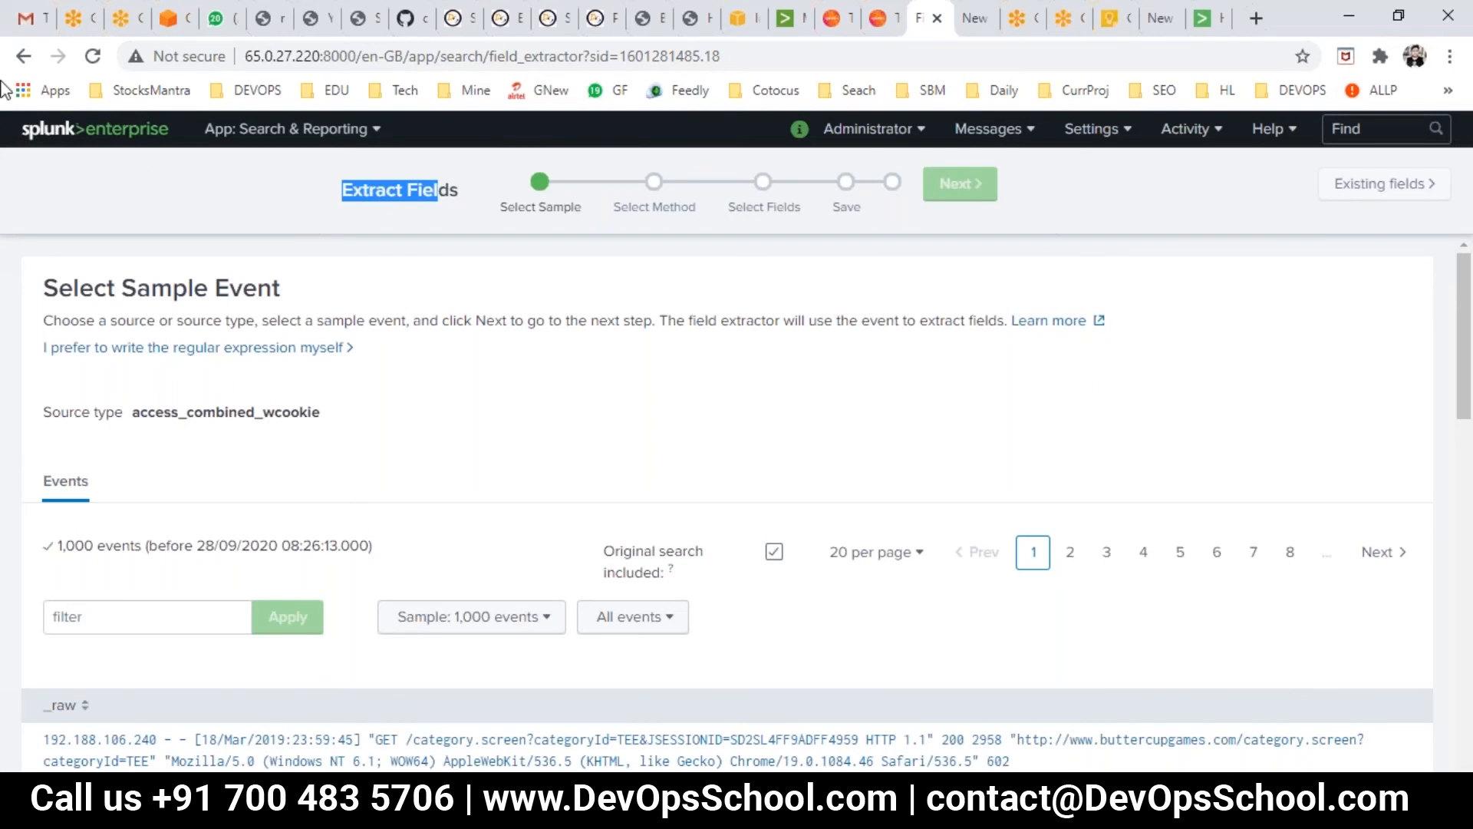
left_click(24, 56)
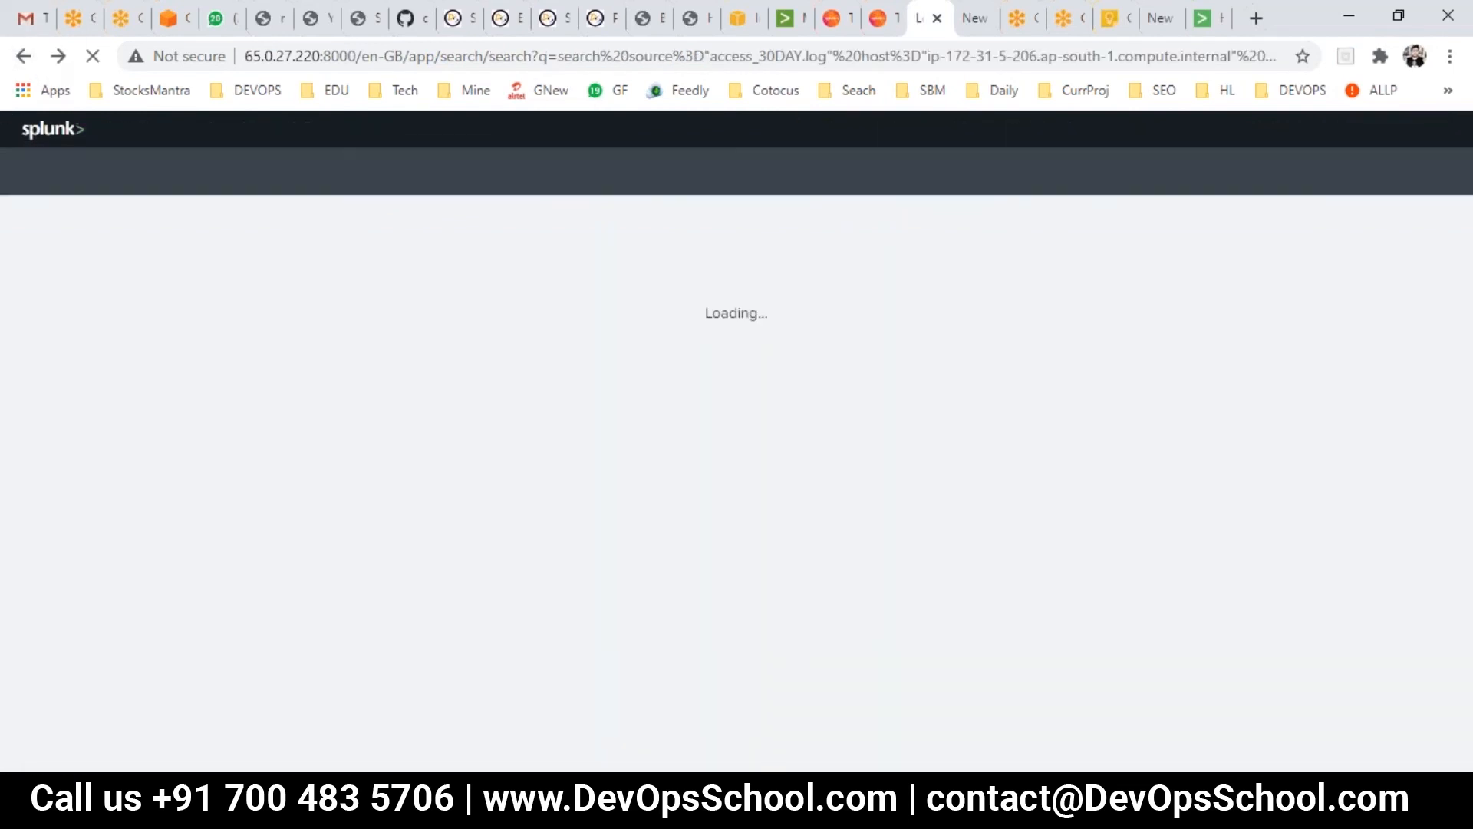
- Present the field extraction slide through slide 18, Search & Reporting App, then return to Splunk
mouse_move(921, 814)
left_click(1121, 746)
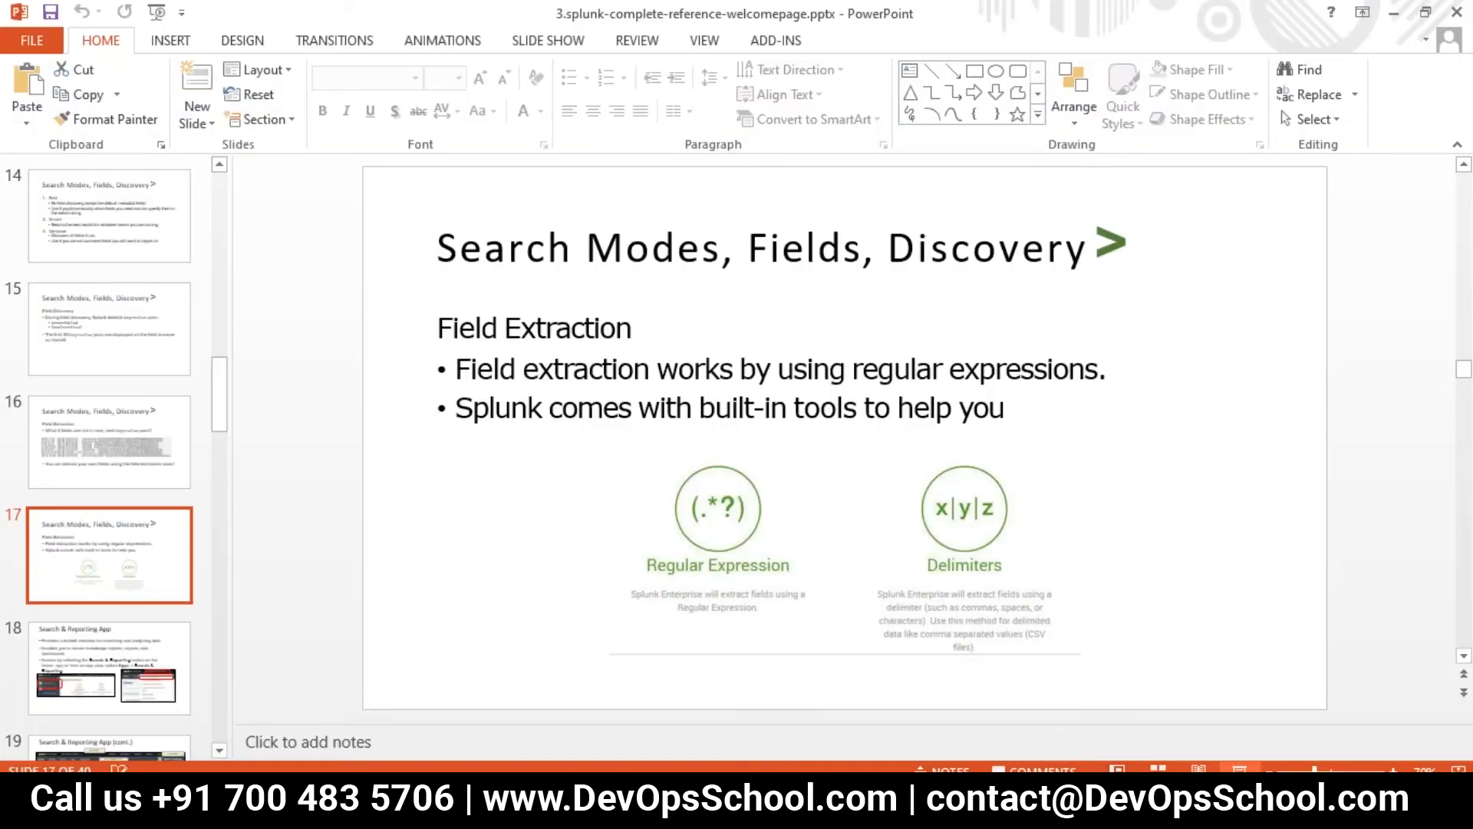
left_click(1238, 767)
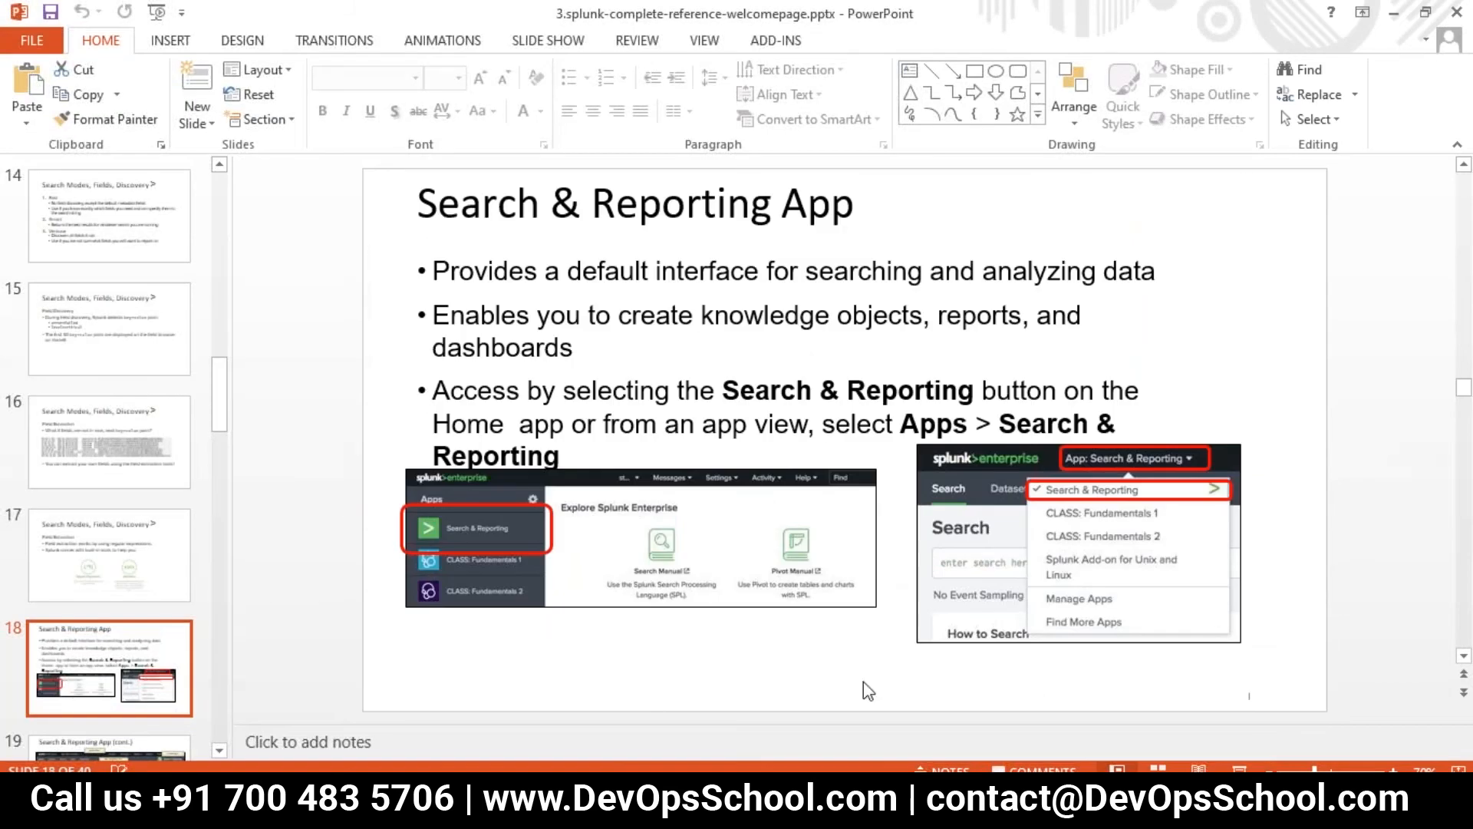
mouse_move(555, 806)
left_click(460, 683)
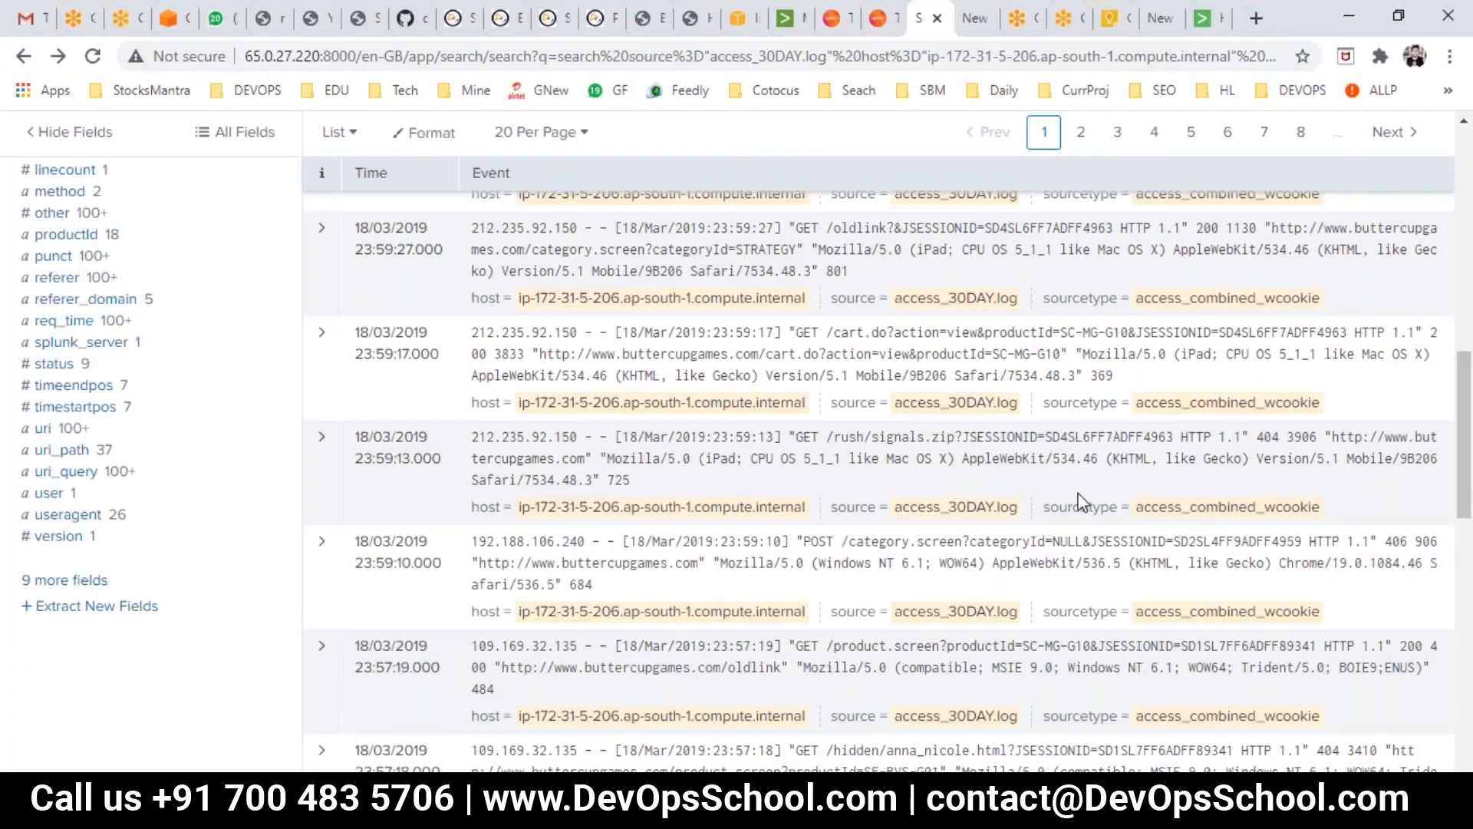
- Show the app list under App: Search & Reporting, then go back to the slide deck
scroll(329, 614, "up", 10)
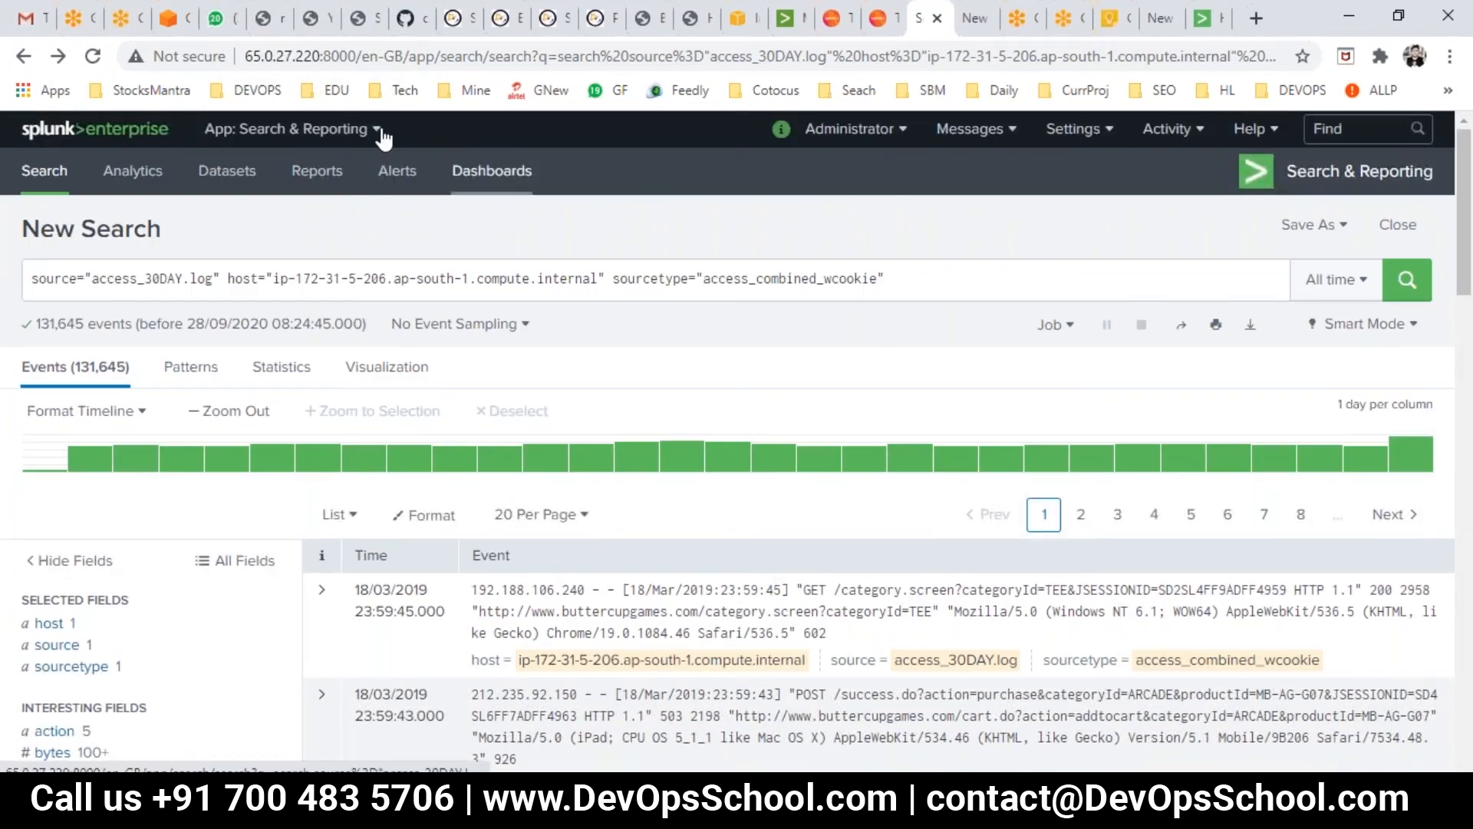
left_click(379, 130)
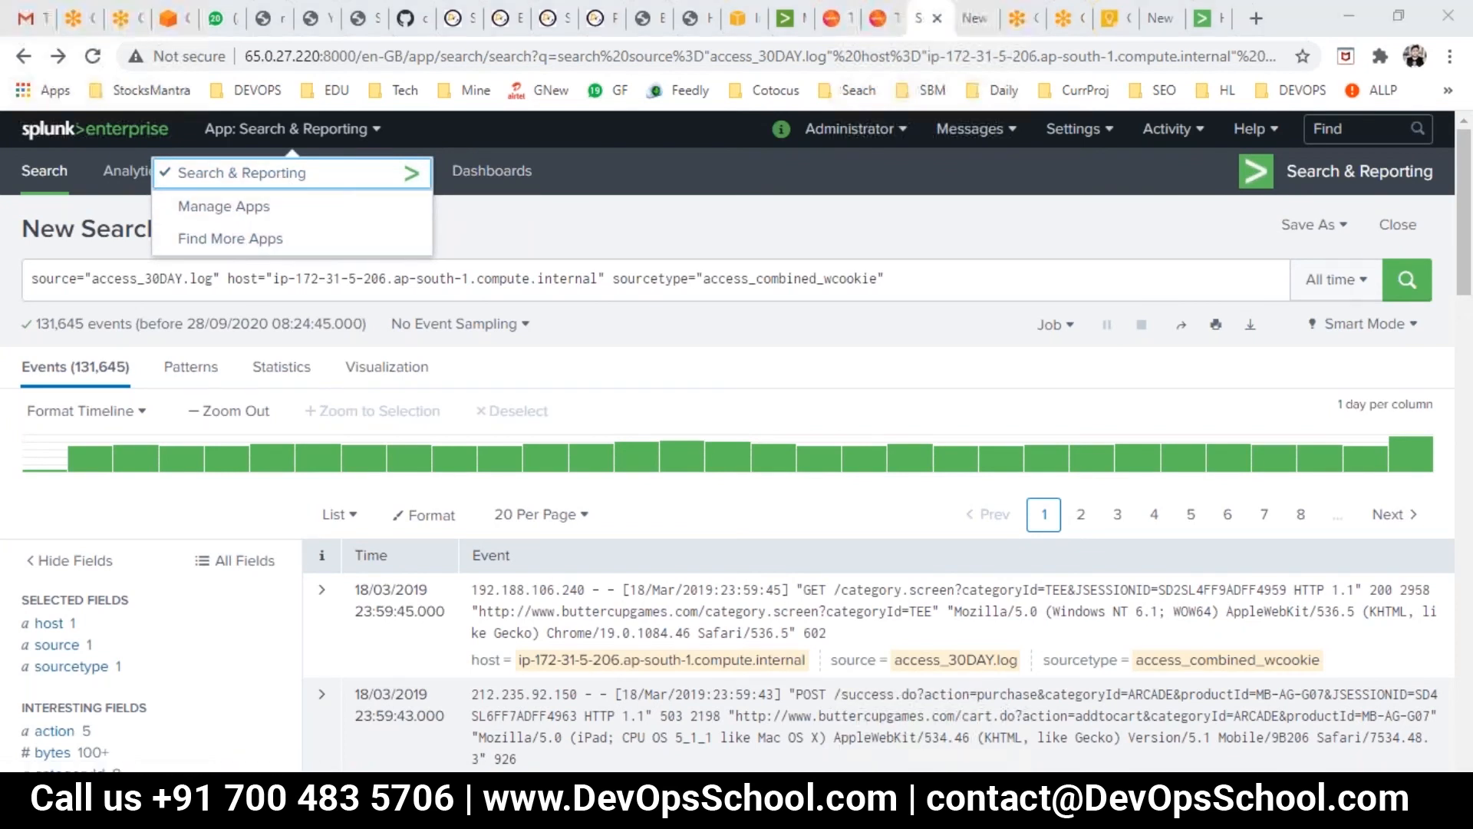
mouse_move(927, 808)
left_click(1098, 730)
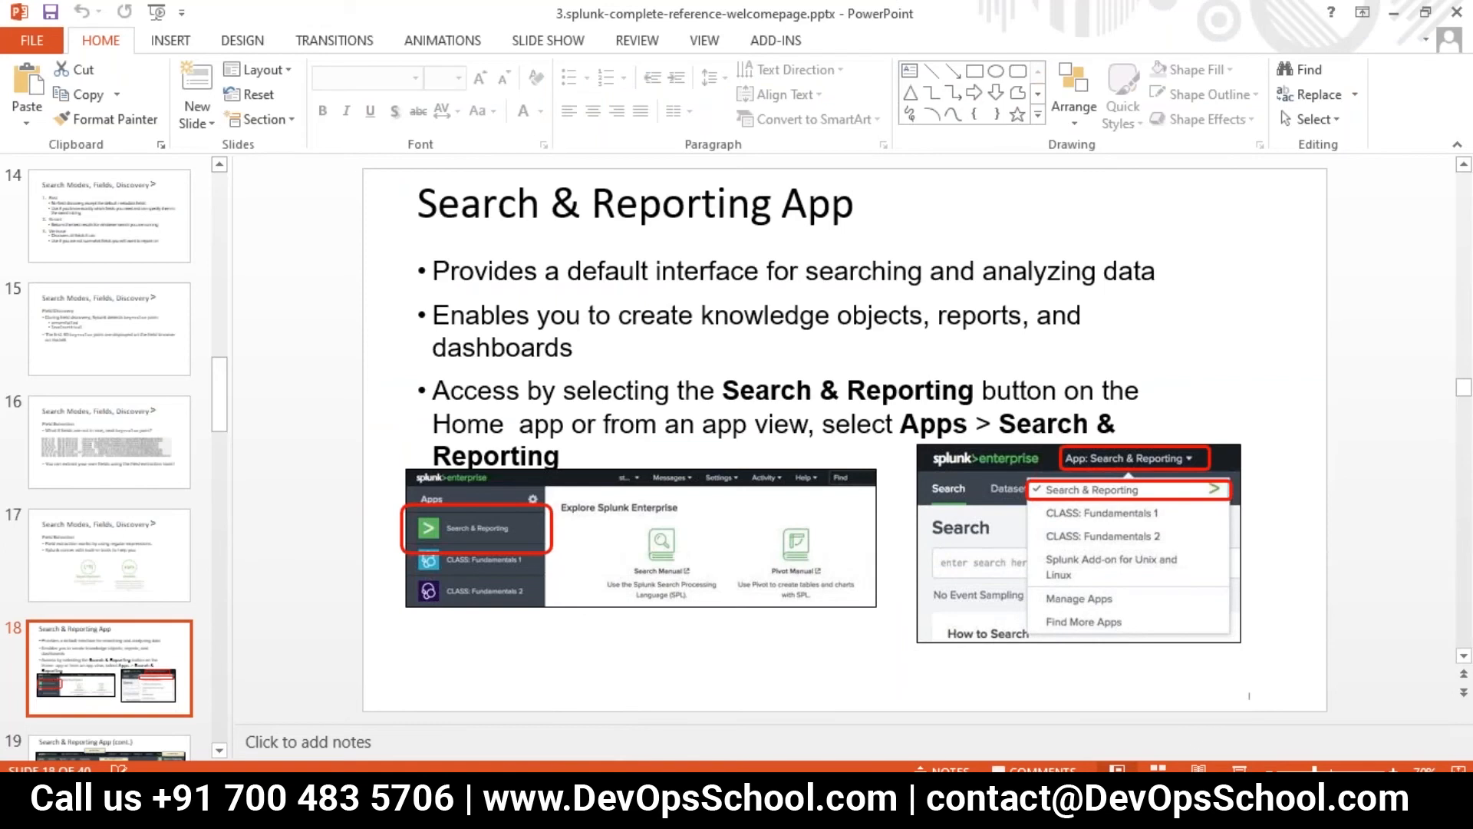
- Present slides 18 and 19 on the Search & Reporting App, then return to Splunk
key("shift+F5")
key("Right")
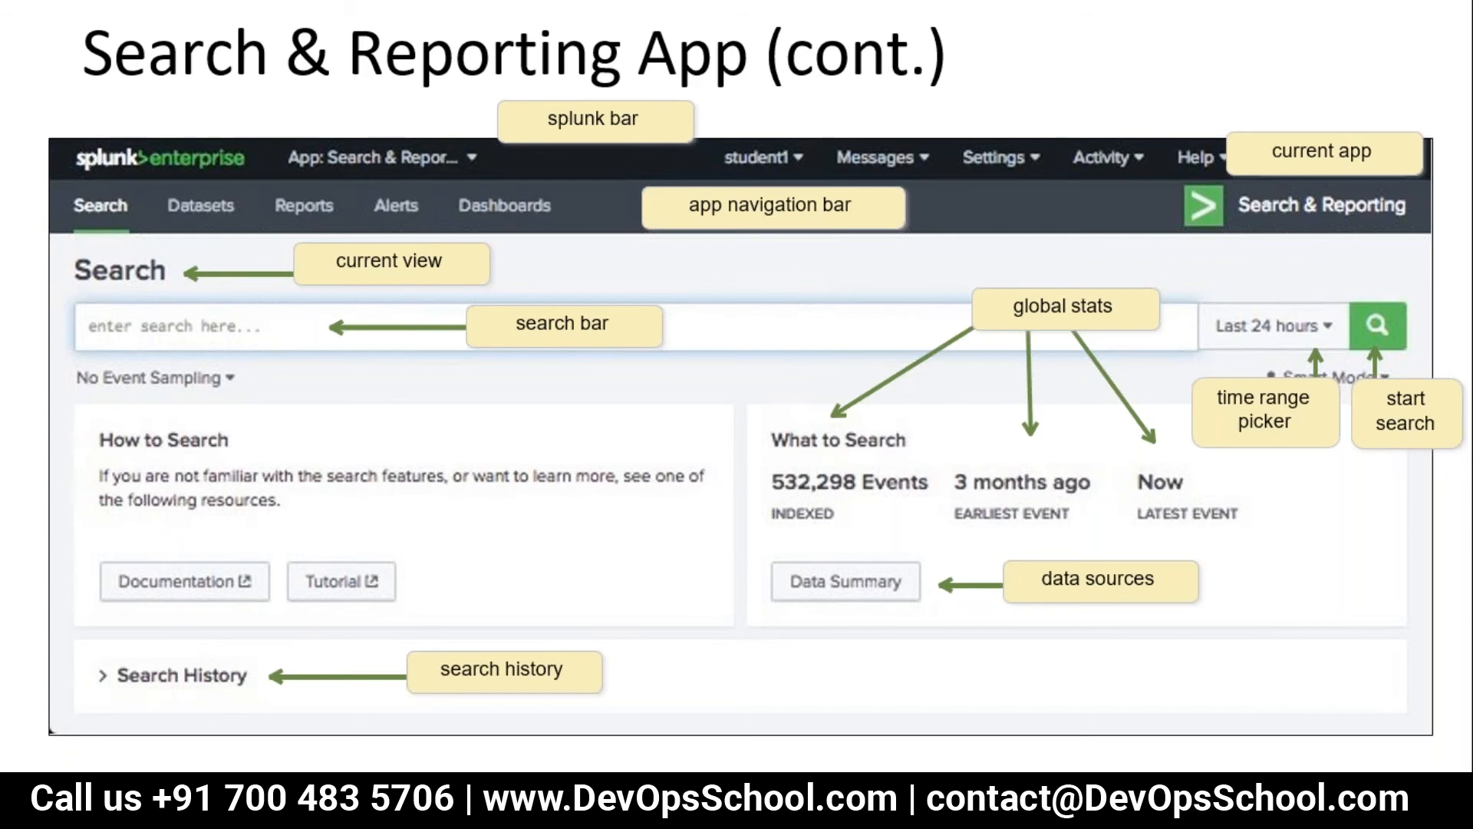
key("Escape")
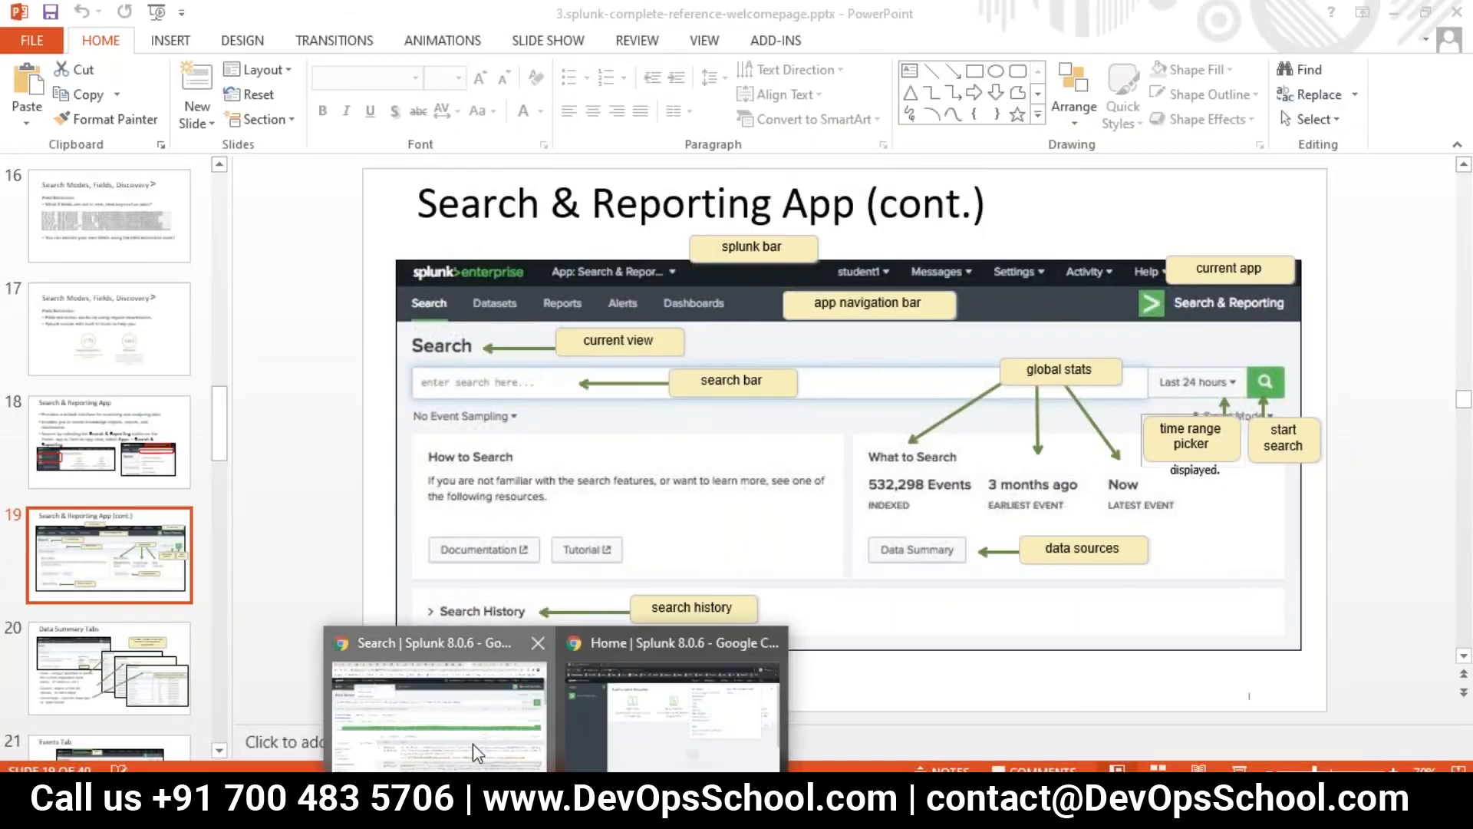
left_click(473, 743)
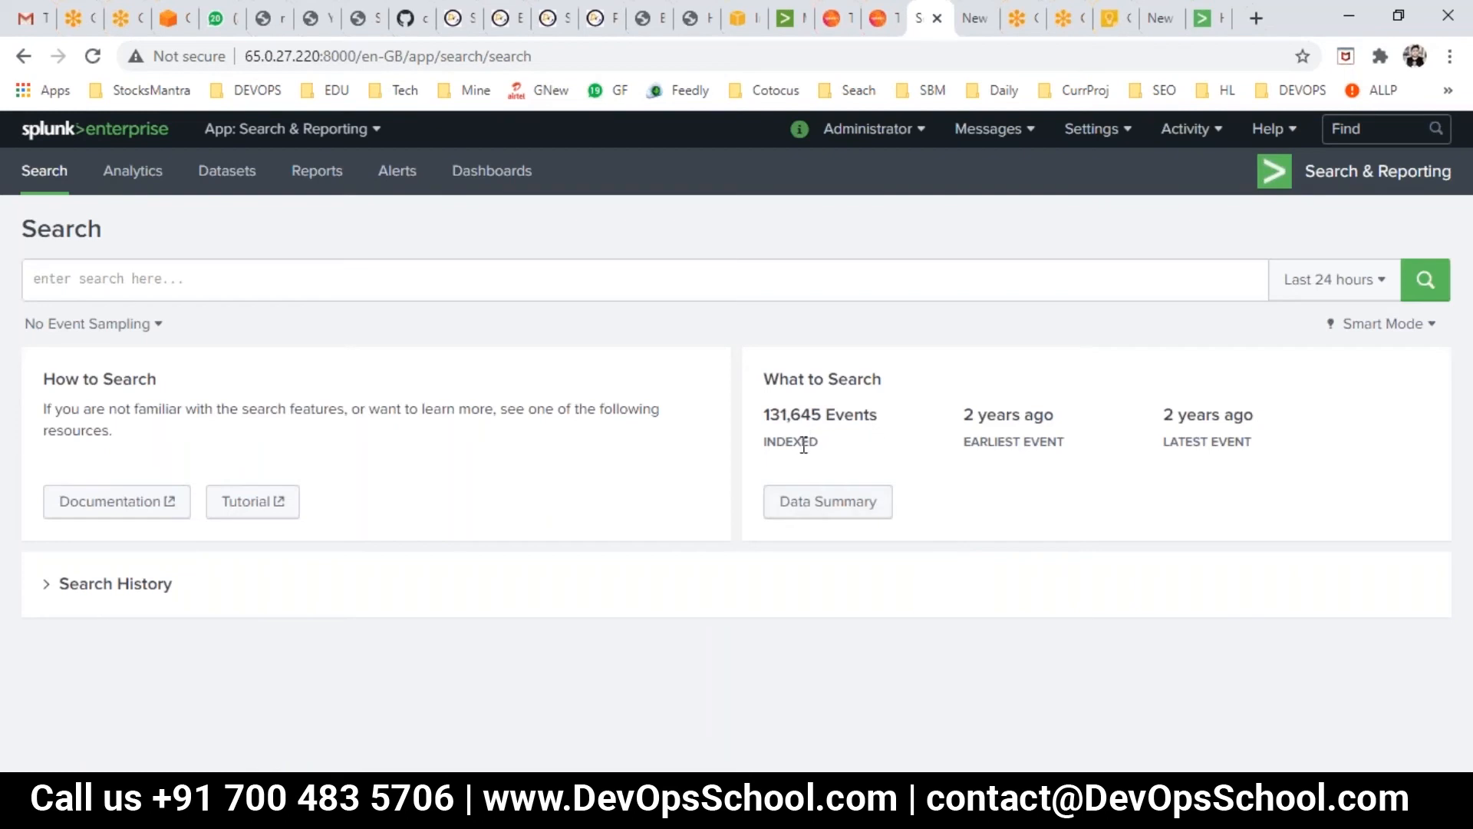
left_click_drag(825, 414, 767, 407)
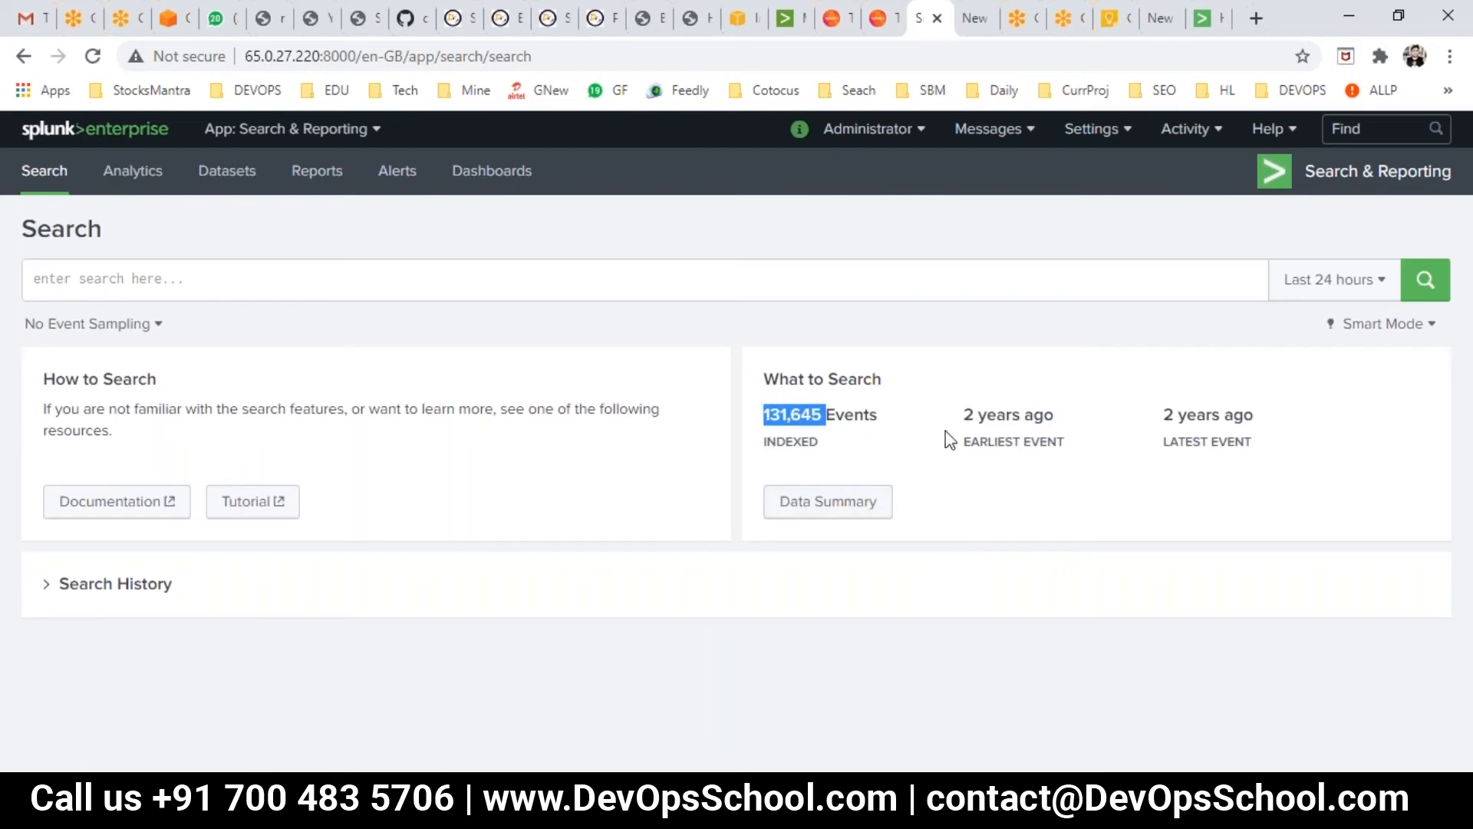
left_click(983, 448)
left_click_drag(964, 412, 1071, 445)
left_click(1071, 445)
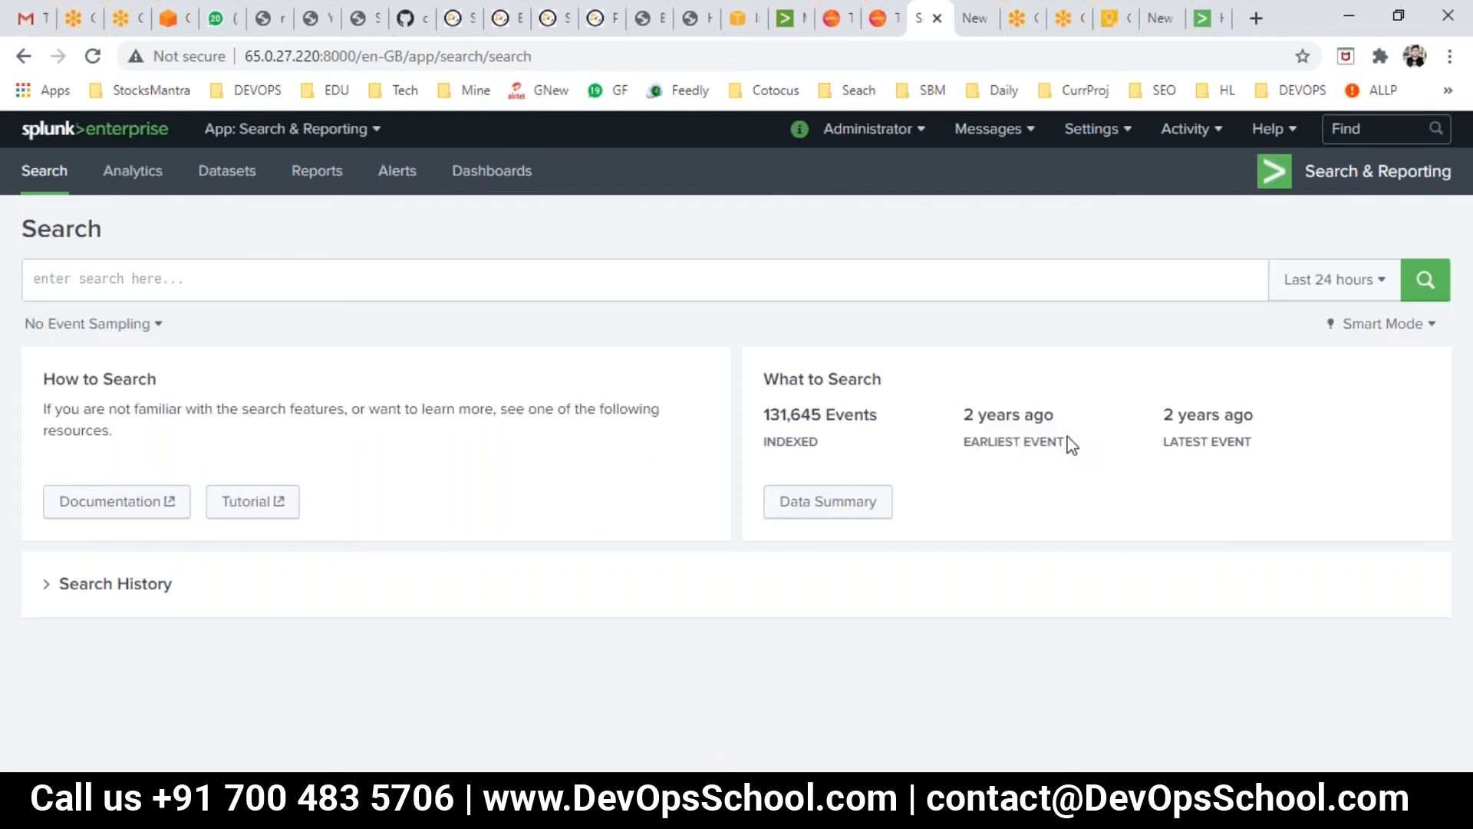
mouse_move(1178, 442)
left_mouse_down()
mouse_move(1249, 440)
mouse_move(1158, 412)
mouse_move(1172, 434)
left_mouse_up()
left_click(1240, 470)
left_click(1172, 434)
- Present slide 19 of the 3.splunk-complete-reference-welcomepage deck full screen
left_click(926, 814)
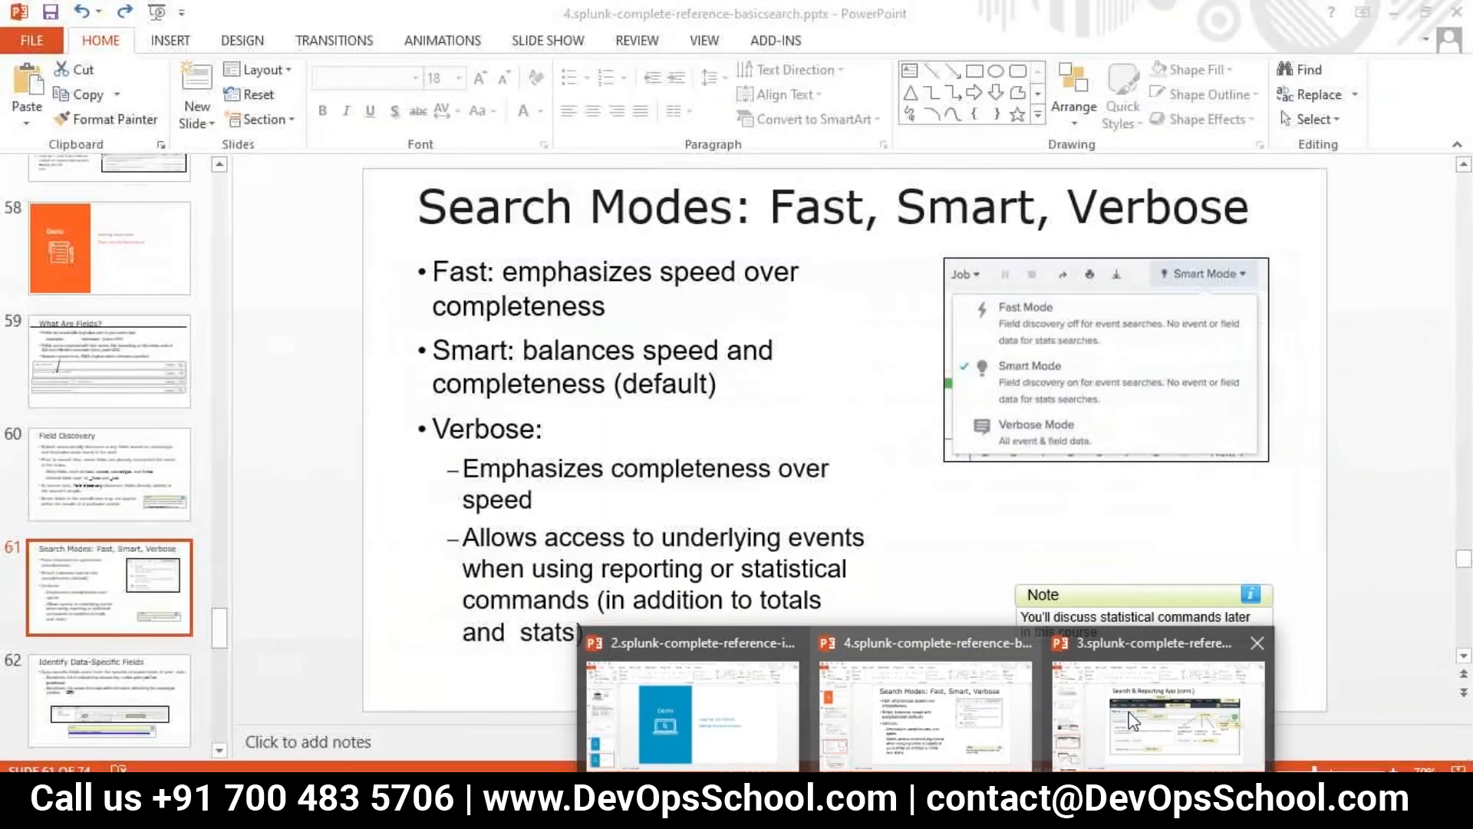
left_click(1158, 714)
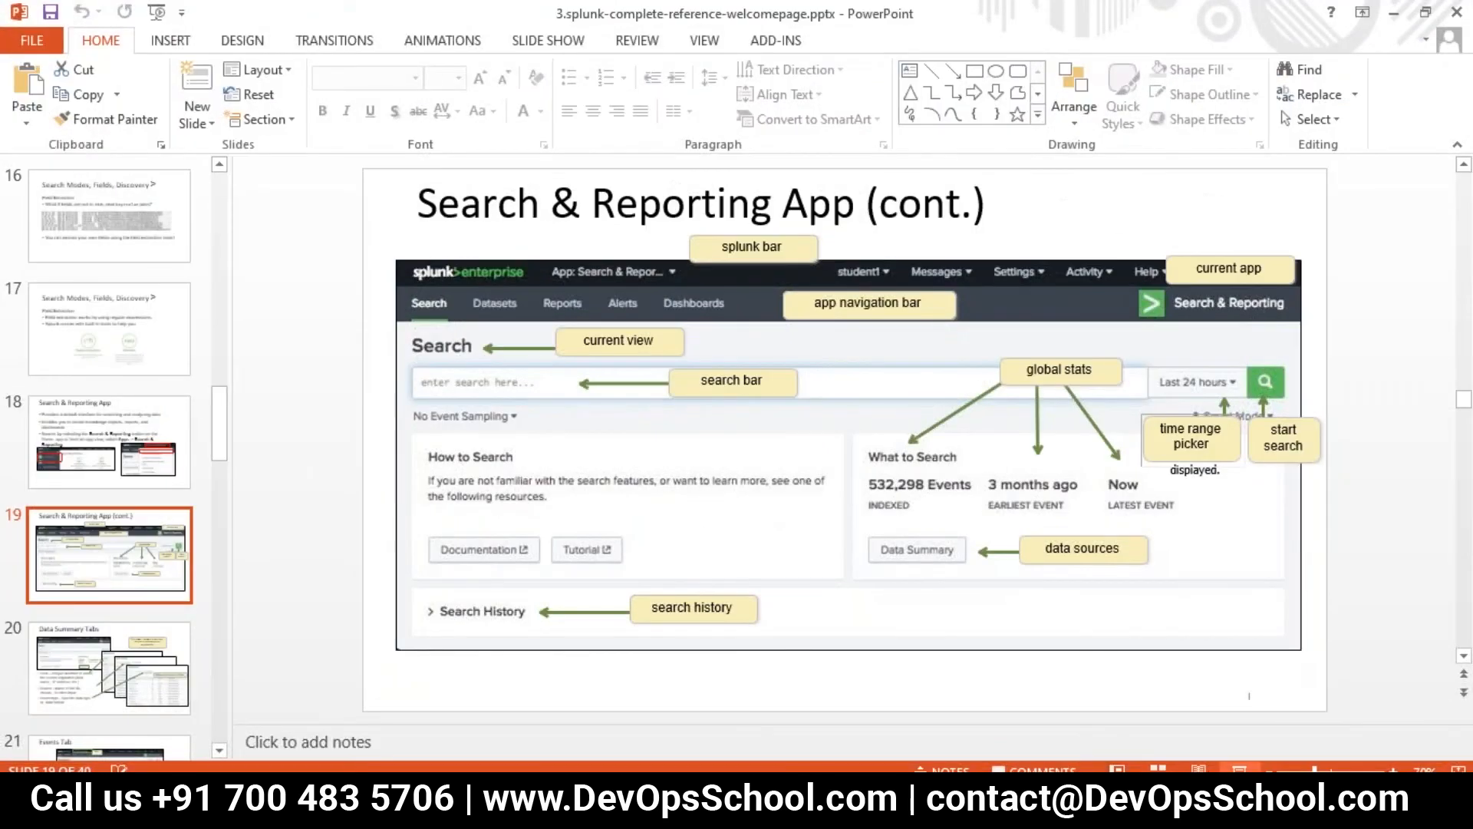
left_click(1239, 768)
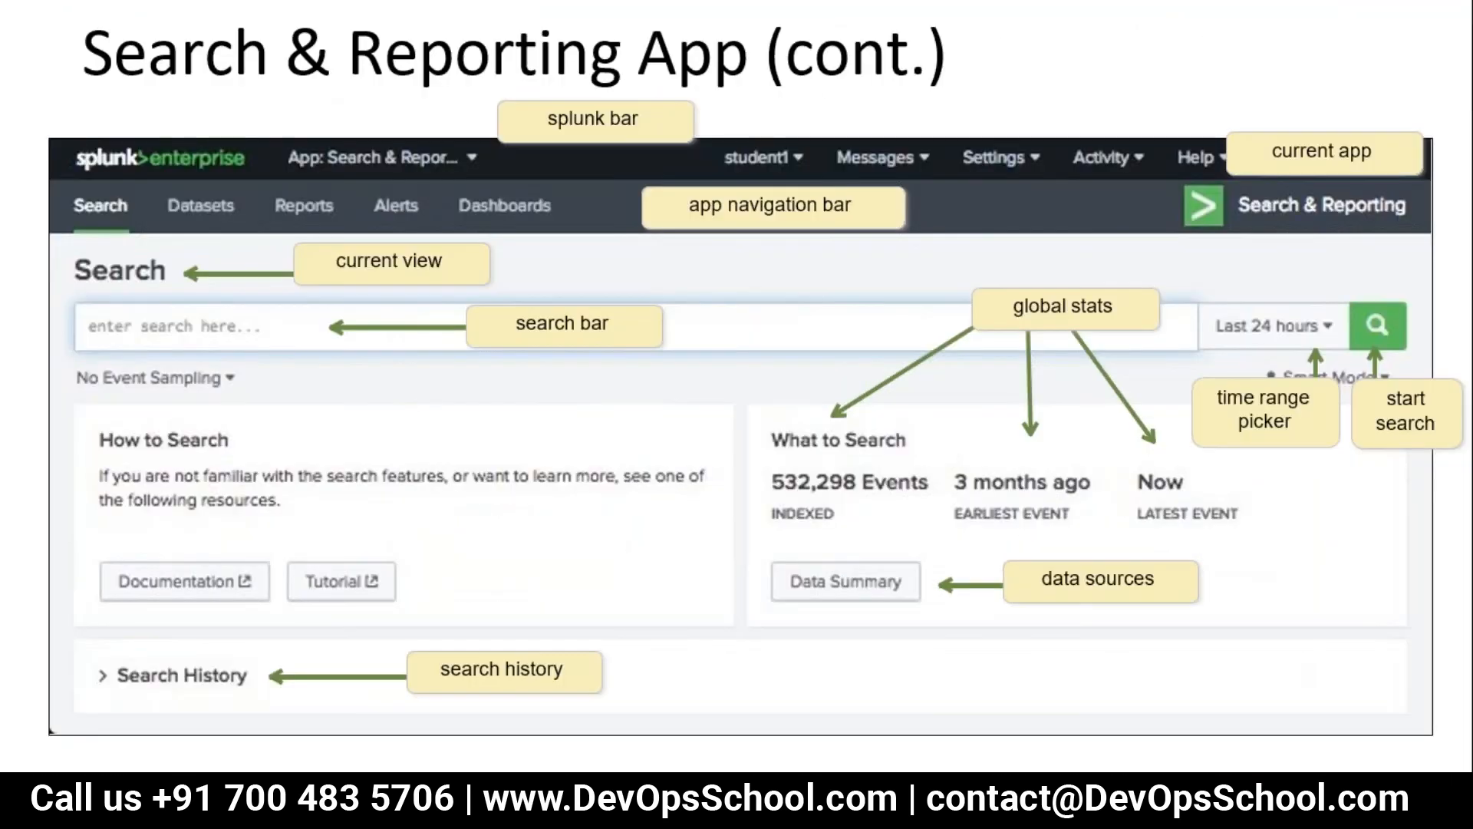